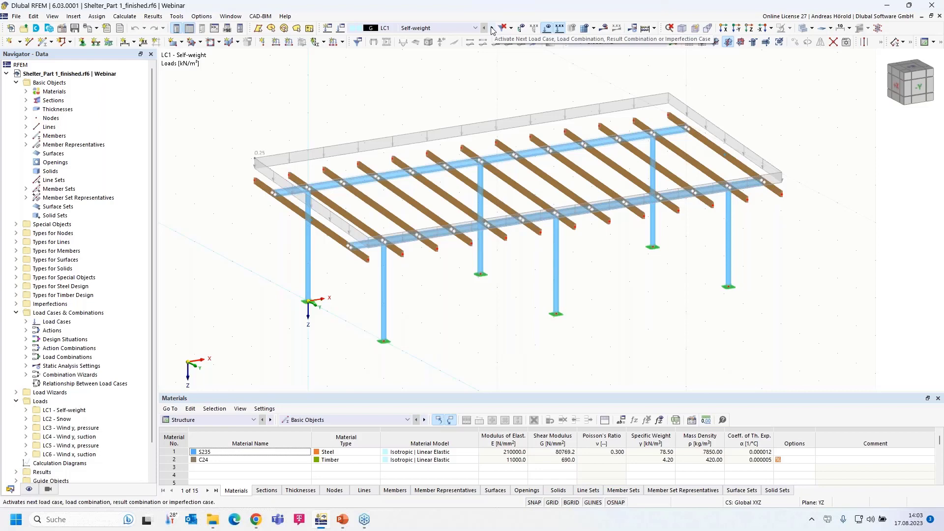
Step: Step through the load cases from LC1 self-weight to LC6 wind x, suction to examine their loads on the shelter
{"action": "left_click", "coordinate": [493, 28]}
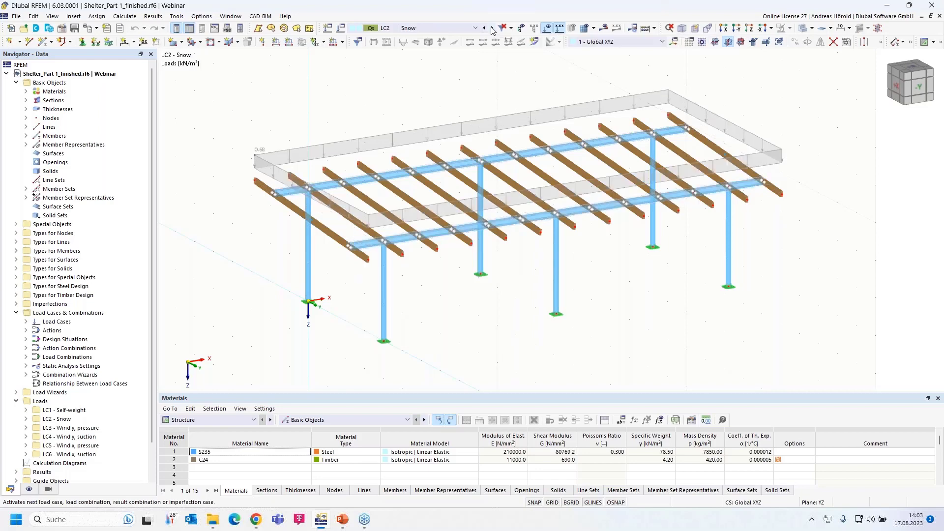
{"action": "left_click", "coordinate": [492, 29]}
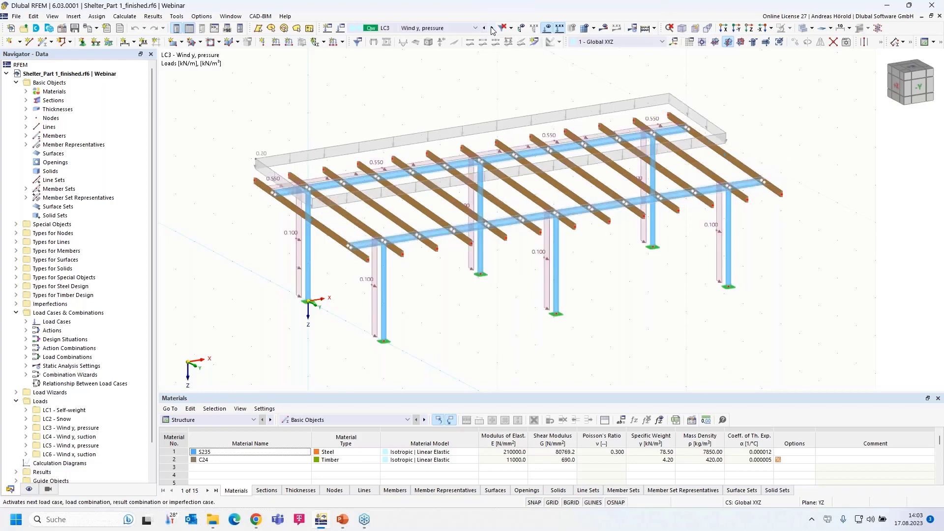
{"action": "left_click", "coordinate": [493, 28]}
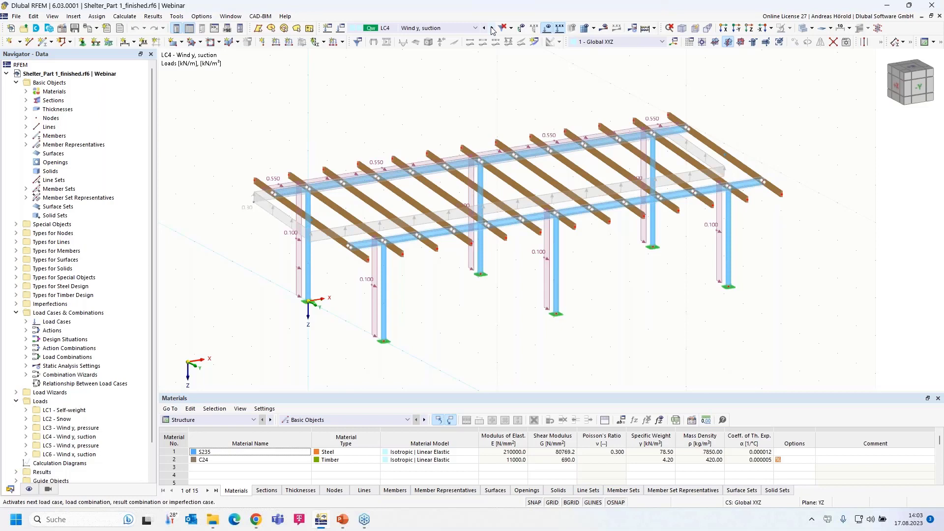
{"action": "left_click", "coordinate": [492, 28]}
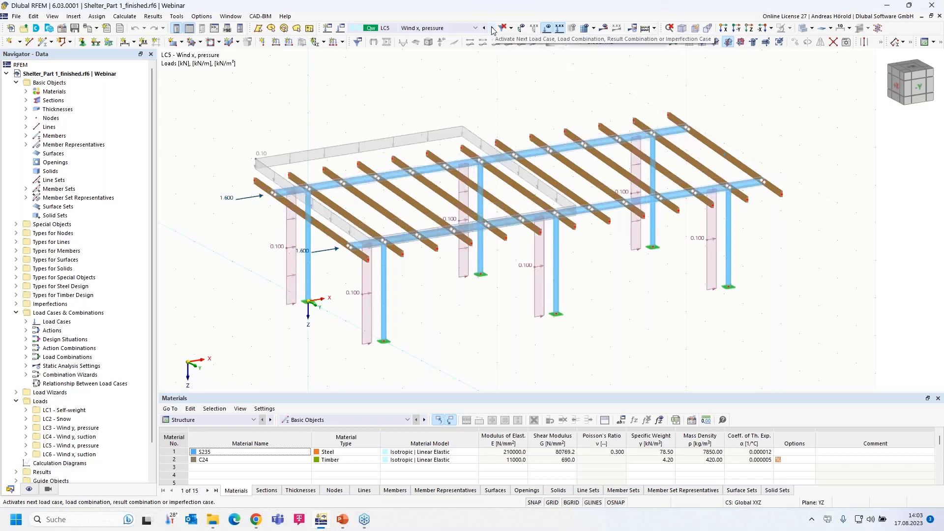
{"action": "left_click", "coordinate": [492, 28]}
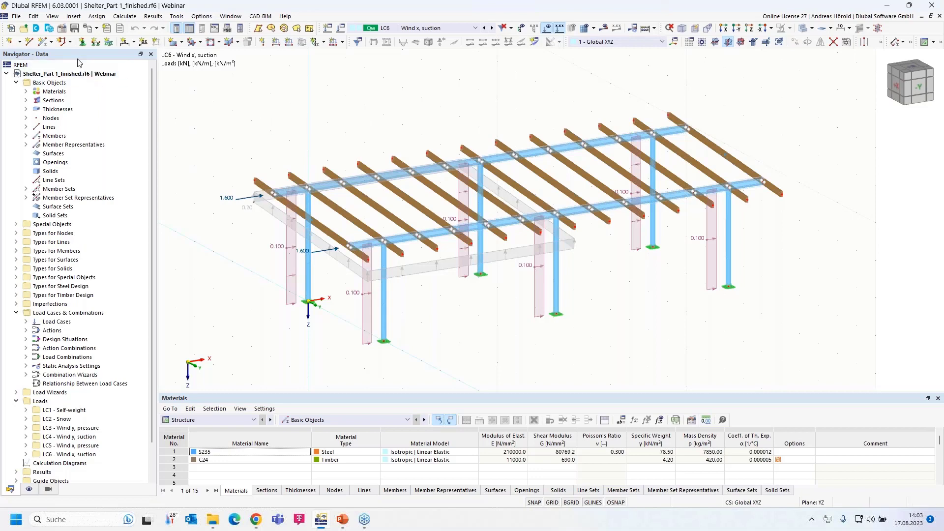
Step: Review the model's base data: add-ons, standards, general settings, and the properties considered for member and member set representatives
{"action": "left_click", "coordinate": [62, 28]}
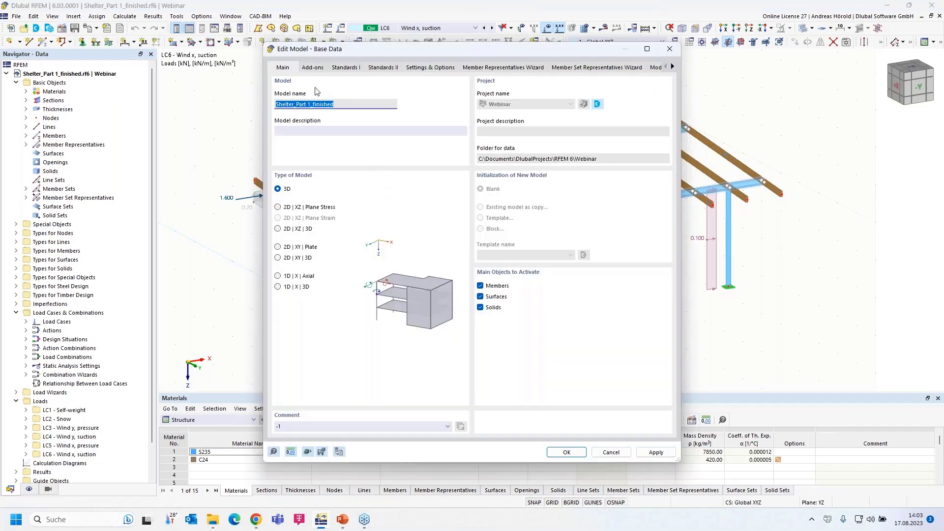
{"action": "left_click", "coordinate": [312, 69]}
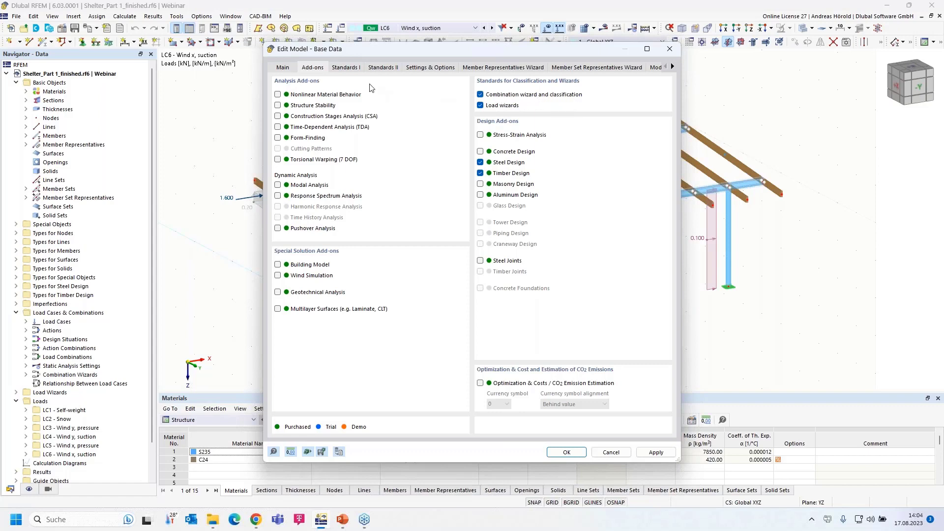
{"action": "left_click", "coordinate": [346, 71]}
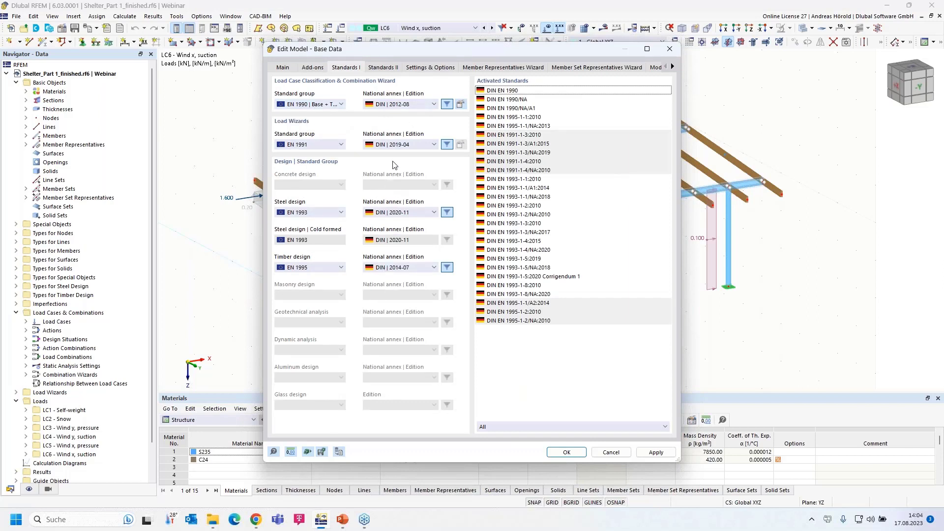
{"action": "left_click", "coordinate": [425, 71]}
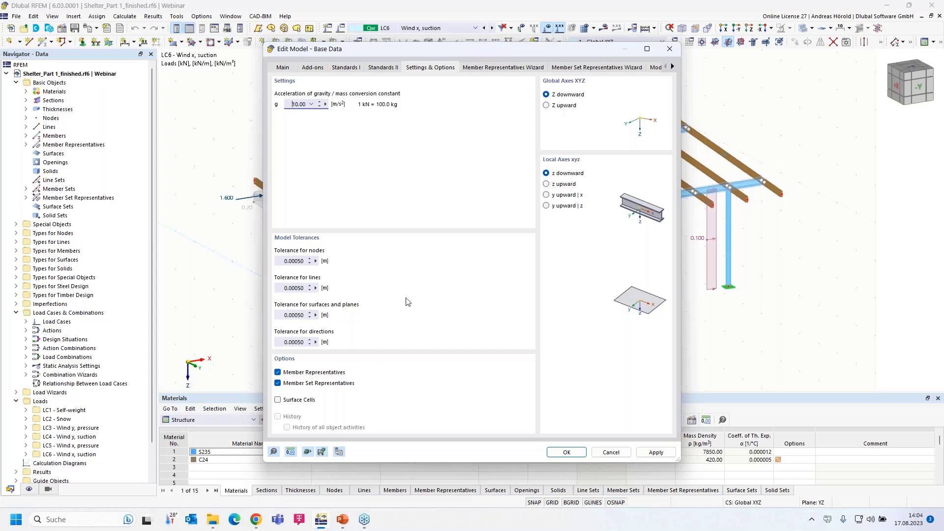
{"action": "left_click", "coordinate": [496, 68]}
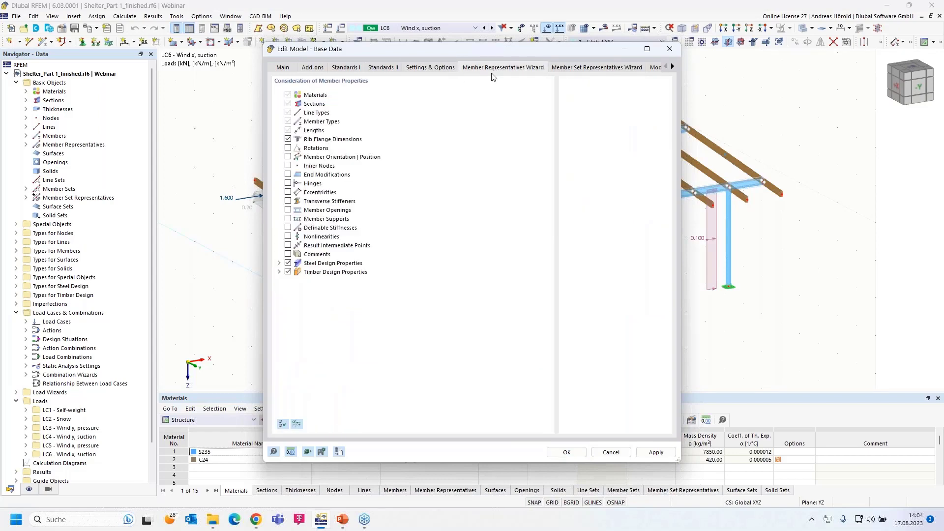
{"action": "left_click", "coordinate": [279, 263]}
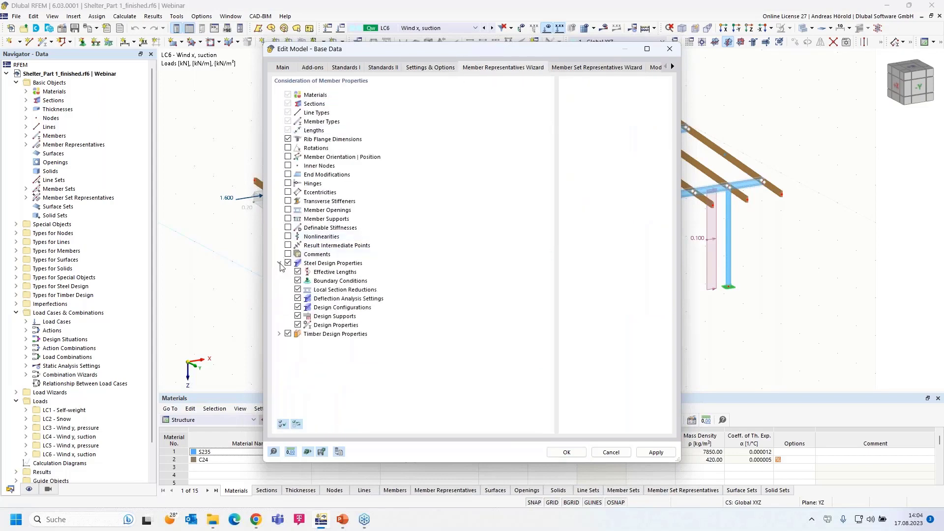
{"action": "left_click", "coordinate": [279, 334]}
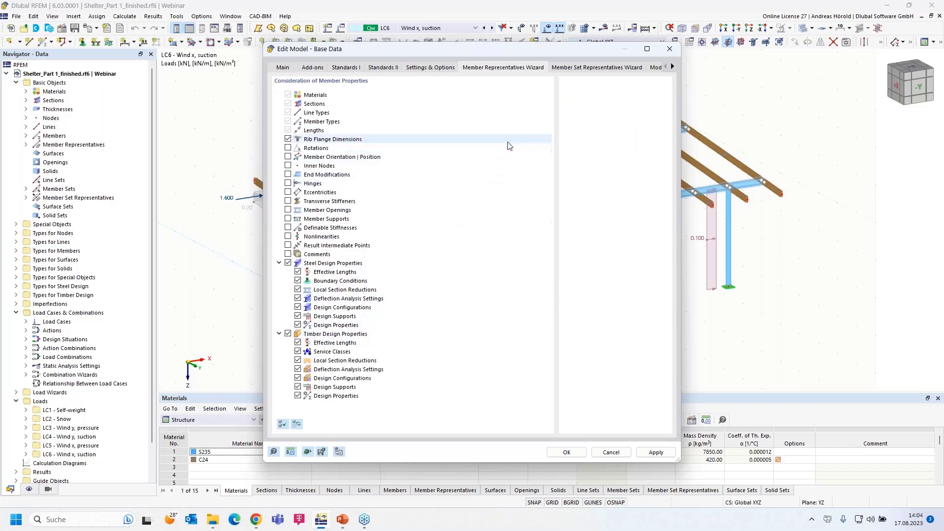
{"action": "left_click", "coordinate": [578, 71]}
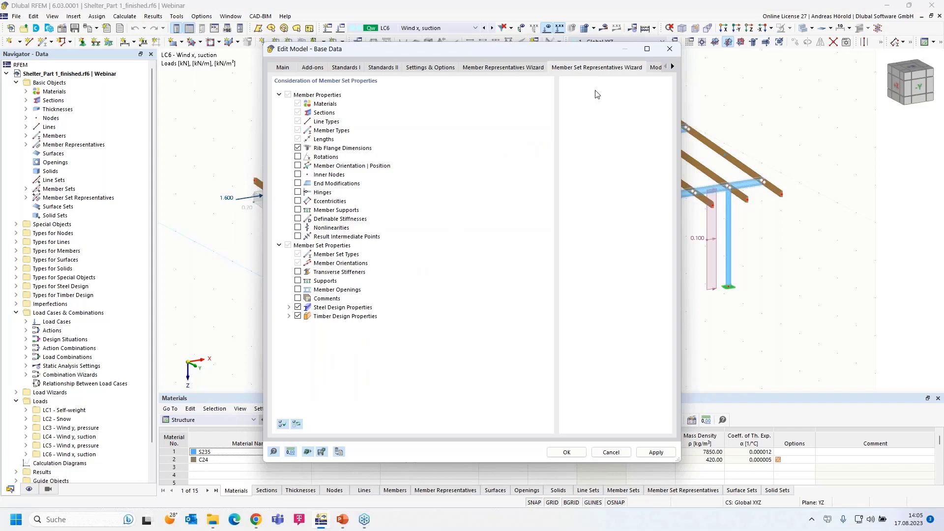
{"action": "left_click", "coordinate": [610, 452]}
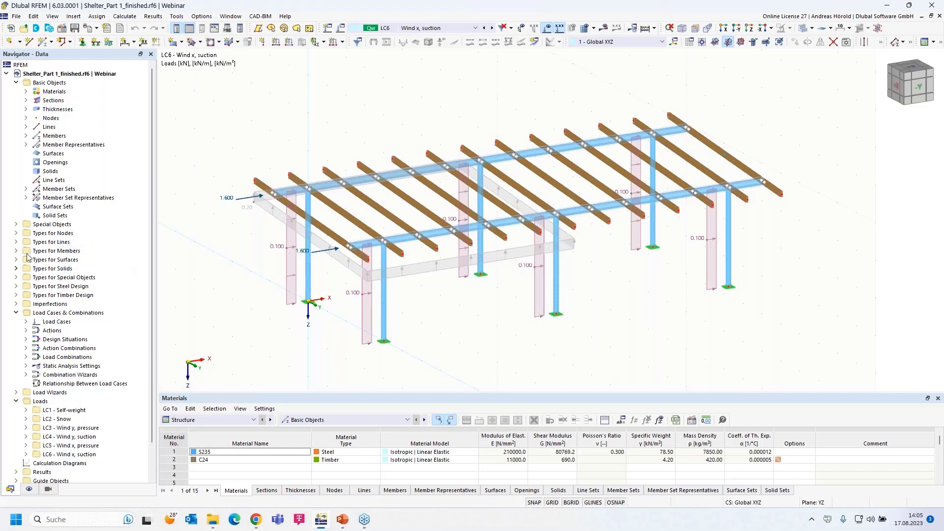
Step: Create an imperfection case of the type Local Imperfections and name it "Imp. y"
{"action": "left_click", "coordinate": [16, 304]}
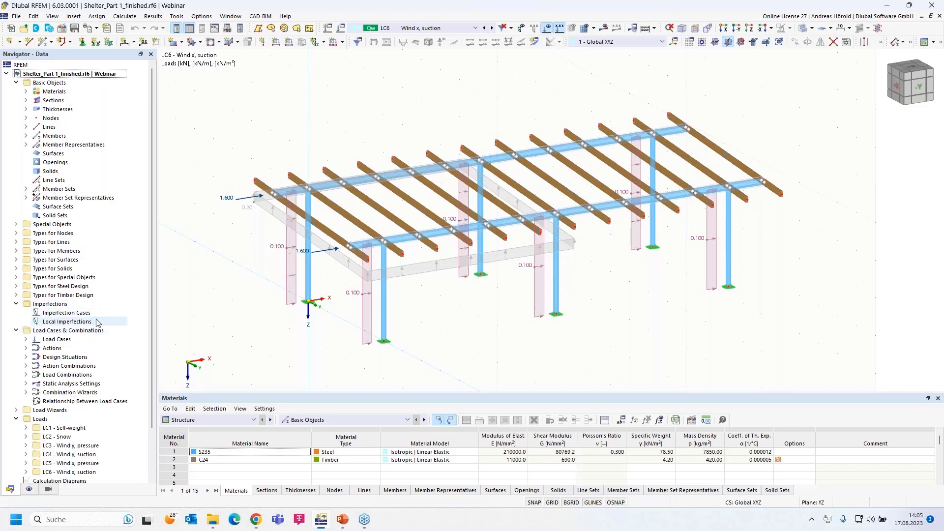
{"action": "right_click", "coordinate": [66, 315]}
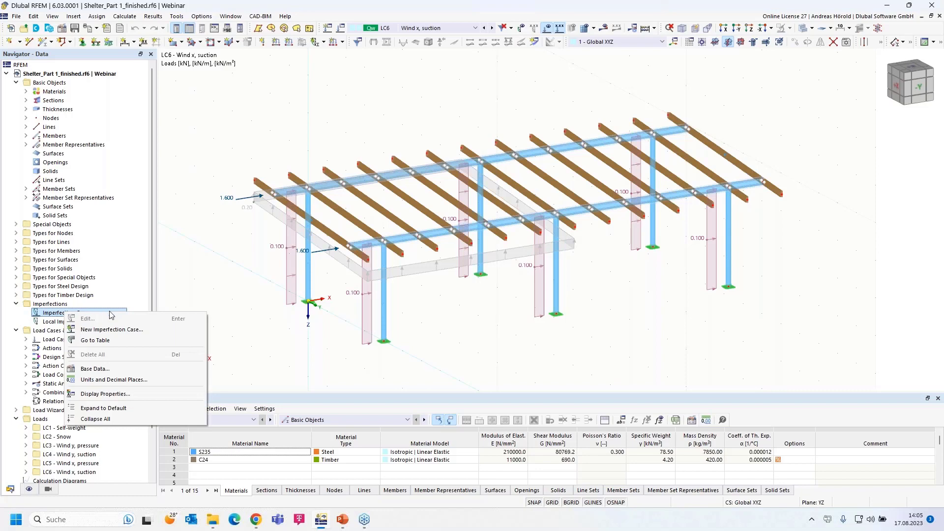
{"action": "left_click", "coordinate": [131, 331]}
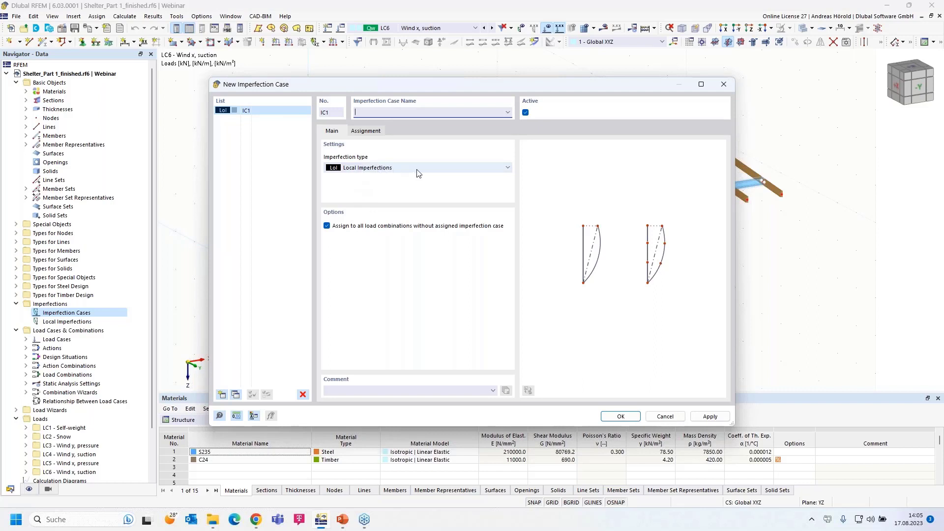
{"action": "left_click", "coordinate": [486, 168]}
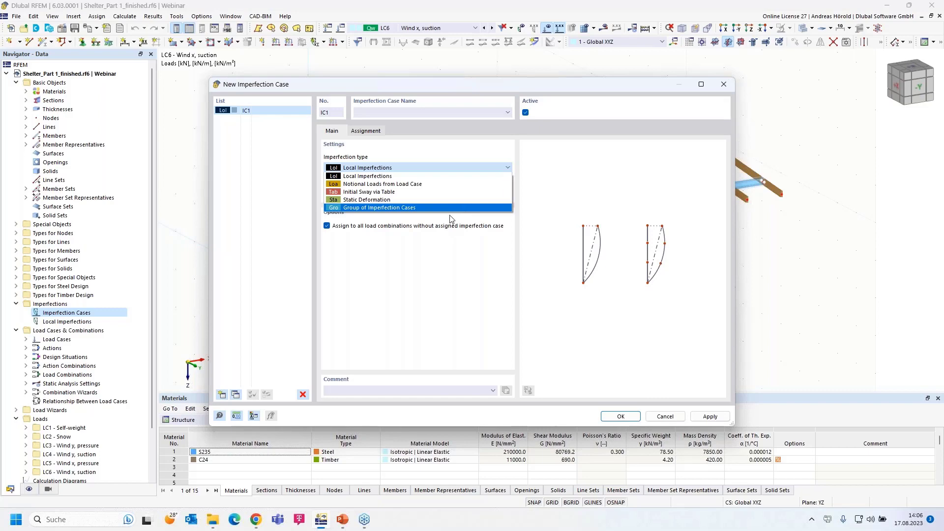
{"action": "left_click", "coordinate": [450, 224]}
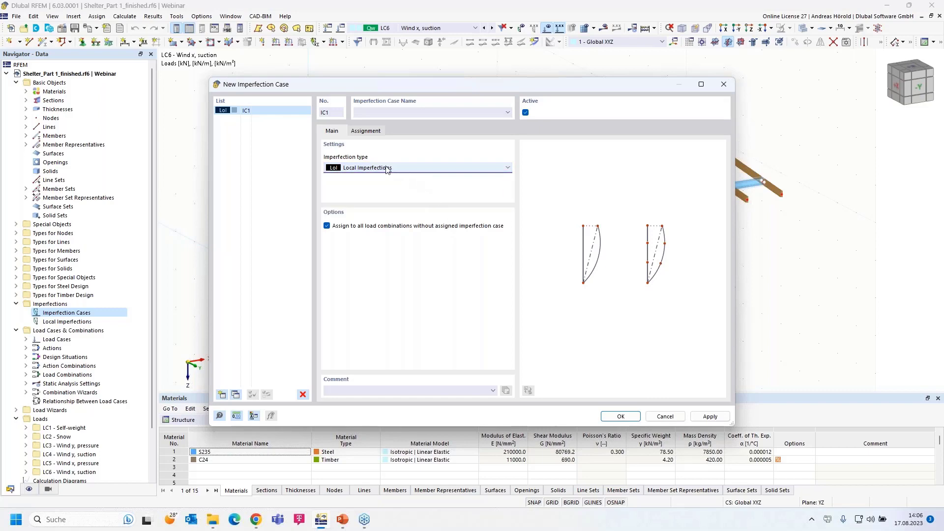
{"action": "left_click", "coordinate": [371, 112]}
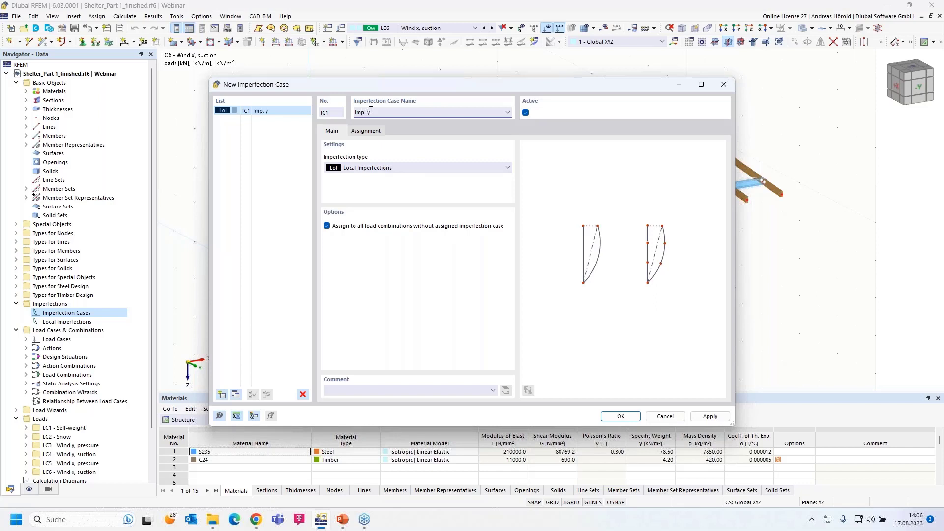
Step: Assign the Imp. y imperfection case to load cases LC3 (Wind y, pressure) and LC4 (Wind y, suction)
{"action": "left_click", "coordinate": [365, 132]}
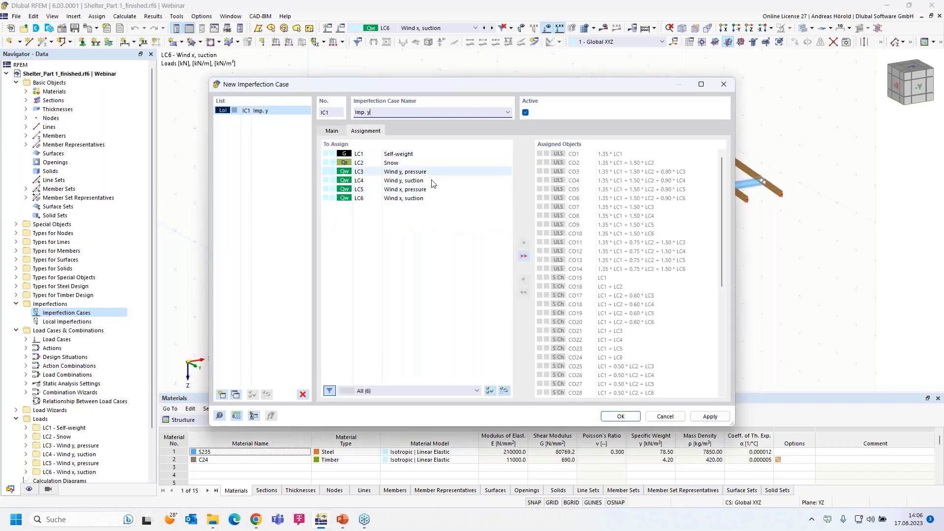
{"action": "double_click", "coordinate": [404, 171]}
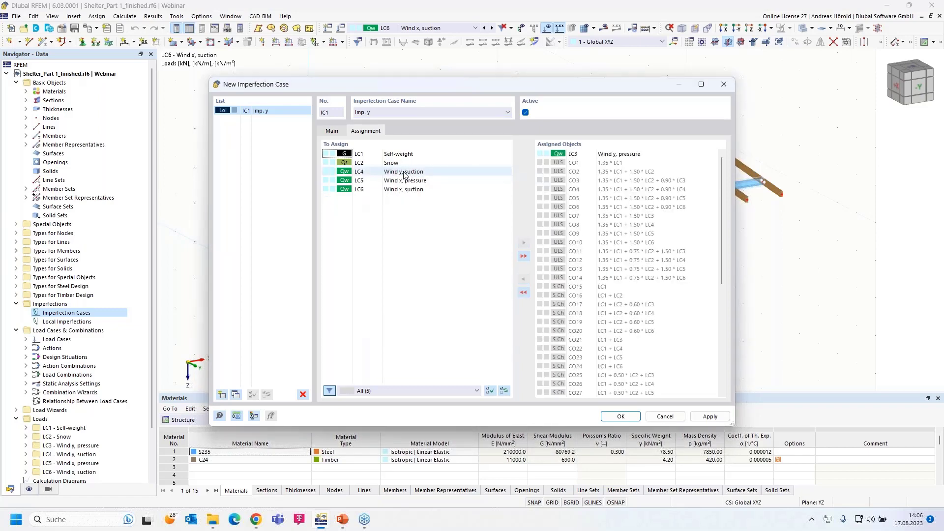
{"action": "double_click", "coordinate": [404, 172]}
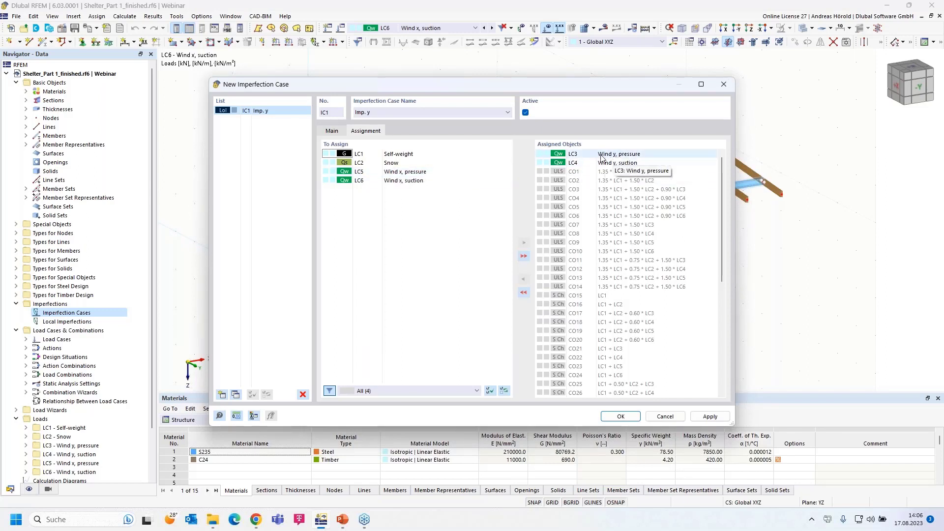
Step: Add a second imperfection case named "Imp. x" and assign it to LC5 (Wind x, pressure) and LC6 (Wind x, suction)
{"action": "left_click", "coordinate": [222, 395]}
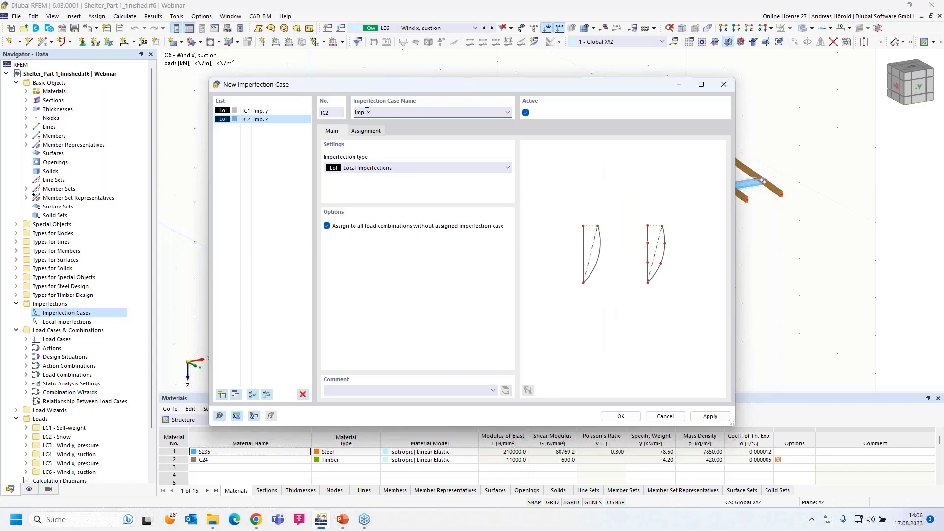
{"action": "left_click", "coordinate": [366, 131]}
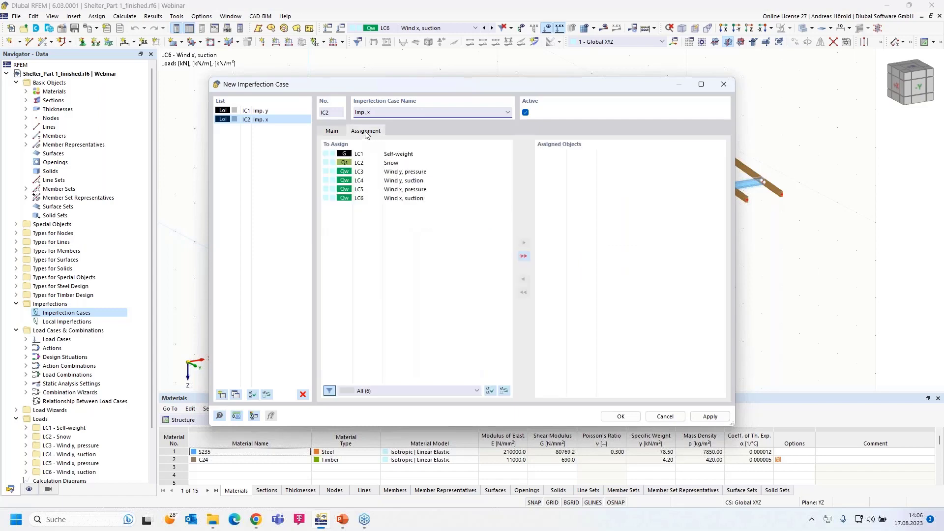
{"action": "double_click", "coordinate": [407, 189]}
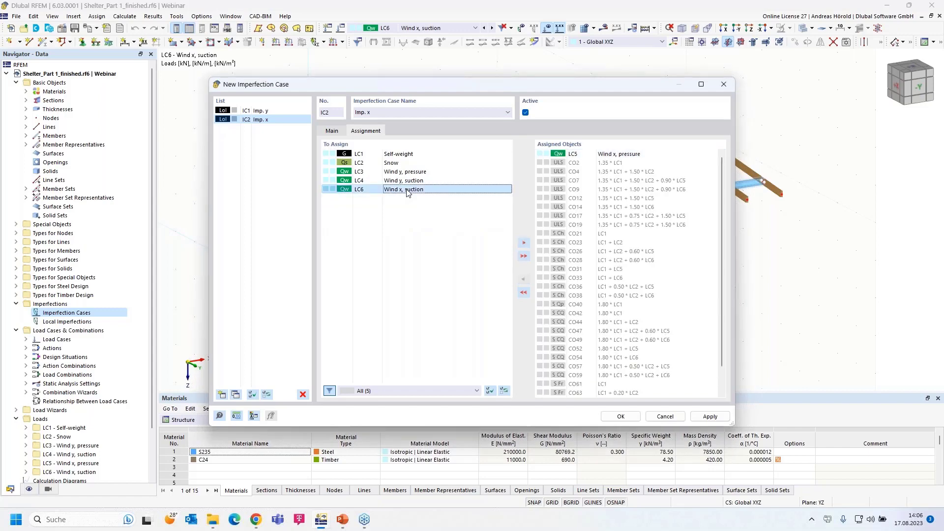
{"action": "double_click", "coordinate": [407, 190]}
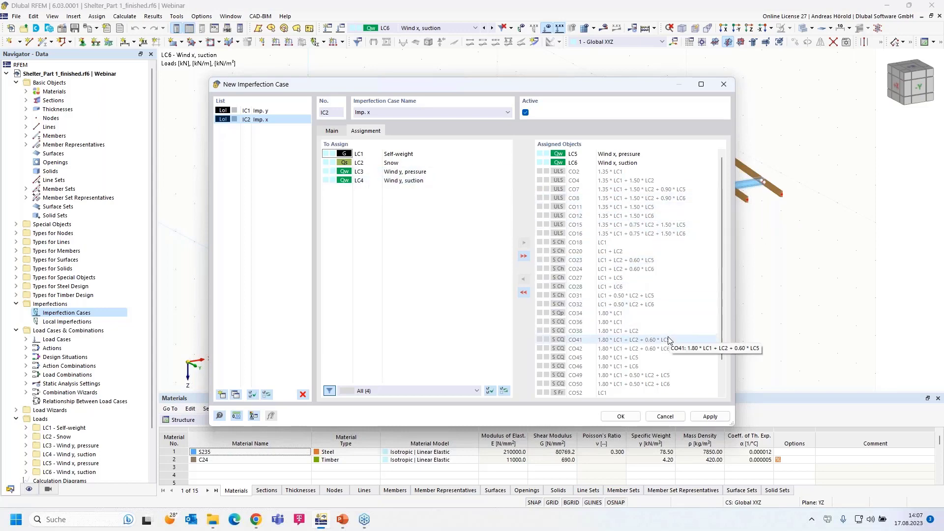
Step: Check the load combinations assigned to the Imp. x and Imp. y cases, and accept both imperfection cases
{"action": "scroll", "coordinate": [668, 339], "scroll_direction": "down", "scroll_amount": 2}
{"action": "scroll", "coordinate": [667, 339], "scroll_direction": "up", "scroll_amount": 2}
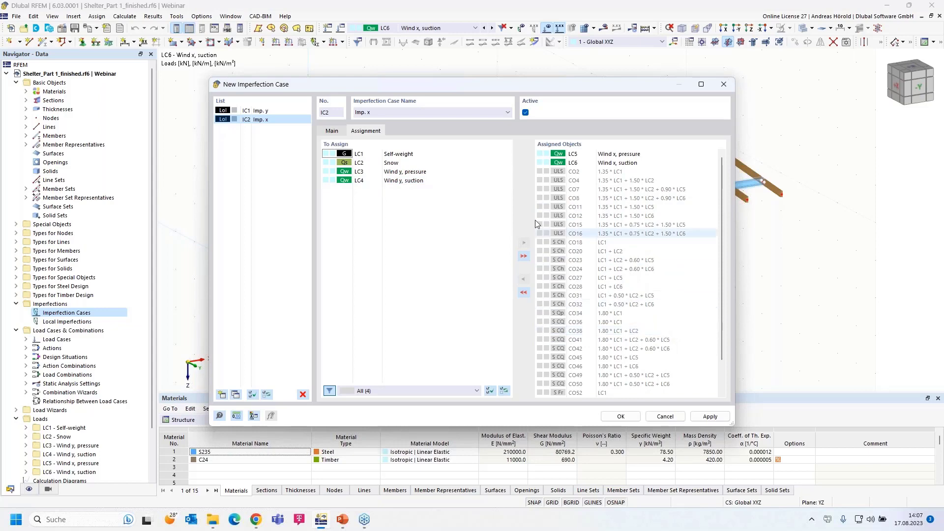
{"action": "left_click", "coordinate": [262, 113]}
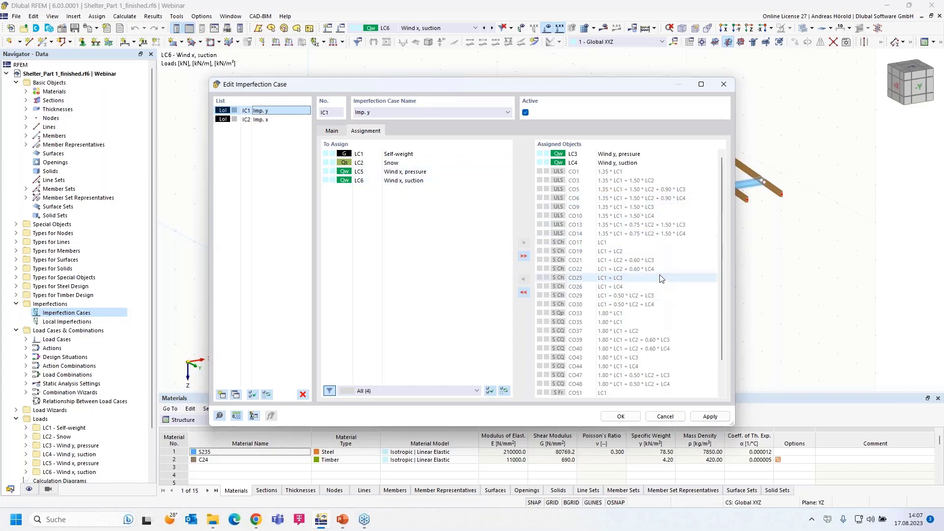
{"action": "scroll", "coordinate": [660, 279], "scroll_direction": "down", "scroll_amount": 1}
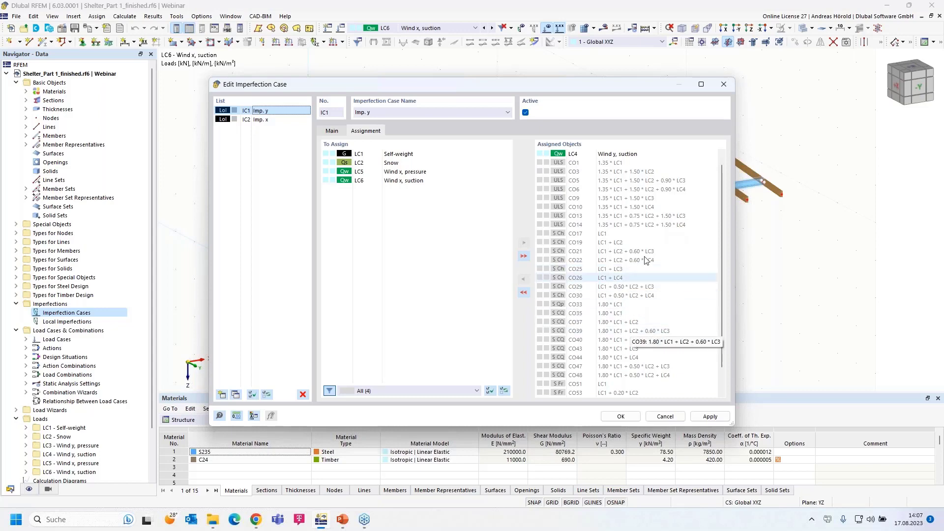
{"action": "left_click", "coordinate": [621, 416]}
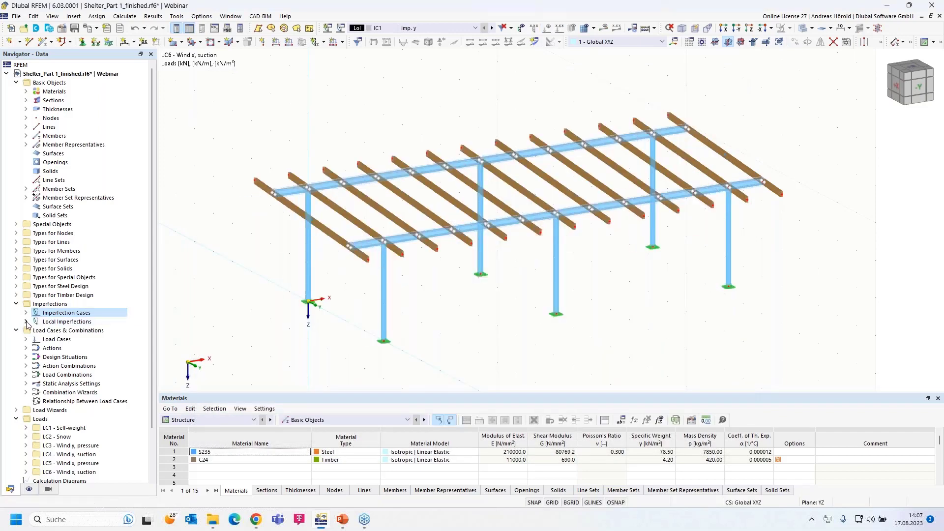
Step: Expand the local imperfections of IC1 and look at the options available for its member imperfections
{"action": "left_click", "coordinate": [27, 322]}
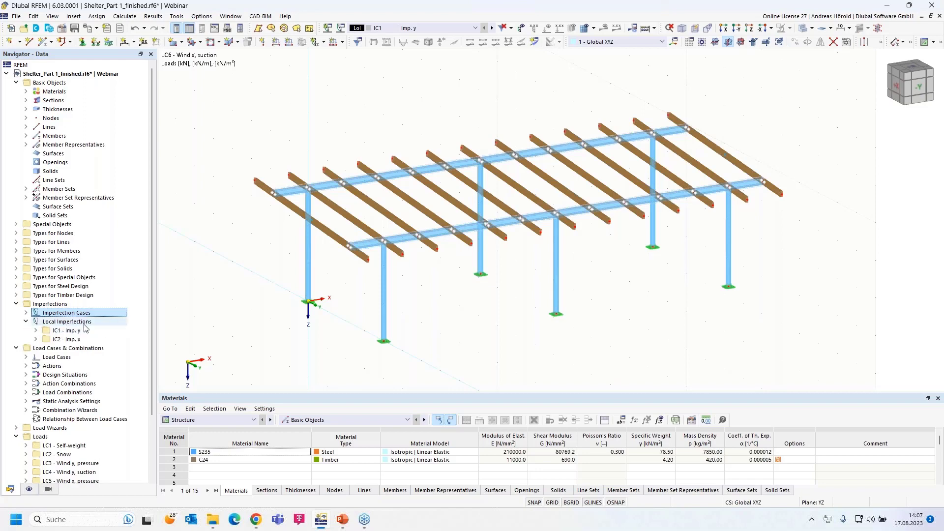
{"action": "left_click", "coordinate": [36, 331]}
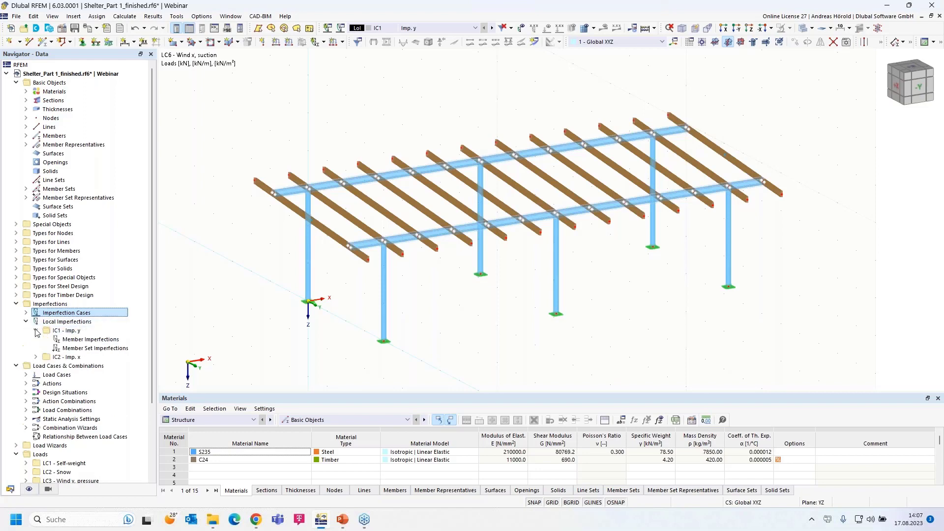
{"action": "right_click", "coordinate": [82, 343]}
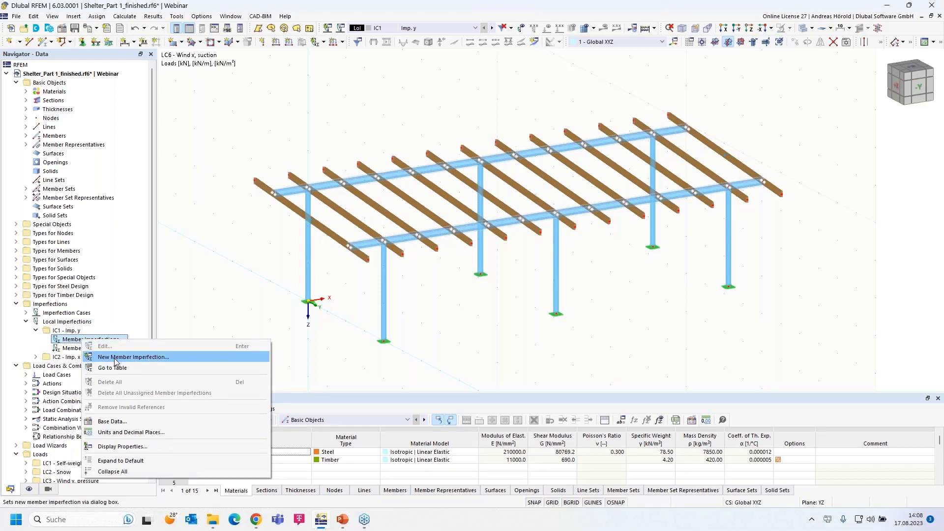
{"action": "left_click", "coordinate": [201, 283]}
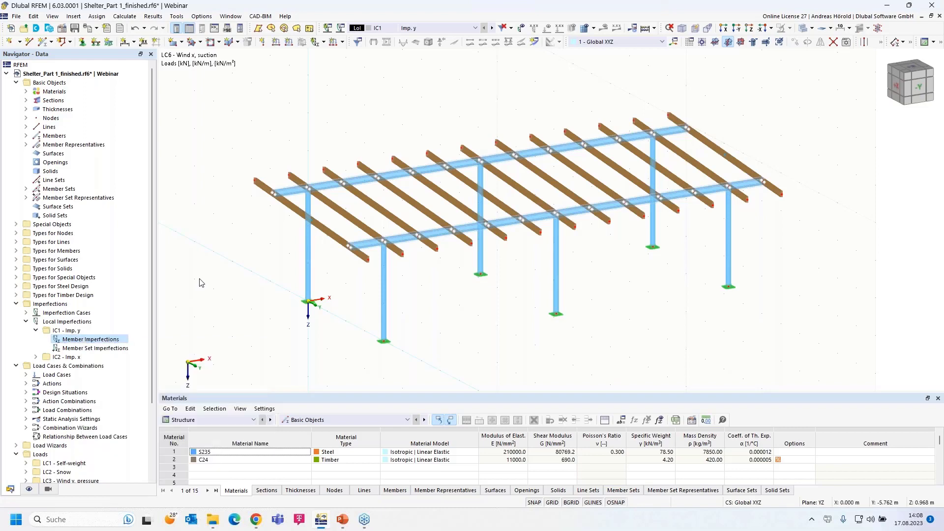
Step: Start a new member imperfection in case IC1 - Imp. y, keeping Initial Sway as the imperfection type
{"action": "left_click", "coordinate": [324, 42]}
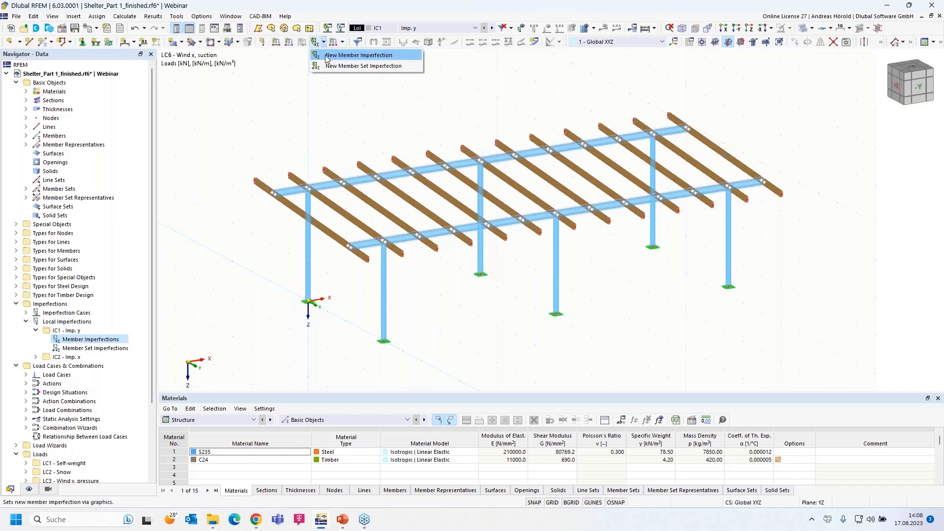
{"action": "left_click", "coordinate": [327, 55]}
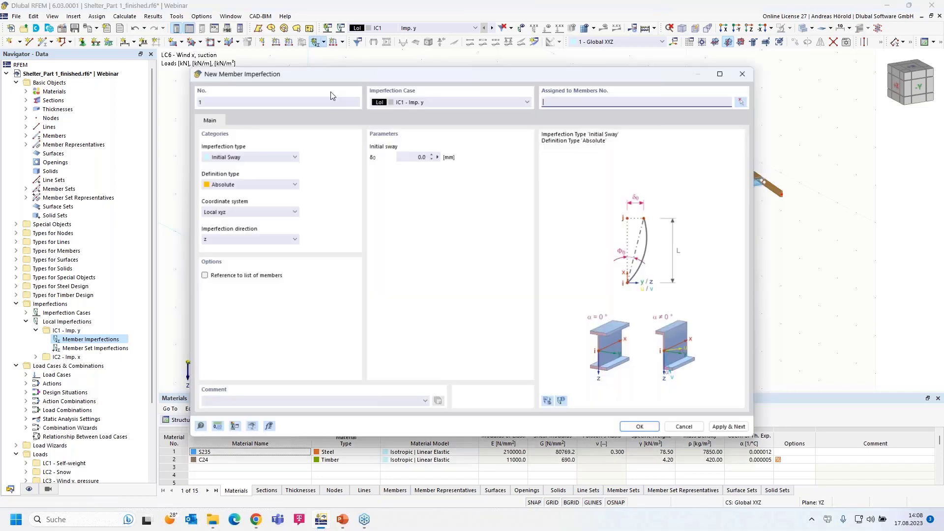
{"action": "left_click", "coordinate": [450, 102]}
{"action": "left_click", "coordinate": [450, 103]}
{"action": "left_click", "coordinate": [450, 102]}
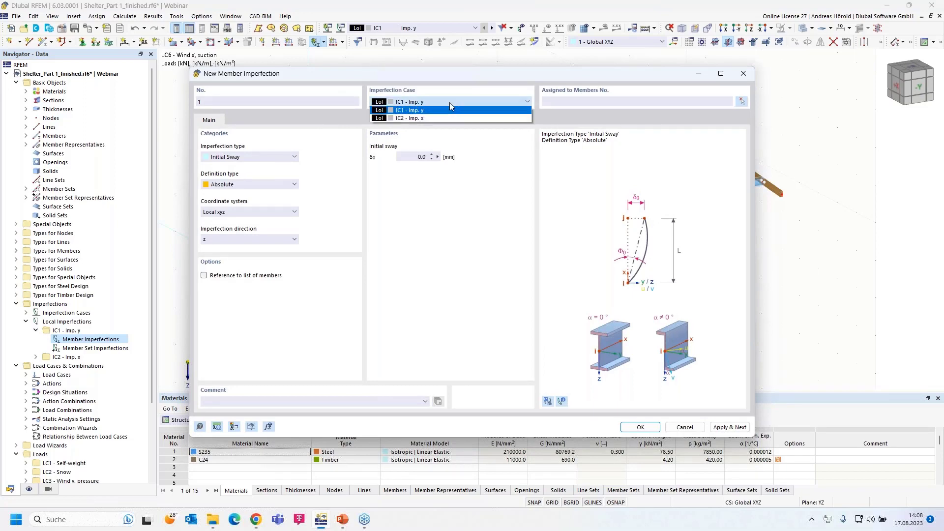
{"action": "left_click", "coordinate": [449, 103]}
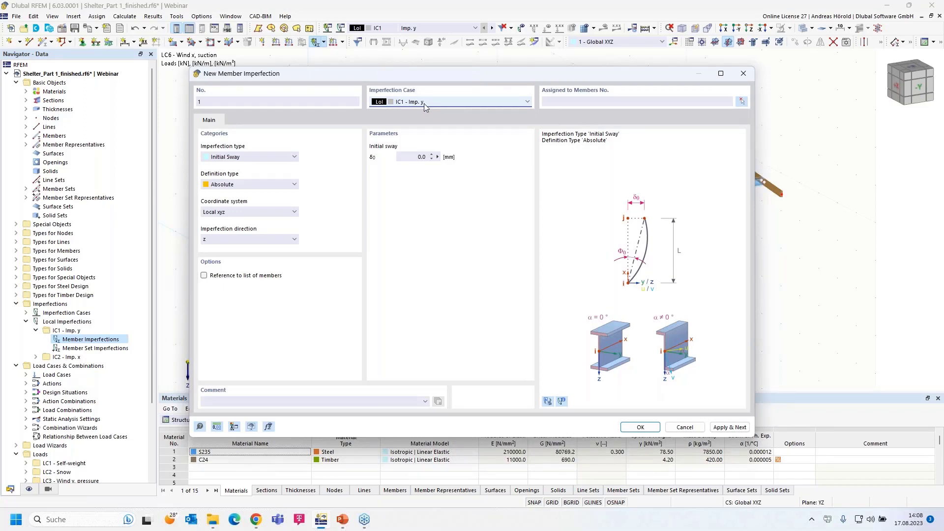
{"action": "left_click", "coordinate": [252, 157]}
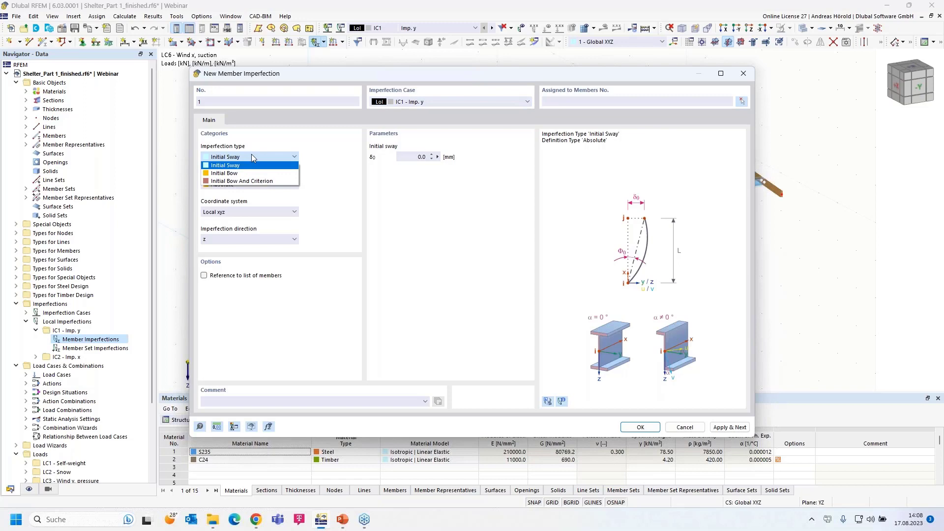
{"action": "left_click", "coordinate": [252, 157]}
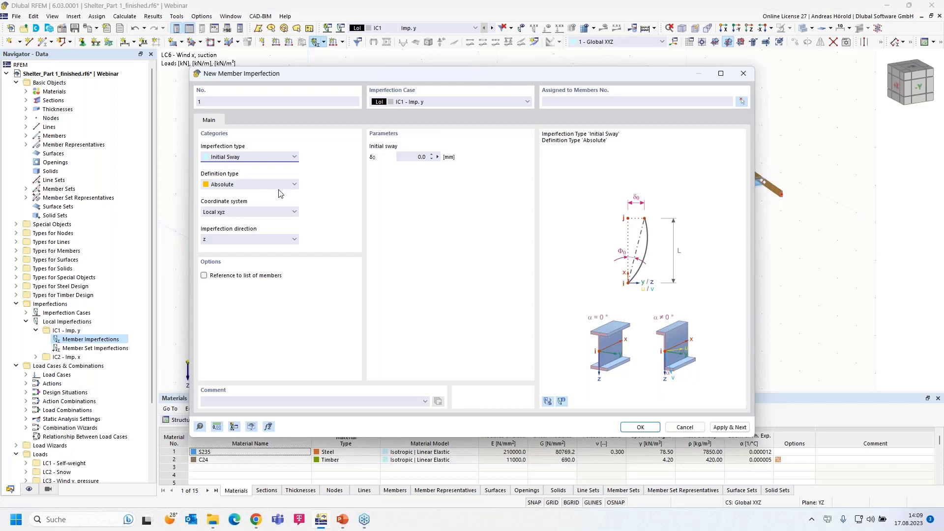
Step: Define the initial sway according to EN 1993-1-1 with the imperfection acting in the local y direction
{"action": "left_click", "coordinate": [262, 186]}
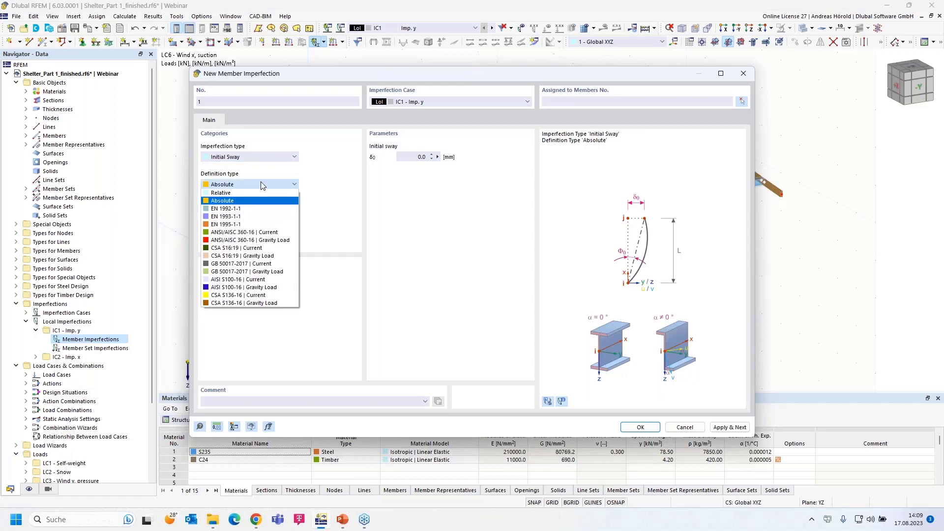
{"action": "left_click", "coordinate": [261, 217]}
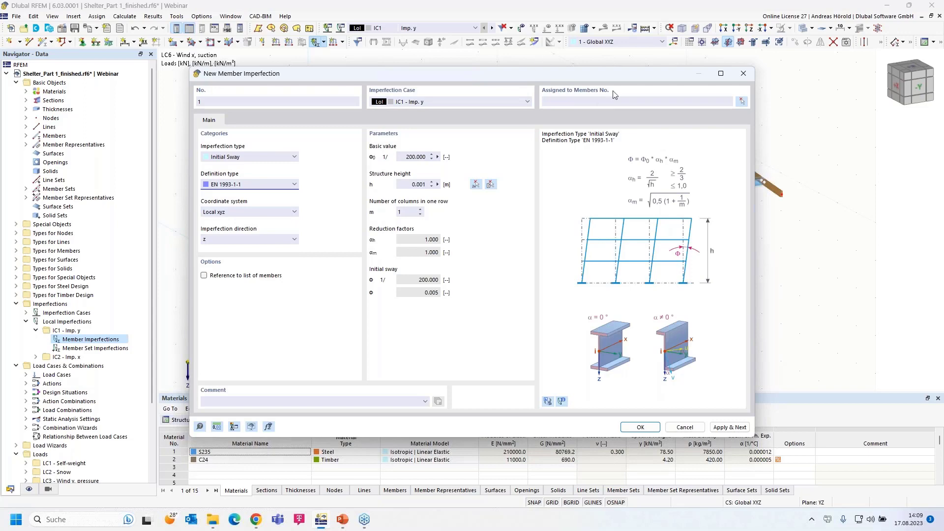
{"action": "left_click_drag", "start_coordinate": [597, 81], "coordinate": [499, 72]}
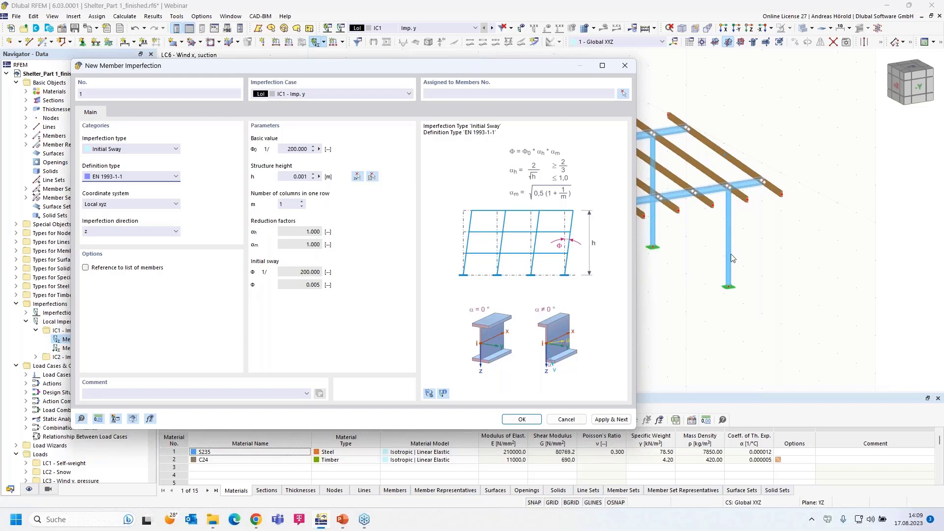
{"action": "left_click", "coordinate": [161, 233]}
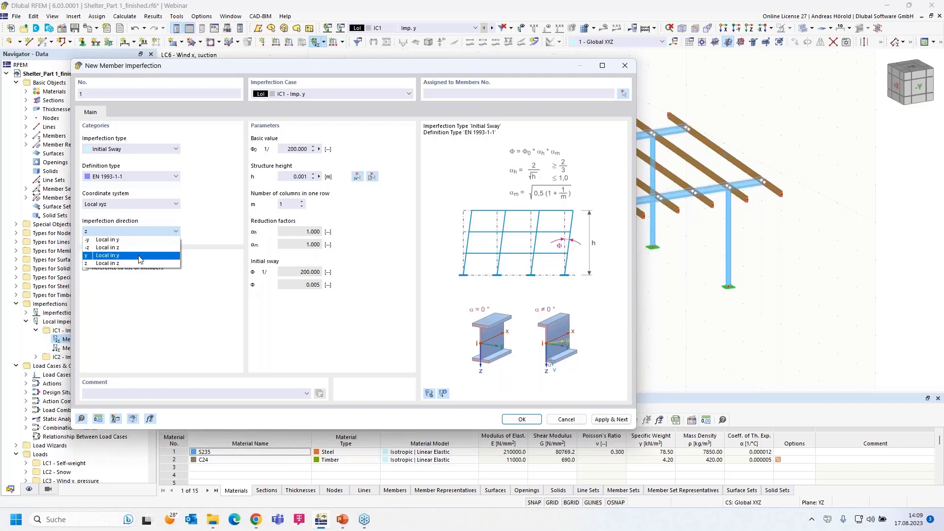
{"action": "left_click", "coordinate": [140, 257]}
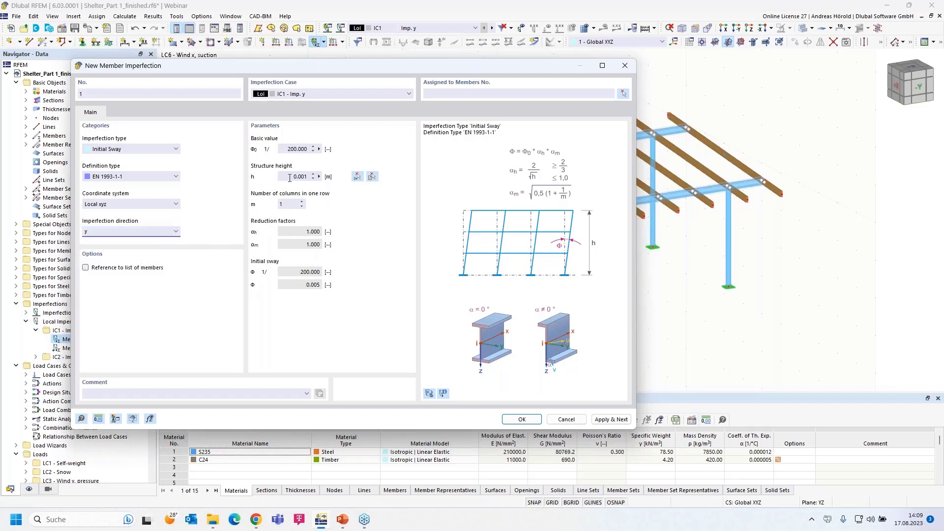
Step: Set the structure height to 3.000 m by measuring the column at the origin from its base to its top
{"action": "left_click", "coordinate": [319, 176]}
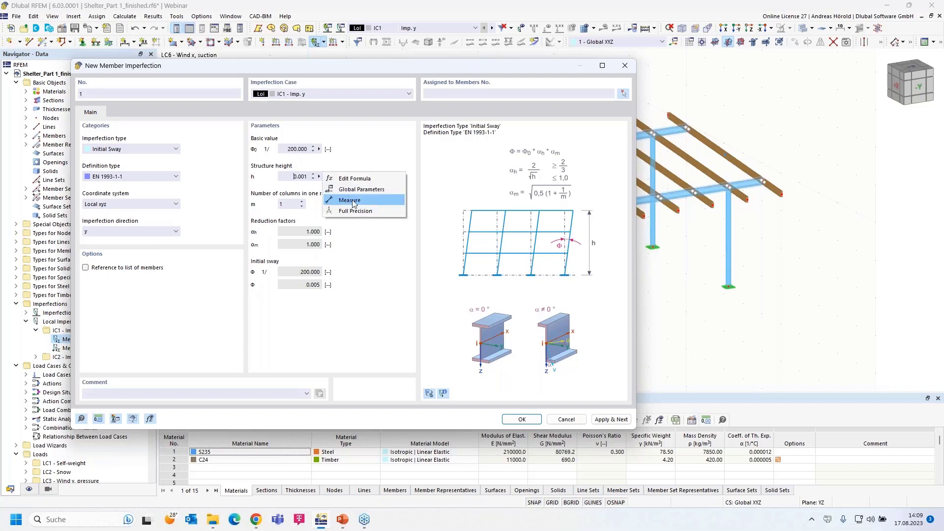
{"action": "left_click", "coordinate": [353, 202]}
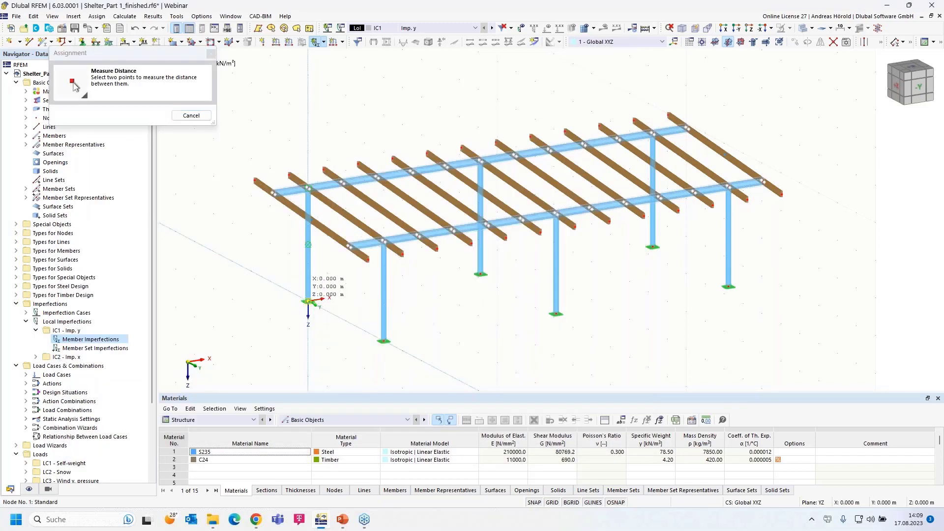
{"action": "left_click", "coordinate": [309, 302]}
{"action": "left_click", "coordinate": [308, 188]}
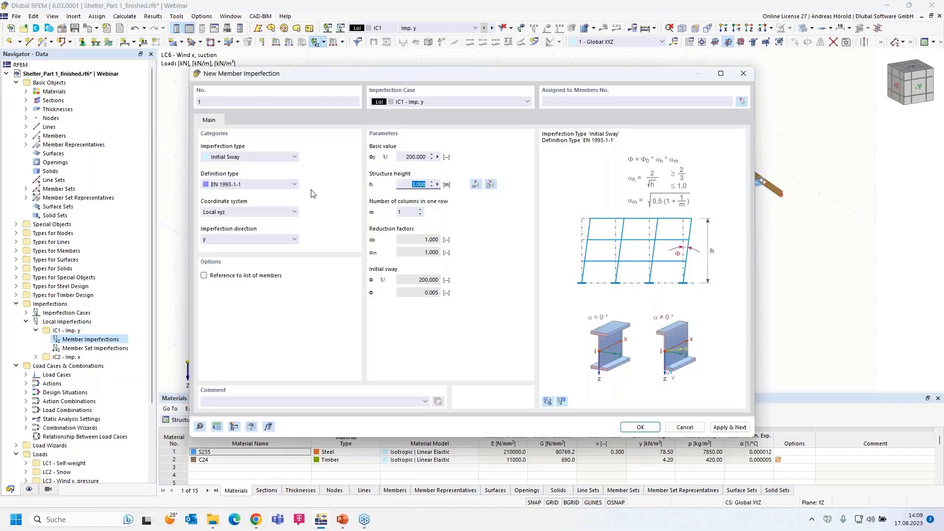
Step: Set the number of columns in one row to 2 and save the member imperfection without selecting any members
{"action": "left_click_drag", "start_coordinate": [575, 76], "coordinate": [456, 280]}
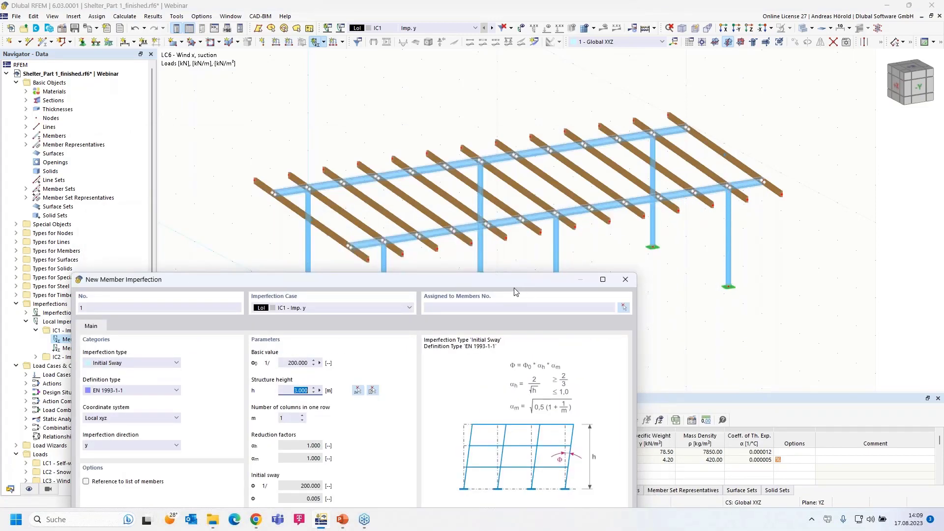
{"action": "left_click_drag", "start_coordinate": [499, 280], "coordinate": [527, 205]}
{"action": "left_click_drag", "start_coordinate": [541, 172], "coordinate": [591, 35]}
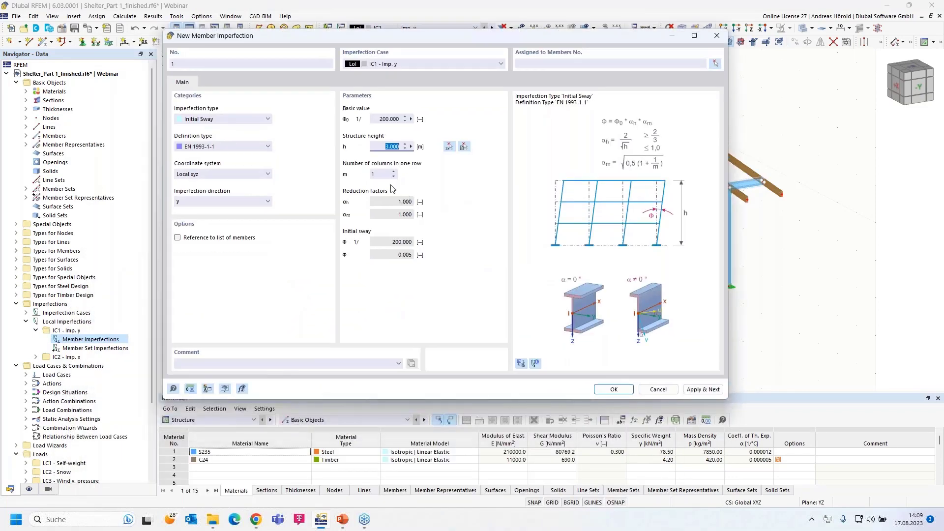
{"action": "left_click", "coordinate": [394, 172]}
{"action": "left_click_drag", "start_coordinate": [537, 37], "coordinate": [573, 50]}
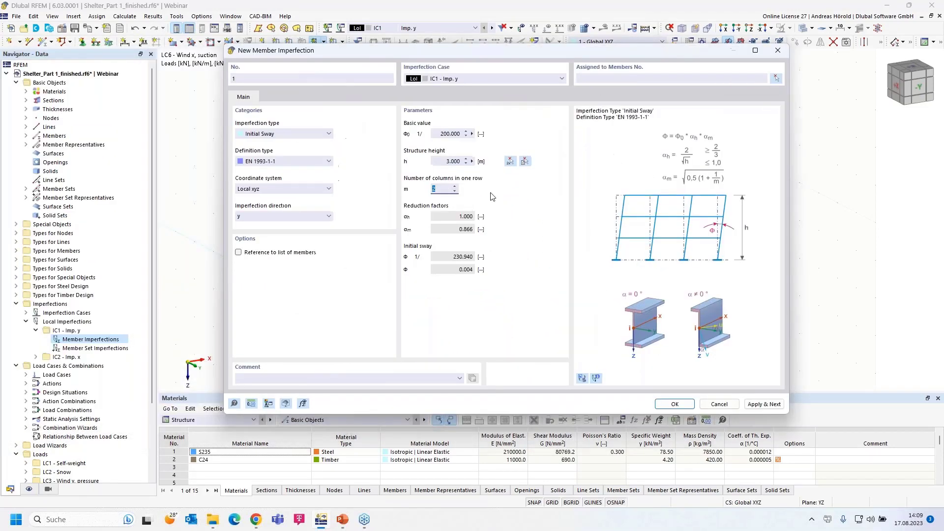
{"action": "left_click", "coordinate": [674, 405]}
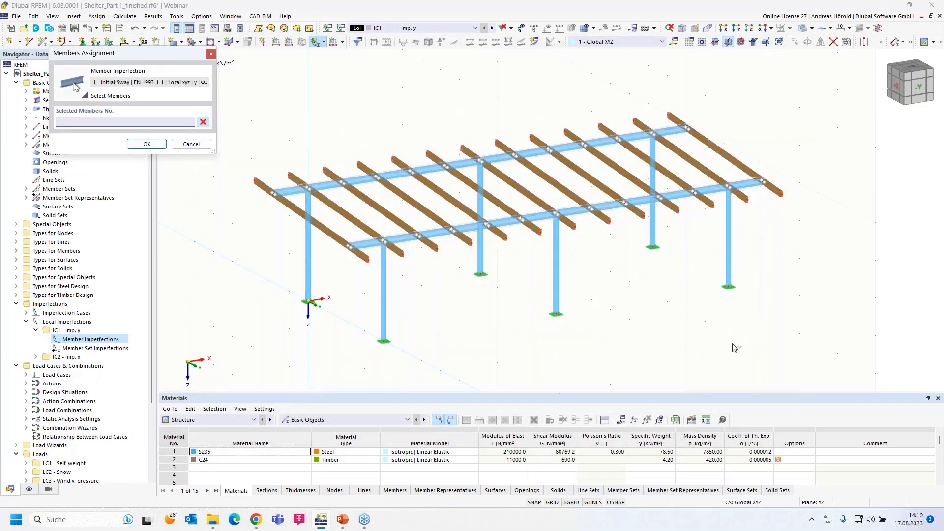
{"action": "left_click", "coordinate": [769, 323]}
{"action": "key", "text": "Escape"}
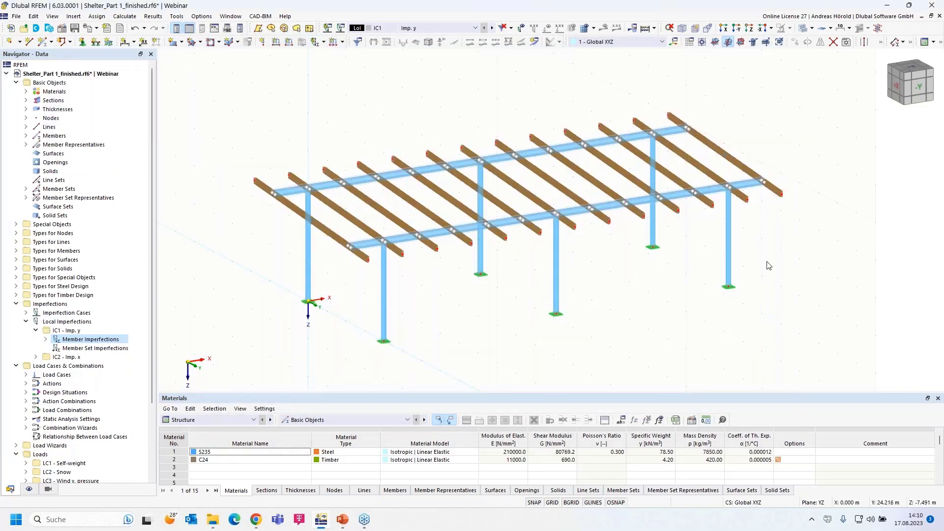
Step: Display the member axis systems x, y, z on the model and examine the local axes of the columns
{"action": "middle_click_drag", "start_coordinate": [768, 263], "coordinate": [763, 245], "text": "ctrl"}
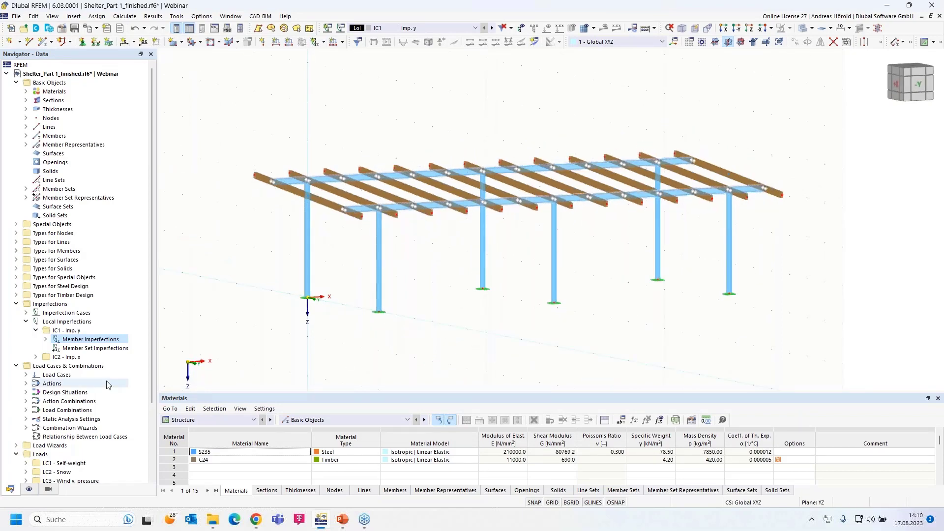
{"action": "left_click", "coordinate": [45, 339]}
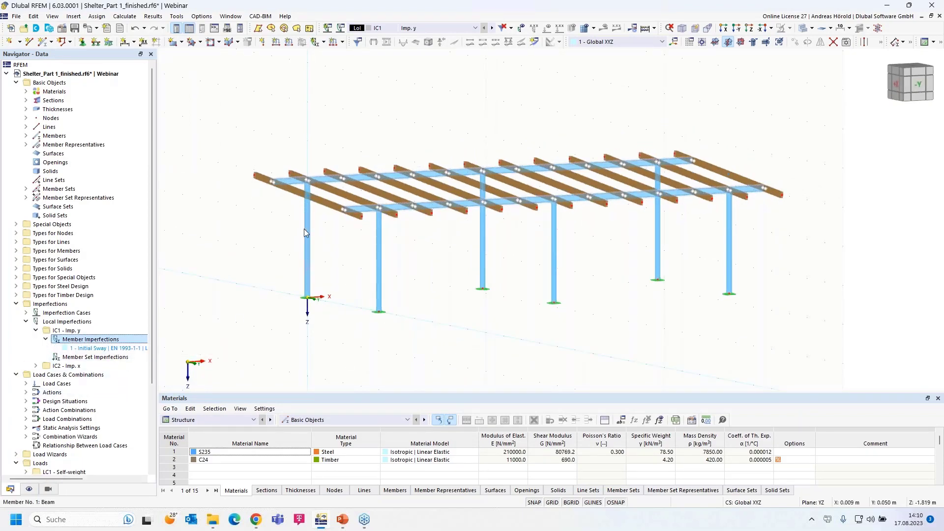
{"action": "left_click", "coordinate": [29, 490]}
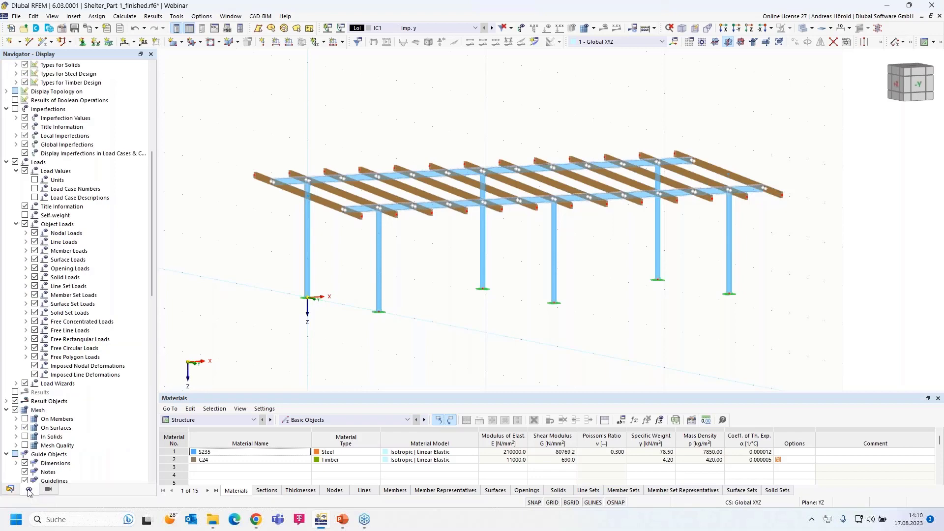
{"action": "scroll", "coordinate": [54, 302], "scroll_direction": "up", "scroll_amount": 5}
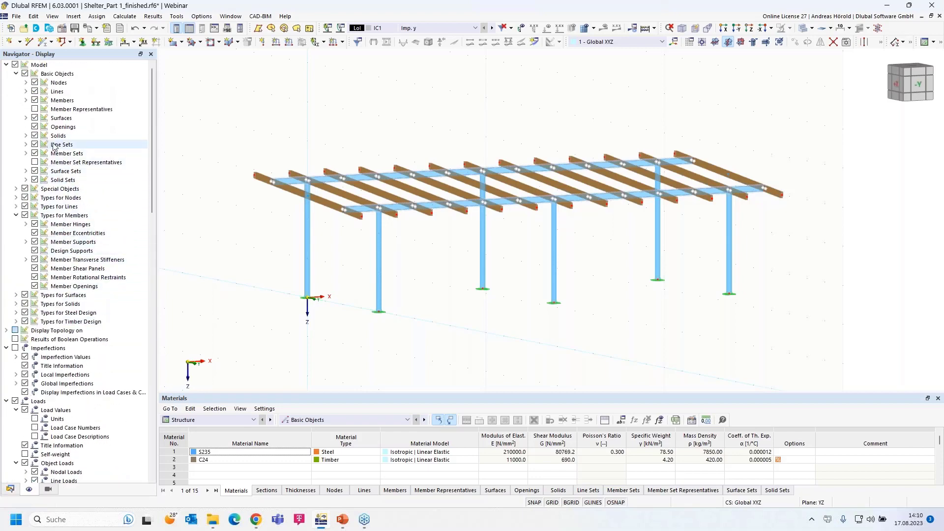
{"action": "left_click", "coordinate": [25, 101]}
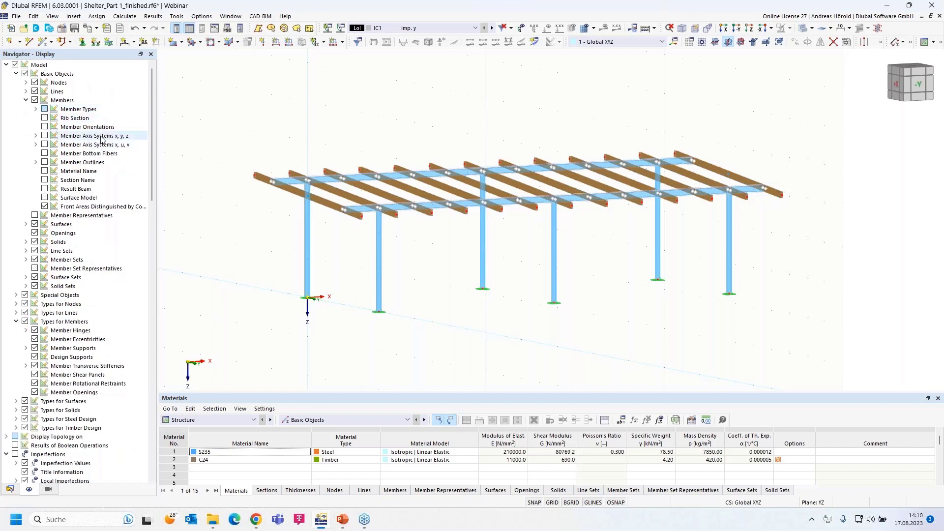
{"action": "left_click", "coordinate": [45, 136]}
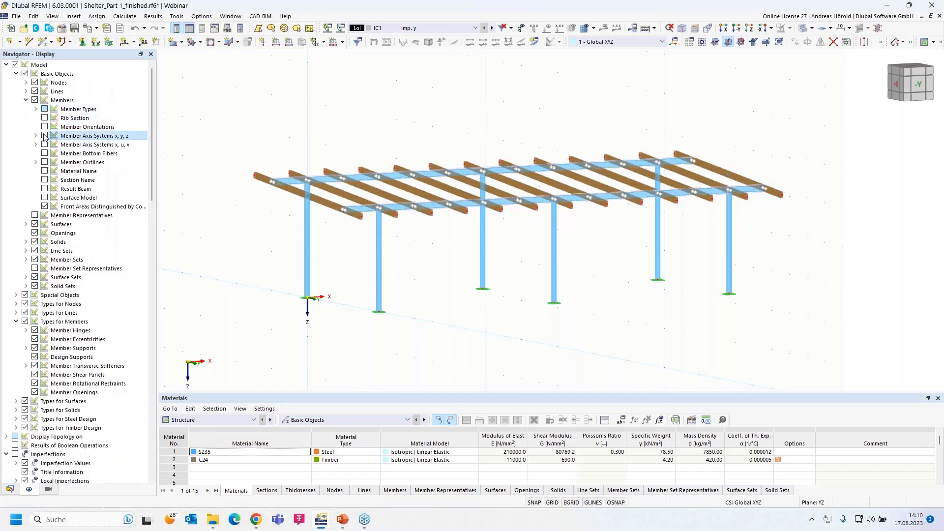
{"action": "scroll", "coordinate": [584, 285], "scroll_direction": "up", "scroll_amount": 1}
{"action": "scroll", "coordinate": [585, 285], "scroll_direction": "up", "scroll_amount": 2}
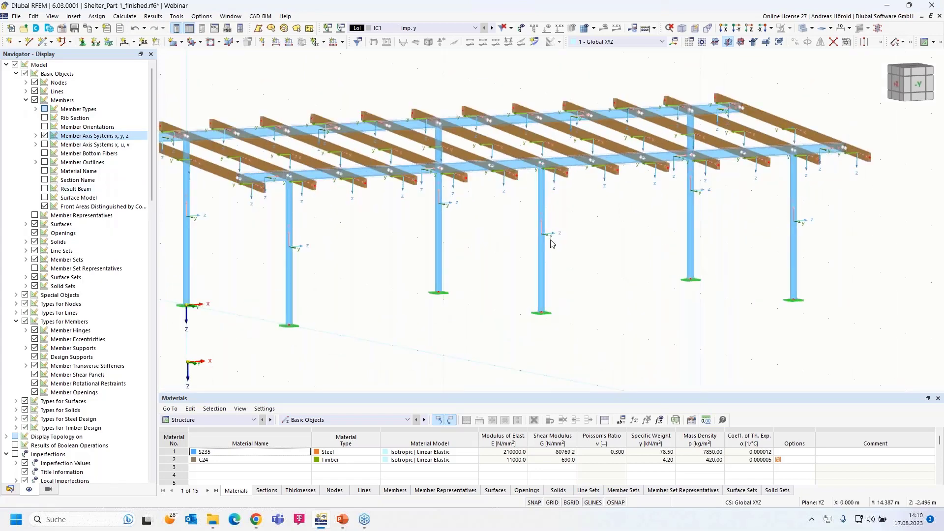
{"action": "middle_click_drag", "start_coordinate": [338, 296], "coordinate": [380, 279]}
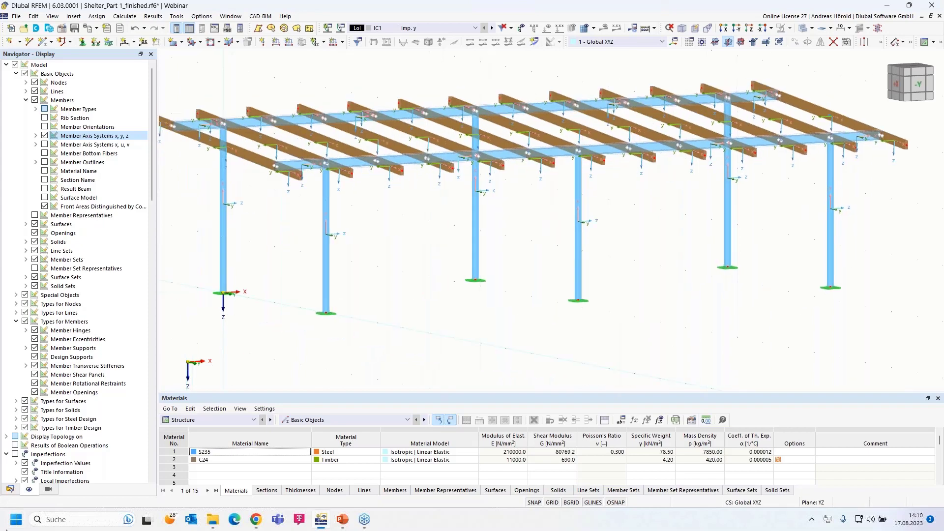
Step: Assign the Imp. y initial sway imperfection to the six columns, members 1, 2, 5, 8, 9 and 12, and accept it
{"action": "left_click", "coordinate": [10, 489]}
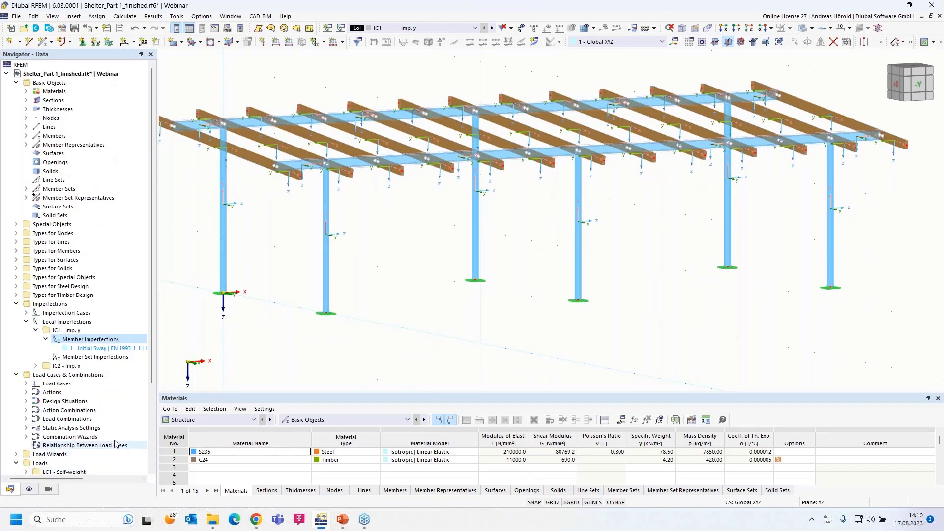
{"action": "double_click", "coordinate": [102, 349]}
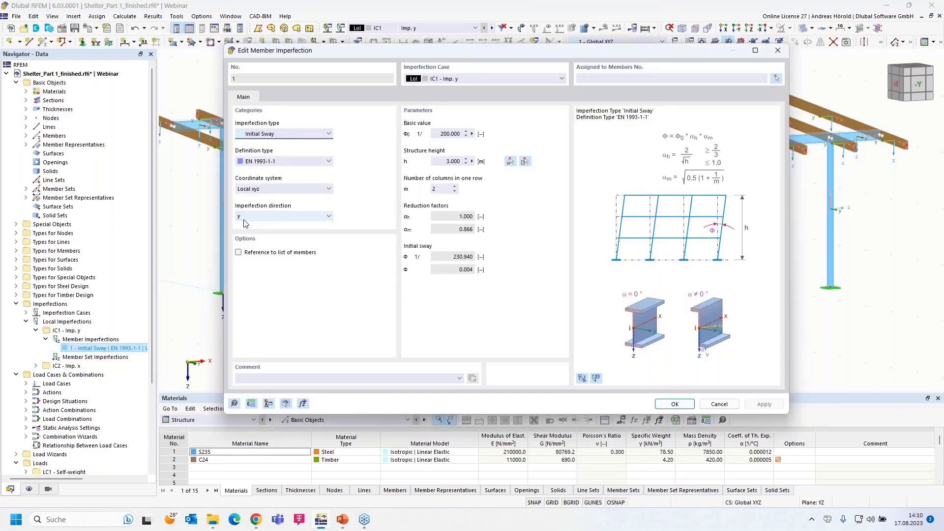
{"action": "left_click_drag", "start_coordinate": [515, 51], "coordinate": [386, 76]}
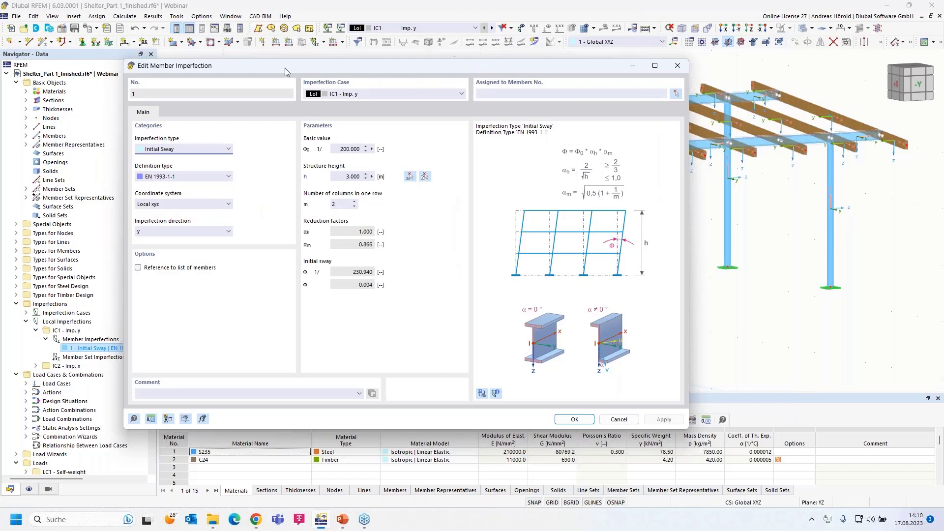
{"action": "left_click_drag", "start_coordinate": [304, 67], "coordinate": [504, 69]}
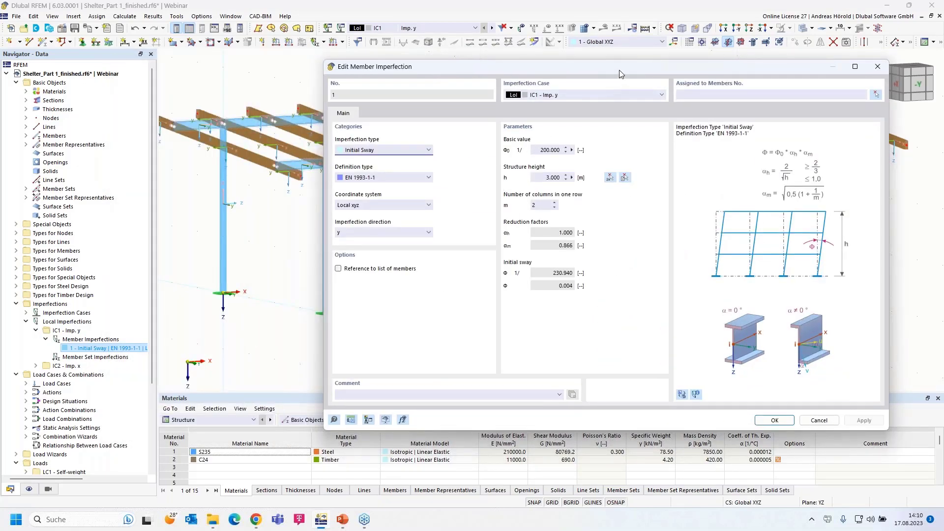
{"action": "left_click_drag", "start_coordinate": [582, 68], "coordinate": [421, 58]}
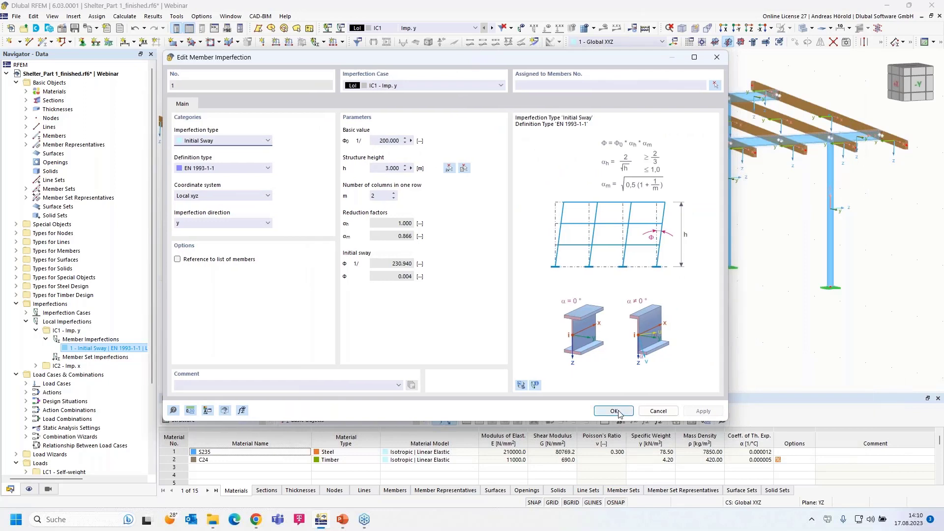
{"action": "left_click", "coordinate": [716, 86]}
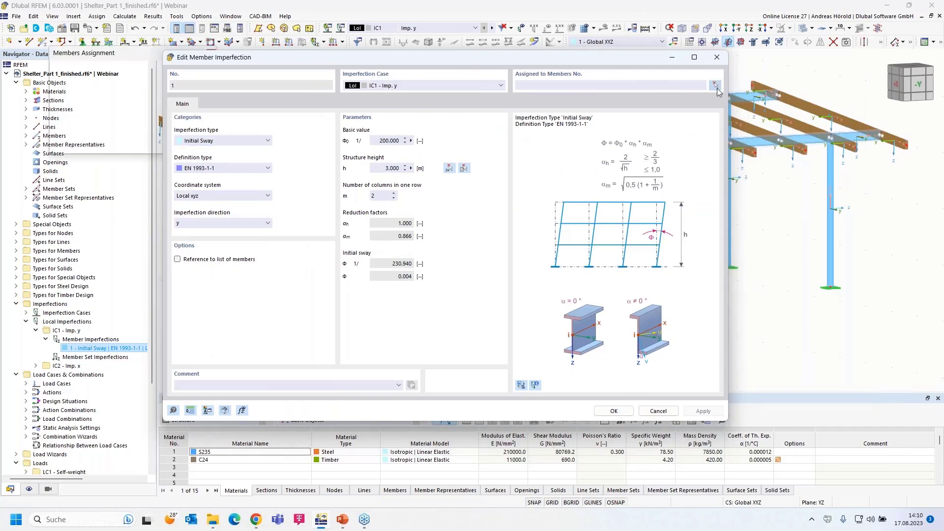
{"action": "left_click_drag", "start_coordinate": [872, 217], "coordinate": [202, 385]}
{"action": "left_click", "coordinate": [141, 144]}
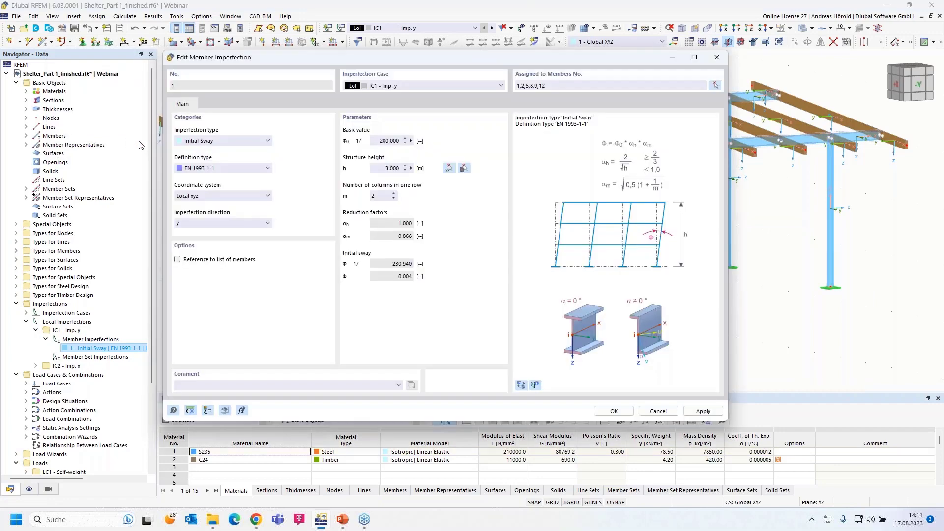
{"action": "left_click", "coordinate": [612, 412]}
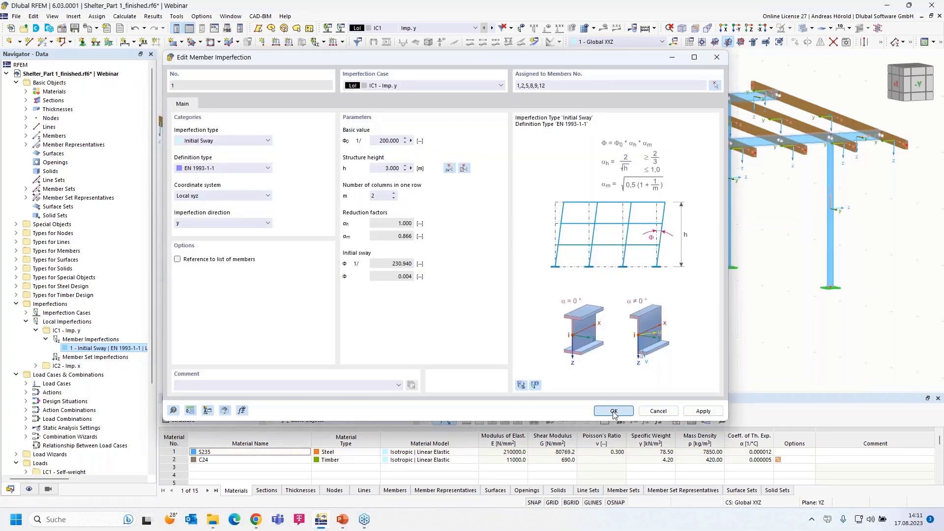
Step: Display the Imp. y imperfections on the model and examine the sway direction of the columns
{"action": "left_click", "coordinate": [522, 29]}
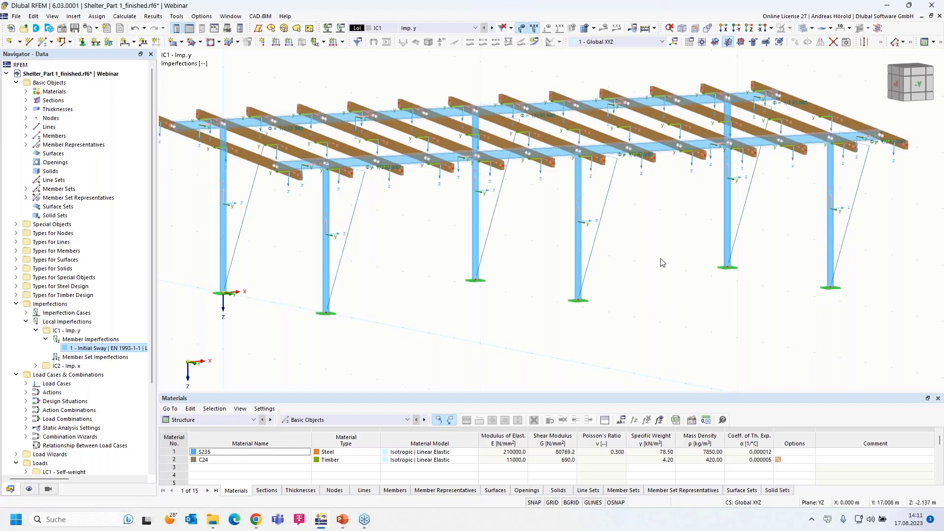
{"action": "mouse_move", "coordinate": [661, 260]}
{"action": "middle_mouse_down", "text": "ctrl"}
{"action": "mouse_move", "coordinate": [636, 302]}
{"action": "mouse_move", "coordinate": [573, 354]}
{"action": "mouse_move", "coordinate": [598, 344]}
{"action": "mouse_move", "coordinate": [651, 275]}
{"action": "middle_mouse_up", "text": "ctrl"}
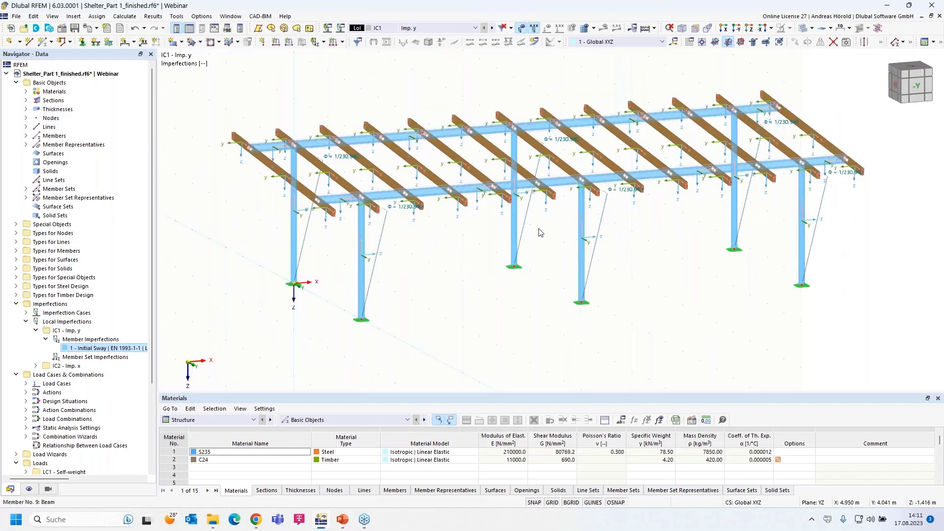
Step: Start a new member imperfection for IC2 - Imp. x with type Initial Sway and definition type EN 1993-1-1
{"action": "left_click", "coordinate": [316, 43]}
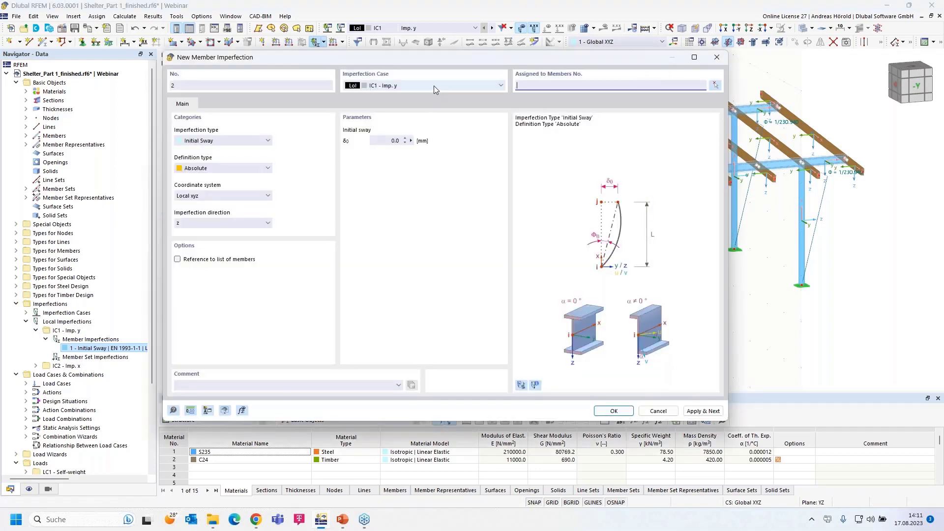
{"action": "left_click", "coordinate": [434, 86]}
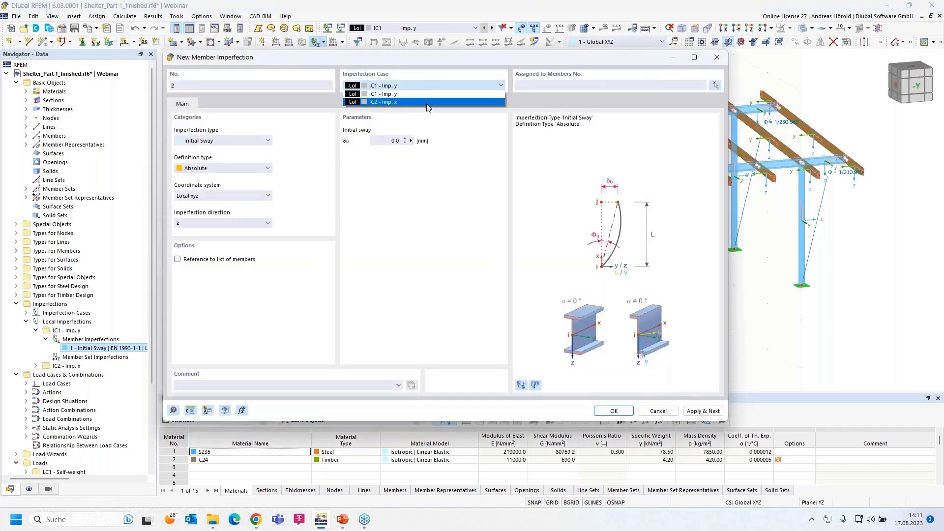
{"action": "left_click", "coordinate": [427, 102]}
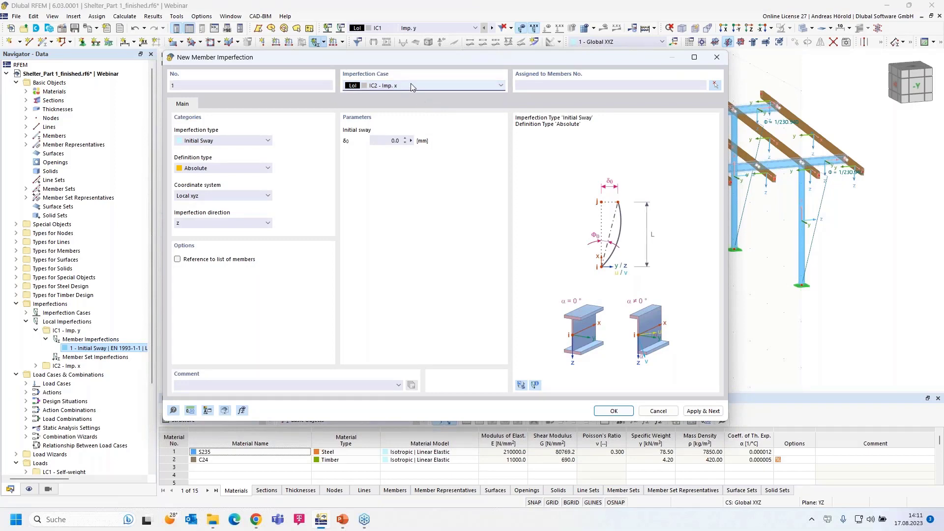
{"action": "left_click", "coordinate": [243, 140]}
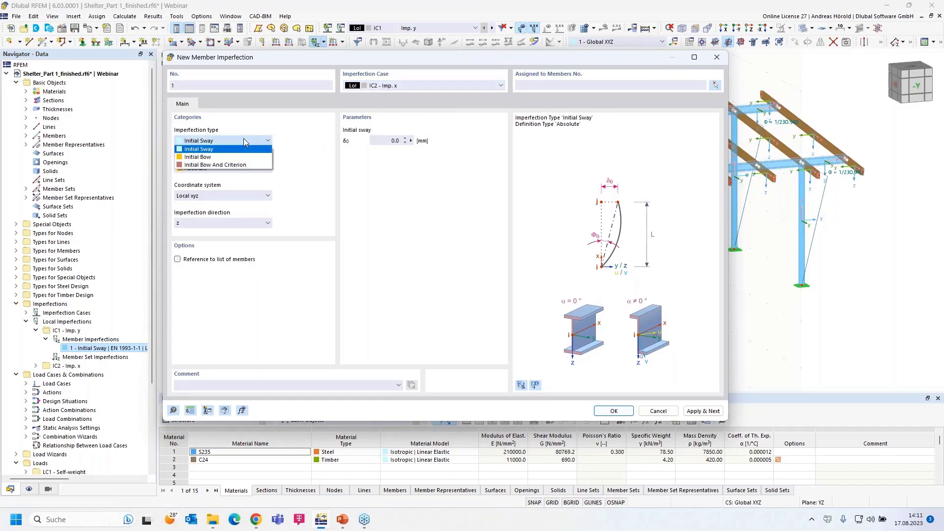
{"action": "left_click", "coordinate": [244, 141]}
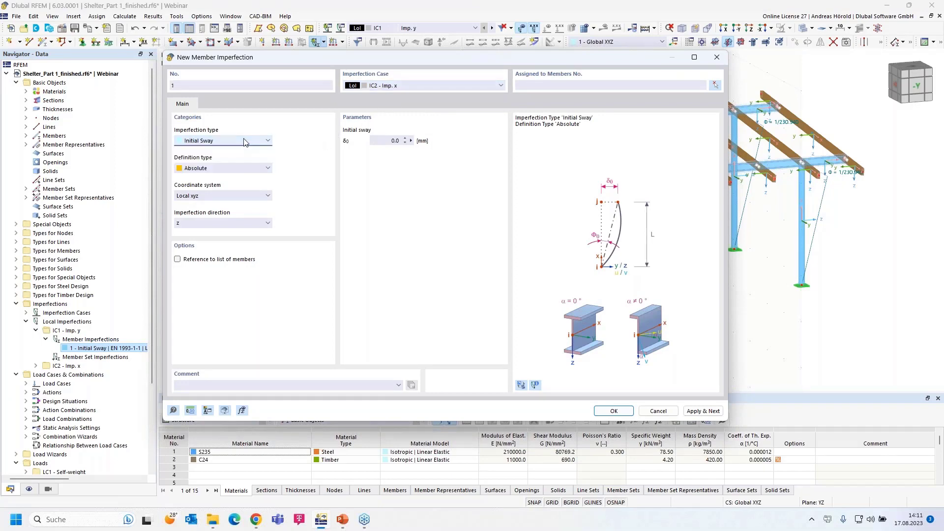
{"action": "left_click", "coordinate": [249, 170]}
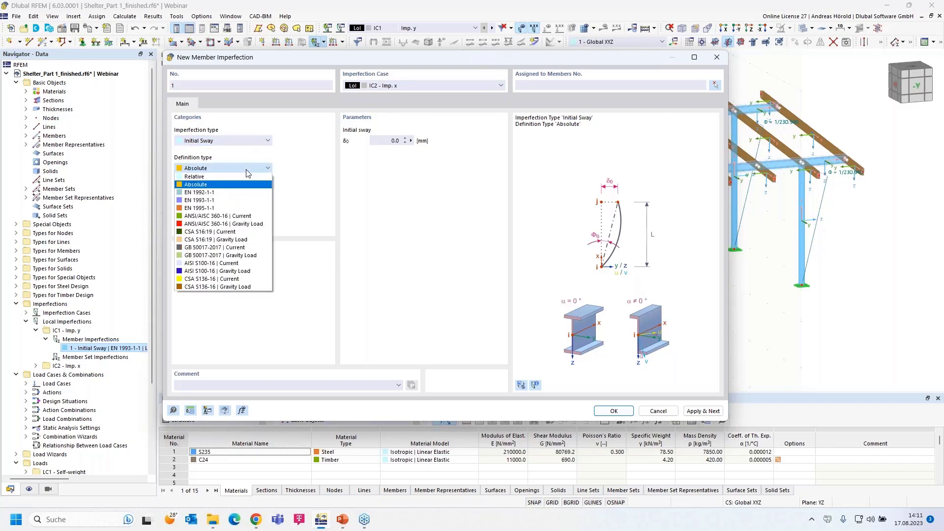
{"action": "left_click", "coordinate": [233, 203]}
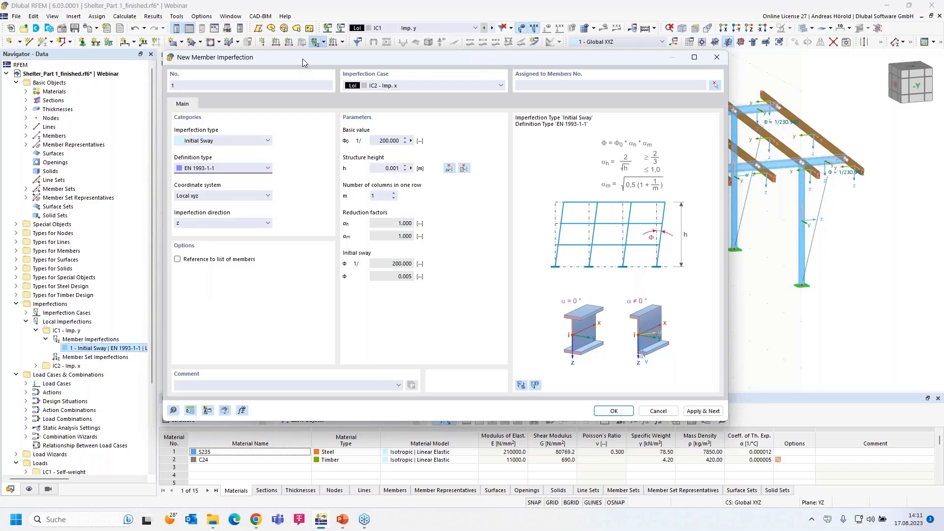
Step: Set the Imp. x imperfection's structure height to 3.000 m and the number of columns in one row to 3
{"action": "left_click_drag", "start_coordinate": [302, 58], "coordinate": [557, 86]}
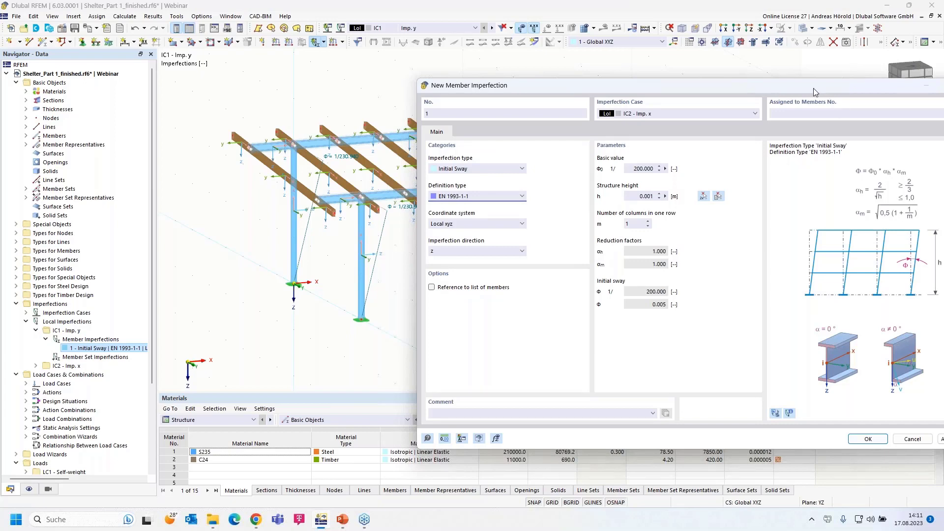
{"action": "left_click_drag", "start_coordinate": [814, 88], "coordinate": [555, 87]}
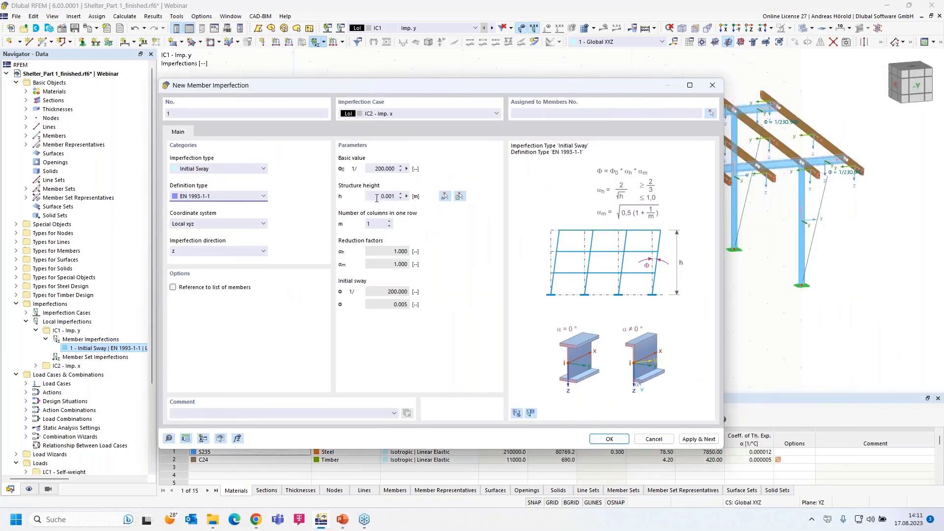
{"action": "left_click", "coordinate": [376, 197]}
{"action": "type", "text": "3"}
{"action": "left_click", "coordinate": [390, 222]}
Step: Accept the Imp. x imperfection parameters and assign the initial sway to all six columns
{"action": "left_click", "coordinate": [610, 440]}
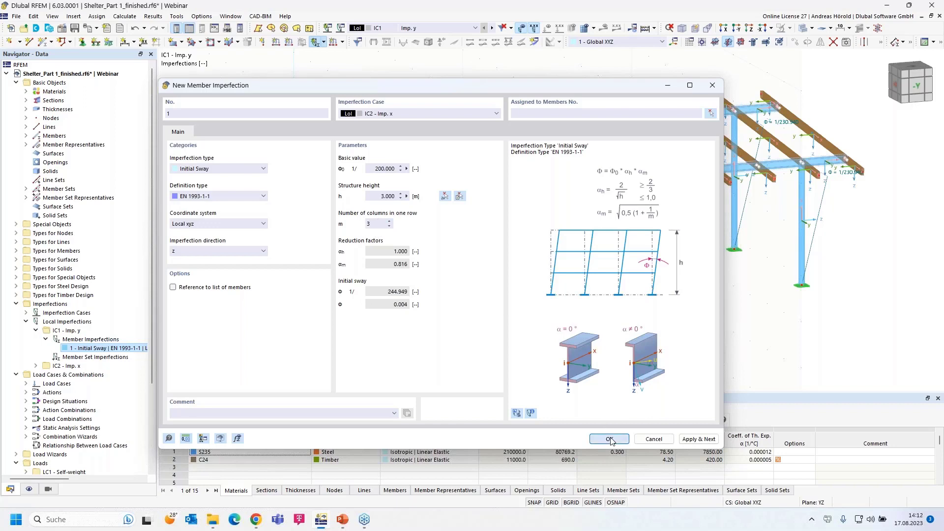
{"action": "left_click_drag", "start_coordinate": [862, 226], "coordinate": [266, 370]}
{"action": "left_click", "coordinate": [146, 144]}
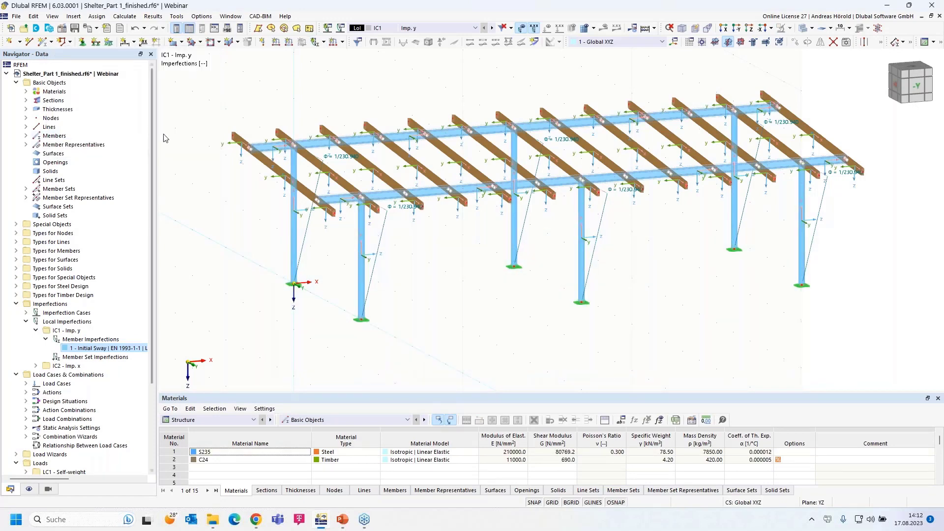
Step: Switch the displayed case to IC2 - Imp. x and examine the sway direction of the columns
{"action": "left_click", "coordinate": [471, 29]}
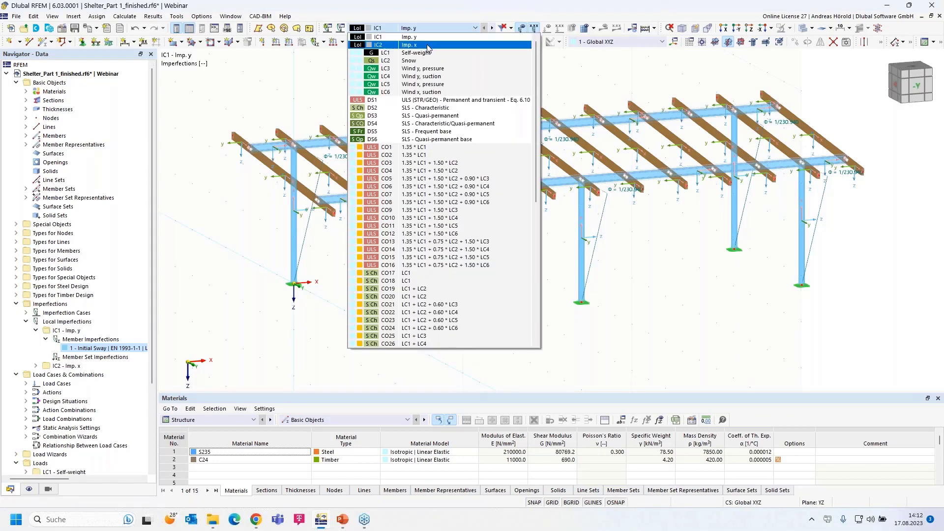
{"action": "left_click", "coordinate": [428, 46]}
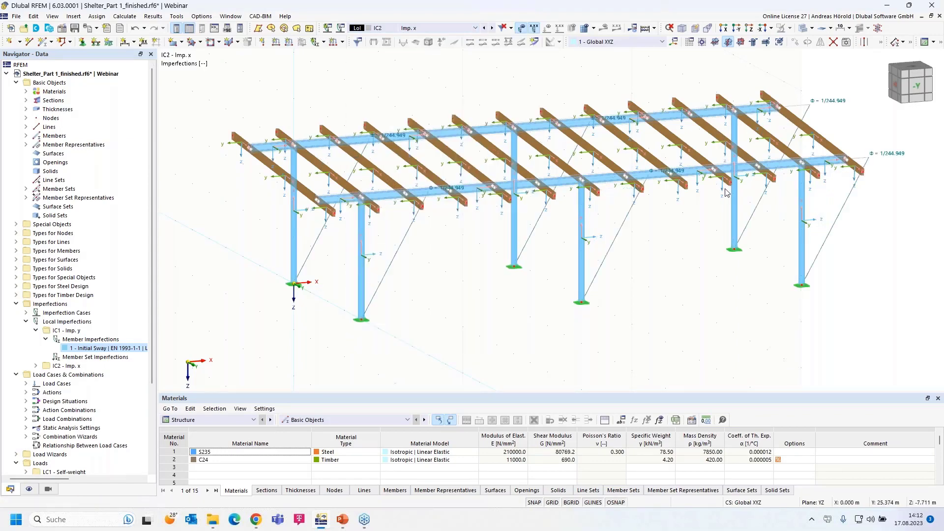
{"action": "middle_click_drag", "start_coordinate": [677, 270], "coordinate": [623, 309], "text": "ctrl"}
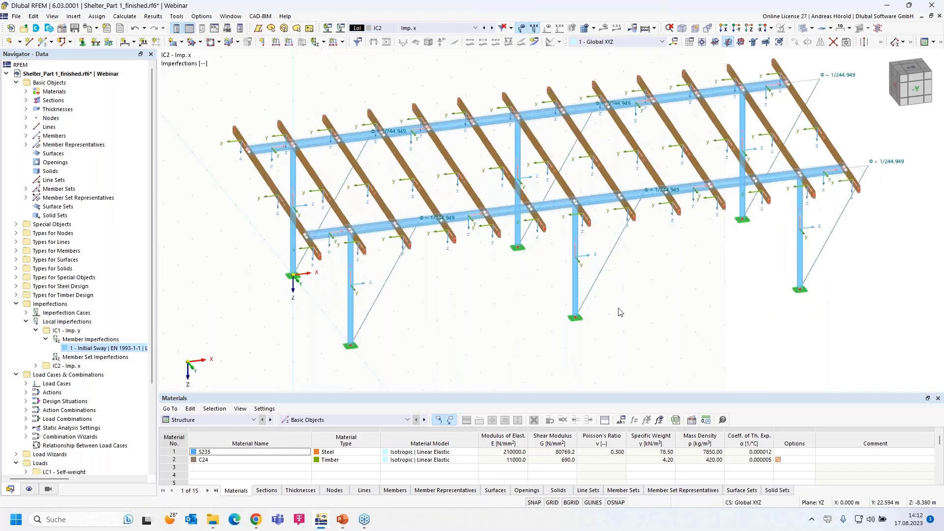
{"action": "middle_click_drag", "start_coordinate": [485, 303], "coordinate": [469, 331]}
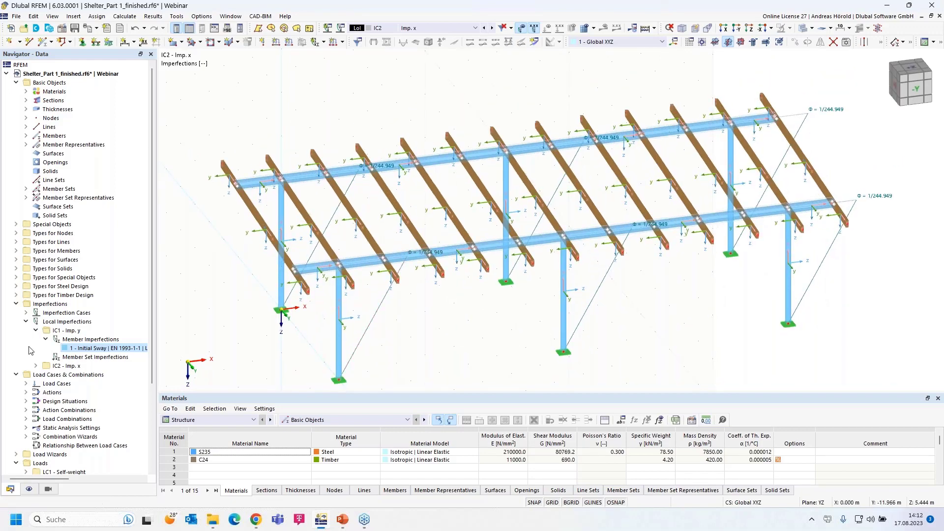
Step: Open Load Cases & Combinations and review the EN 1990 Base + Timber DIN partial factors and the deformation coefficient options
{"action": "right_click", "coordinate": [67, 377]}
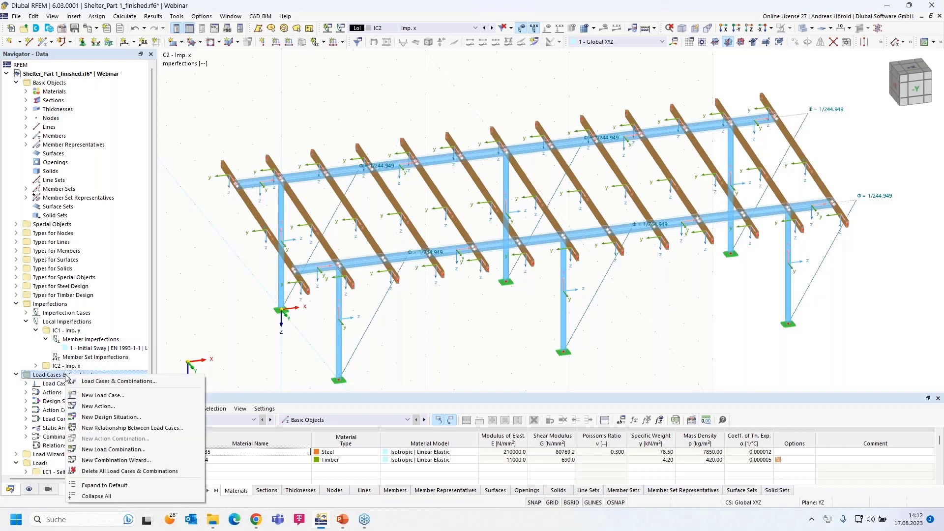
{"action": "left_click", "coordinate": [134, 383]}
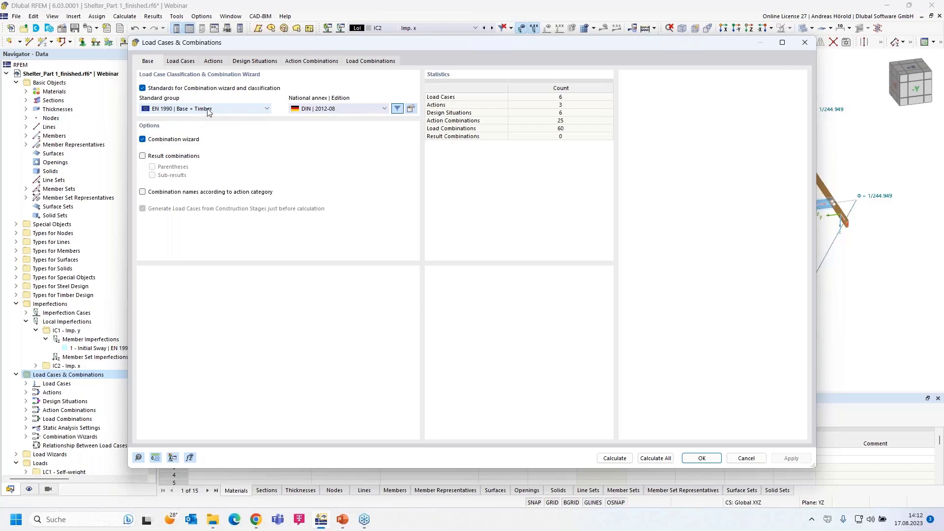
{"action": "left_click", "coordinate": [412, 109]}
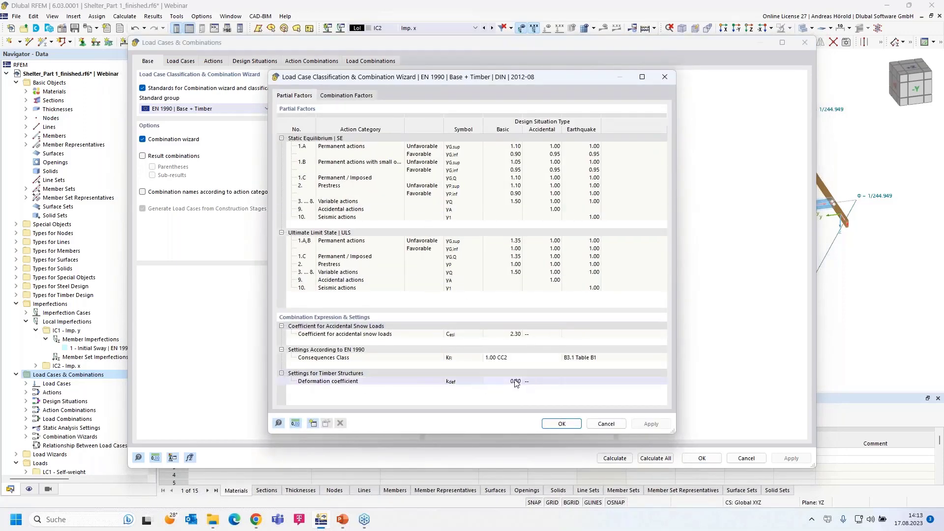
{"action": "left_click", "coordinate": [516, 382]}
{"action": "left_click", "coordinate": [520, 381]}
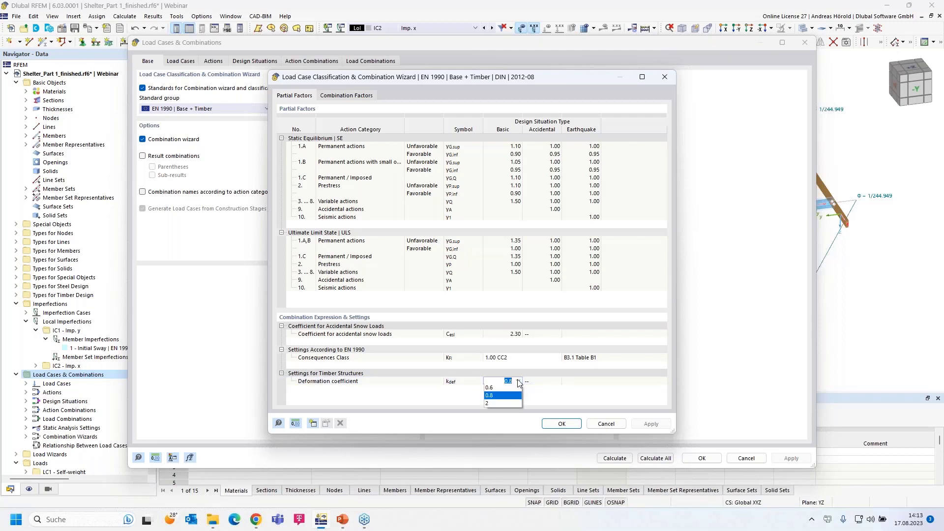
{"action": "left_click", "coordinate": [520, 383]}
{"action": "left_click", "coordinate": [561, 424]}
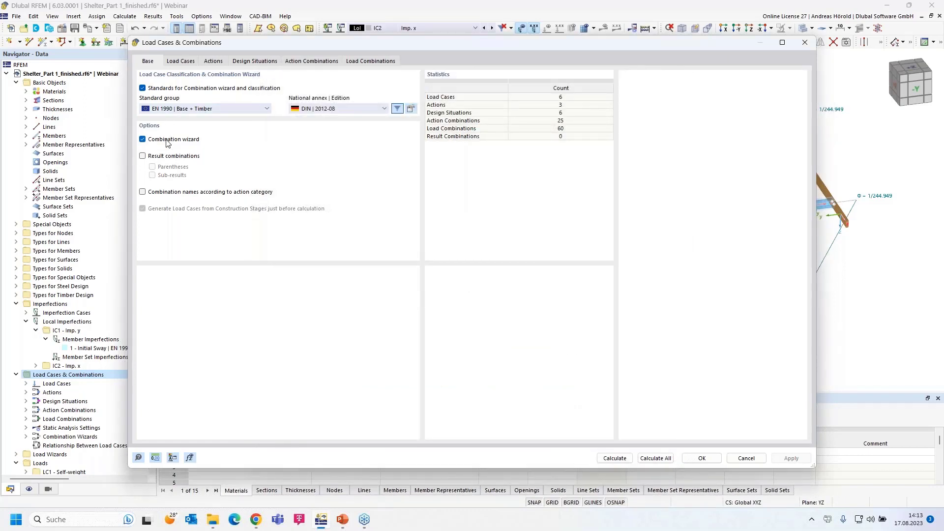
Step: Review the load cases and actions, checking the Wind action's type and its assigned load cases
{"action": "left_click", "coordinate": [181, 62]}
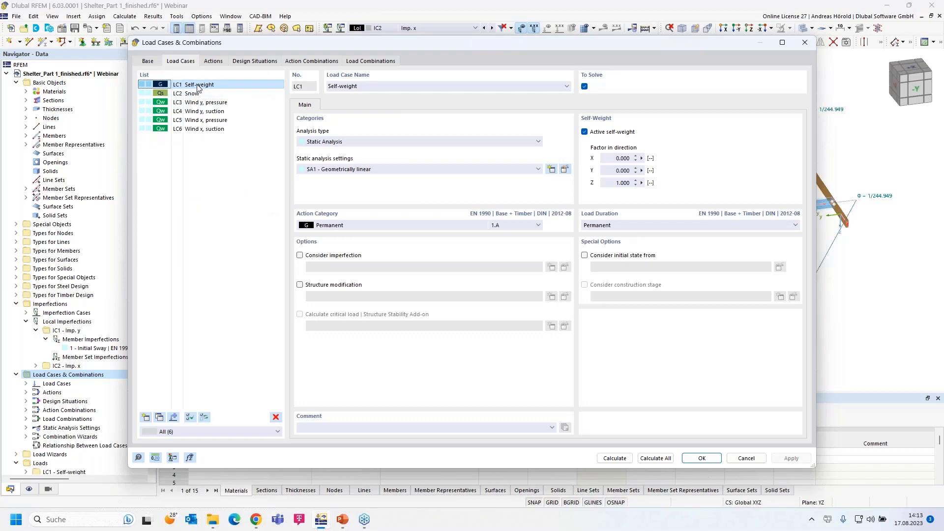
{"action": "left_click", "coordinate": [214, 62]}
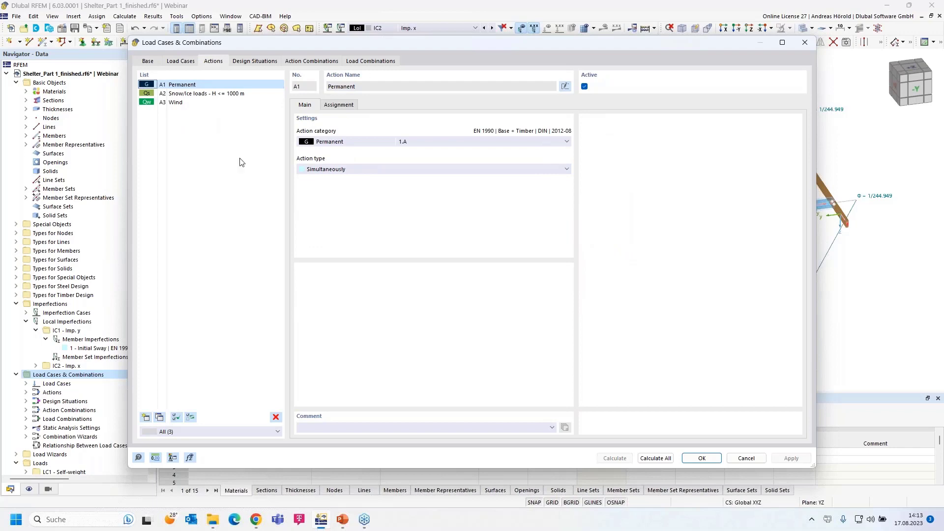
{"action": "left_click", "coordinate": [180, 107]}
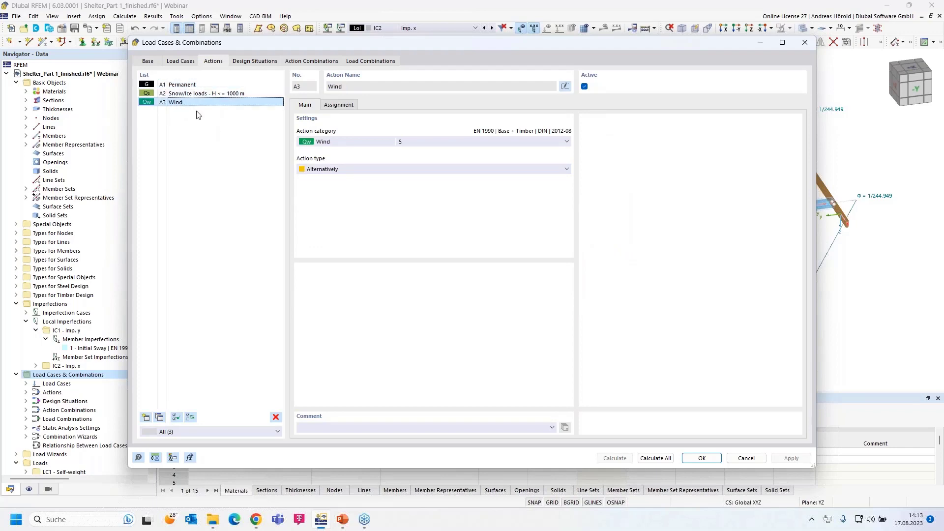
{"action": "left_click", "coordinate": [350, 167]}
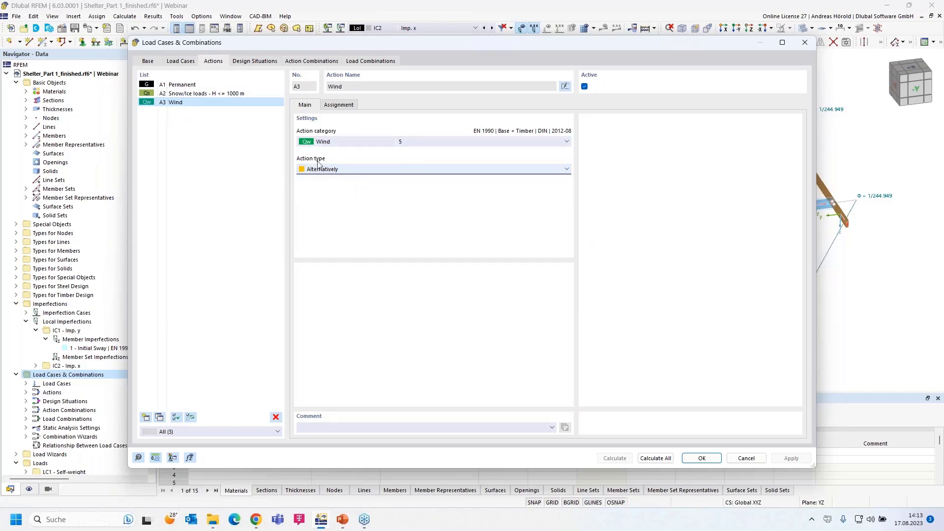
{"action": "left_click", "coordinate": [339, 104]}
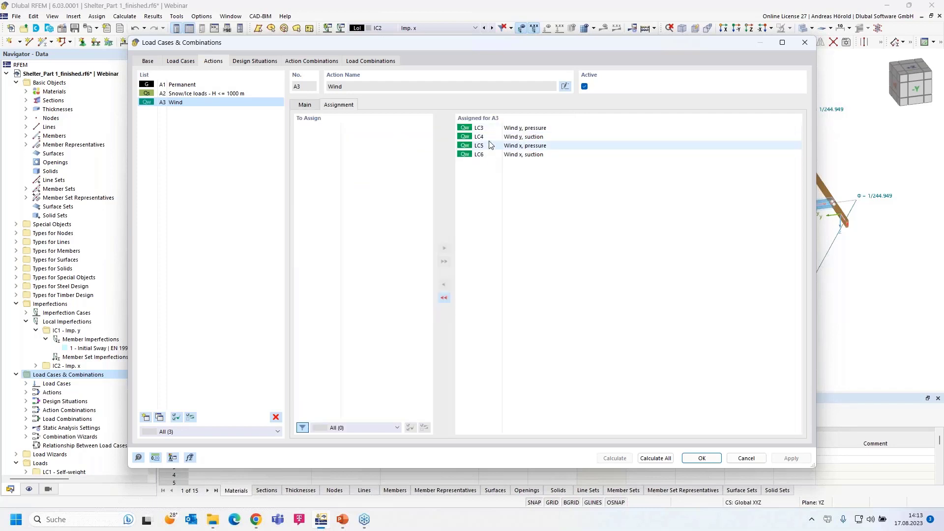
{"action": "left_click", "coordinate": [305, 106]}
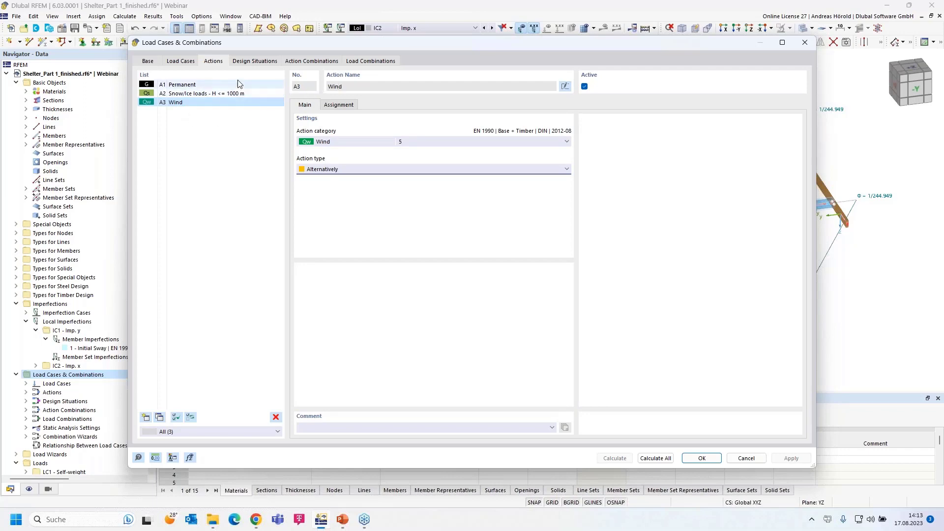
Step: Review the ULS and SLS - Characteristic design situations, including the load combinations assigned to the ULS situation DS1
{"action": "left_click", "coordinate": [254, 61]}
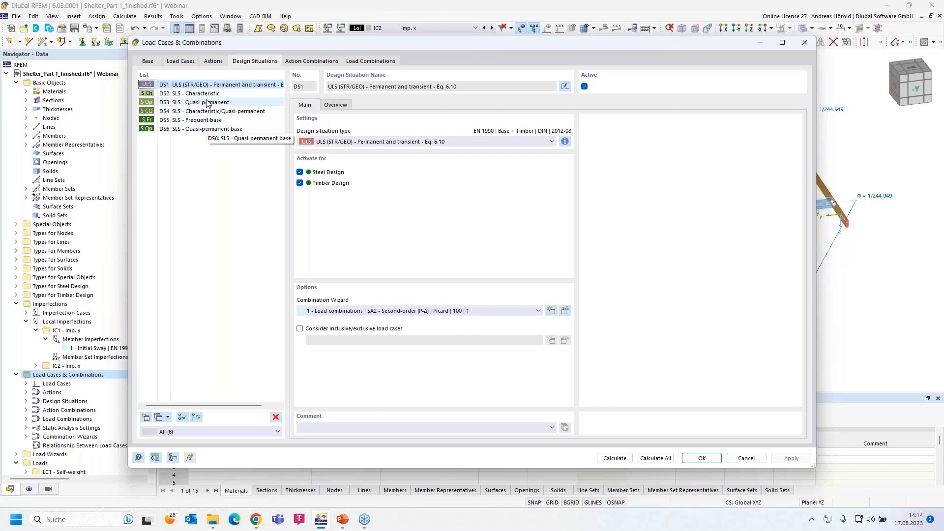
{"action": "left_click", "coordinate": [187, 94]}
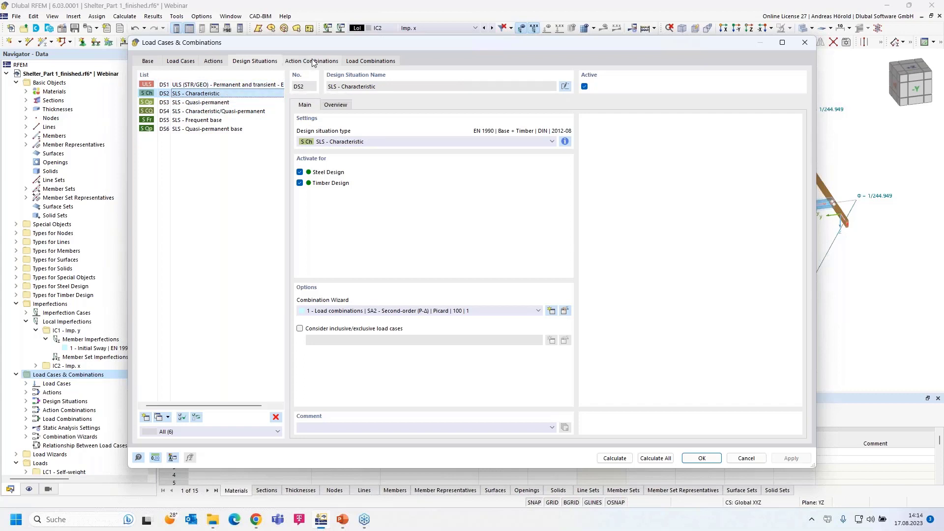
{"action": "left_click", "coordinate": [188, 86]}
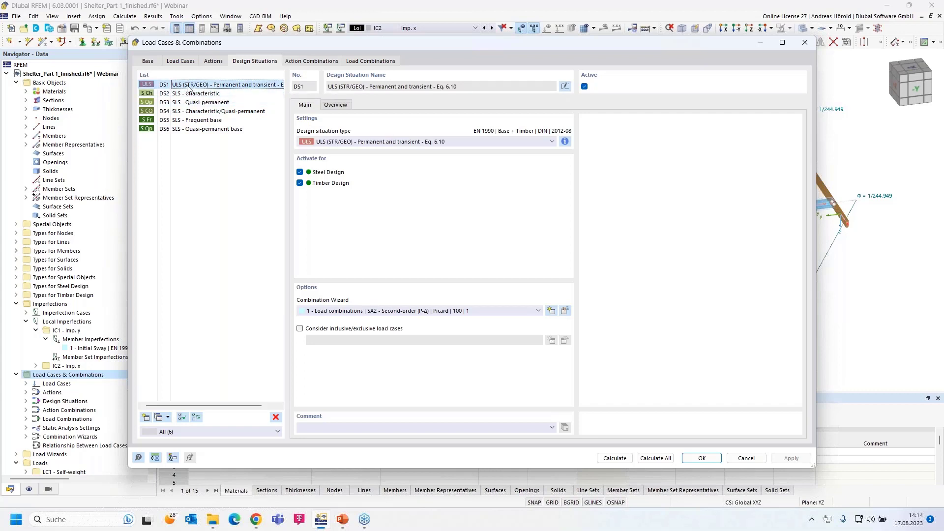
{"action": "left_click", "coordinate": [336, 105]}
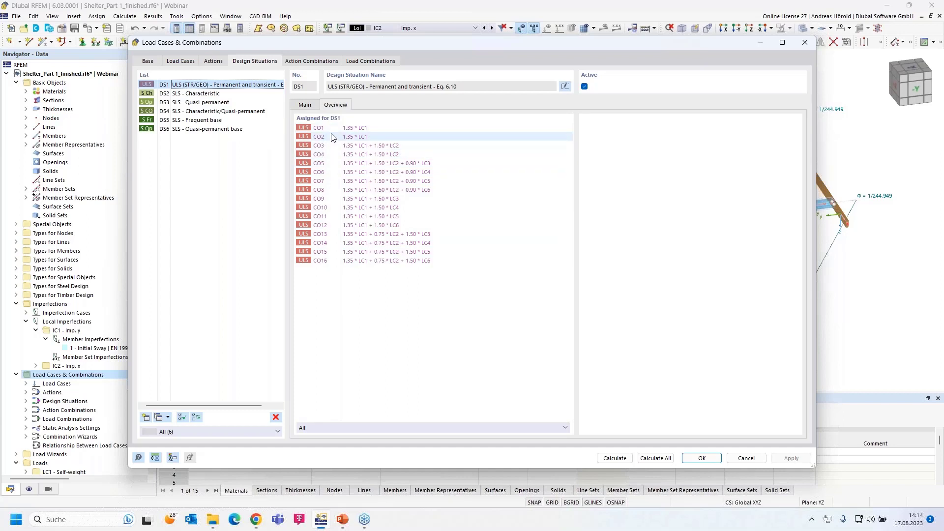
{"action": "left_click", "coordinate": [304, 104]}
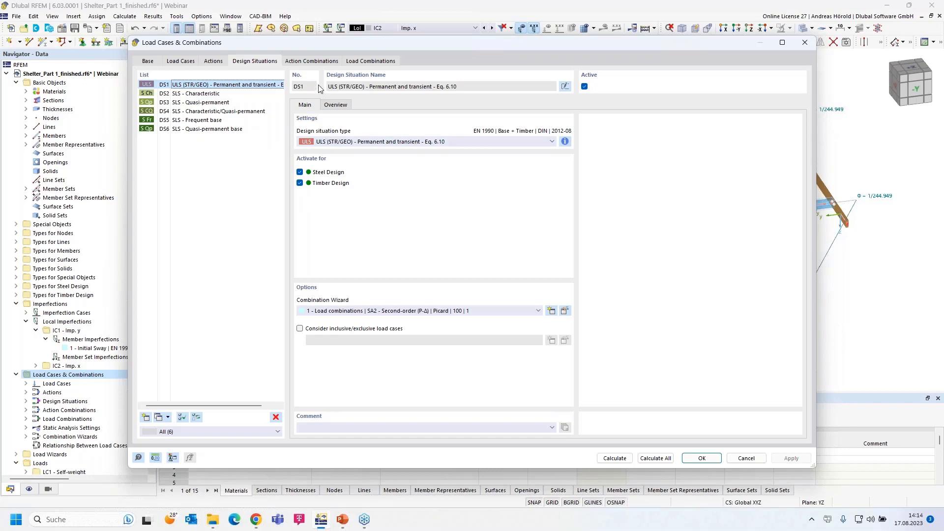
Step: View the list of action combinations and the list of generated load combinations
{"action": "left_click", "coordinate": [306, 62]}
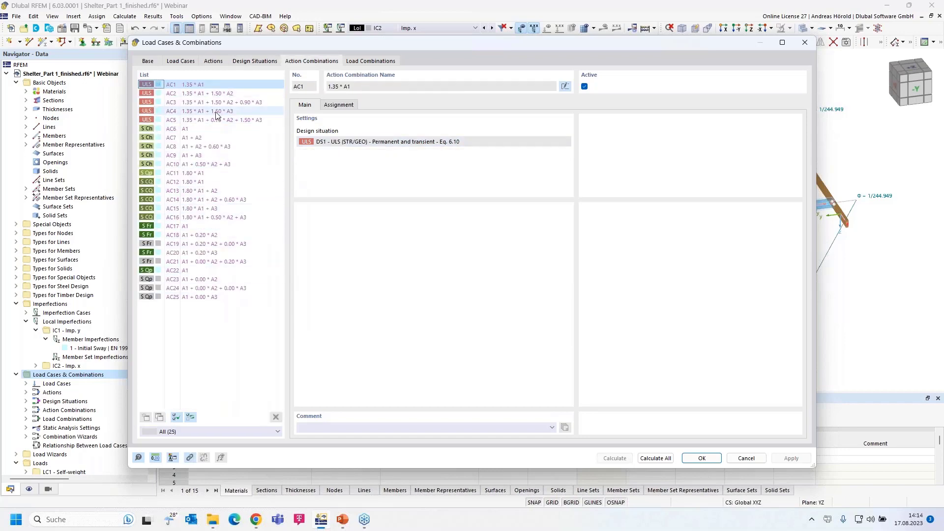
{"action": "left_click", "coordinate": [368, 62]}
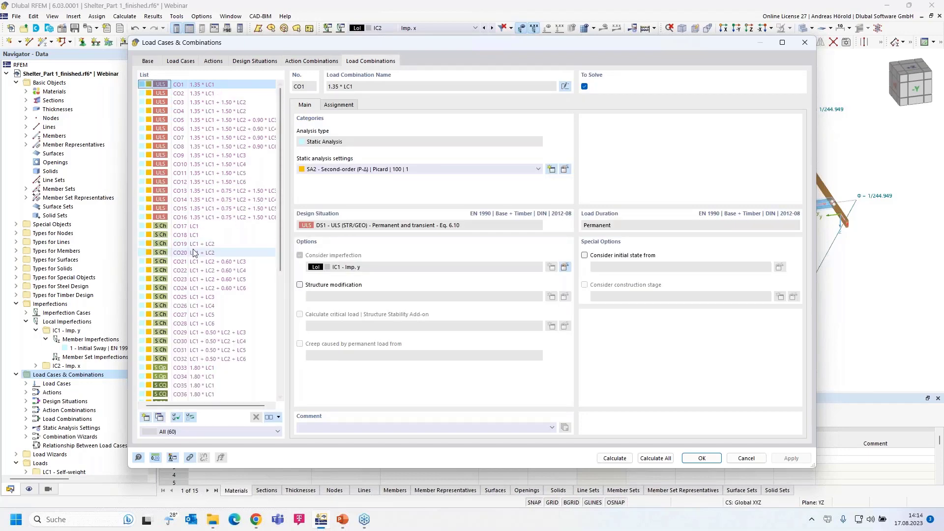
Step: Look through the complete list of generated load combinations, from the ULS to the SLS quasi-permanent base entries
{"action": "scroll", "coordinate": [204, 207], "scroll_direction": "down", "scroll_amount": 1}
{"action": "scroll", "coordinate": [193, 148], "scroll_direction": "down", "scroll_amount": 7}
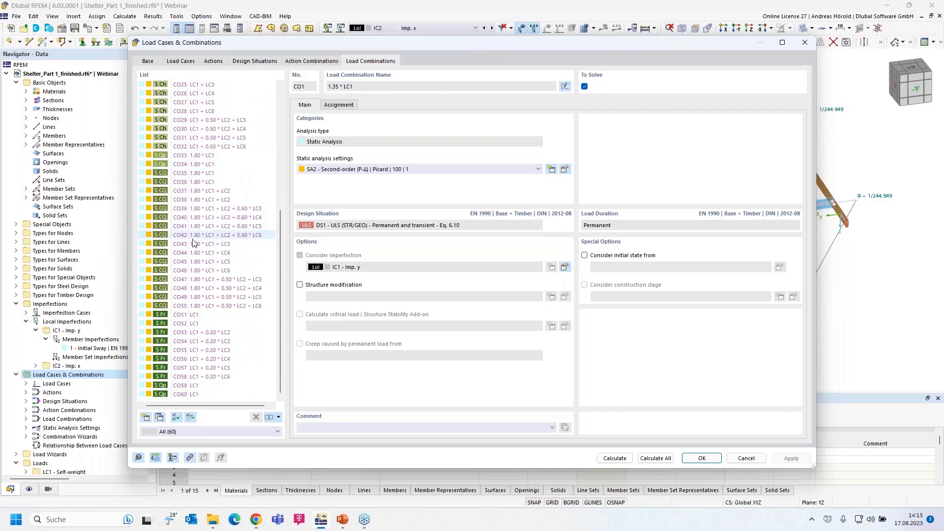
{"action": "scroll", "coordinate": [195, 252], "scroll_direction": "up", "scroll_amount": 7}
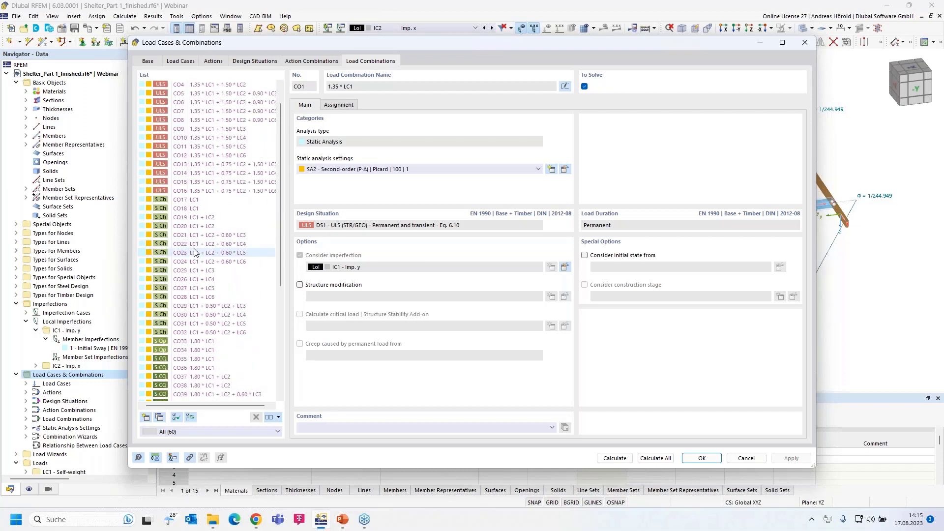
{"action": "scroll", "coordinate": [195, 252], "scroll_direction": "up", "scroll_amount": 1}
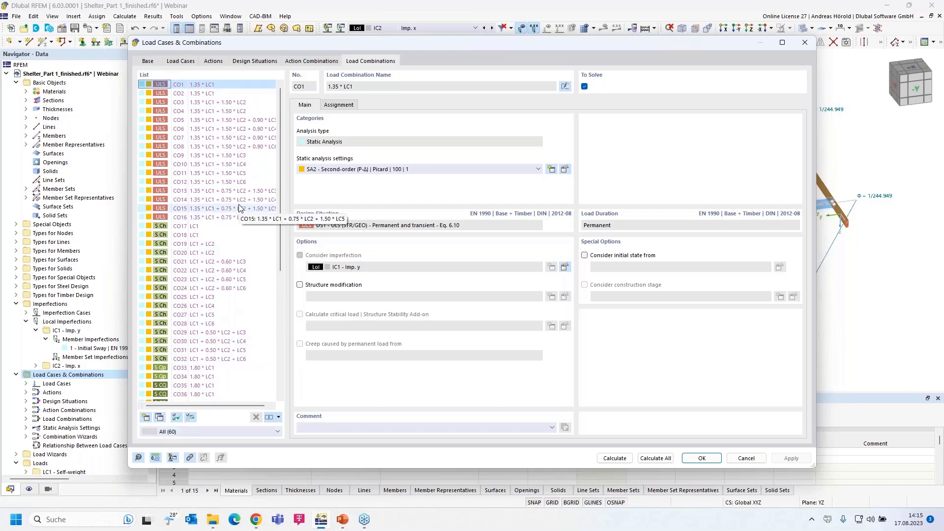
Step: Compare the settings of the ULS design situation DS1 and the SLS - Characteristic design situation DS2
{"action": "left_click", "coordinate": [253, 61]}
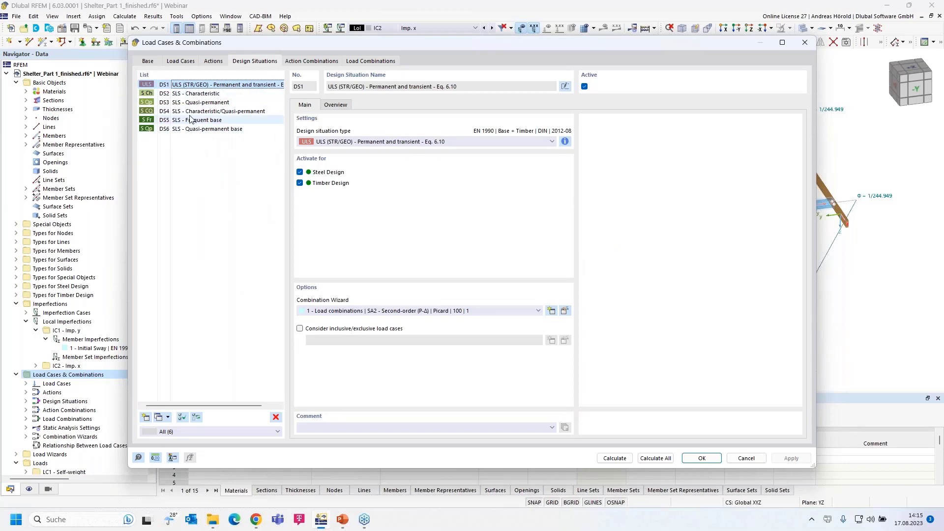
{"action": "left_click", "coordinate": [191, 95]}
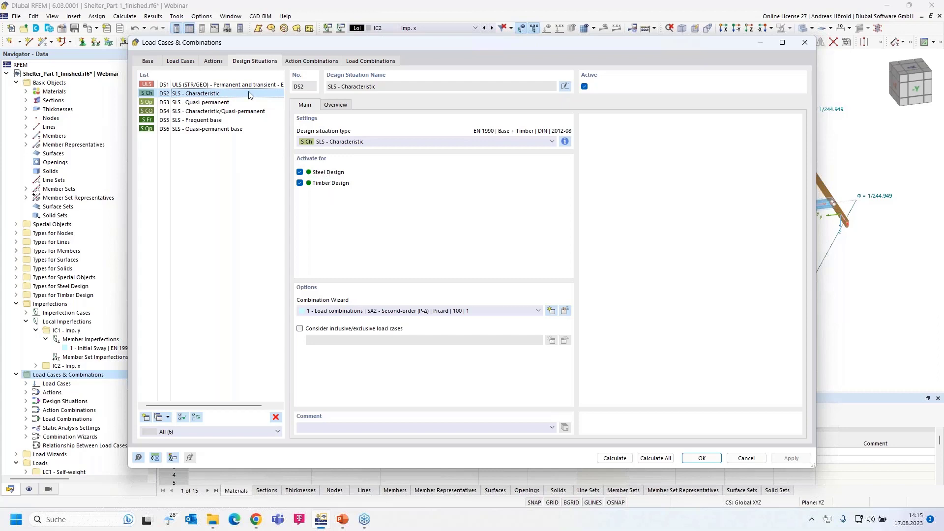
{"action": "left_click", "coordinate": [233, 84]}
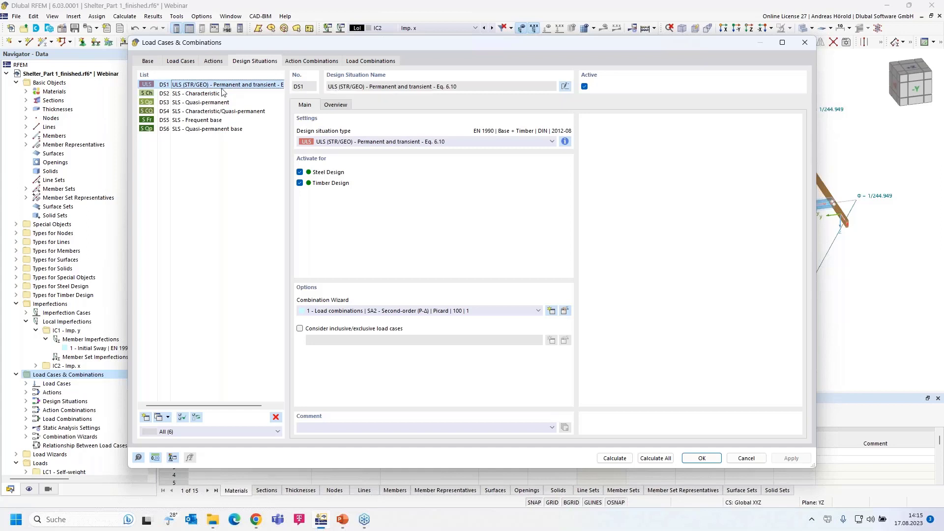
{"action": "left_click", "coordinate": [222, 94]}
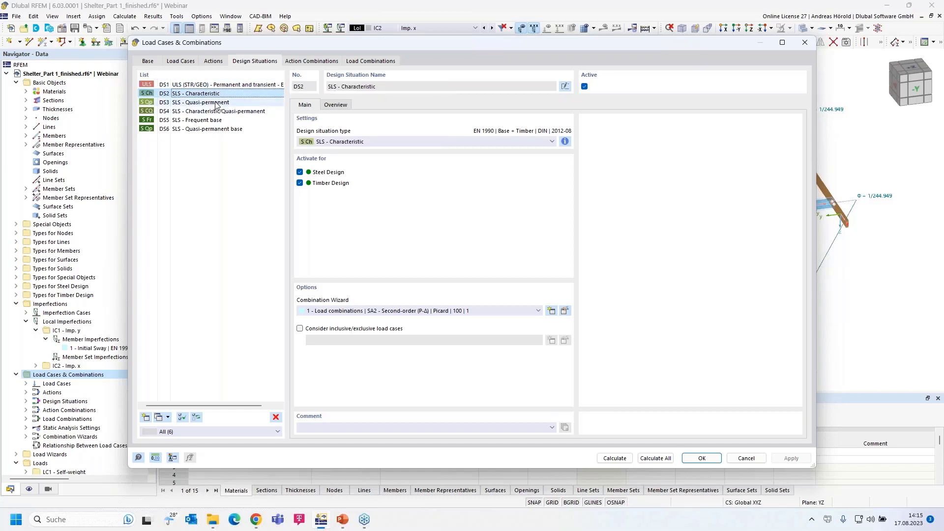
Step: Check the combination rule of design situation DS3, SLS - Quasi-permanent, and deactivate it for Steel Design
{"action": "left_click", "coordinate": [215, 103]}
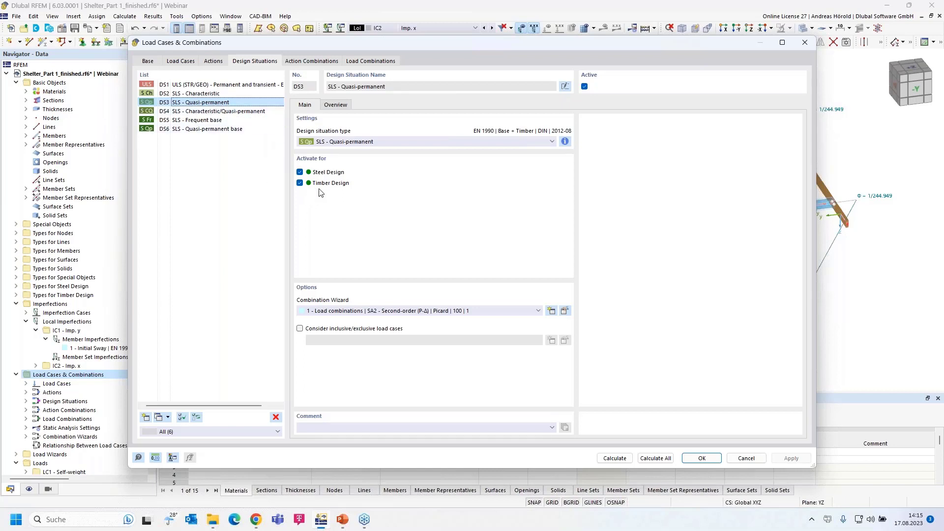
{"action": "left_click", "coordinate": [565, 142]}
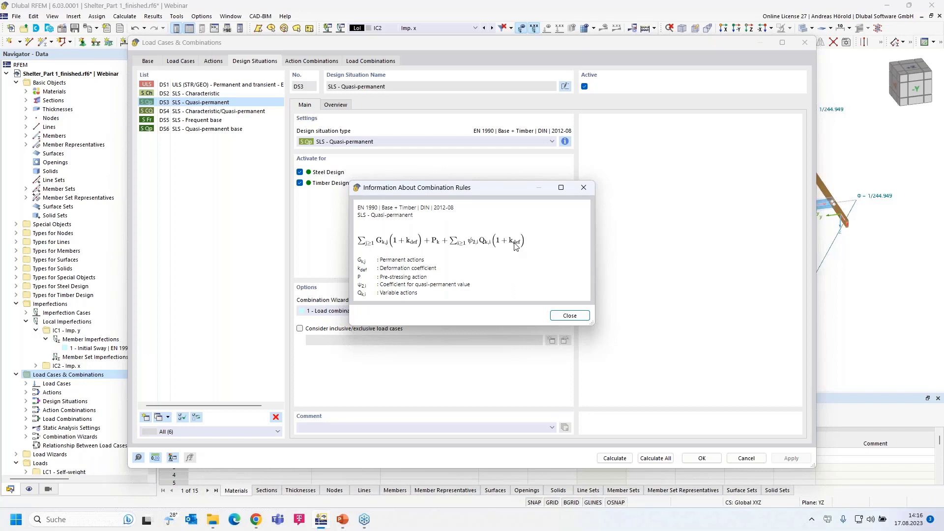
{"action": "left_click", "coordinate": [585, 187]}
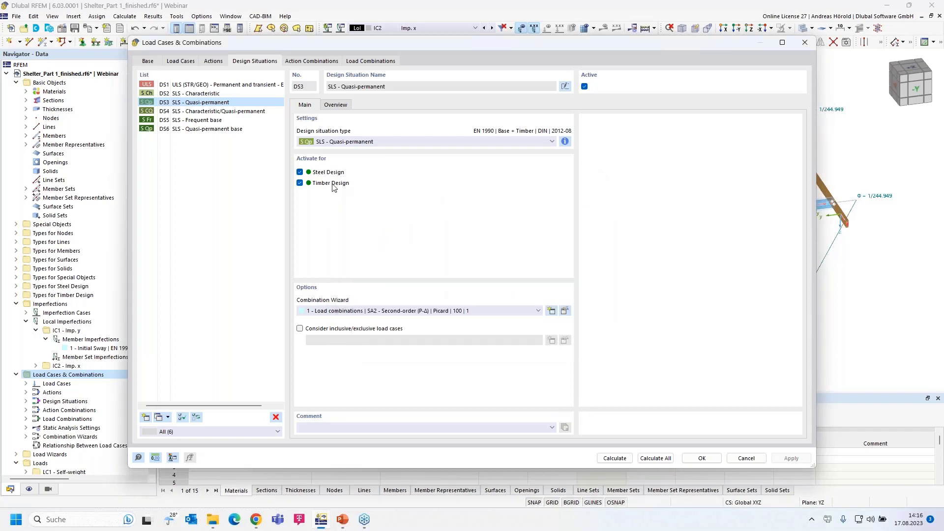
{"action": "left_click", "coordinate": [300, 172]}
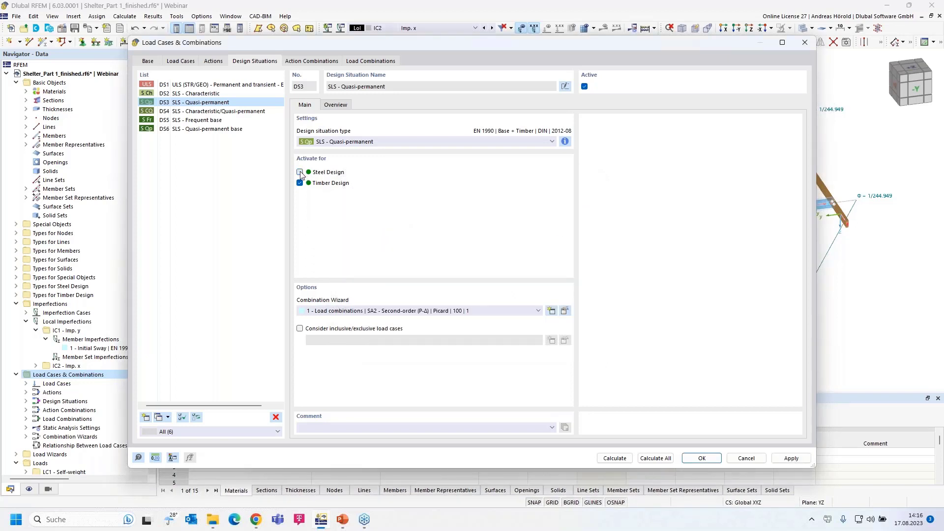
Step: Check the combination rule of design situation DS4, SLS - Characteristic/Quasi-permanent, and deactivate it for Steel Design
{"action": "left_click", "coordinate": [217, 112]}
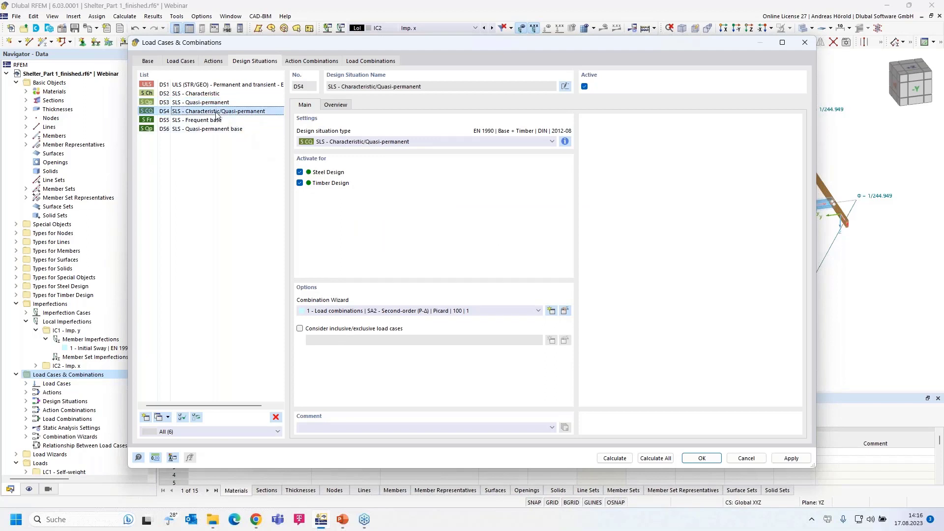
{"action": "left_click", "coordinate": [565, 142]}
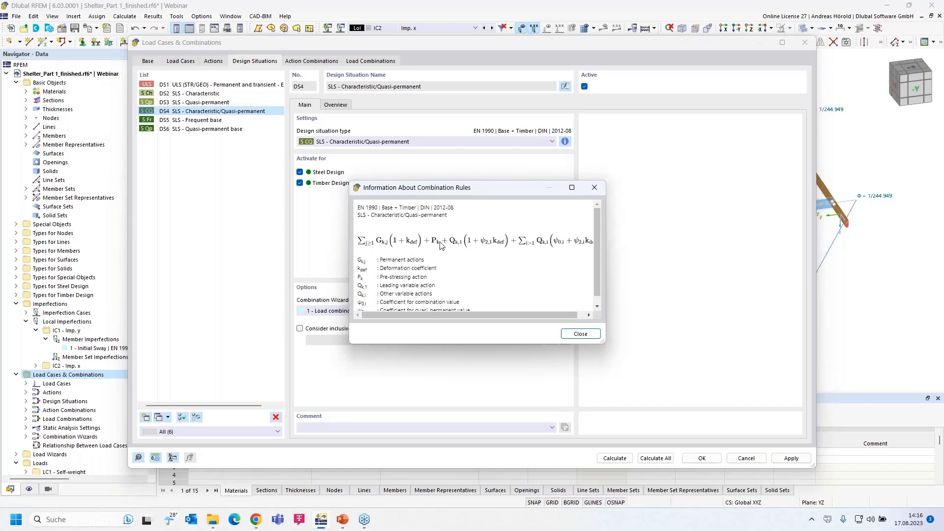
{"action": "left_click", "coordinate": [581, 335]}
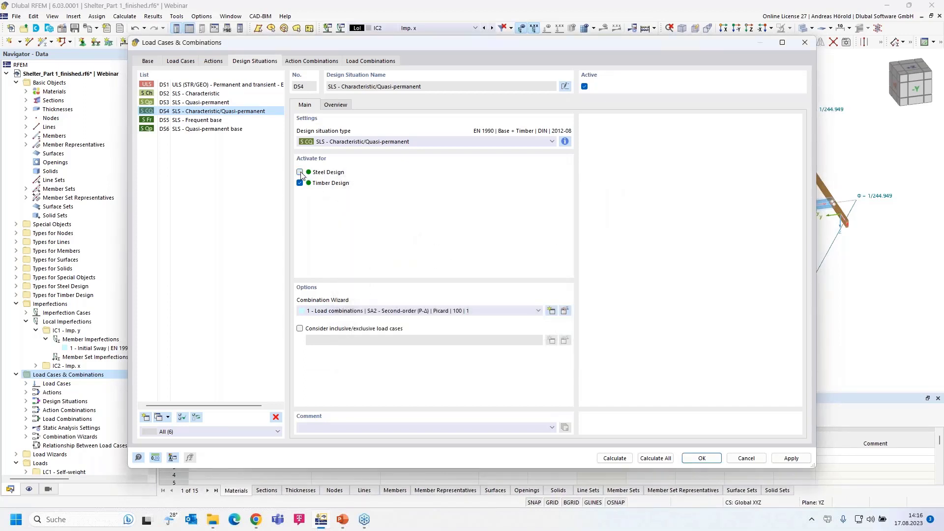
Step: Examine the combination rules of the SLS - Frequent base (DS5) and SLS - Quasi-permanent base (DS6) design situations
{"action": "left_click", "coordinate": [215, 121]}
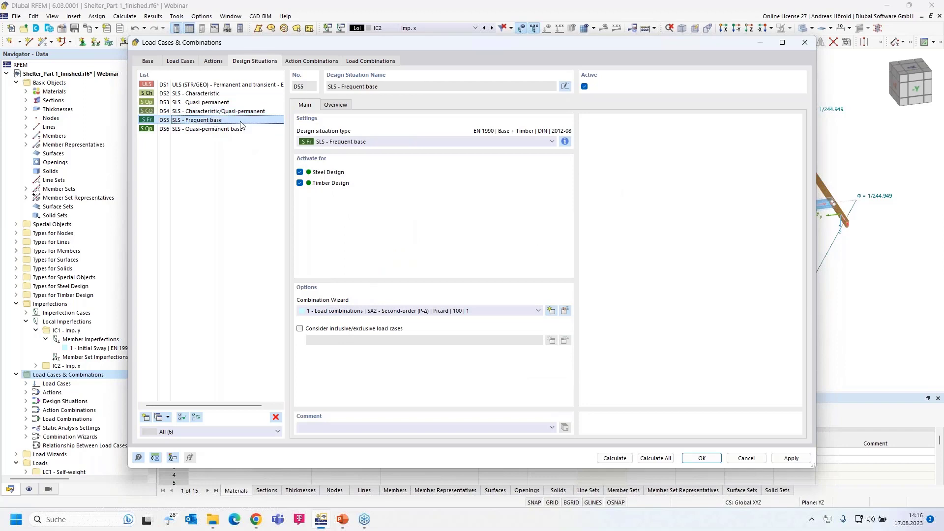
{"action": "left_click", "coordinate": [566, 142]}
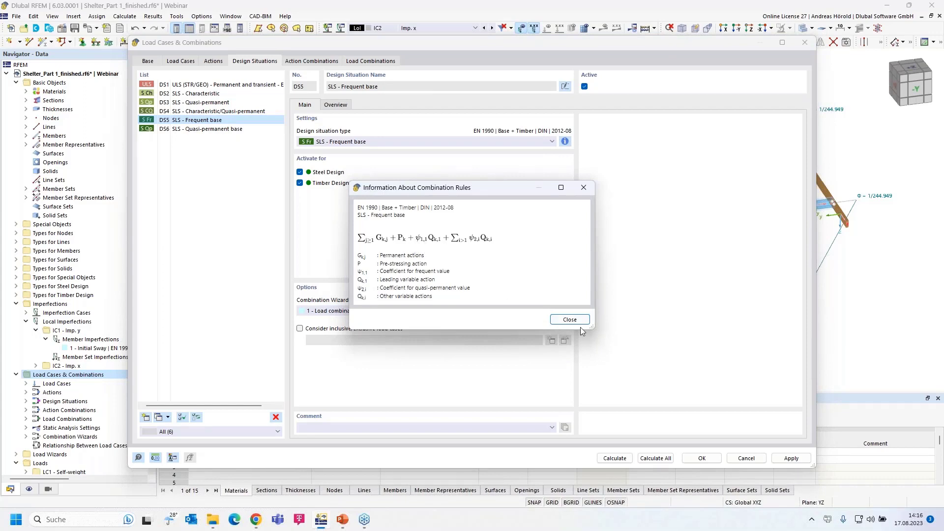
{"action": "left_click", "coordinate": [570, 320]}
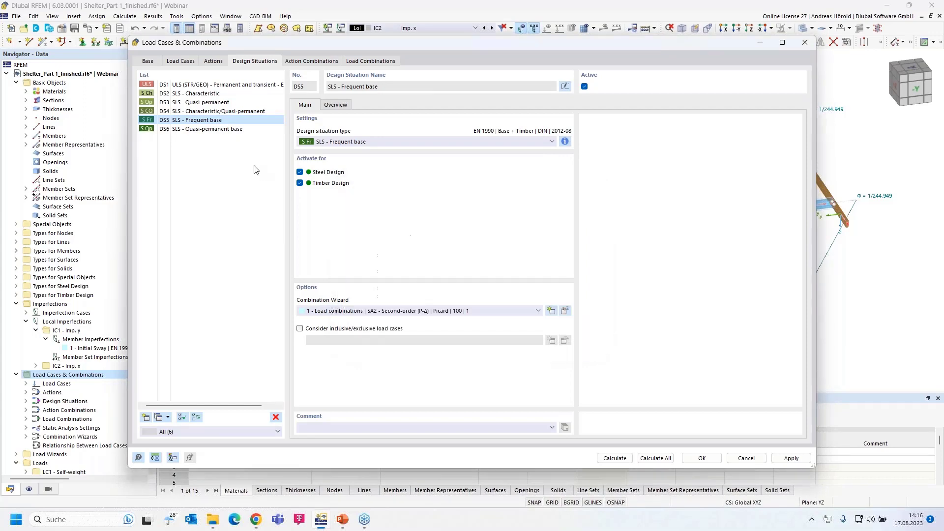
{"action": "left_click", "coordinate": [223, 130]}
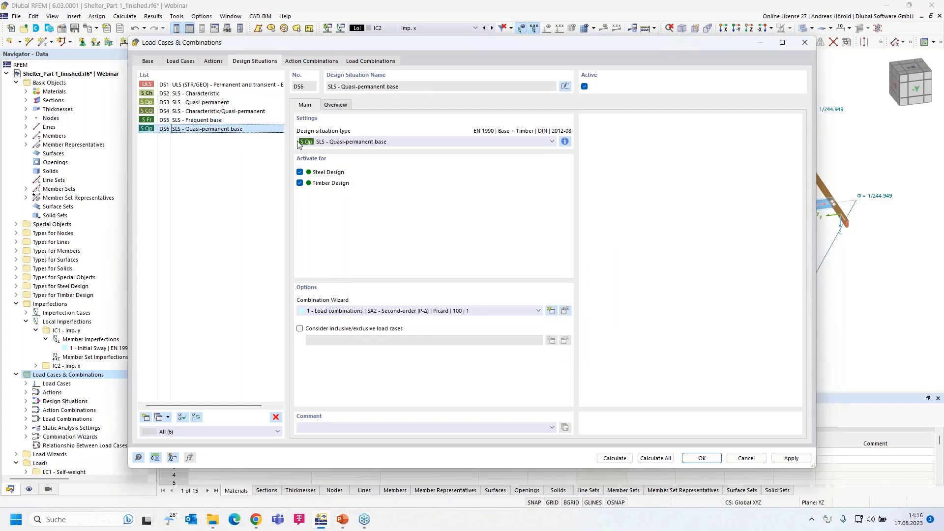
{"action": "left_click", "coordinate": [565, 142]}
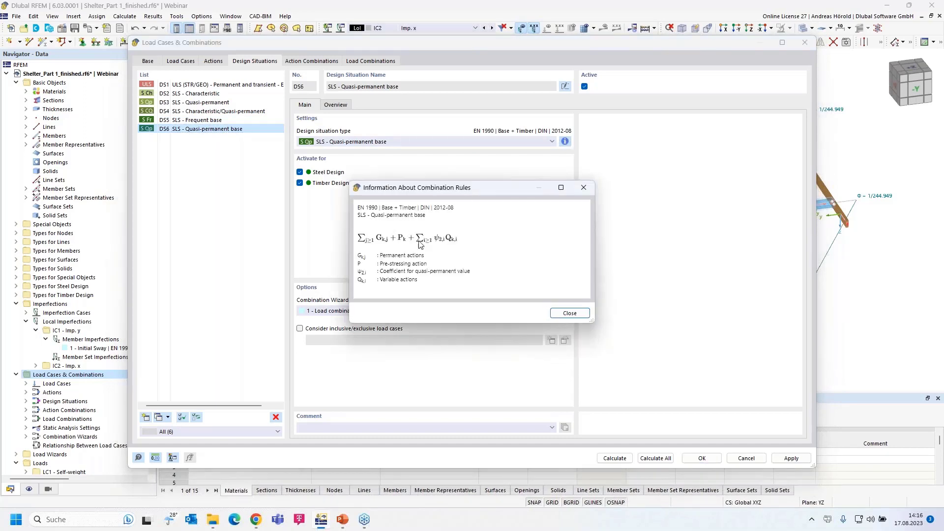
{"action": "left_click", "coordinate": [583, 188]}
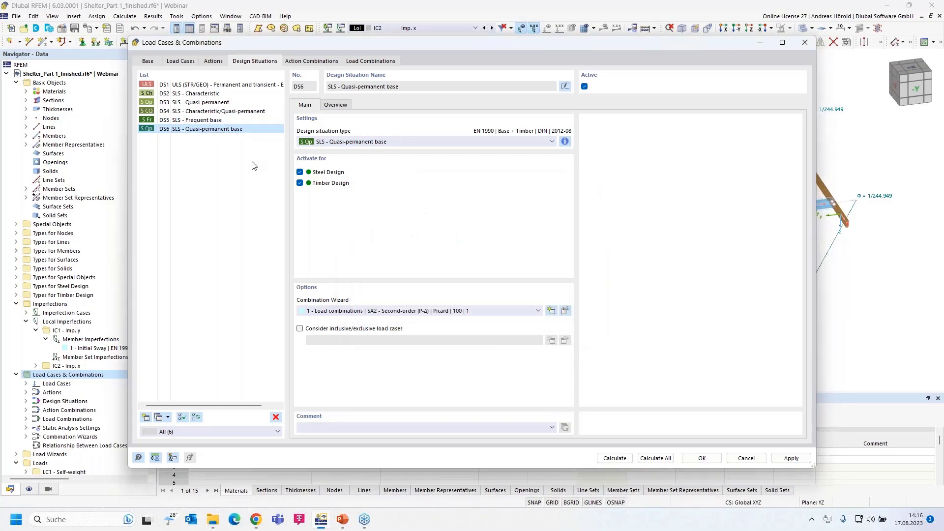
Step: Delete the design situations DS5, SLS - Frequent base, and DS6, SLS - Quasi-permanent base
{"action": "left_click", "coordinate": [203, 121], "text": "ctrl"}
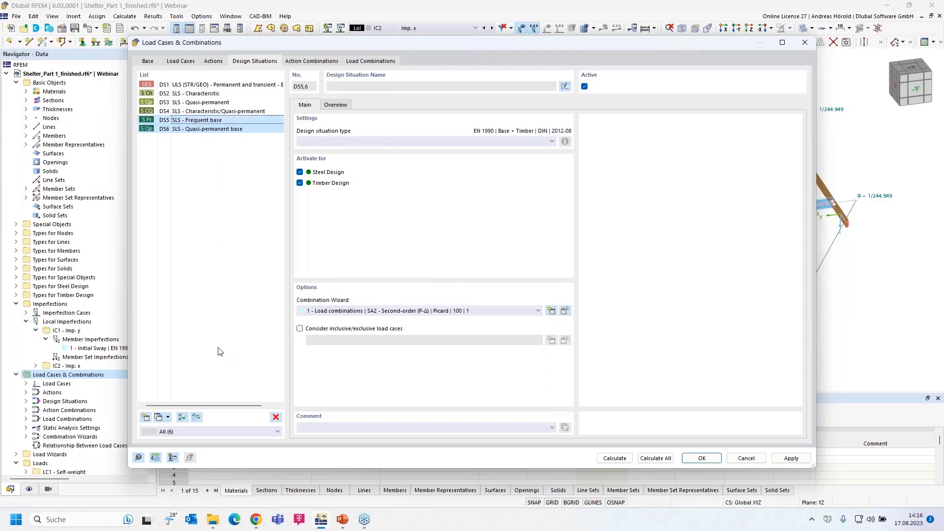
{"action": "left_click", "coordinate": [276, 418]}
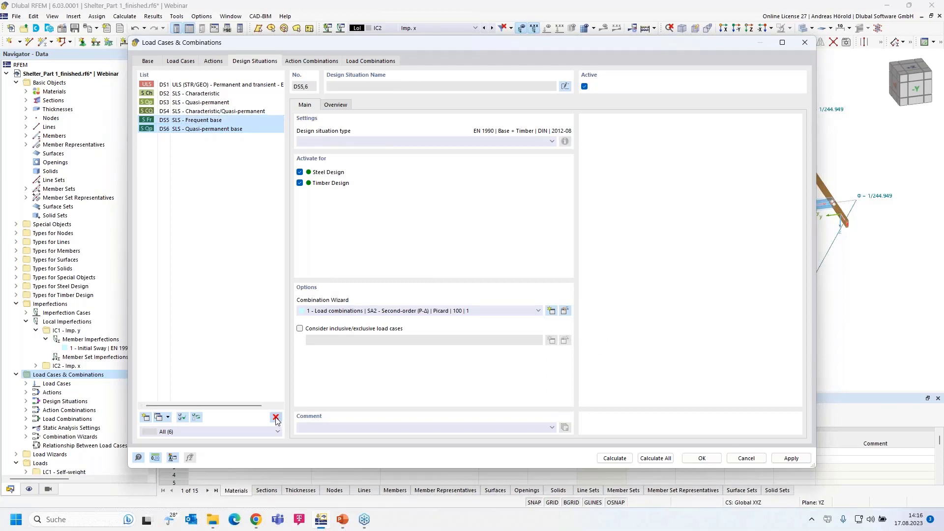
{"action": "left_click", "coordinate": [478, 294]}
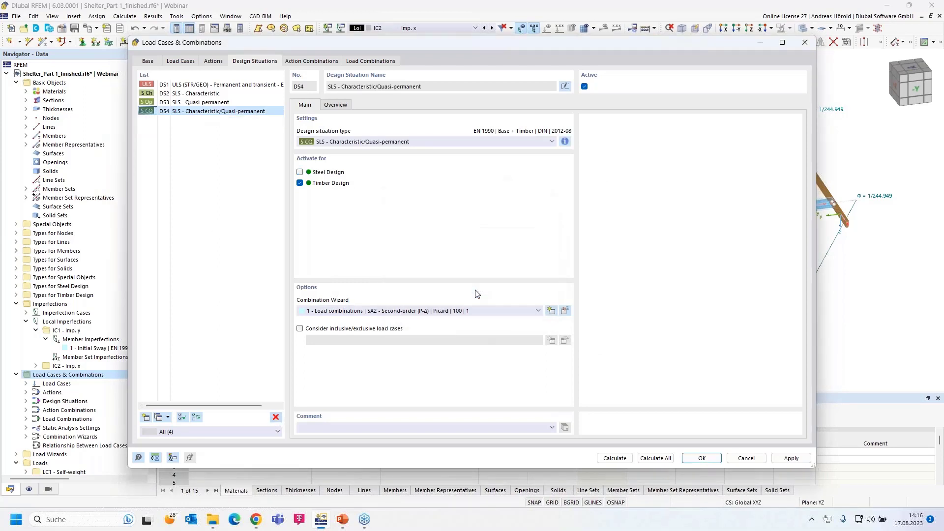
Step: Review for each of the design situations DS1 to DS4 whether Steel Design and Timber Design are activated
{"action": "left_click", "coordinate": [195, 87]}
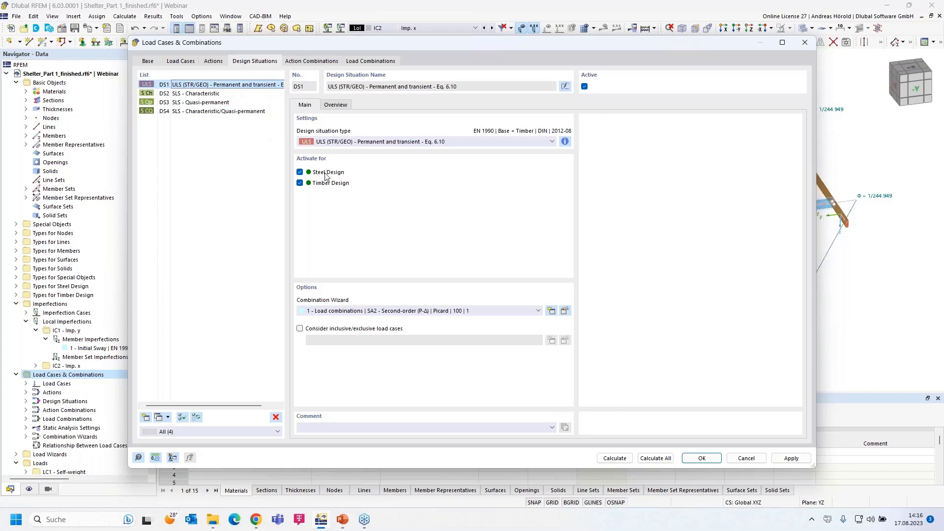
{"action": "left_click", "coordinate": [204, 93]}
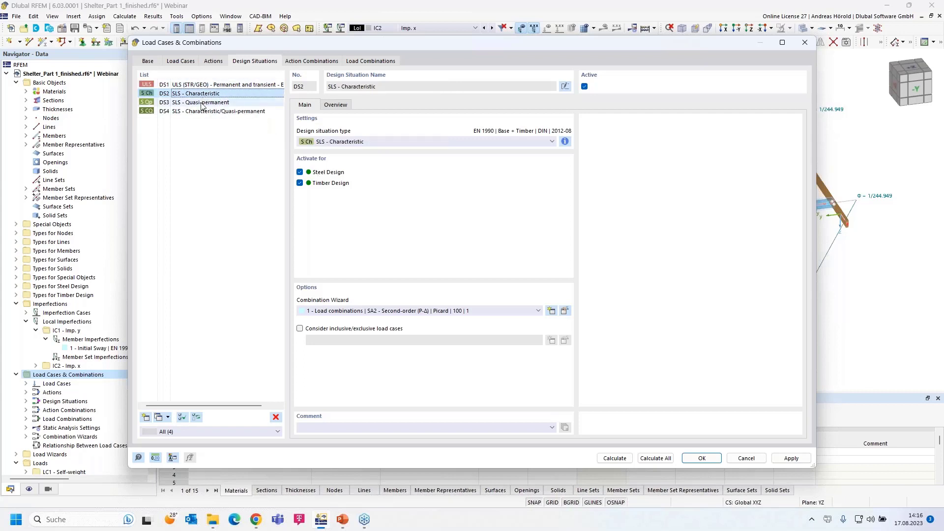
{"action": "left_click", "coordinate": [202, 103]}
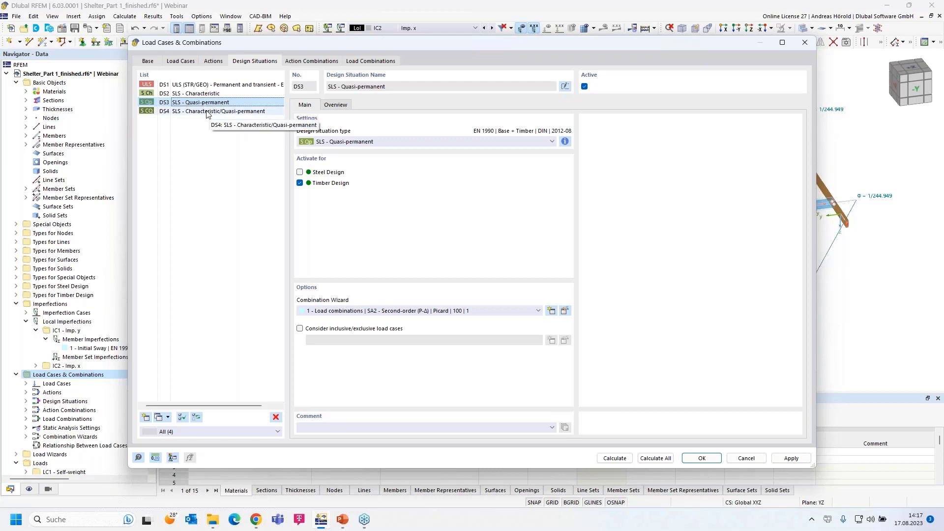
{"action": "left_click", "coordinate": [207, 112]}
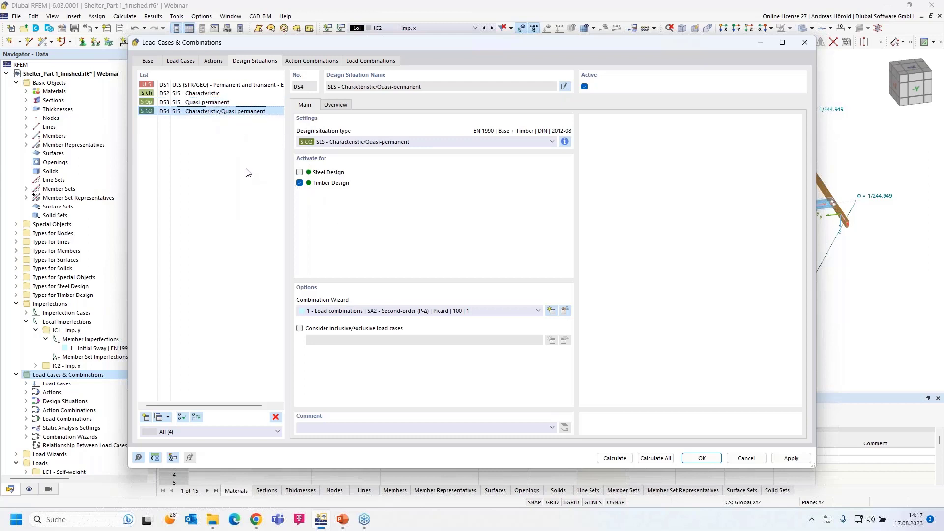
Step: Assign the combination wizard 2 - Load combinations | SA1 - Geometrically linear to the SLS design situations DS2 to DS4 together
{"action": "left_click_drag", "start_coordinate": [216, 112], "coordinate": [201, 96]}
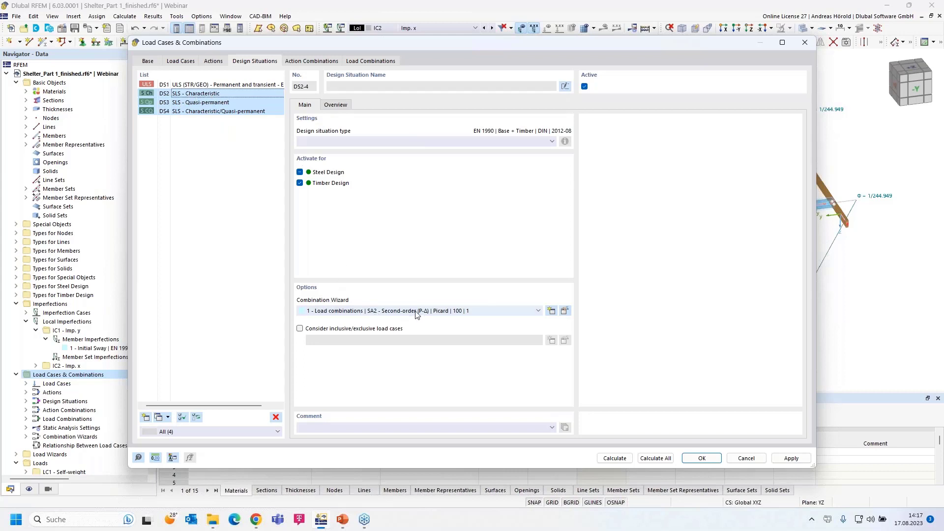
{"action": "left_click", "coordinate": [431, 312]}
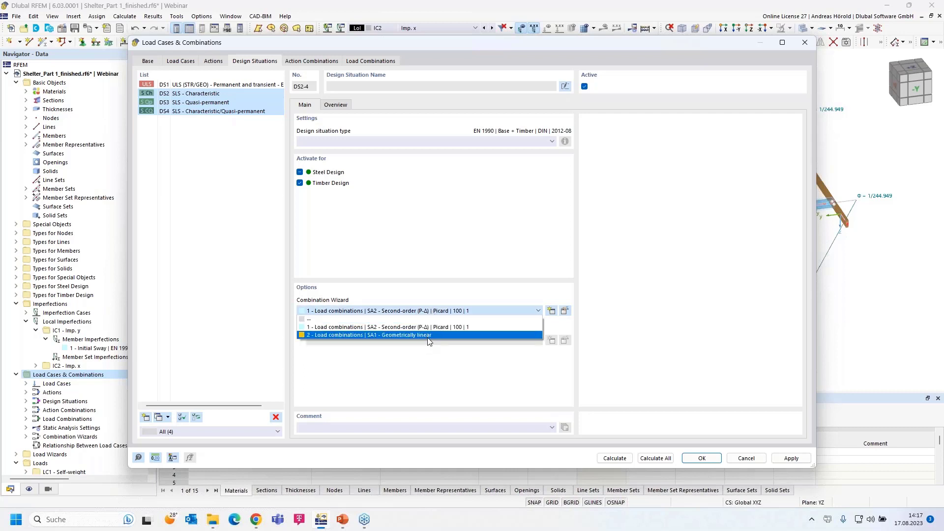
{"action": "left_click", "coordinate": [429, 336]}
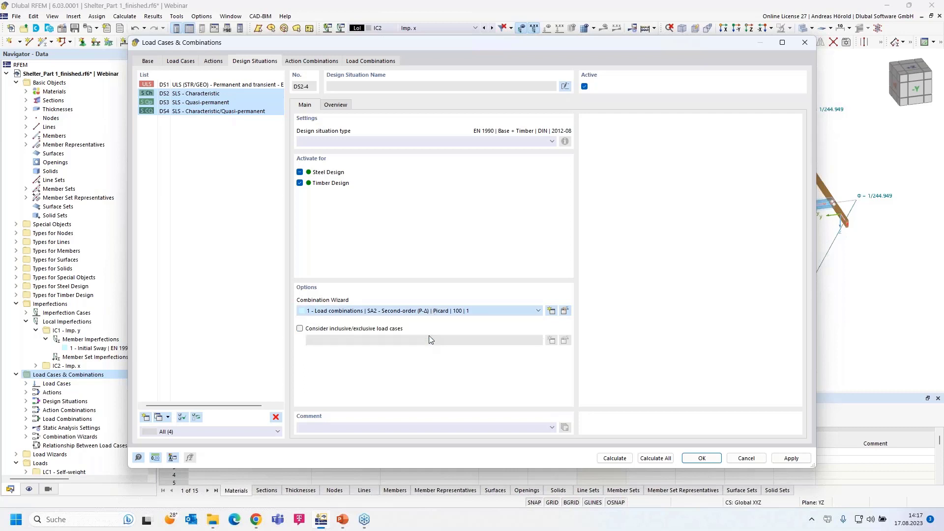
Step: Check the regenerated load combinations and the combination wizard assigned to each of the design situations DS1 to DS4
{"action": "left_click", "coordinate": [200, 86]}
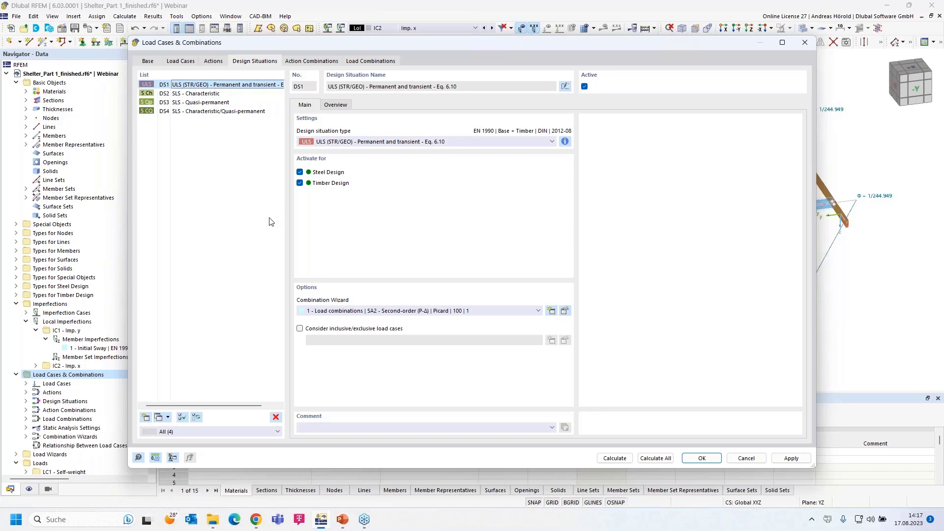
{"action": "left_click", "coordinate": [364, 61]}
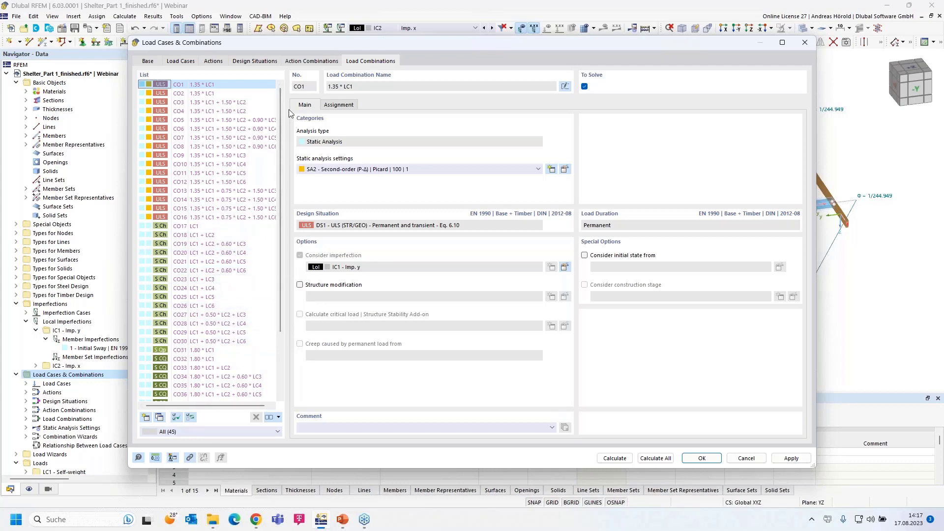
{"action": "left_click", "coordinate": [252, 62]}
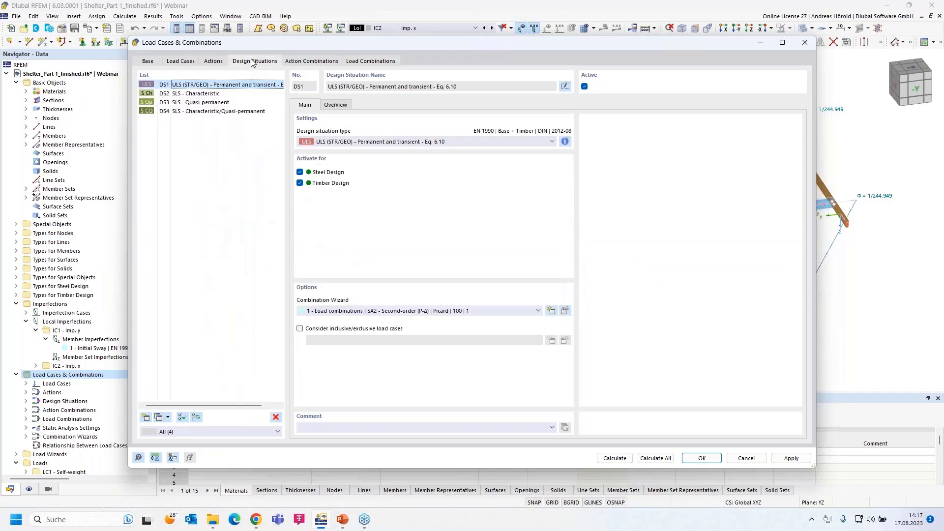
{"action": "left_click", "coordinate": [238, 93]}
{"action": "left_click", "coordinate": [232, 104]}
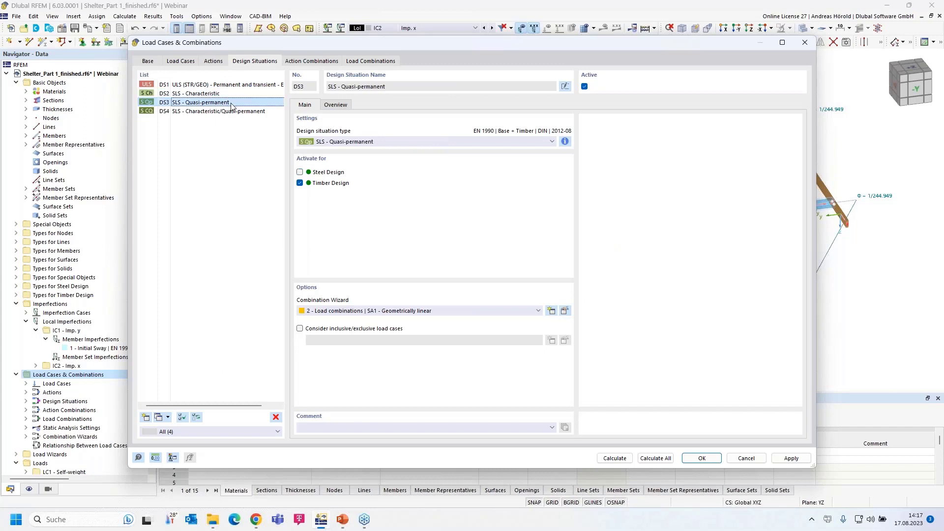
{"action": "left_click", "coordinate": [232, 112]}
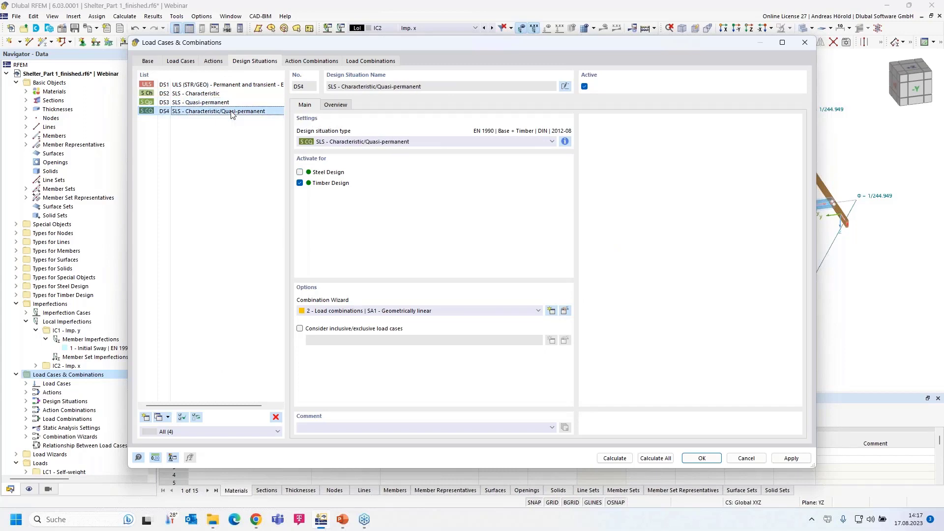
Step: Accept the load cases and combinations settings and hide the x, y, z member axis systems in the model
{"action": "left_click", "coordinate": [697, 459]}
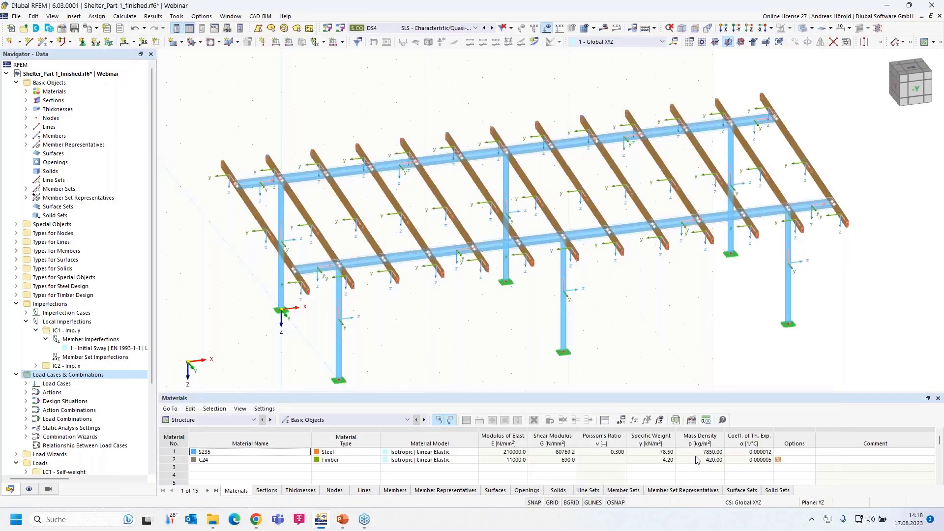
{"action": "left_click", "coordinate": [28, 491]}
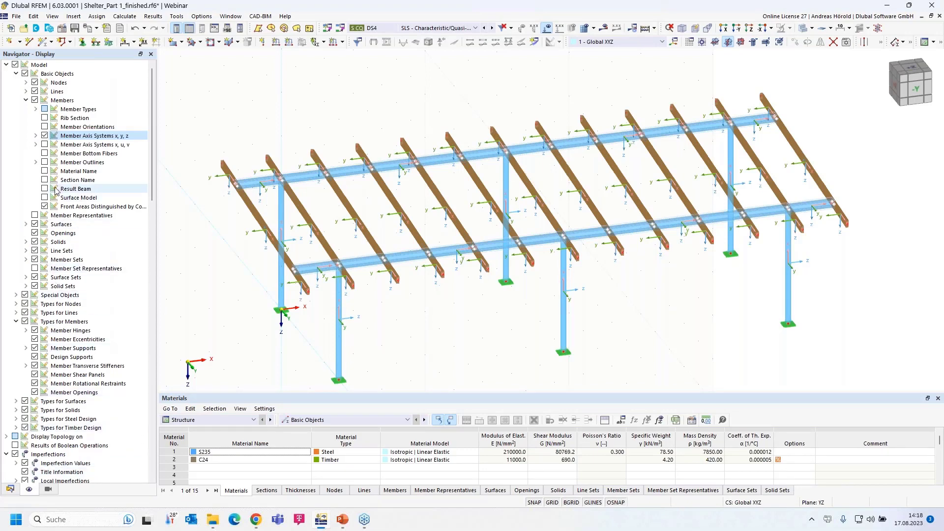
{"action": "left_click", "coordinate": [45, 136]}
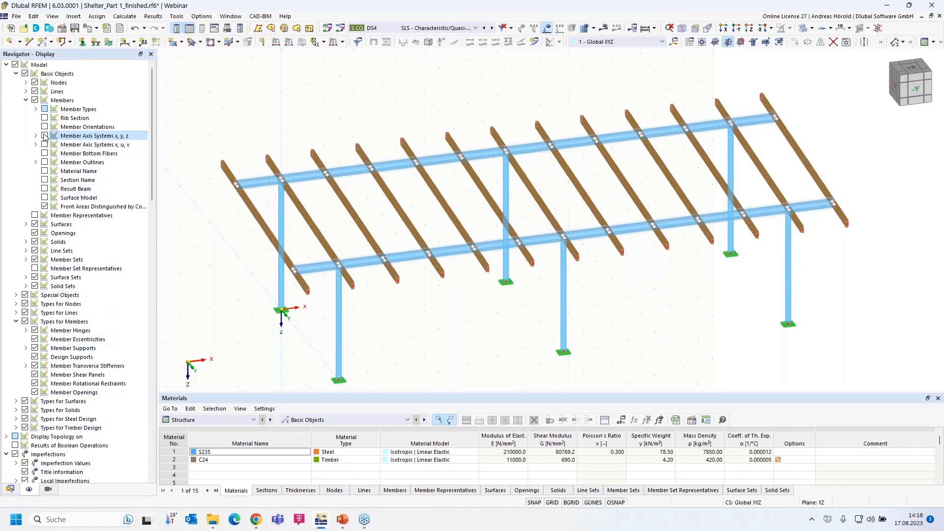
Step: Show the member representatives and member set representatives in the model
{"action": "left_click", "coordinate": [26, 100]}
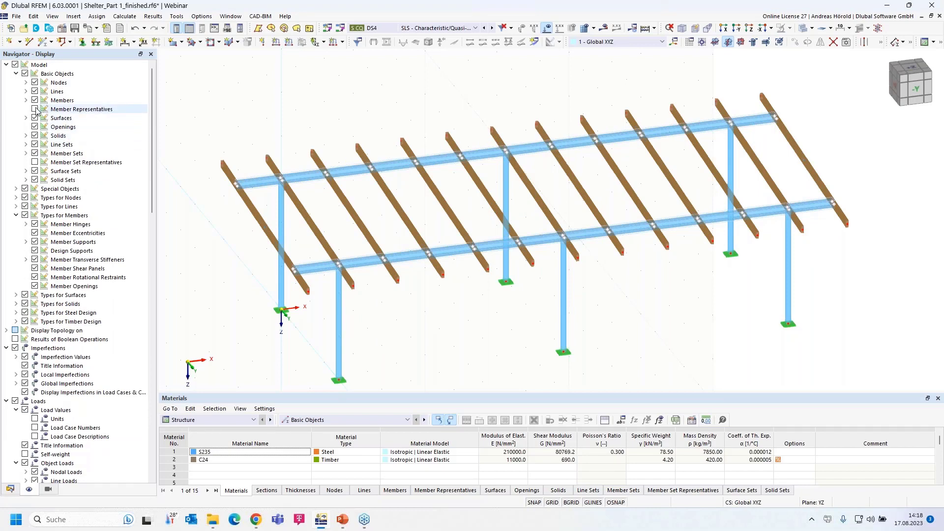
{"action": "left_click", "coordinate": [35, 109]}
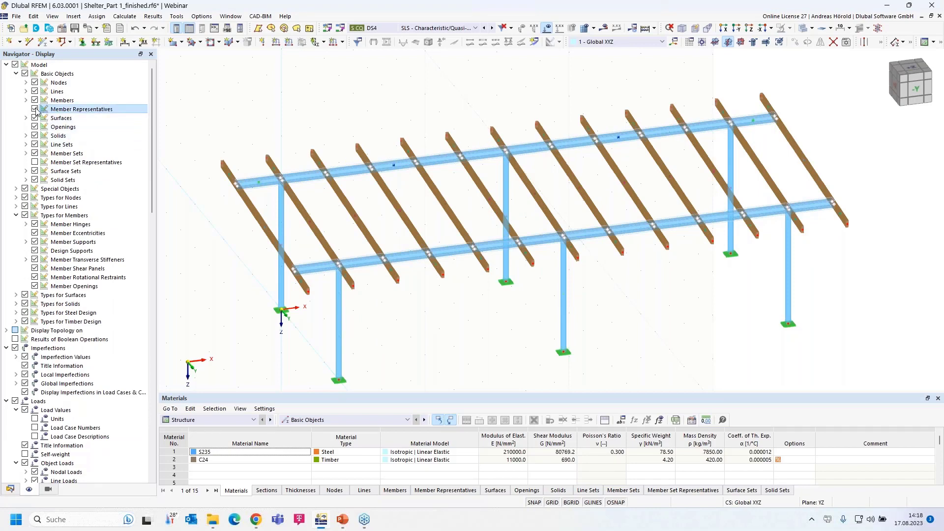
{"action": "left_click", "coordinate": [35, 163]}
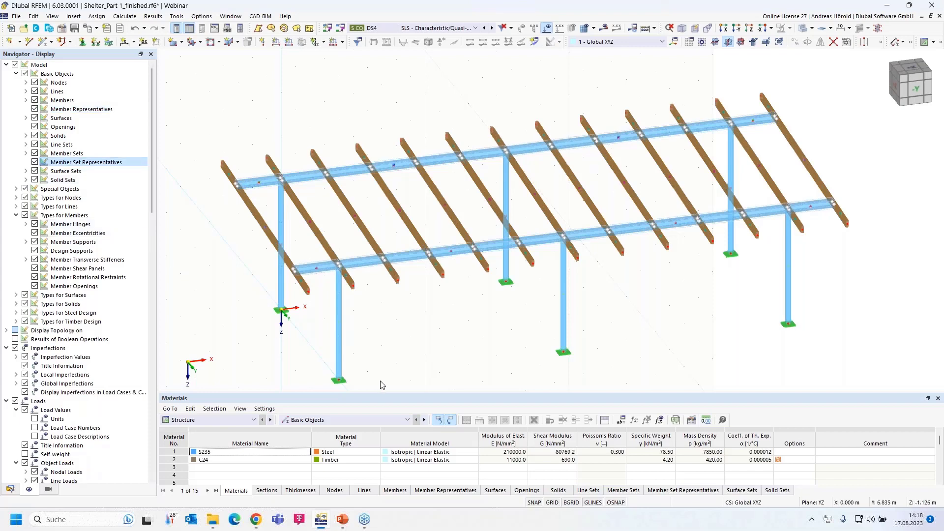
Step: Display the shelter as a wireframe model
{"action": "middle_click_drag", "start_coordinate": [382, 385], "coordinate": [457, 315], "text": "ctrl"}
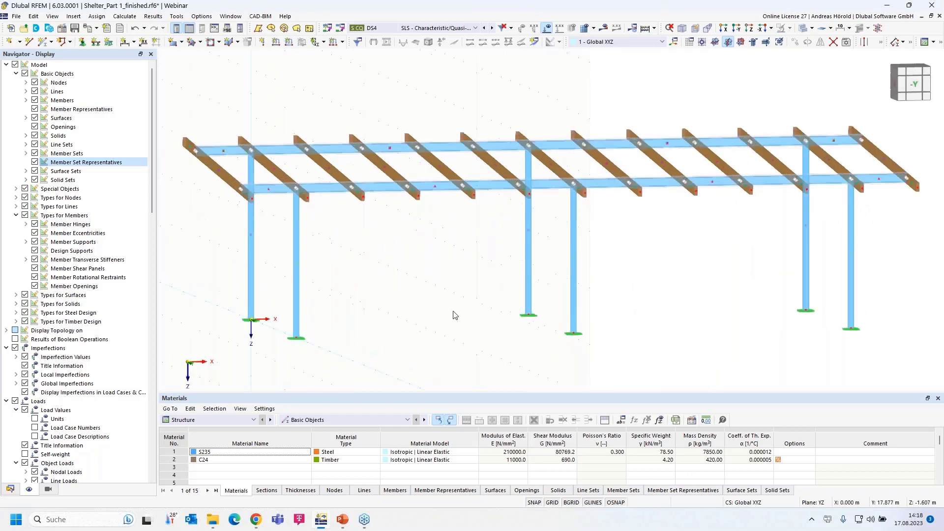
{"action": "left_click", "coordinate": [813, 28]}
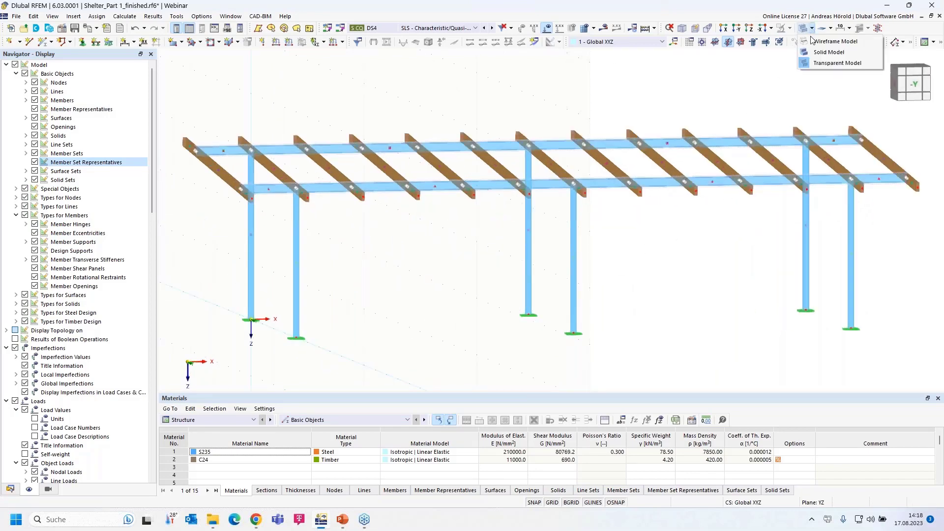
{"action": "left_click", "coordinate": [813, 42]}
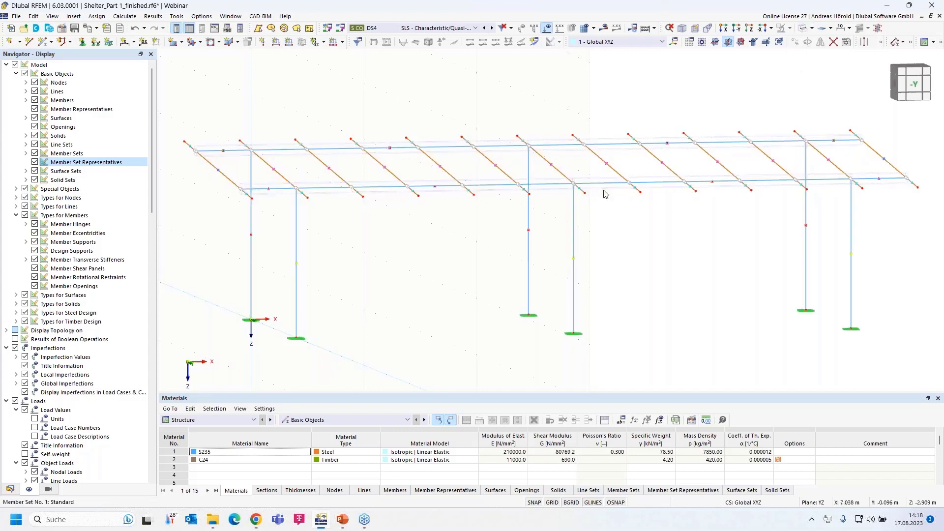
Step: Examine which columns, beams and rafter segments each member representative and the member set representative stand for
{"action": "mouse_move", "coordinate": [530, 235]}
{"action": "mouse_move", "coordinate": [251, 238]}
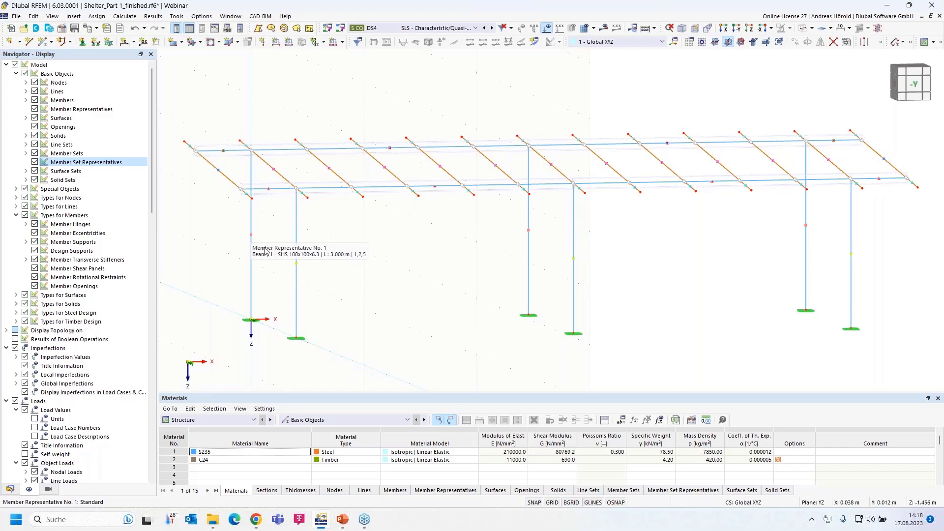
{"action": "mouse_move", "coordinate": [298, 268]}
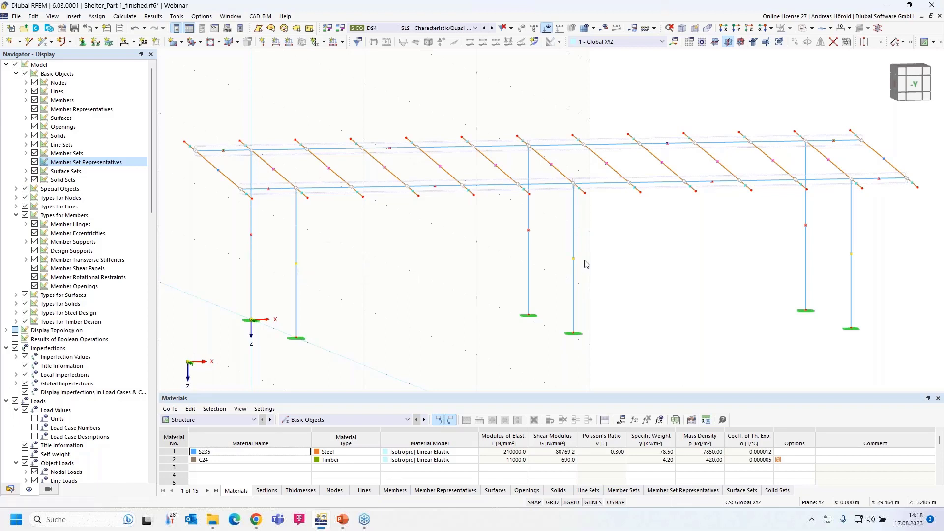
{"action": "mouse_move", "coordinate": [575, 262]}
{"action": "left_click", "coordinate": [10, 489]}
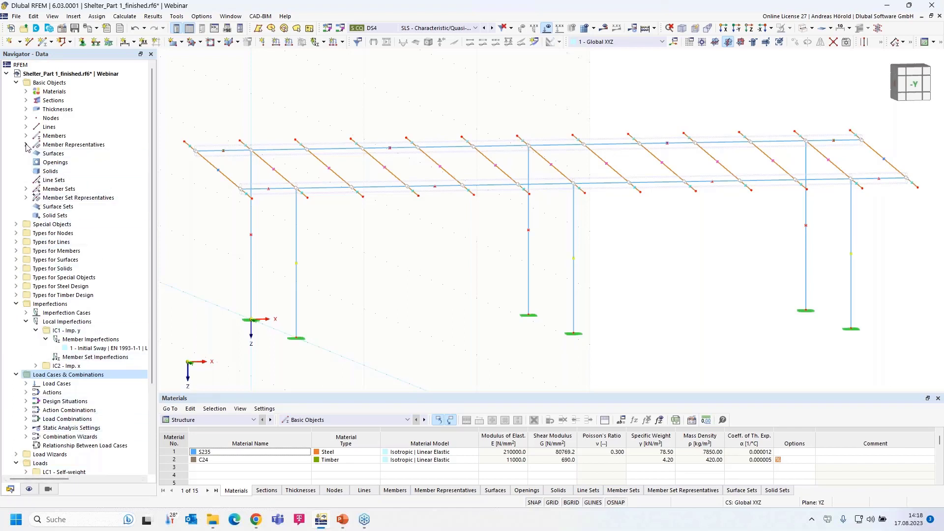
{"action": "left_click", "coordinate": [26, 144]}
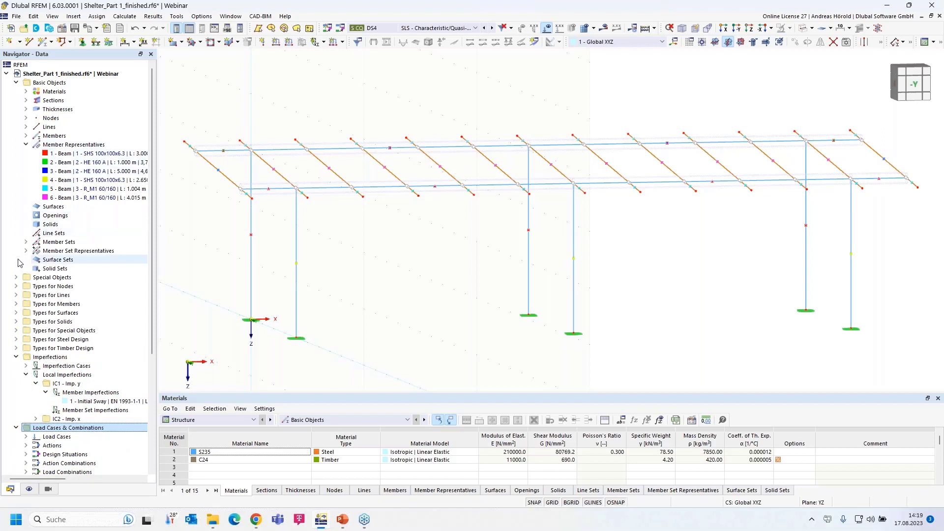
{"action": "left_click", "coordinate": [25, 251]}
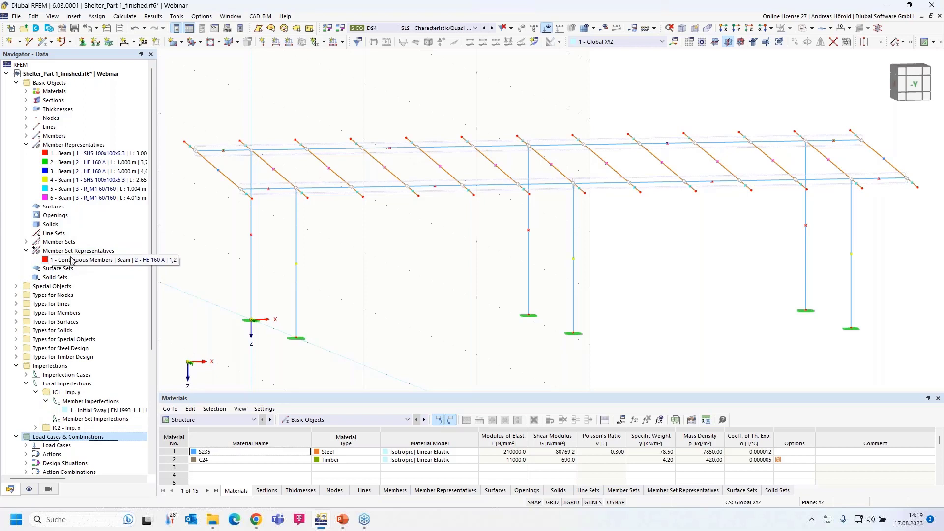
{"action": "left_click", "coordinate": [66, 191]}
{"action": "middle_click_drag", "start_coordinate": [251, 247], "coordinate": [417, 261], "text": "ctrl"}
{"action": "scroll", "coordinate": [312, 262], "scroll_direction": "up", "scroll_amount": 3}
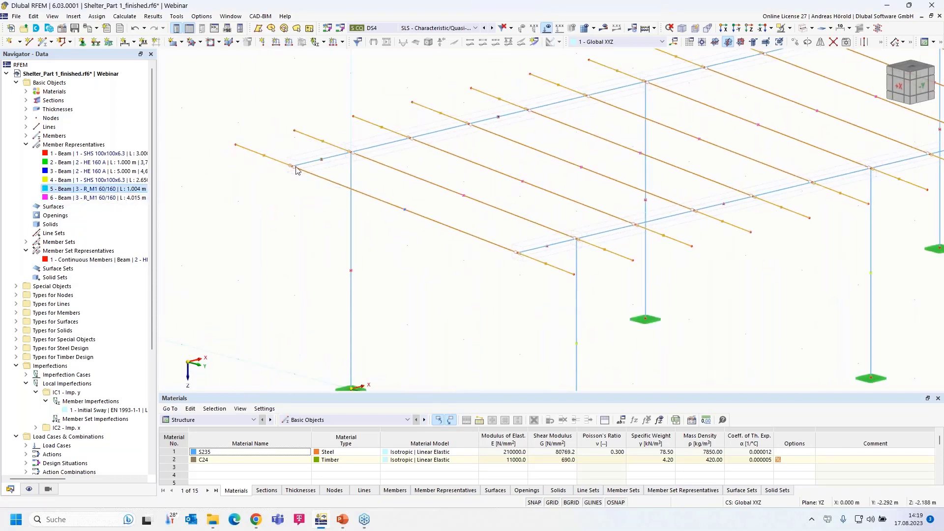
{"action": "left_click", "coordinate": [64, 198]}
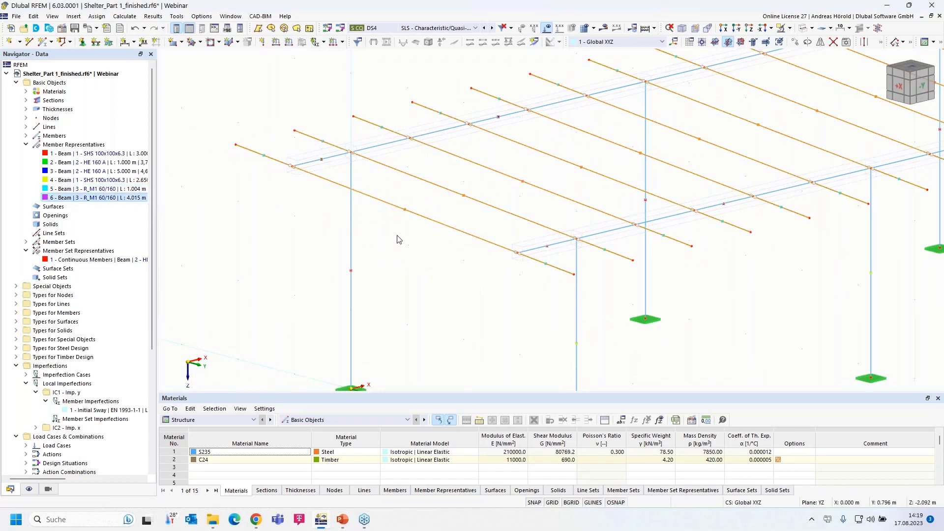
Step: Edit the 4.015 m R_M1 60/160 member representative and change its assigned service class to 2 - Moist
{"action": "double_click", "coordinate": [66, 199]}
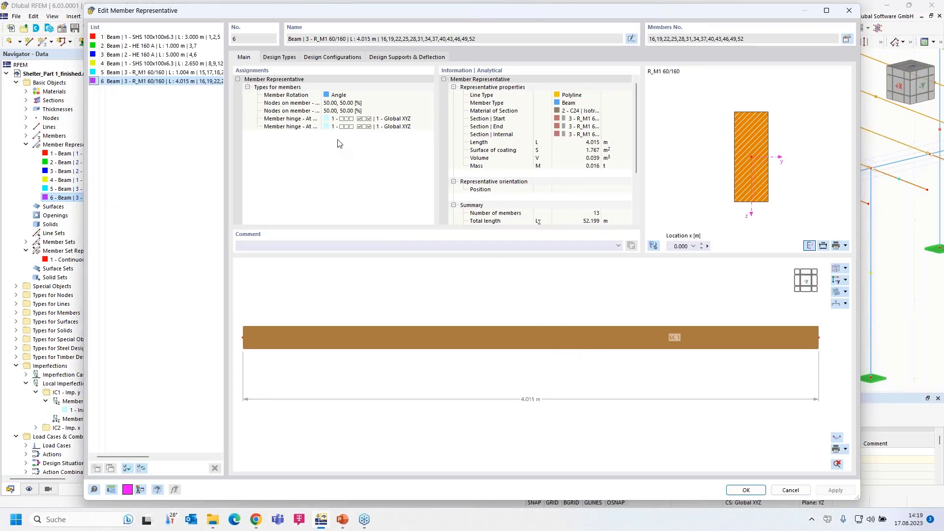
{"action": "left_click", "coordinate": [276, 58]}
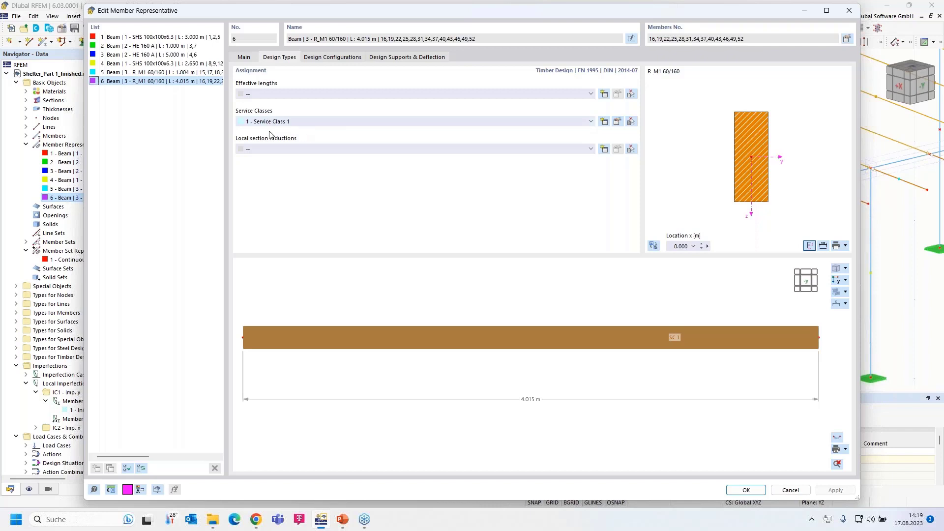
{"action": "left_click", "coordinate": [619, 123]}
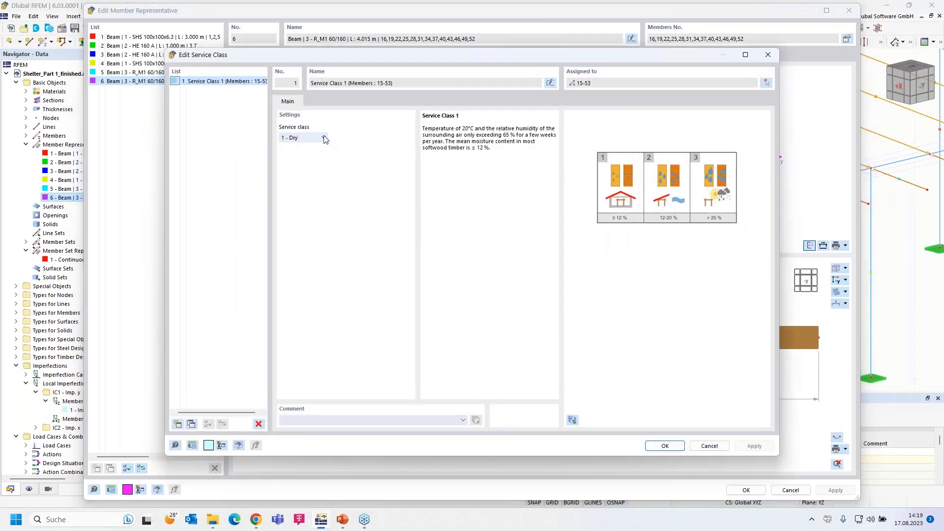
{"action": "left_click", "coordinate": [324, 138]}
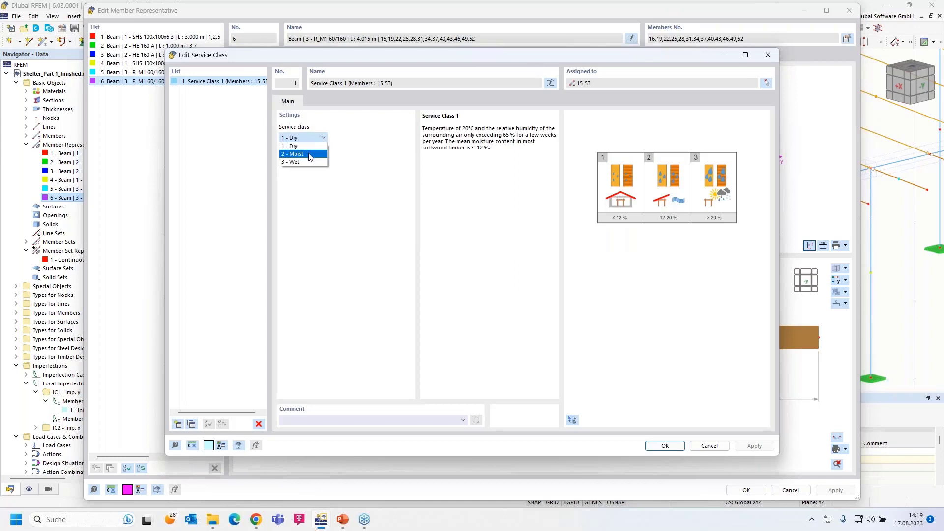
{"action": "left_click", "coordinate": [310, 154]}
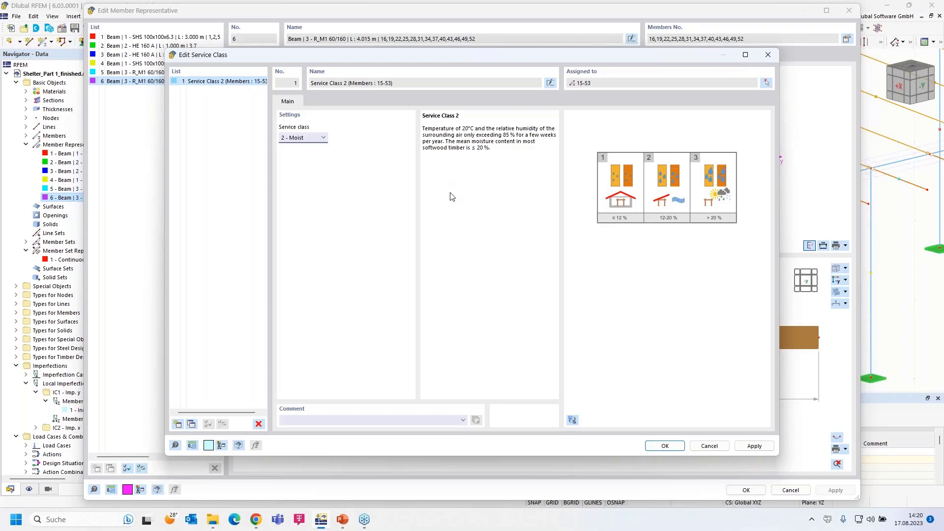
{"action": "left_click", "coordinate": [665, 447]}
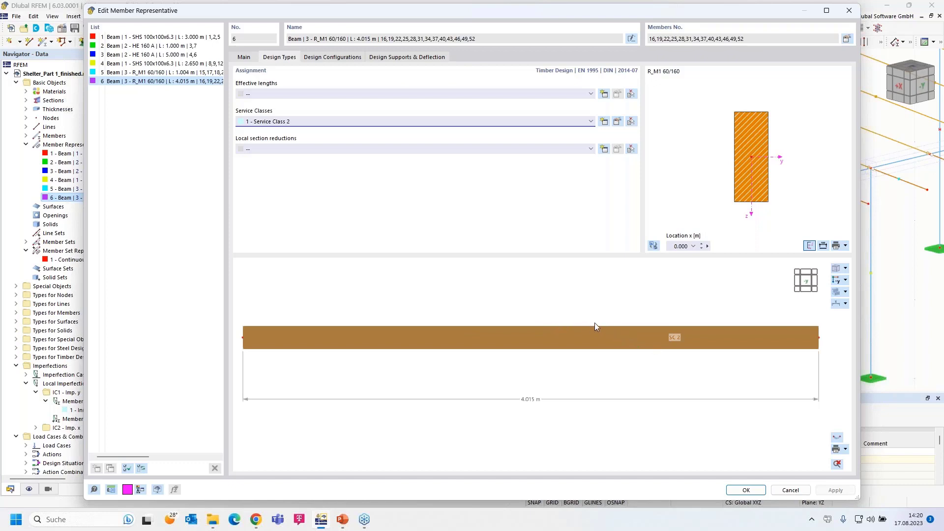
Step: Deactivate the stability design in the default timber ultimate configuration and check its surface and standard parameters
{"action": "left_click", "coordinate": [325, 58]}
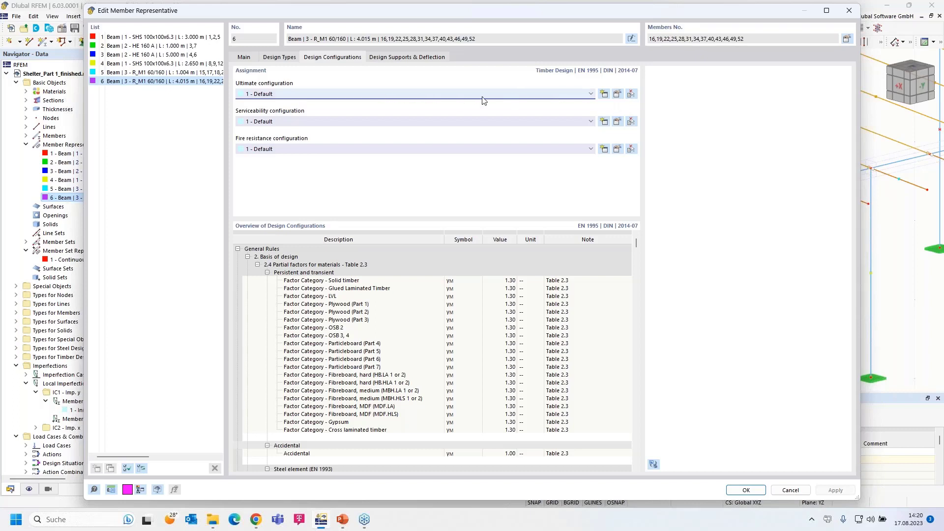
{"action": "left_click", "coordinate": [618, 94]}
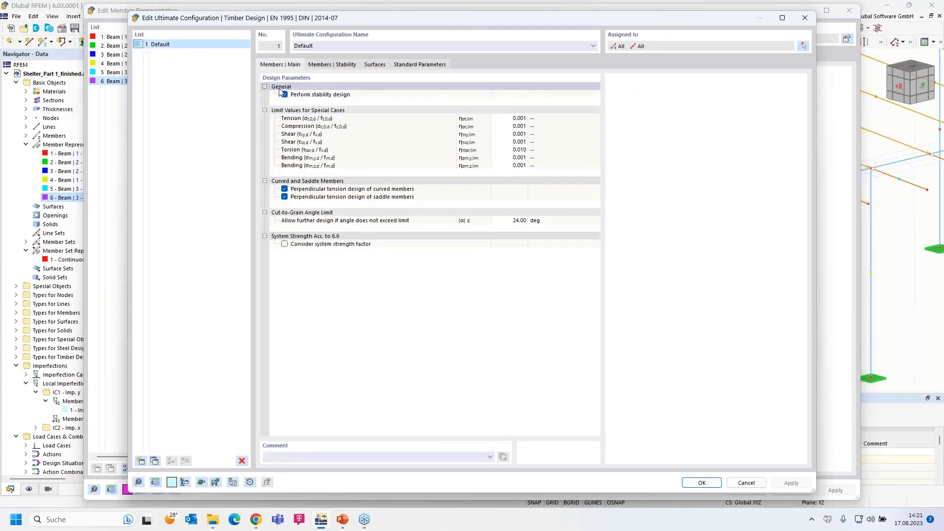
{"action": "left_click", "coordinate": [285, 95]}
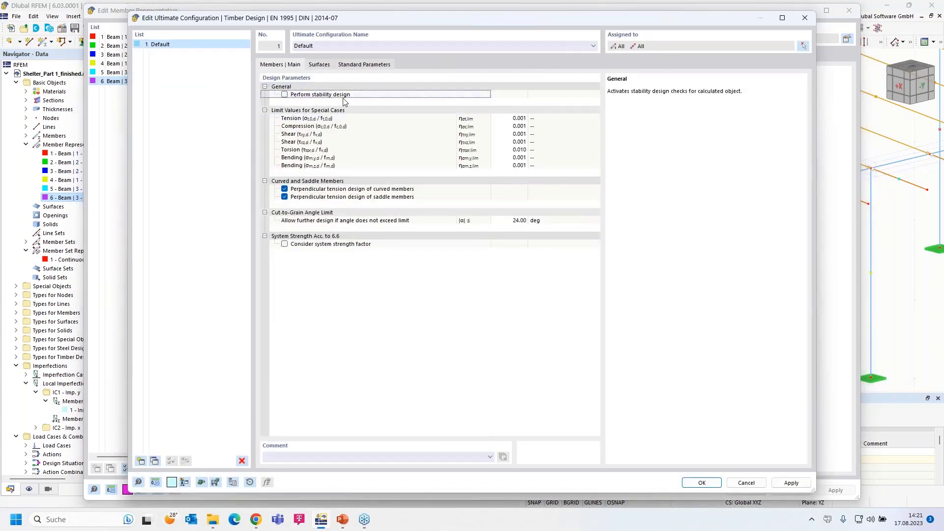
{"action": "left_click", "coordinate": [320, 64]}
{"action": "left_click", "coordinate": [364, 65]}
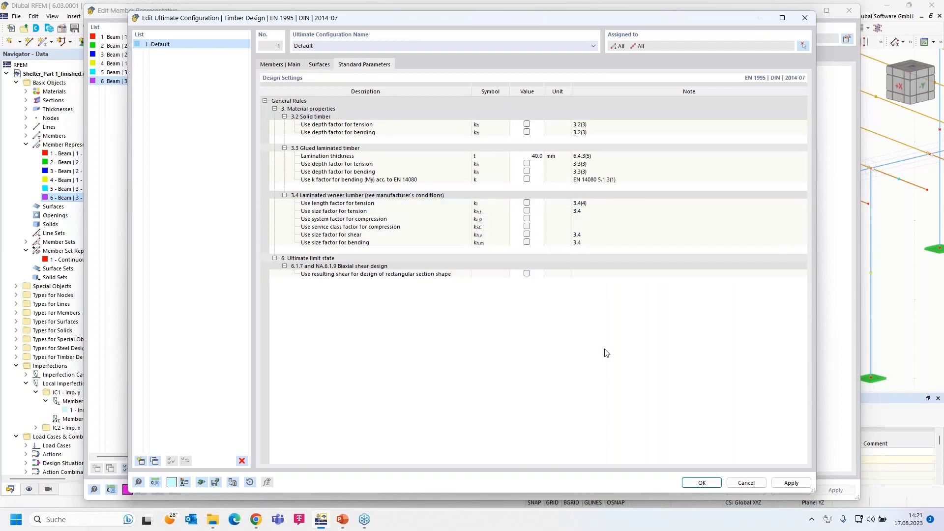
{"action": "left_click", "coordinate": [702, 483]}
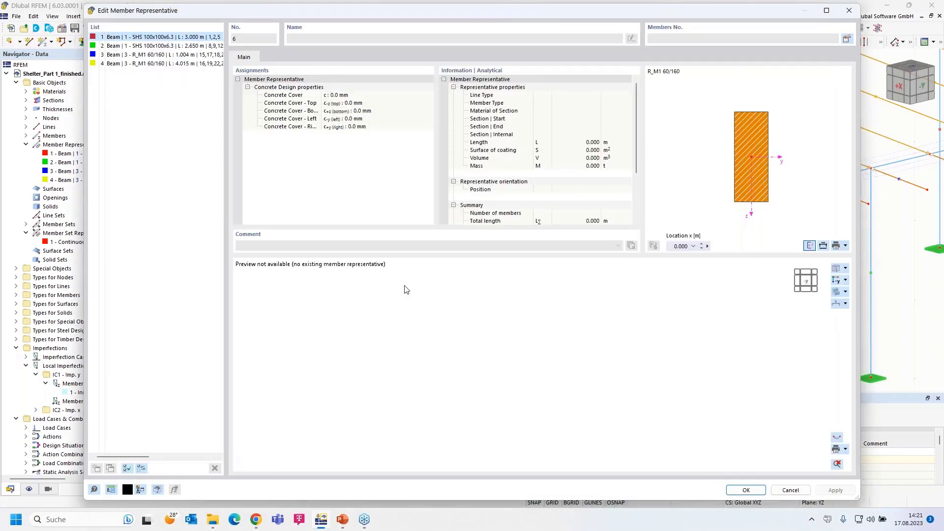
Step: For the 4.015 m R_M1 60/160 representative, review the default serviceability configuration and remove the assigned fire resistance configuration
{"action": "left_click", "coordinate": [112, 64]}
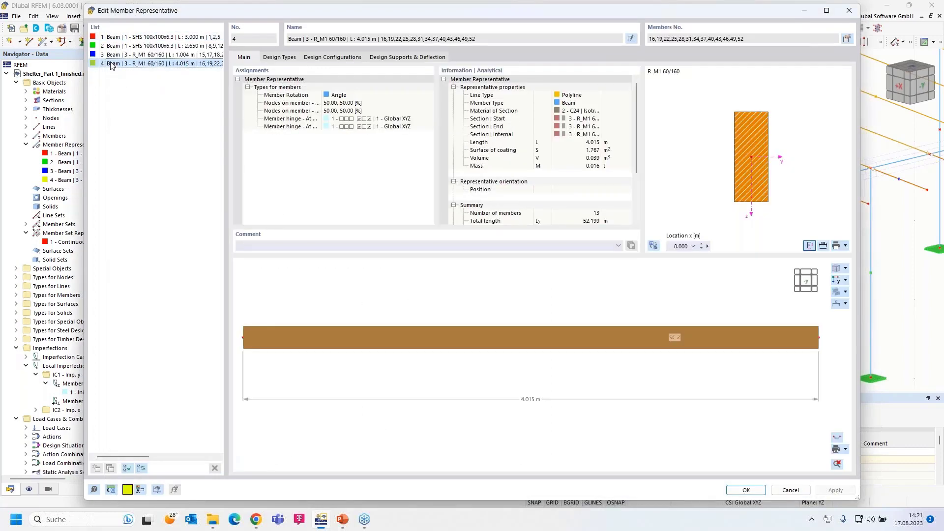
{"action": "left_click", "coordinate": [323, 58]}
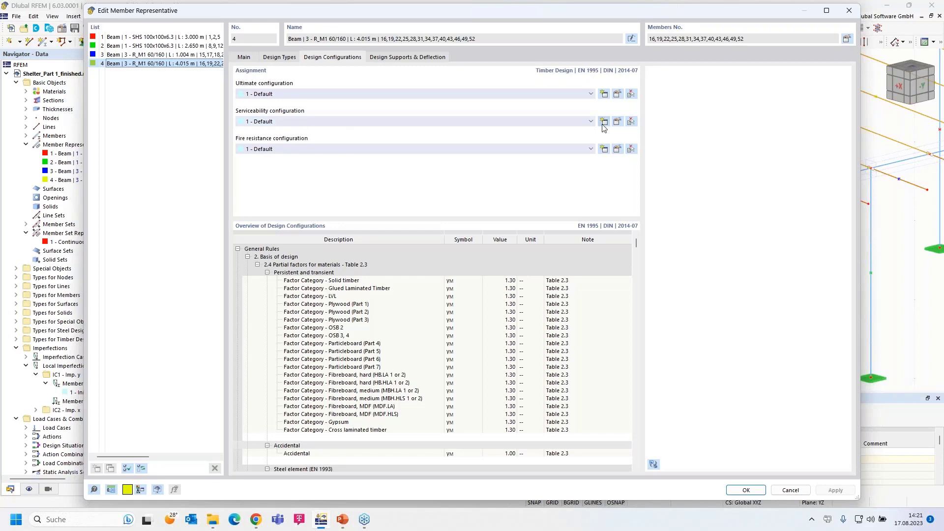
{"action": "left_click", "coordinate": [618, 122]}
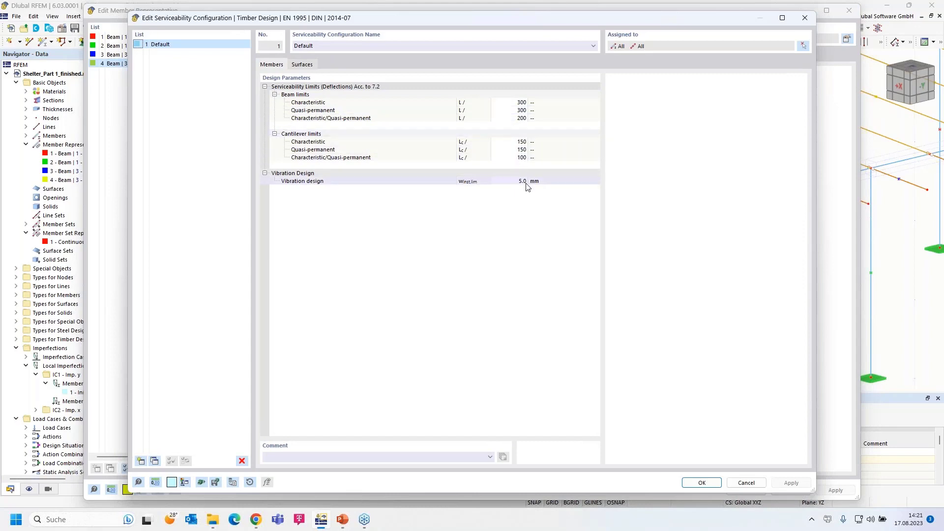
{"action": "left_click", "coordinate": [702, 483]}
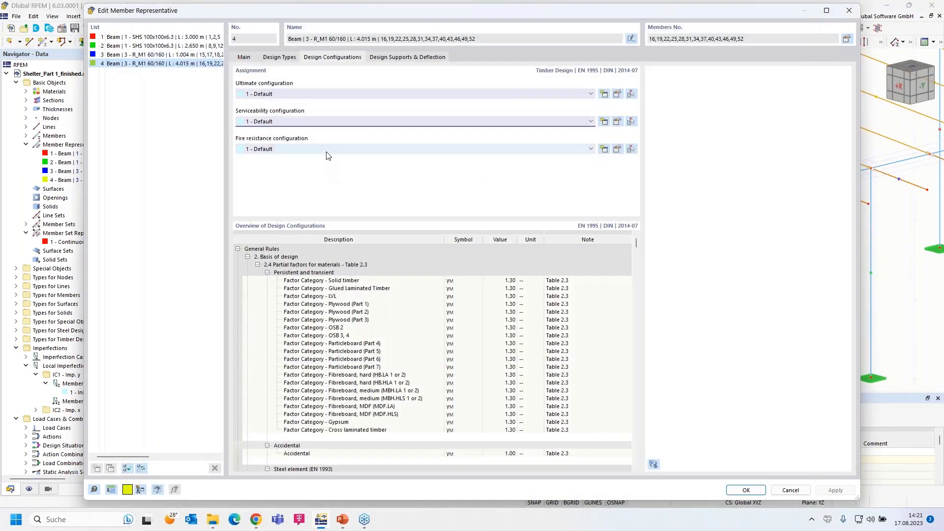
{"action": "left_click", "coordinate": [328, 149]}
{"action": "left_click", "coordinate": [329, 159]}
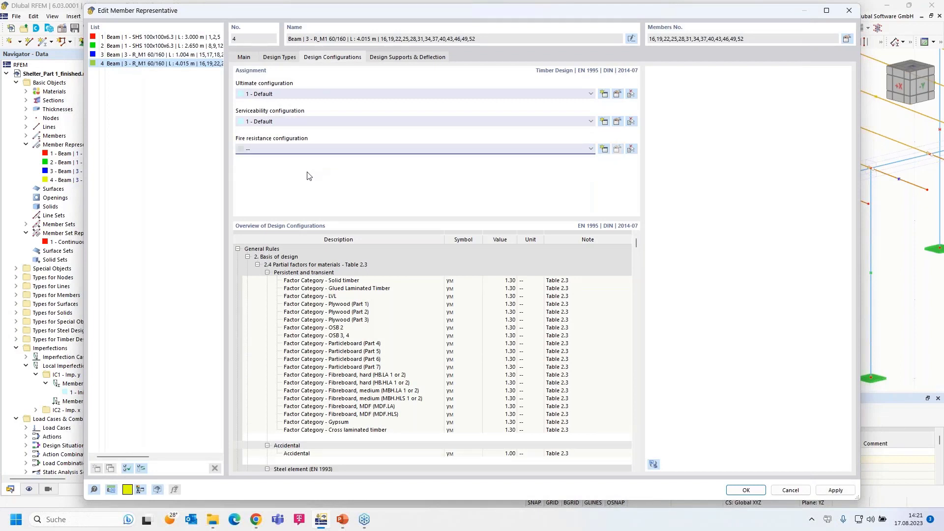
Step: Create a new timber design support for the start of the 4.015 m member representative with a z-axis support length of 160 mm
{"action": "left_click", "coordinate": [391, 58]}
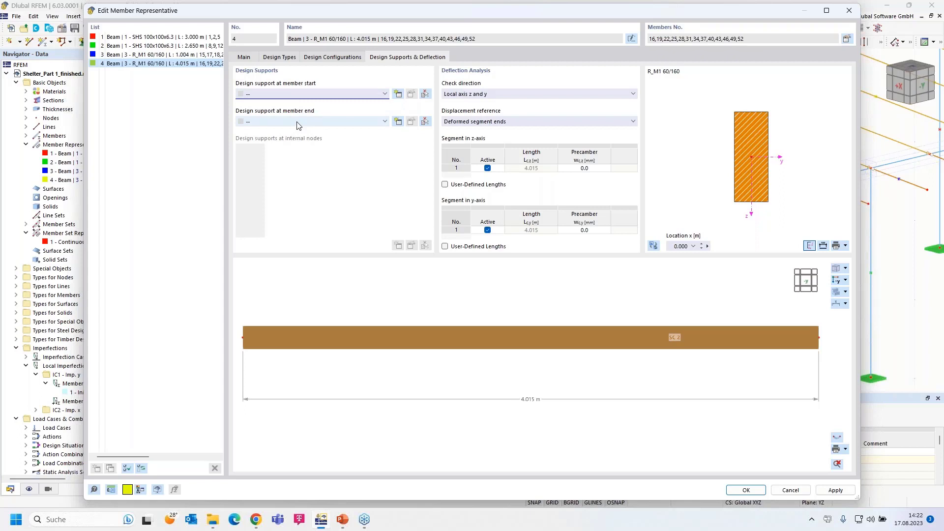
{"action": "left_click", "coordinate": [398, 94]}
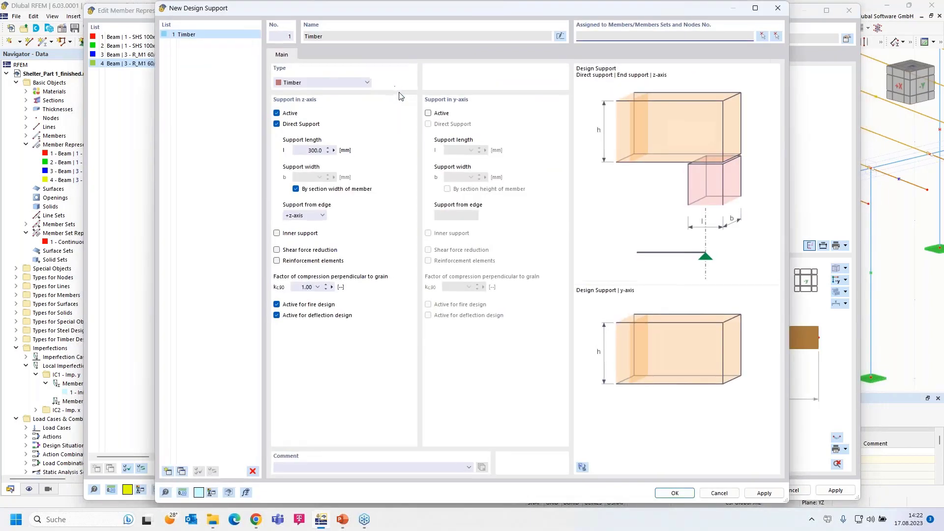
{"action": "left_click", "coordinate": [358, 84]}
{"action": "left_click", "coordinate": [353, 84]}
{"action": "left_click_drag", "start_coordinate": [303, 151], "coordinate": [342, 148]}
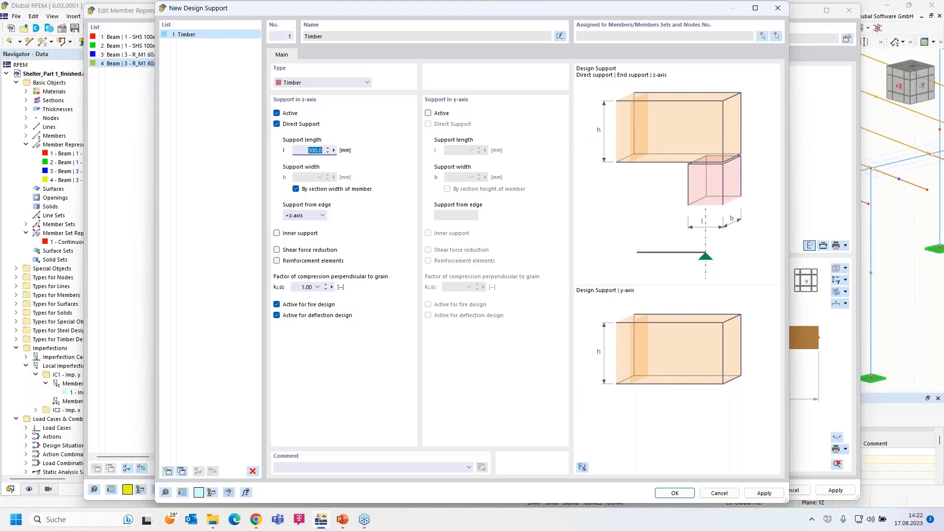
{"action": "type", "text": "160"}
Step: Make the support an inner support with k_c,90 of 1.50 for softwood discrete supports and also assign it at the member end
{"action": "left_click", "coordinate": [277, 234]}
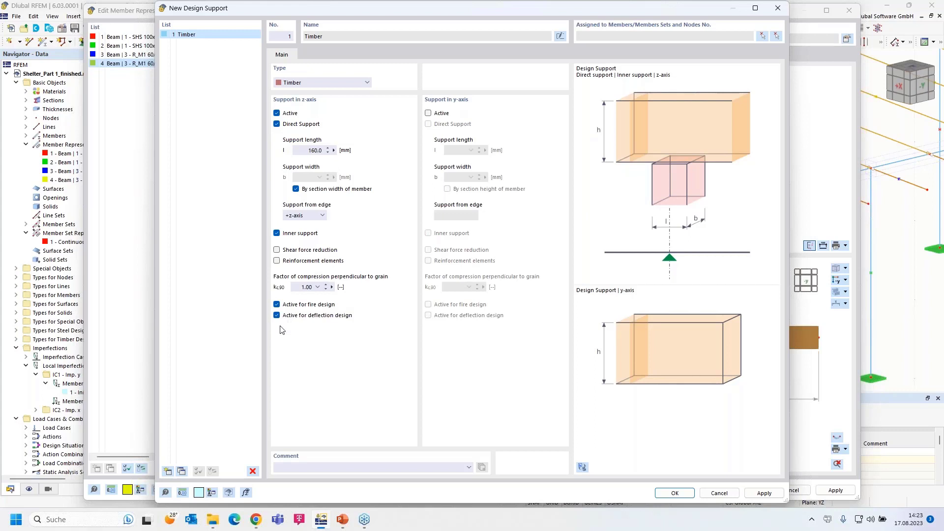
{"action": "left_click", "coordinate": [318, 287]}
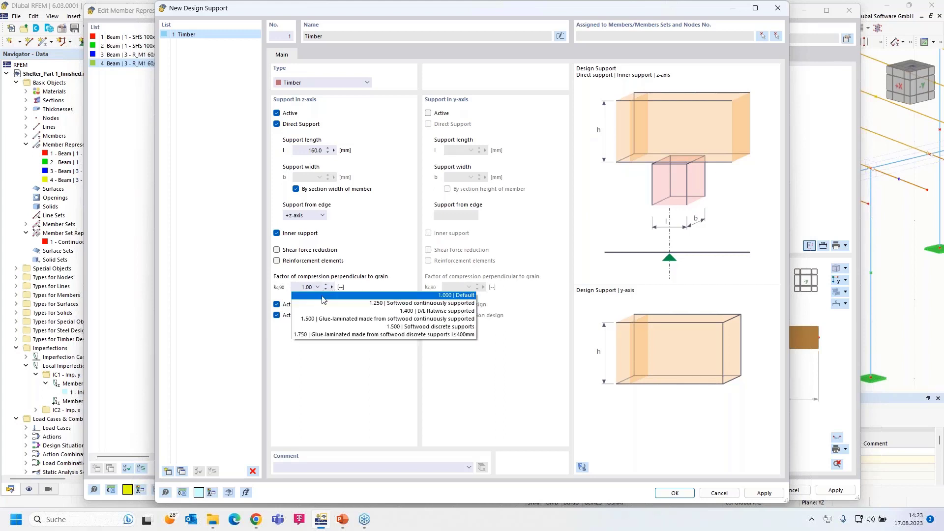
{"action": "left_click", "coordinate": [404, 328]}
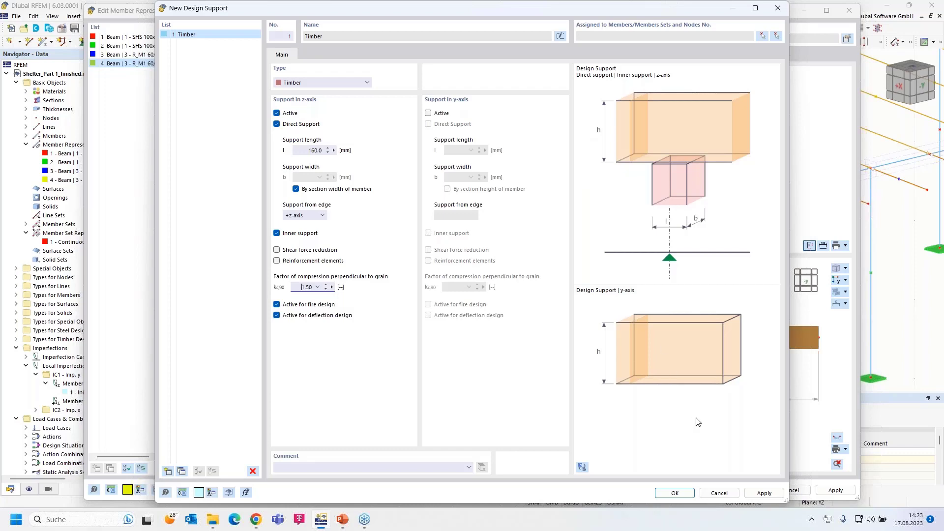
{"action": "left_click", "coordinate": [675, 494]}
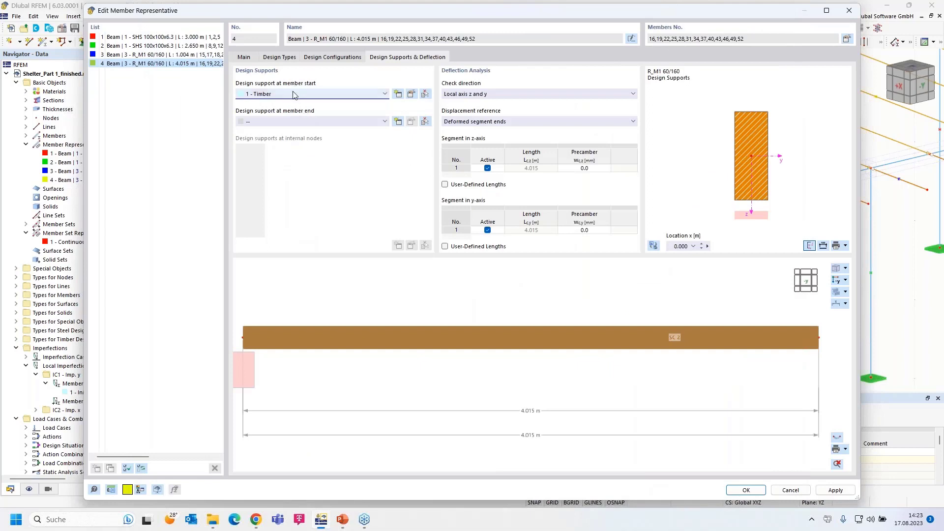
{"action": "left_click", "coordinate": [324, 122]}
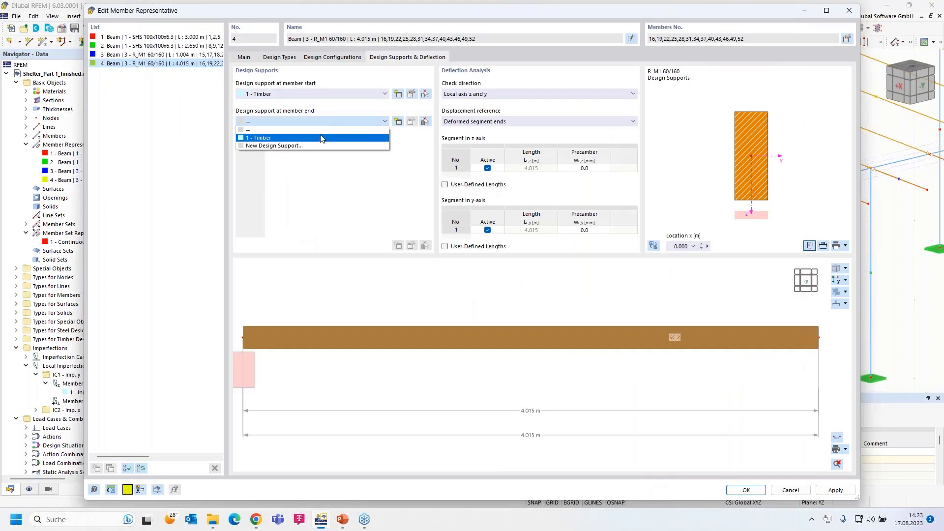
{"action": "left_click", "coordinate": [322, 130]}
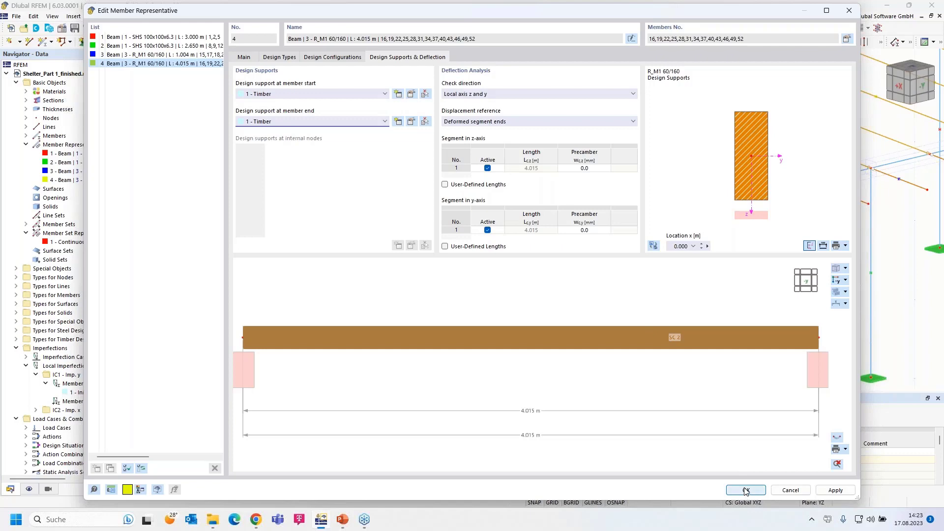
Step: For the 1.004 m R_M1 60/160 representative, check the service class, remove the fire resistance configuration and leave it without design supports
{"action": "left_click", "coordinate": [111, 55]}
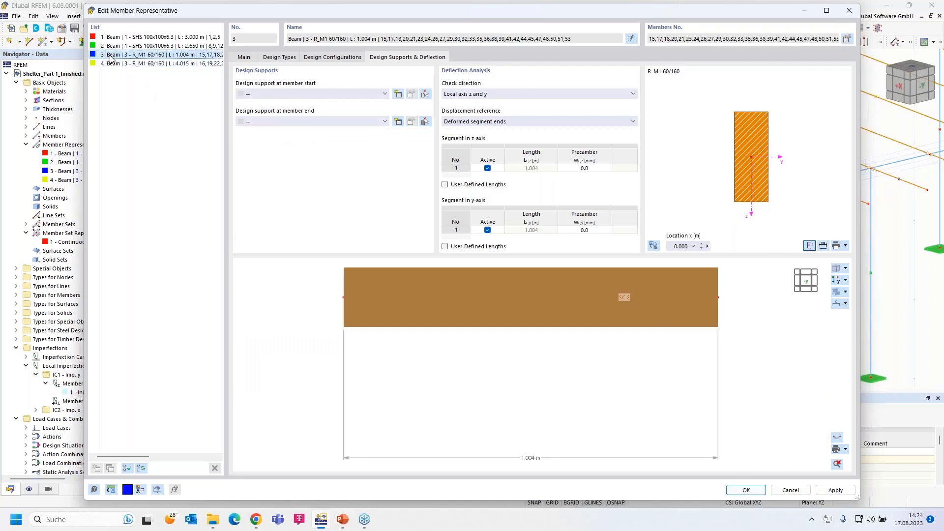
{"action": "left_click", "coordinate": [244, 58]}
{"action": "left_click", "coordinate": [277, 57]}
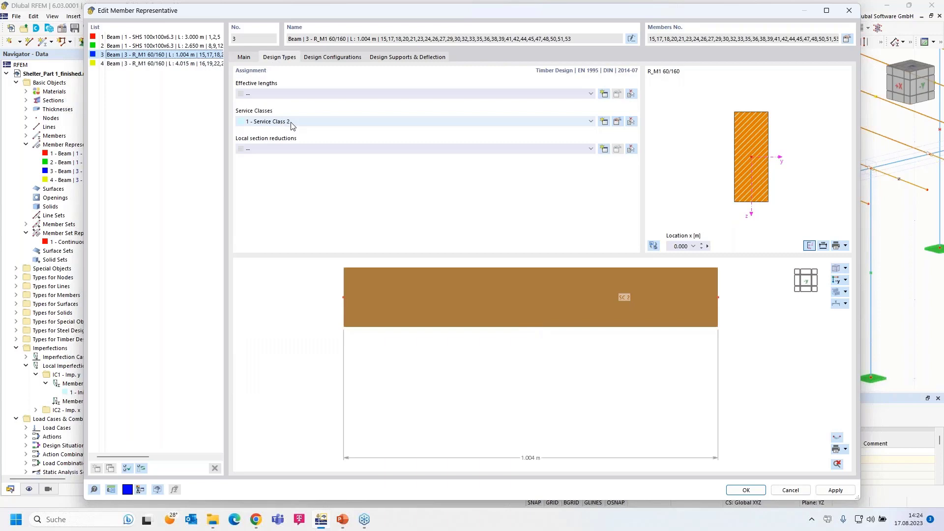
{"action": "left_click", "coordinate": [331, 58]}
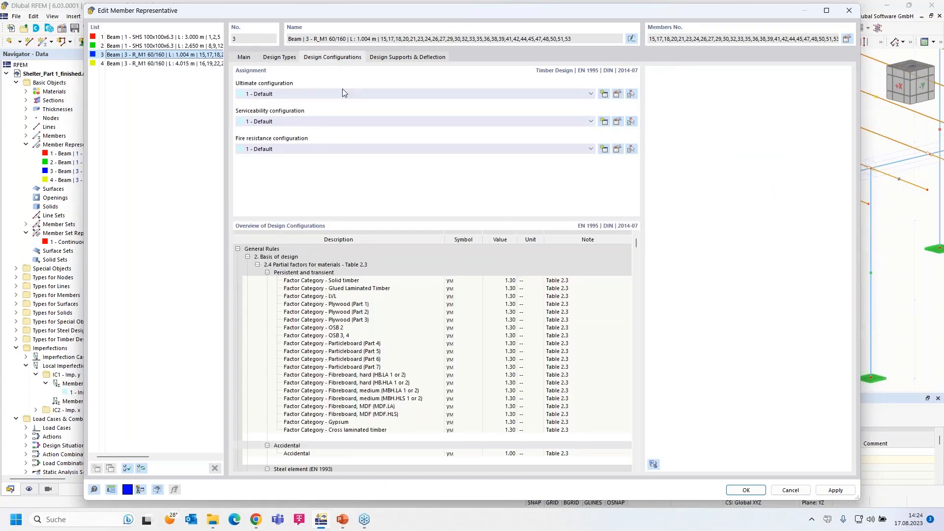
{"action": "left_click", "coordinate": [355, 149]}
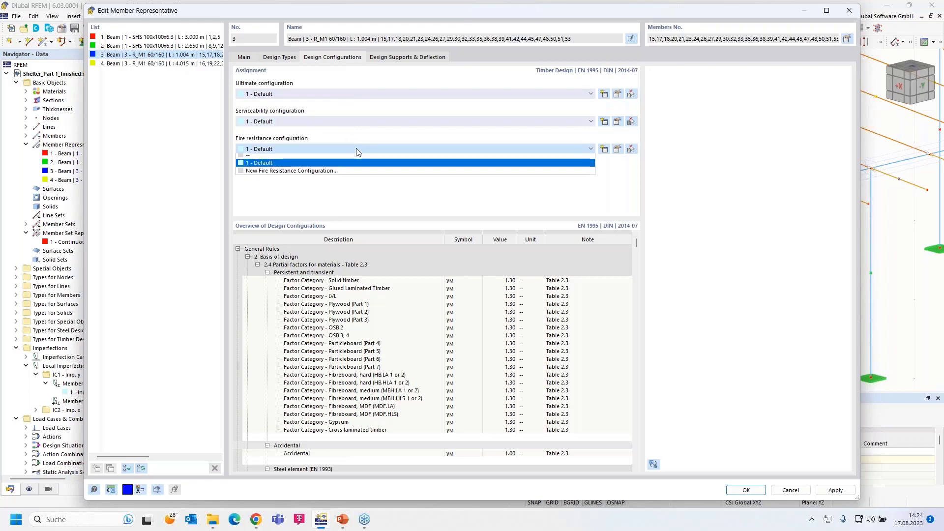
{"action": "left_click", "coordinate": [342, 158]}
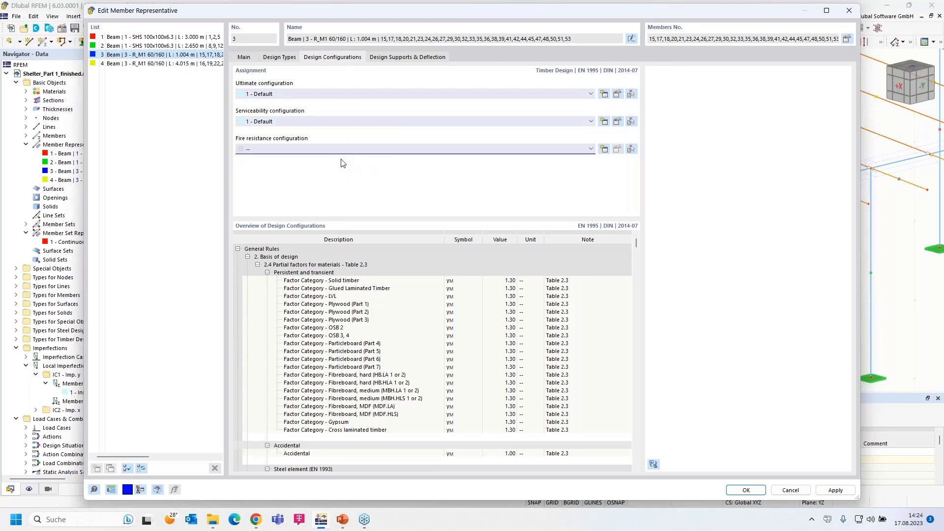
{"action": "left_click", "coordinate": [397, 58]}
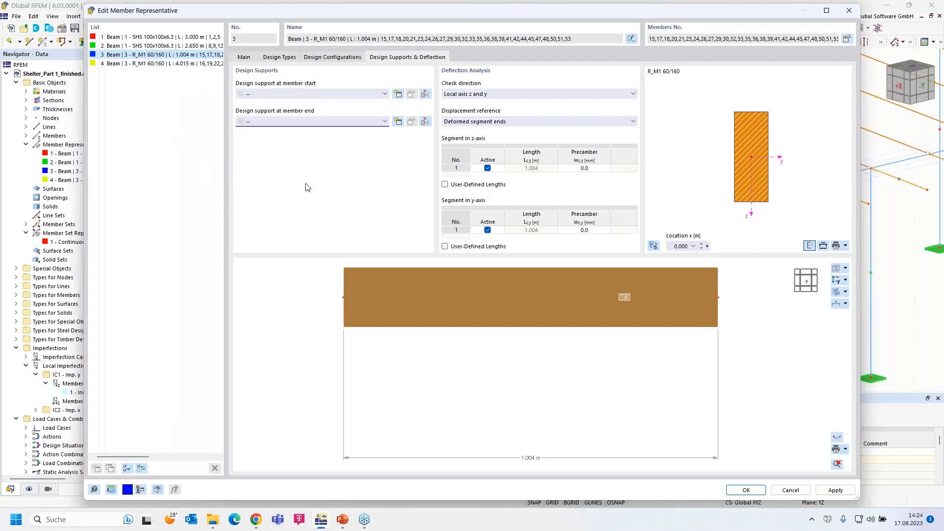
{"action": "left_click", "coordinate": [745, 491]}
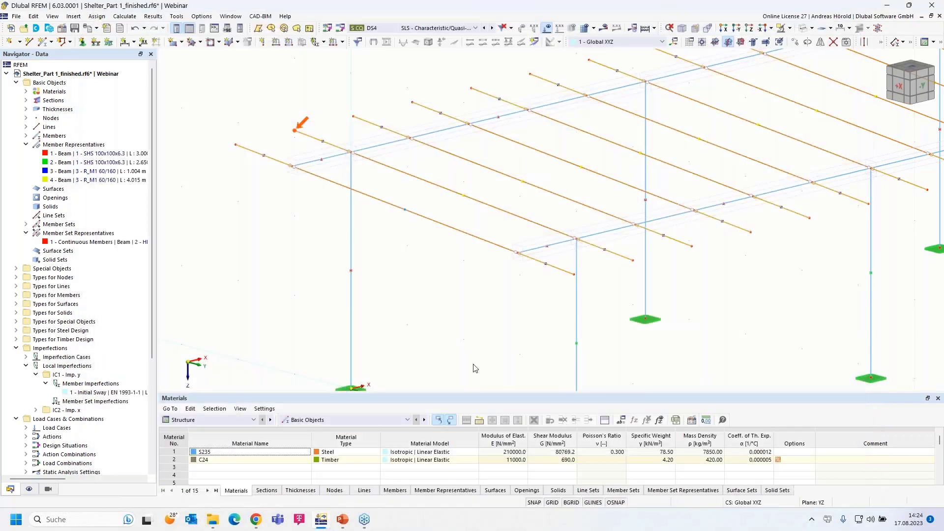
Step: Bring up the Timber Design input data for the whole shelter and calculate the timber design results
{"action": "scroll", "coordinate": [468, 358], "scroll_direction": "down", "scroll_amount": 2}
{"action": "middle_click_drag", "start_coordinate": [571, 267], "coordinate": [436, 249]}
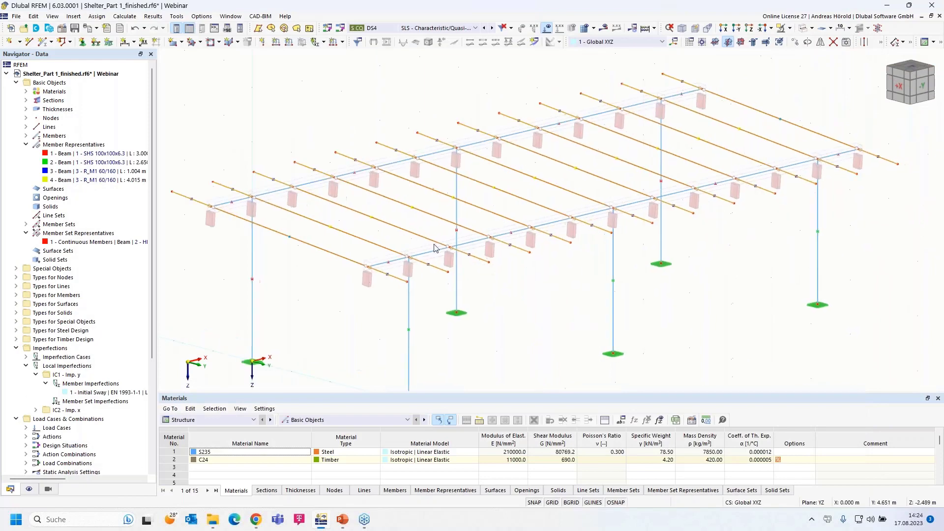
{"action": "left_click", "coordinate": [214, 421]}
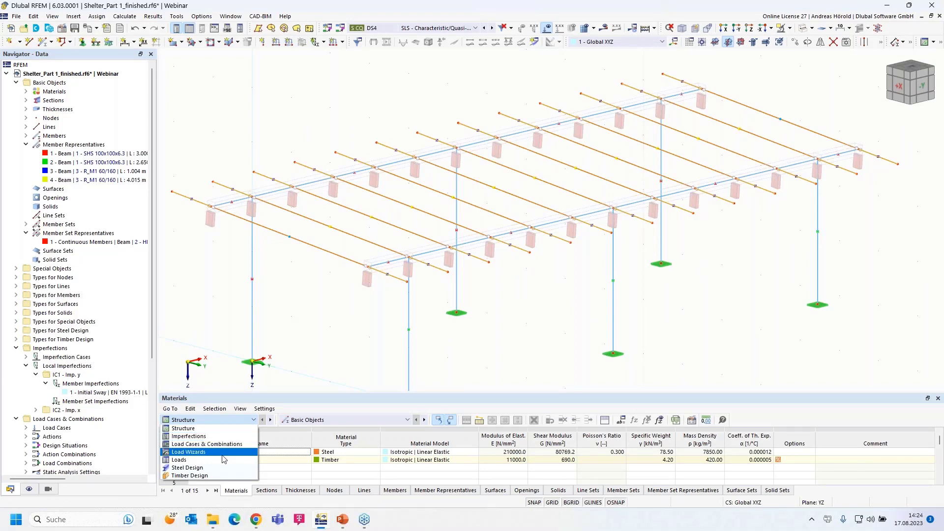
{"action": "left_click", "coordinate": [228, 476]}
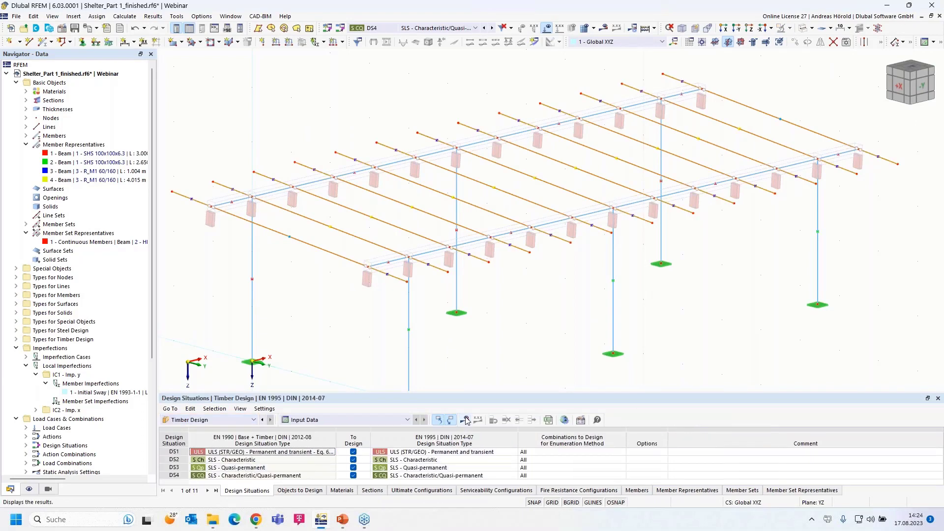
{"action": "left_click", "coordinate": [466, 420]}
{"action": "left_click", "coordinate": [509, 300]}
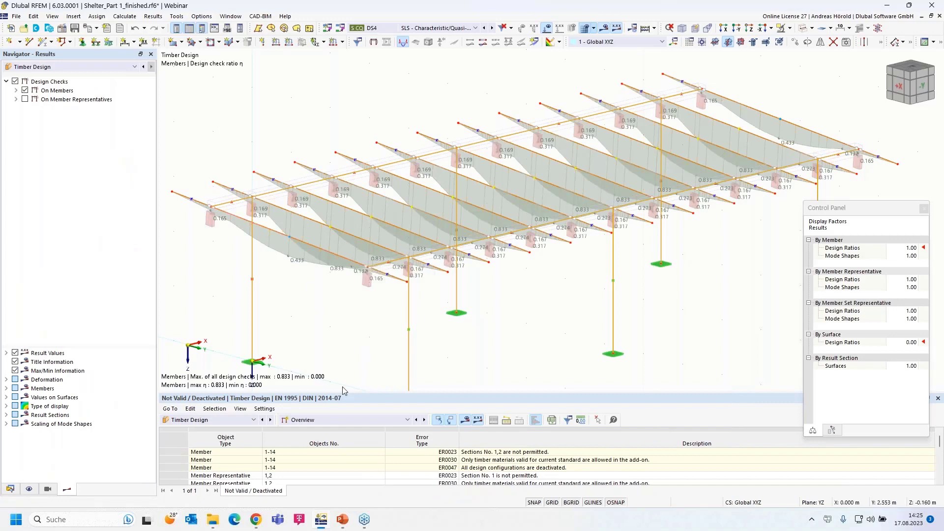
Step: Review the timber design ratios on members by design situation, from the ULS section proofs to the SLS deflection checks
{"action": "left_click", "coordinate": [343, 422]}
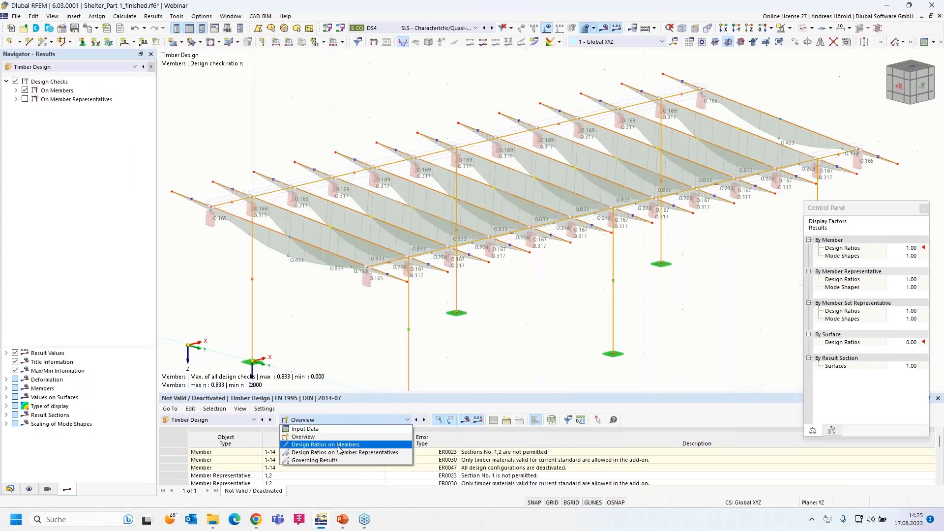
{"action": "left_click", "coordinate": [315, 438]}
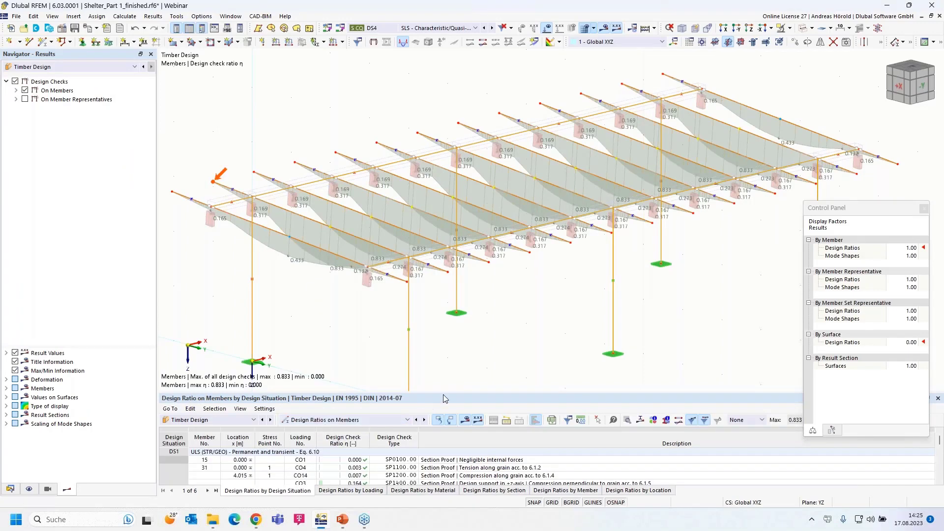
{"action": "left_click_drag", "start_coordinate": [445, 395], "coordinate": [449, 279]}
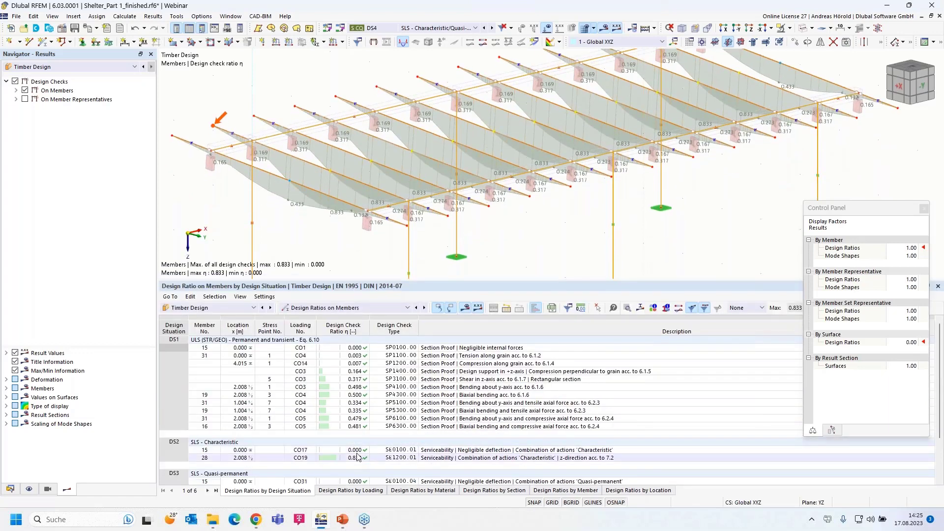
{"action": "scroll", "coordinate": [364, 371], "scroll_direction": "down", "scroll_amount": 1}
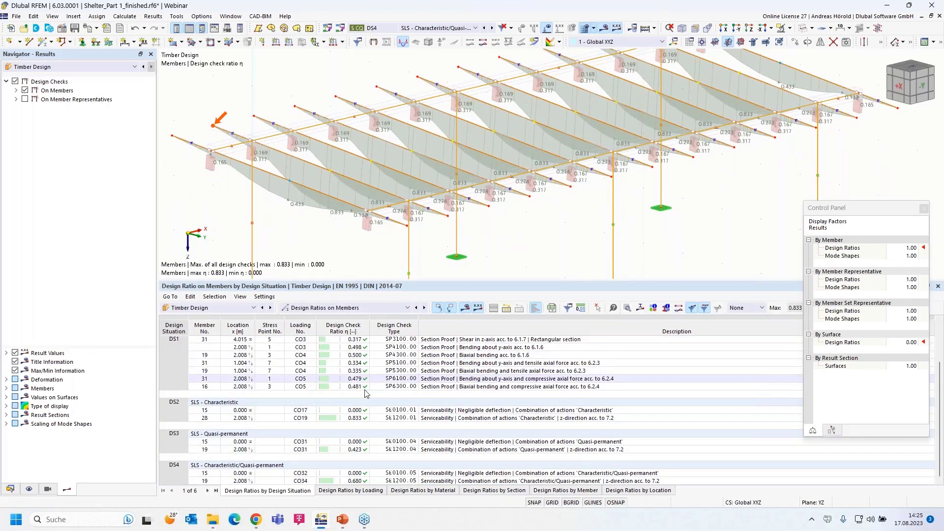
{"action": "scroll", "coordinate": [362, 408], "scroll_direction": "down", "scroll_amount": 1}
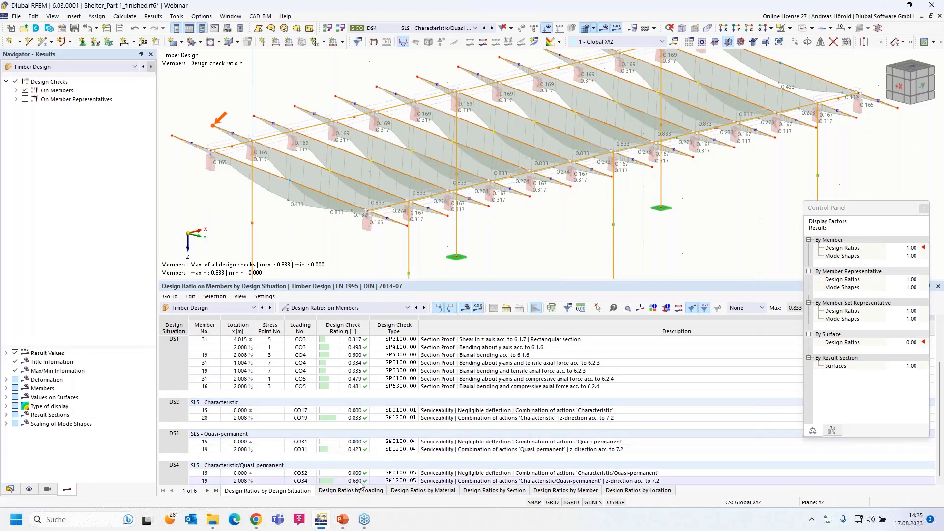
{"action": "left_click", "coordinate": [439, 481]}
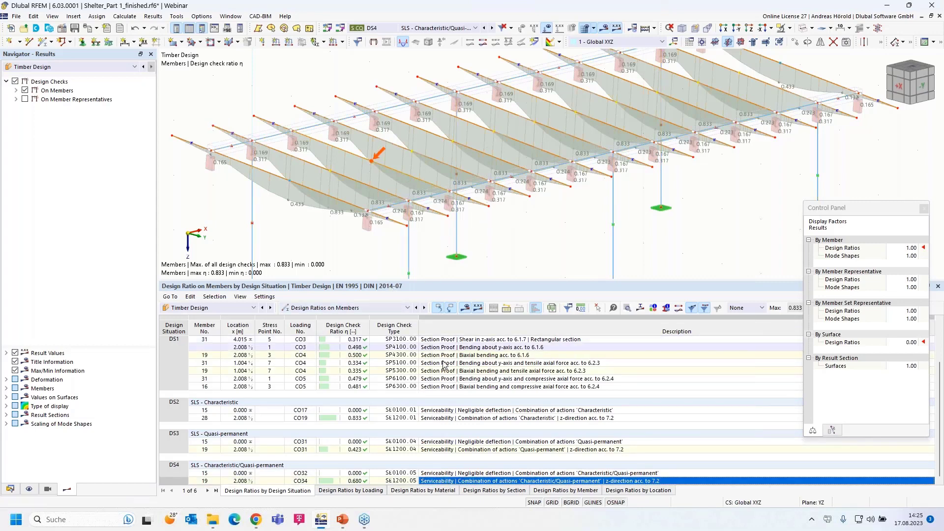
Step: Examine the design check details of the characteristic z-direction deflection for member 28 under CO19
{"action": "left_click", "coordinate": [361, 419]}
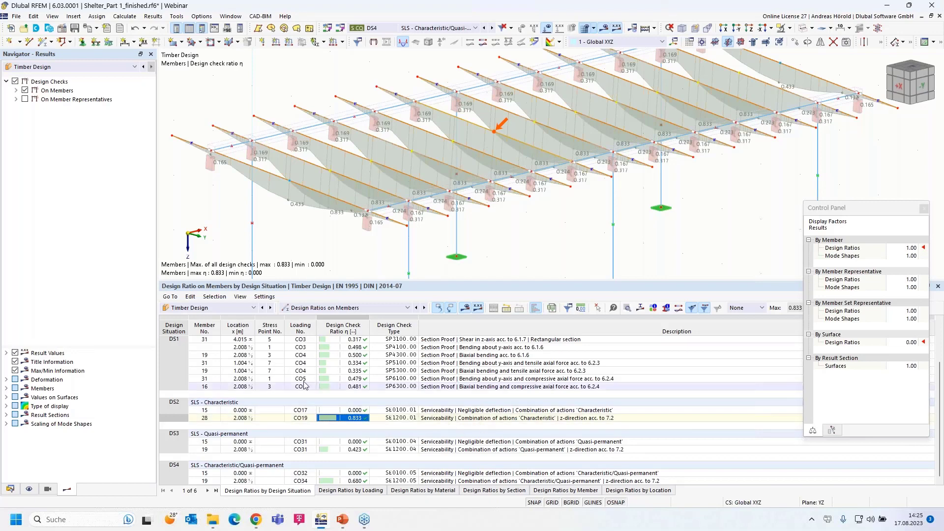
{"action": "double_click", "coordinate": [353, 419]}
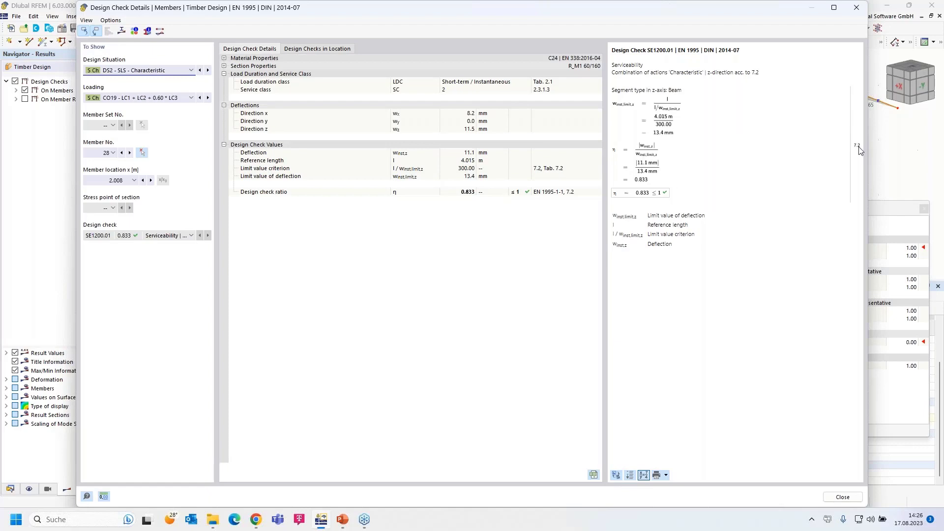
{"action": "left_click", "coordinate": [857, 8]}
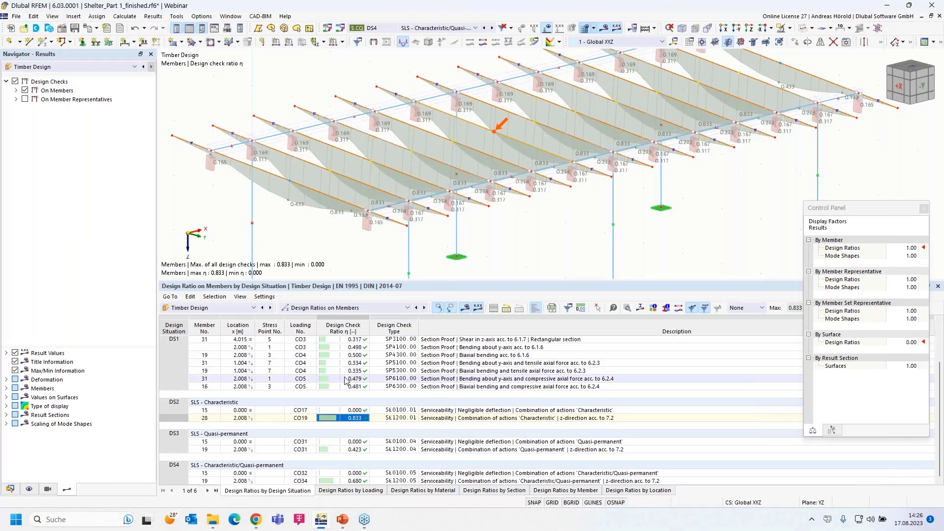
Step: Examine the biaxial bending check details of member 19 under CO4, including the print options for its formulas
{"action": "left_click", "coordinate": [325, 356]}
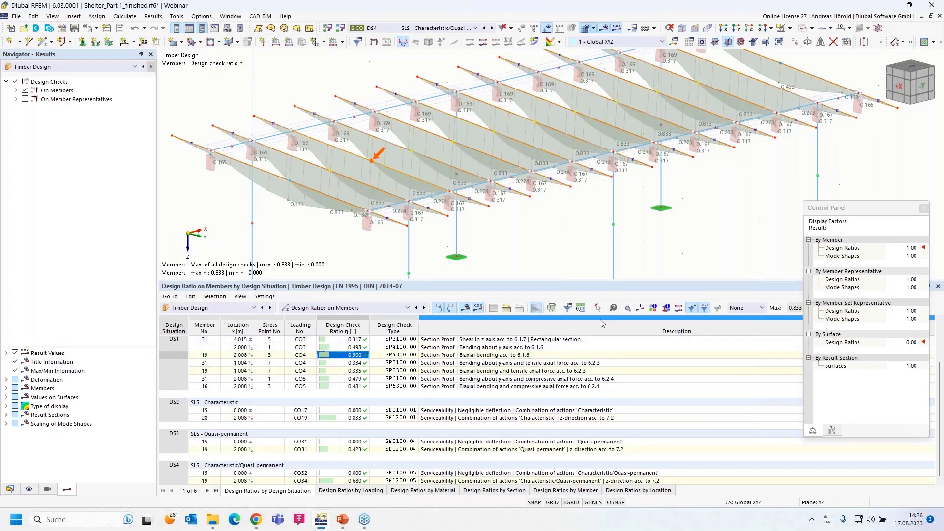
{"action": "left_click", "coordinate": [627, 309]}
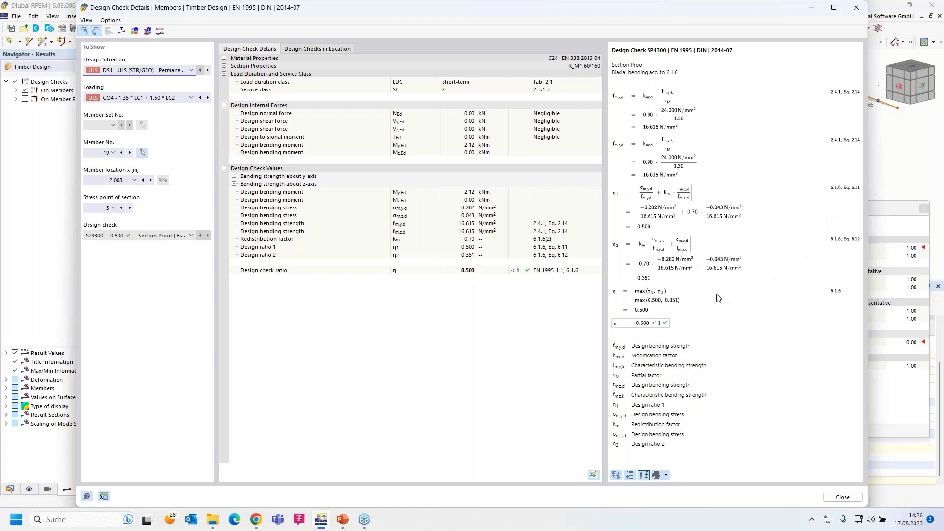
{"action": "left_click", "coordinate": [667, 476]}
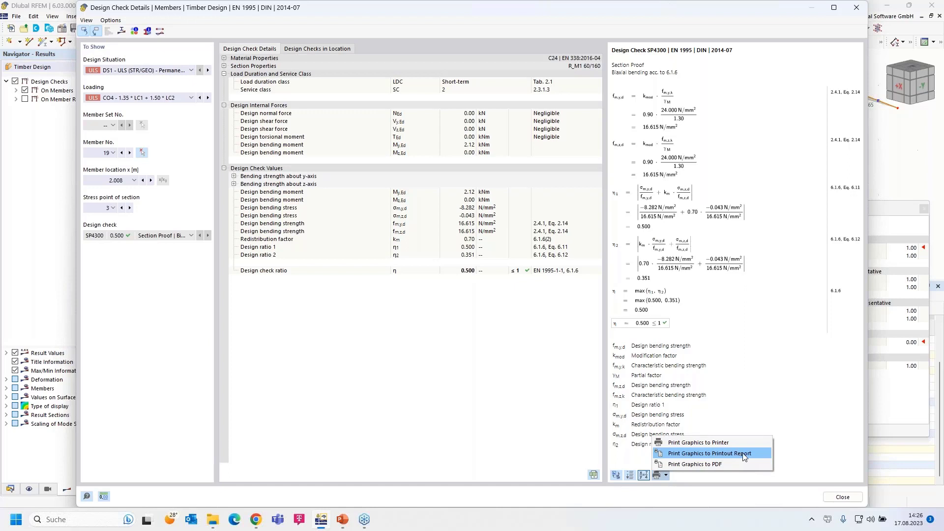
{"action": "left_click", "coordinate": [793, 450]}
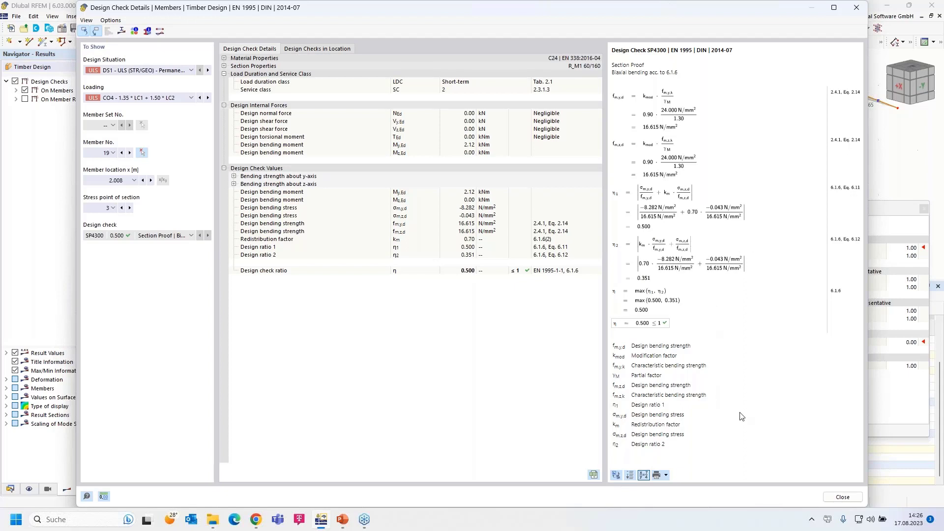
{"action": "left_click", "coordinate": [842, 498]}
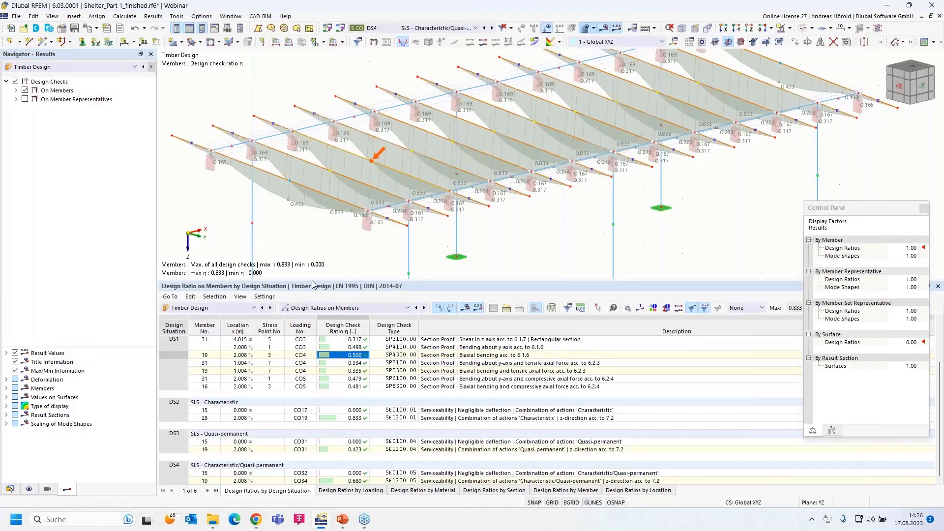
{"action": "left_click_drag", "start_coordinate": [313, 284], "coordinate": [305, 365]}
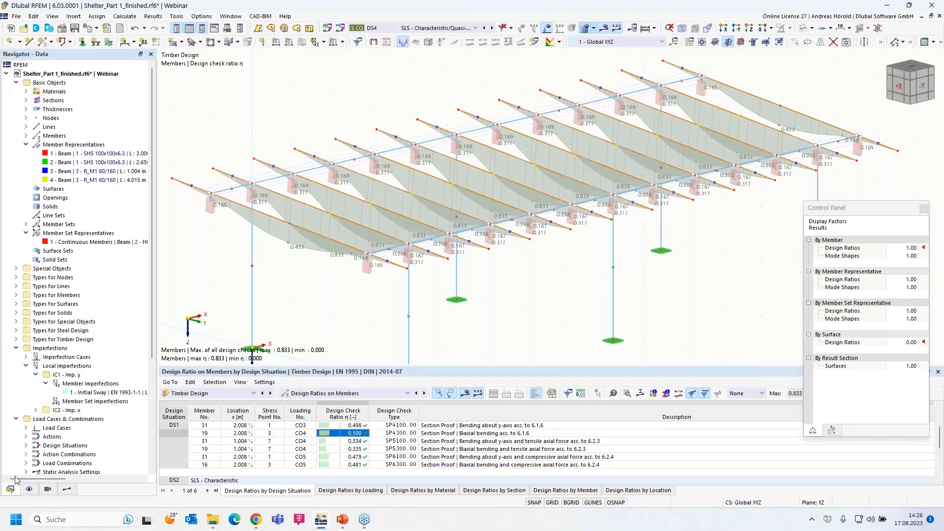
Step: Assign new standard steel effective lengths, with the default supports at both ends, to the two SHS 100x100x6.3 column representatives
{"action": "left_click", "coordinate": [64, 155]}
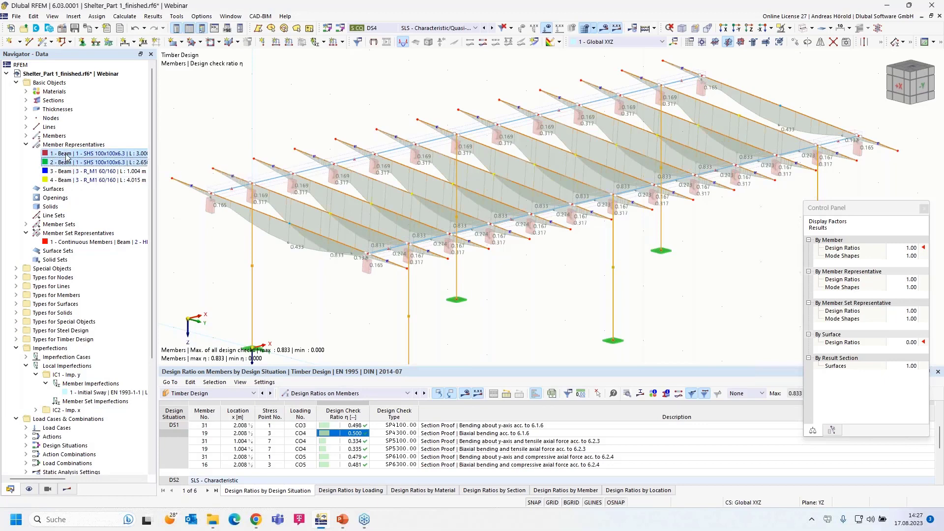
{"action": "right_click", "coordinate": [67, 157]}
{"action": "left_click", "coordinate": [100, 162]}
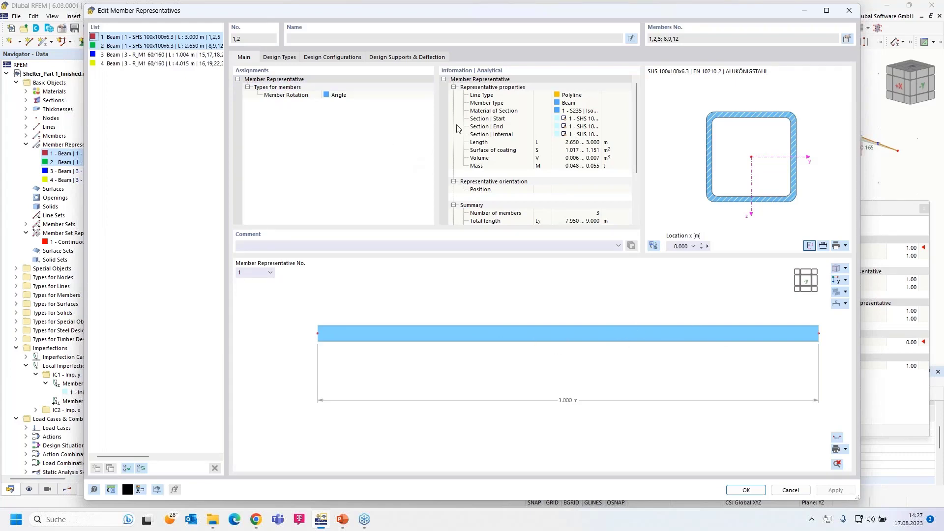
{"action": "left_click", "coordinate": [276, 60]}
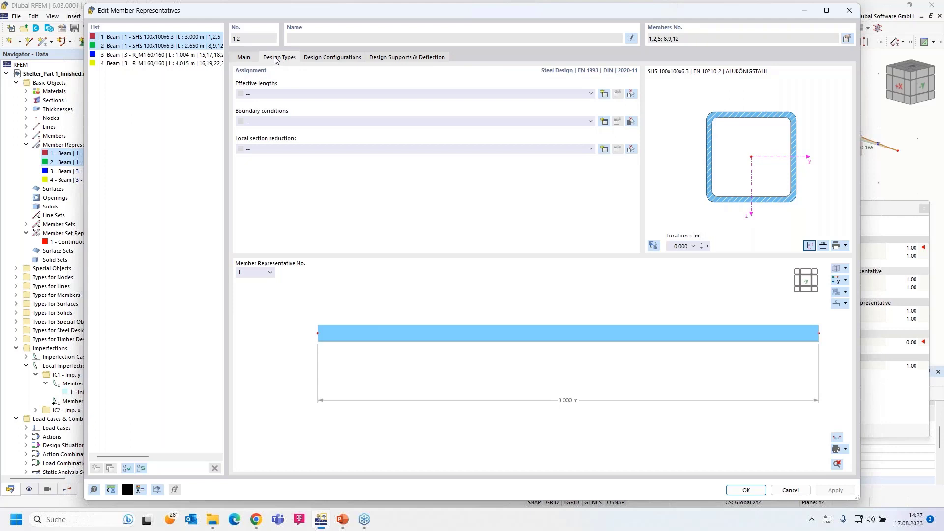
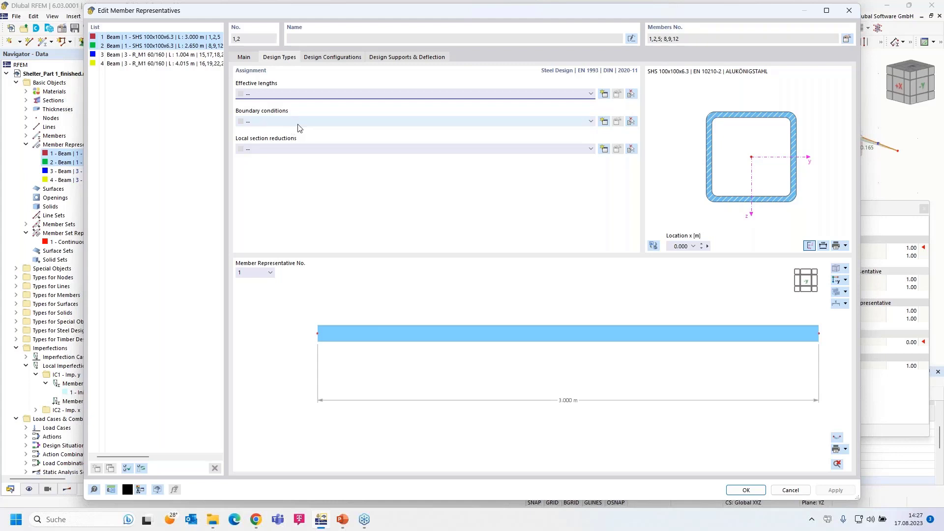
{"action": "left_click", "coordinate": [604, 94]}
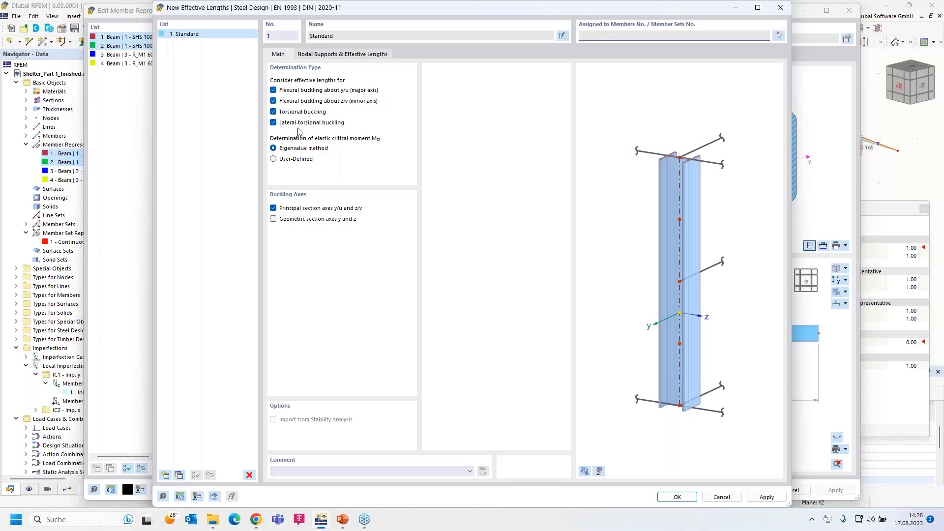
{"action": "left_click", "coordinate": [319, 55]}
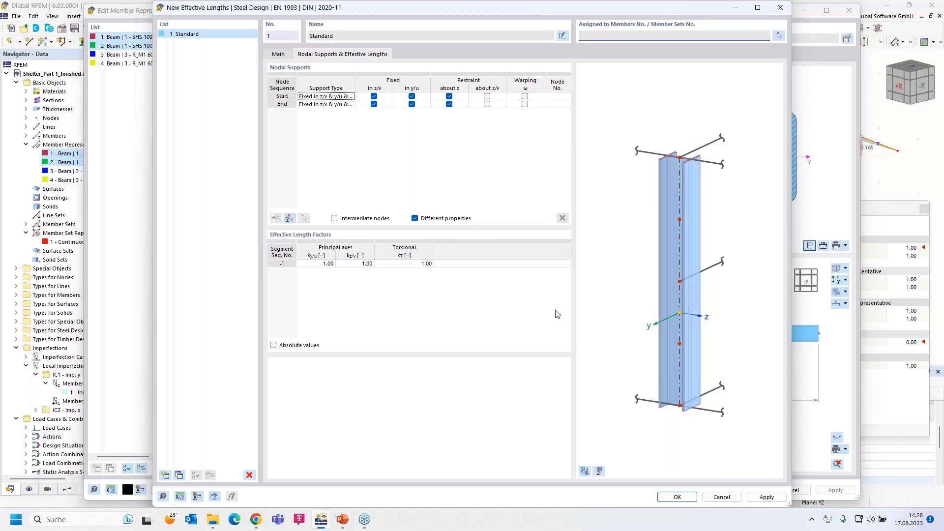
{"action": "left_click", "coordinate": [677, 497]}
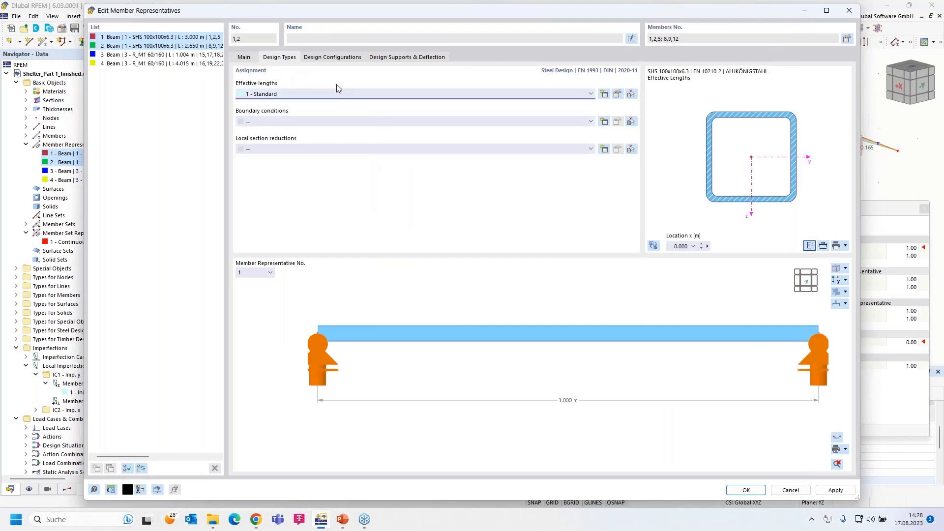
Step: Review the columns' default ultimate configuration for steel design, covering its main, stability and standard parameters
{"action": "left_click", "coordinate": [331, 58]}
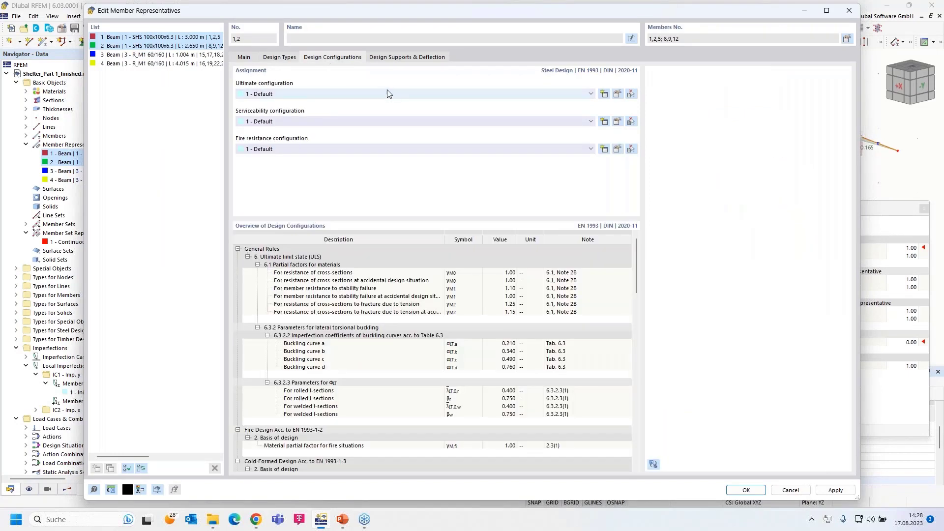
{"action": "left_click", "coordinate": [618, 94]}
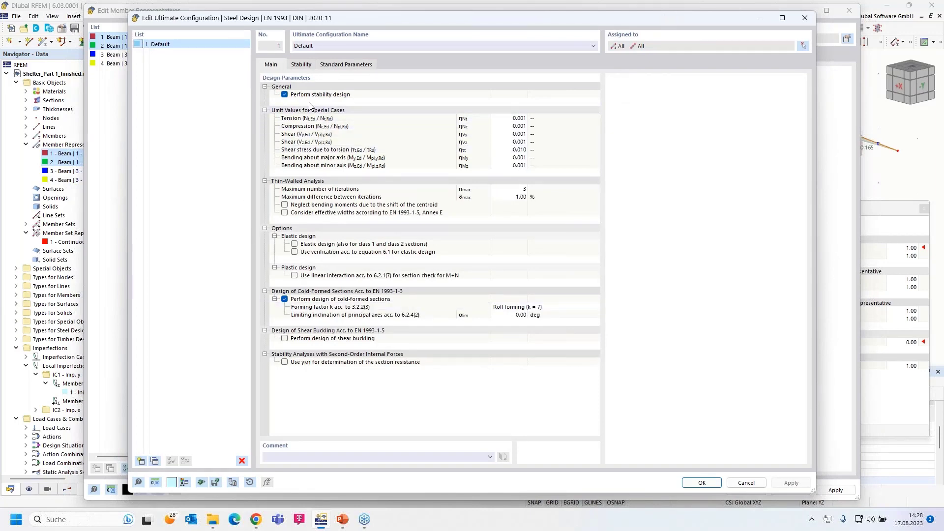
{"action": "left_click", "coordinate": [302, 66]}
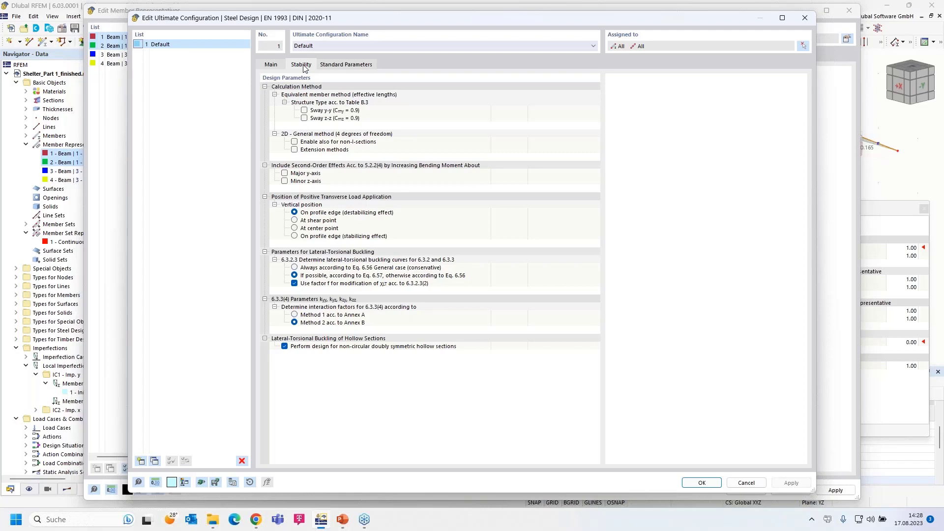
{"action": "left_click", "coordinate": [354, 68]}
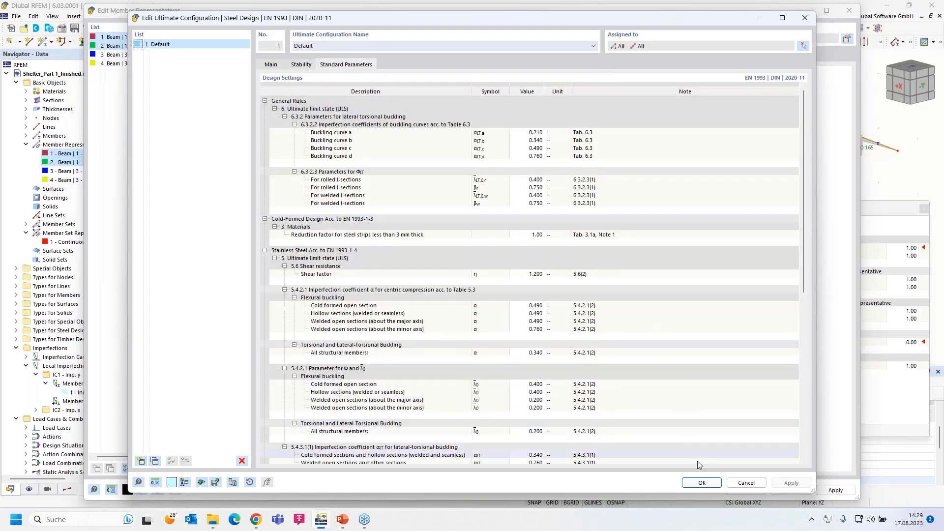
{"action": "left_click", "coordinate": [702, 484]}
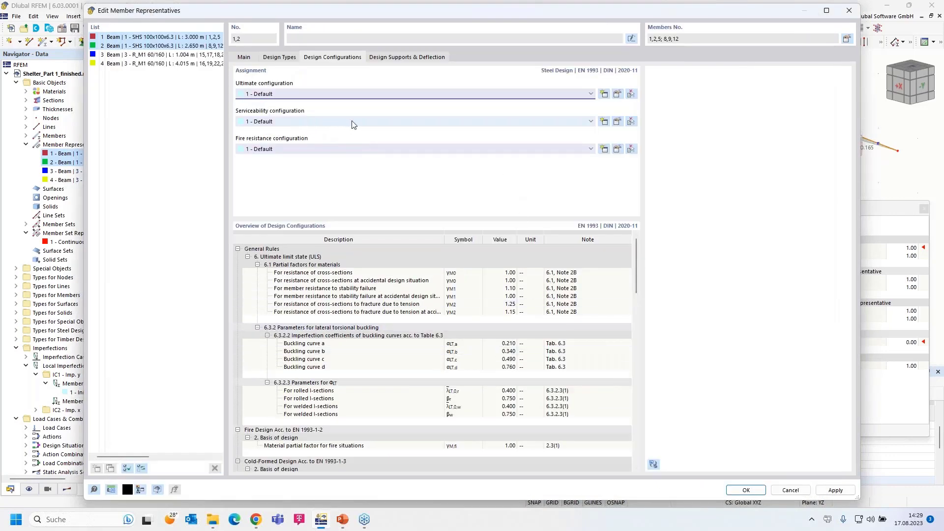
Step: Check the default serviceability deflection limits for the columns and clear their fire resistance configuration
{"action": "left_click", "coordinate": [618, 122]}
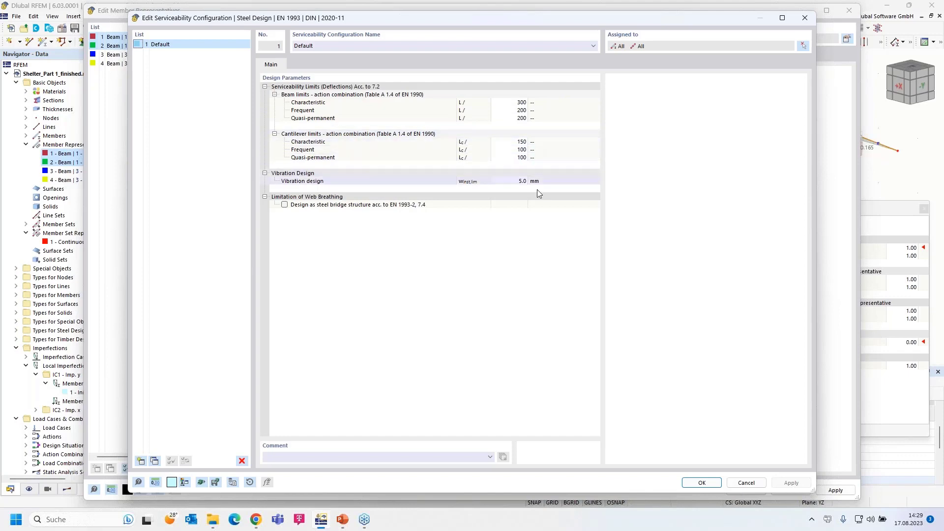
{"action": "left_click", "coordinate": [704, 483]}
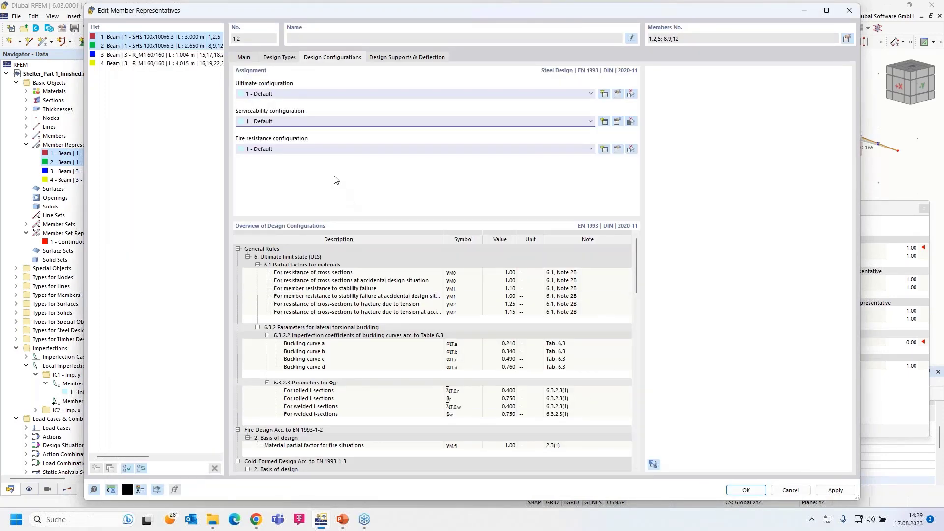
{"action": "left_click", "coordinate": [330, 149]}
{"action": "left_click", "coordinate": [320, 163]}
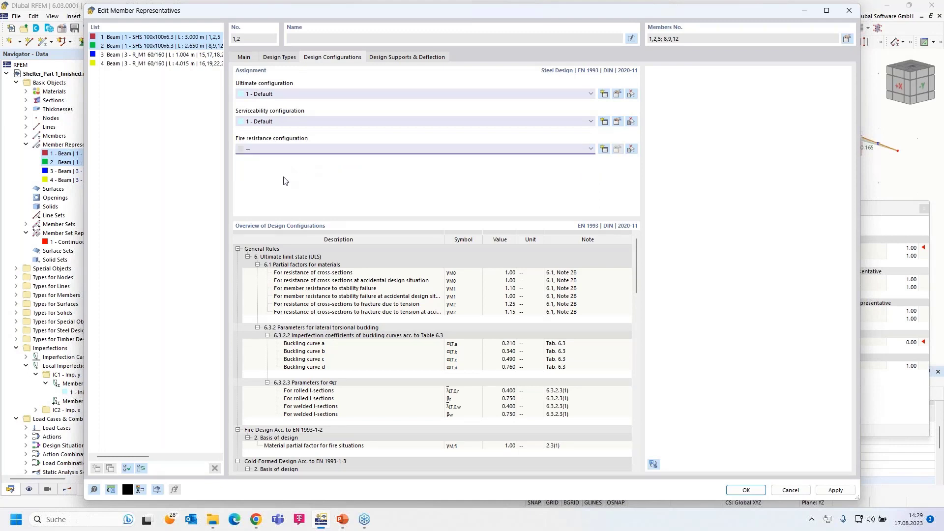
Step: Give the column representatives a General design support at member start, active in both z and y axes, and accept deleting the Timber Design results
{"action": "left_click", "coordinate": [407, 58]}
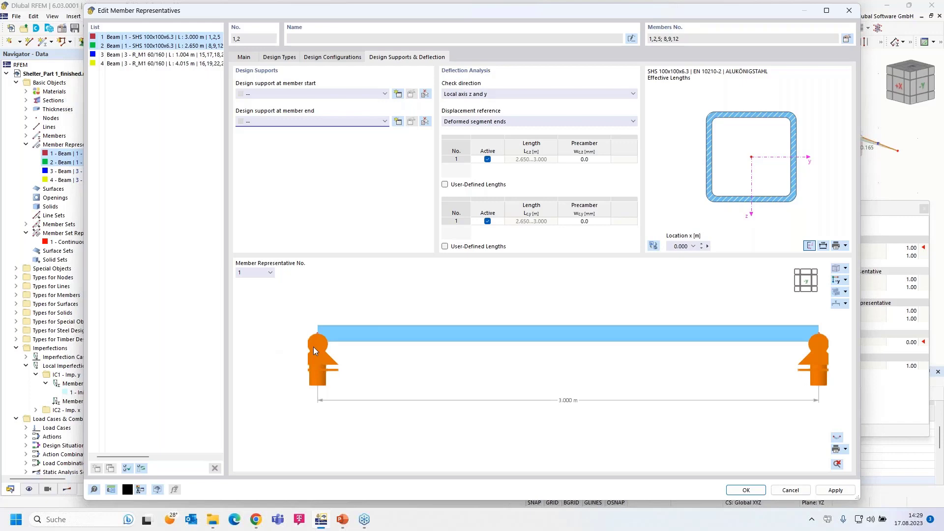
{"action": "left_click", "coordinate": [399, 95]}
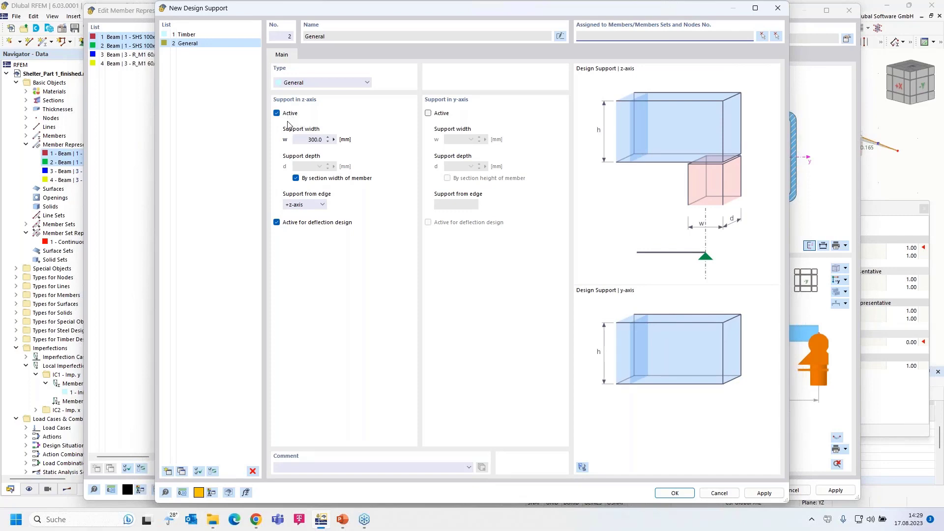
{"action": "left_click", "coordinate": [428, 114]}
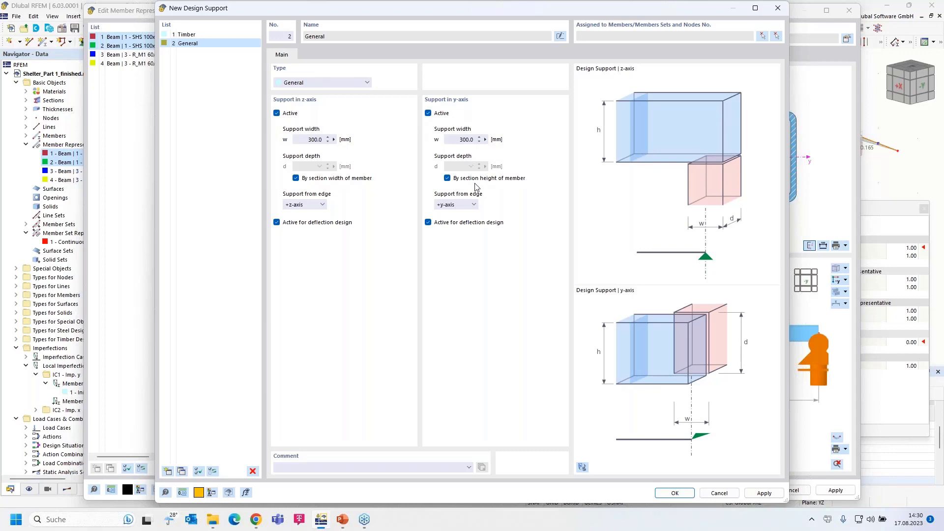
{"action": "left_click", "coordinate": [672, 492]}
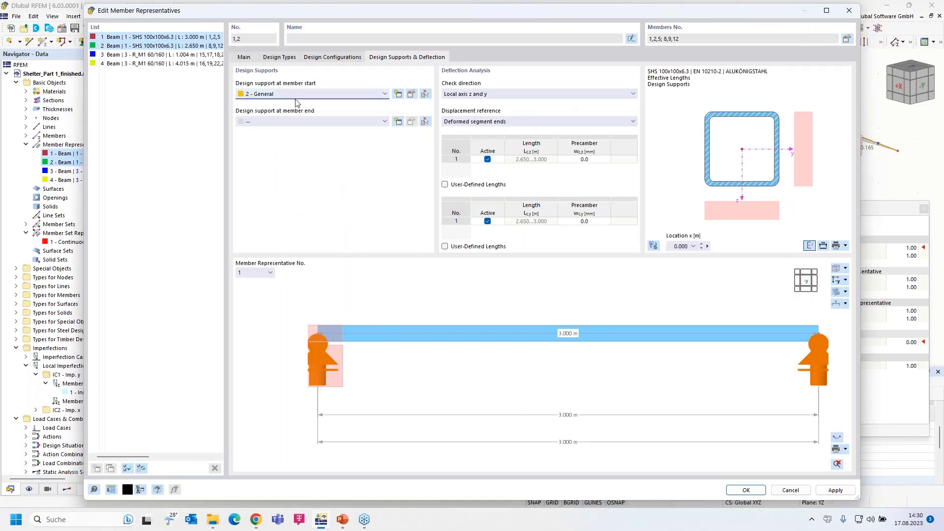
{"action": "mouse_move", "coordinate": [443, 370]}
{"action": "middle_mouse_down"}
{"action": "mouse_move", "coordinate": [416, 373]}
{"action": "mouse_move", "coordinate": [442, 368]}
{"action": "middle_mouse_up"}
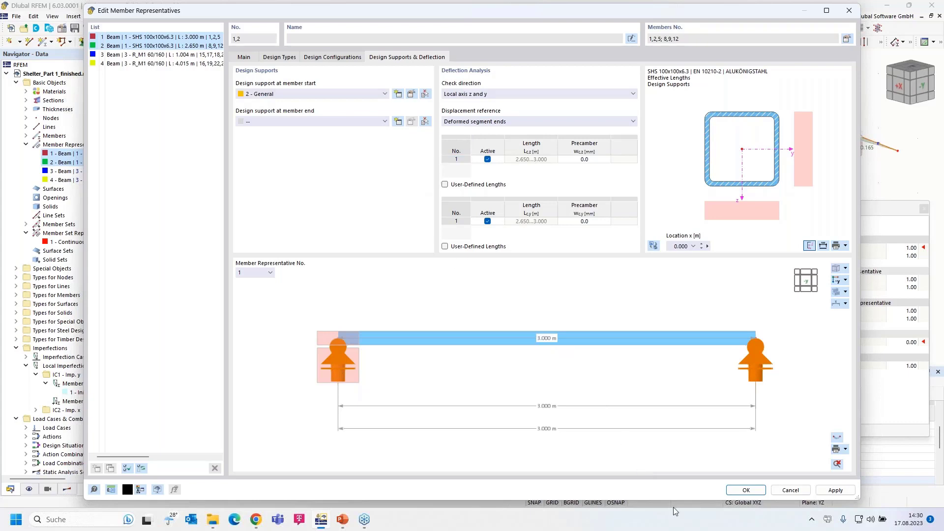
{"action": "left_click", "coordinate": [745, 491]}
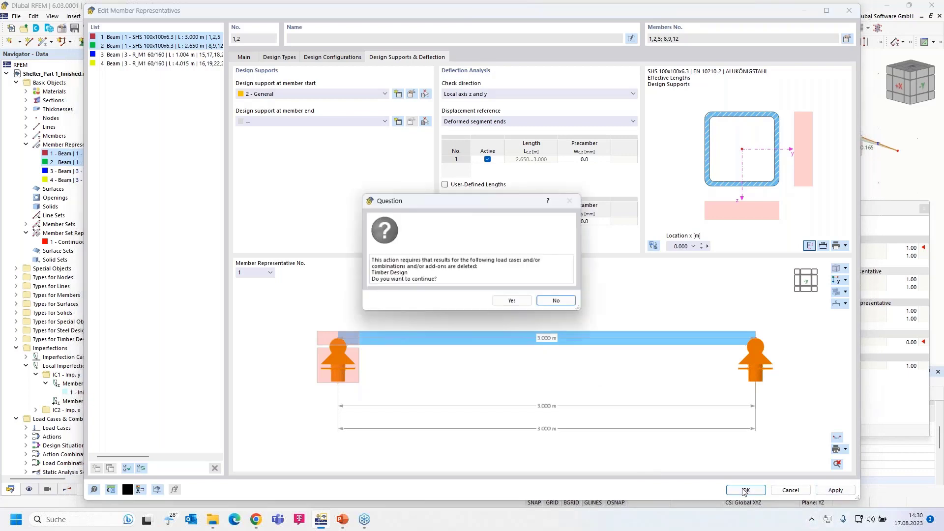
{"action": "left_click", "coordinate": [510, 301]}
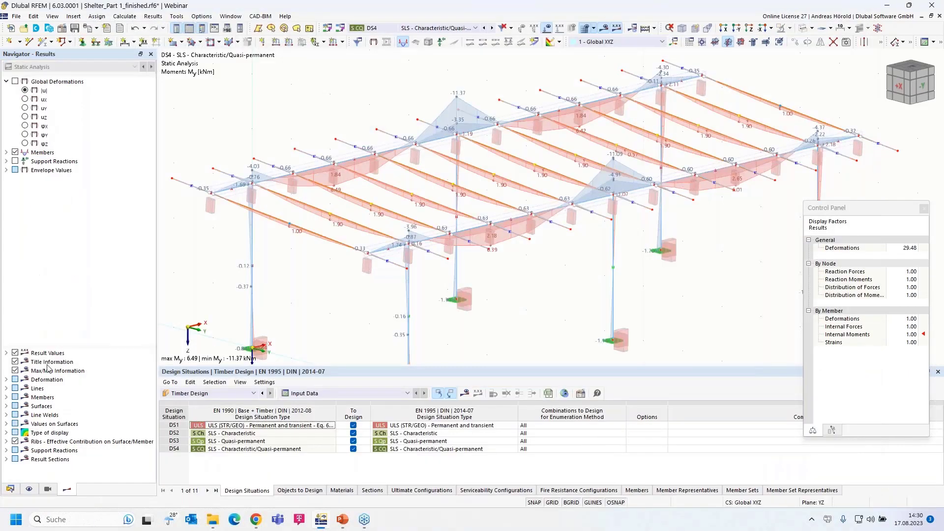
Step: Hide the results and inspect the properties of the HE 160 A continuous member set representative
{"action": "left_click", "coordinate": [10, 489]}
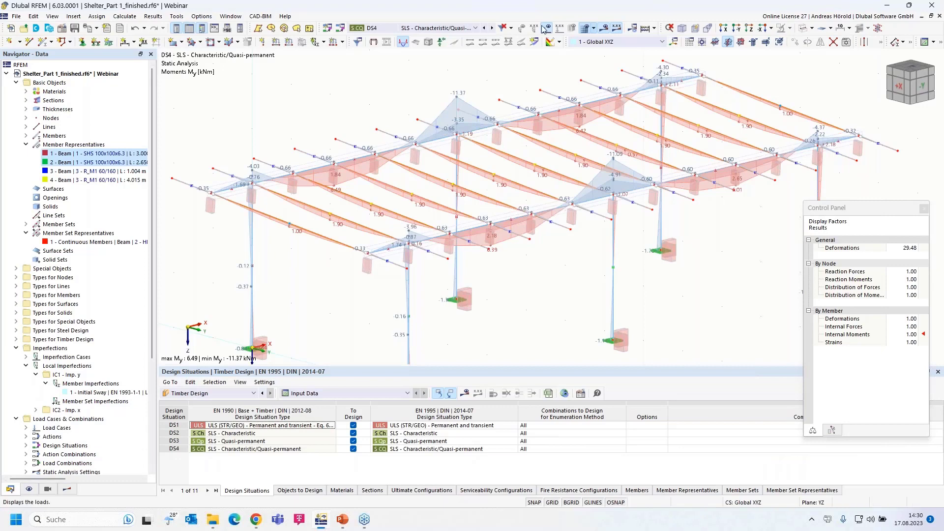
{"action": "left_click", "coordinate": [603, 28]}
{"action": "scroll", "coordinate": [83, 327], "scroll_direction": "down", "scroll_amount": 2}
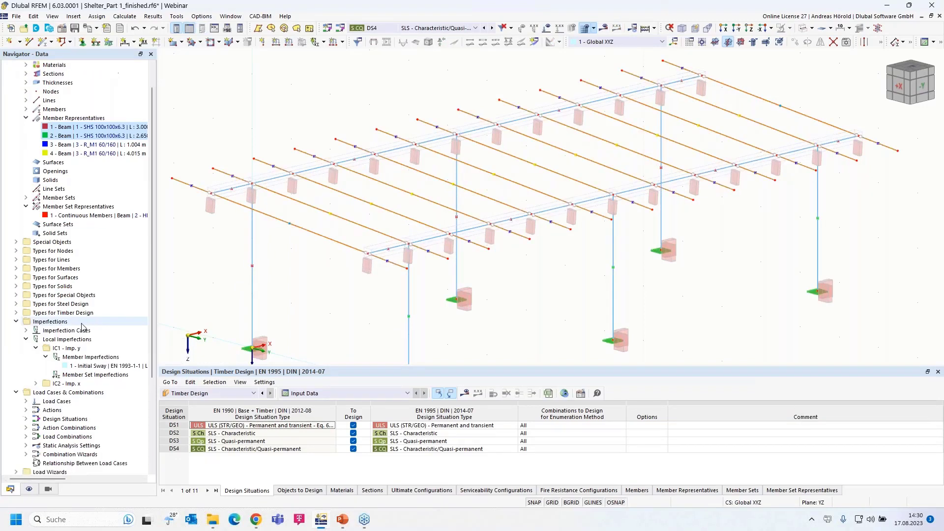
{"action": "scroll", "coordinate": [82, 327], "scroll_direction": "down", "scroll_amount": 1}
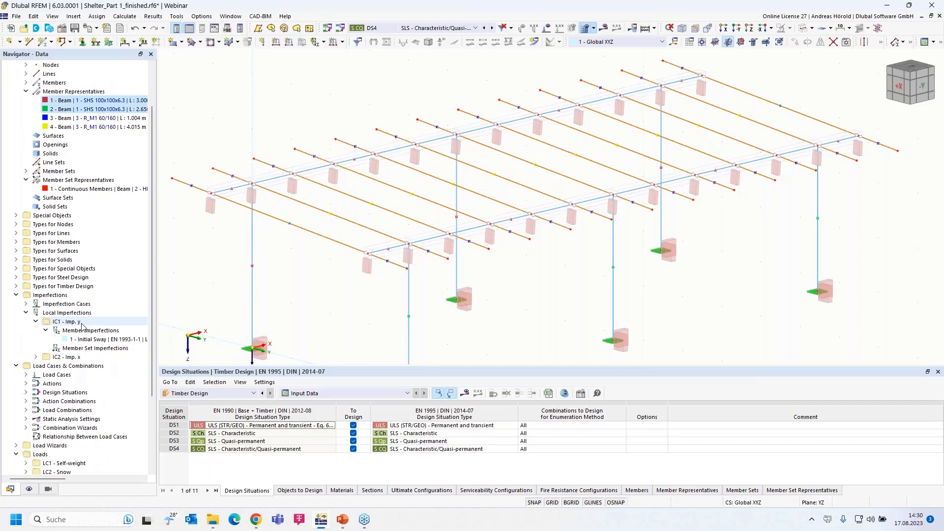
{"action": "left_click", "coordinate": [77, 190]}
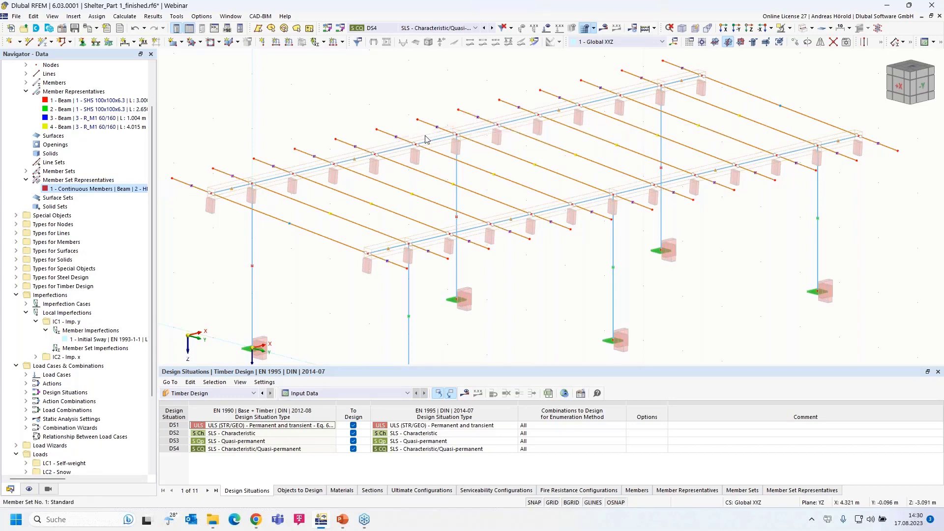
{"action": "double_click", "coordinate": [66, 190]}
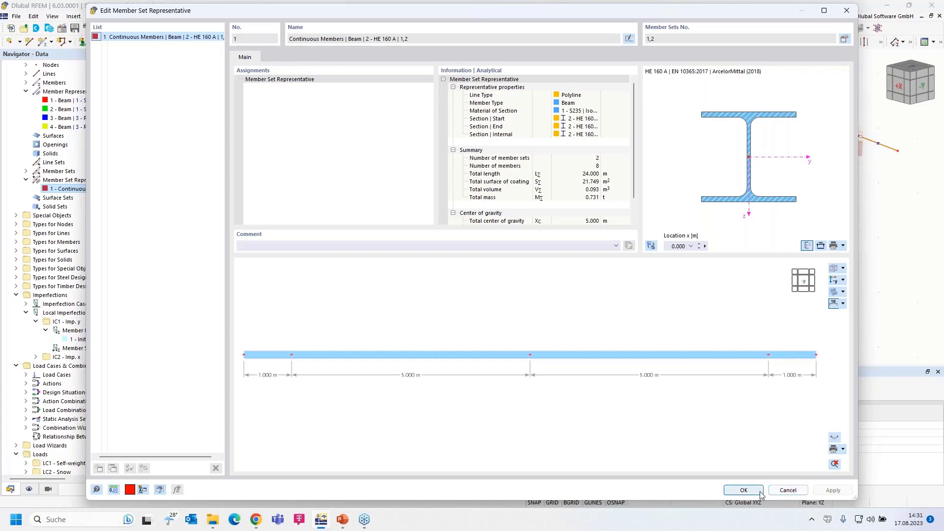
{"action": "left_click", "coordinate": [743, 490]}
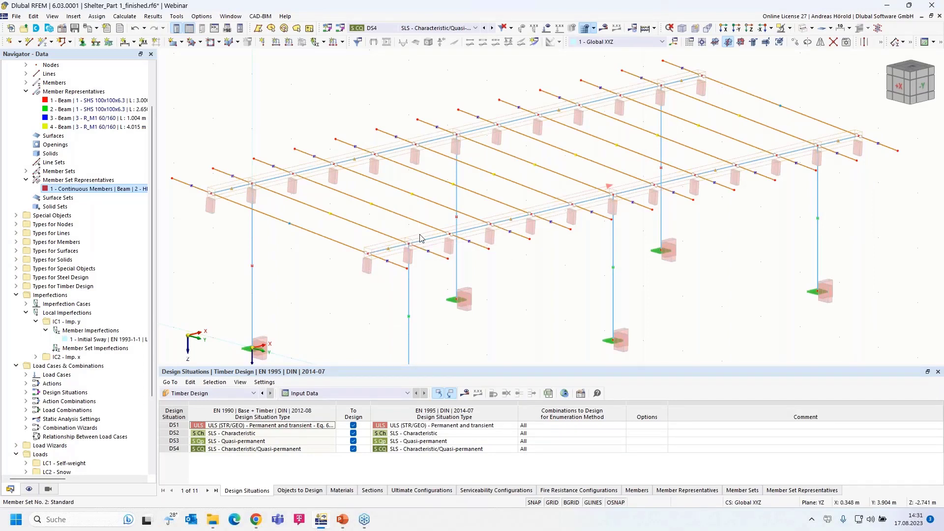
Step: Activate design properties for the two continuous member sets and apply the parent member set option to all their contained members
{"action": "double_click", "coordinate": [421, 238]}
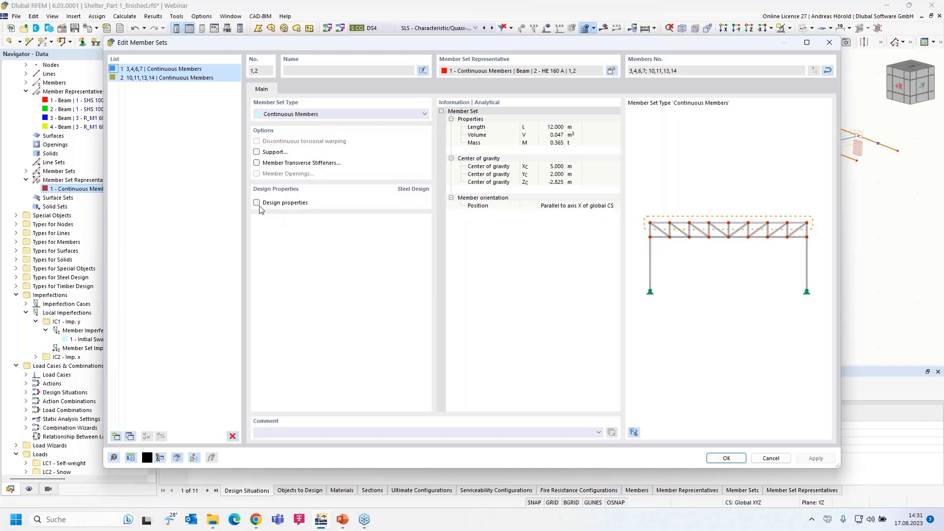
{"action": "left_click", "coordinate": [257, 203]}
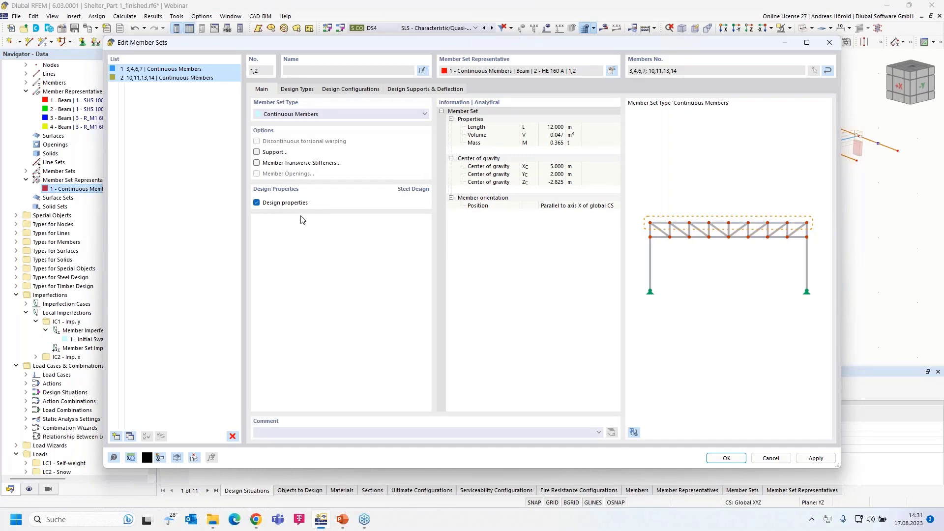
{"action": "left_click", "coordinate": [295, 90]}
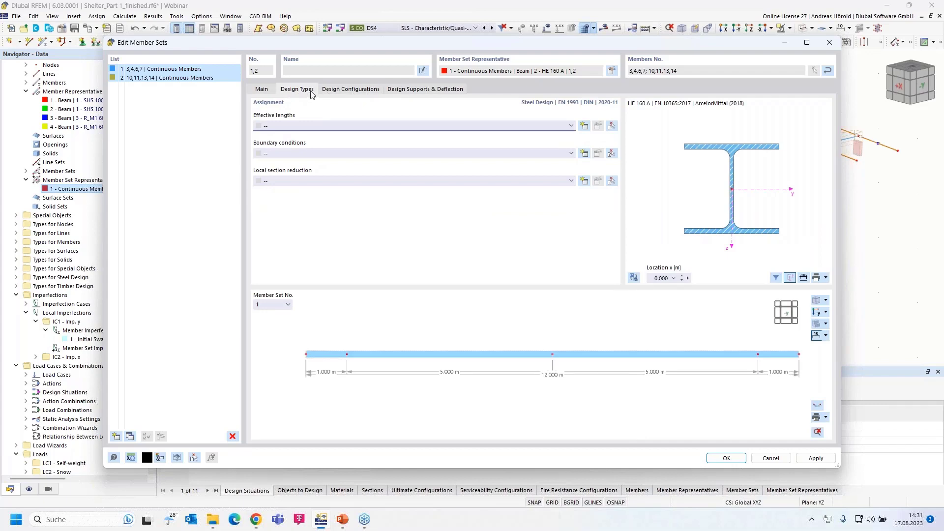
{"action": "left_click", "coordinate": [342, 90]}
{"action": "left_click", "coordinate": [263, 90]}
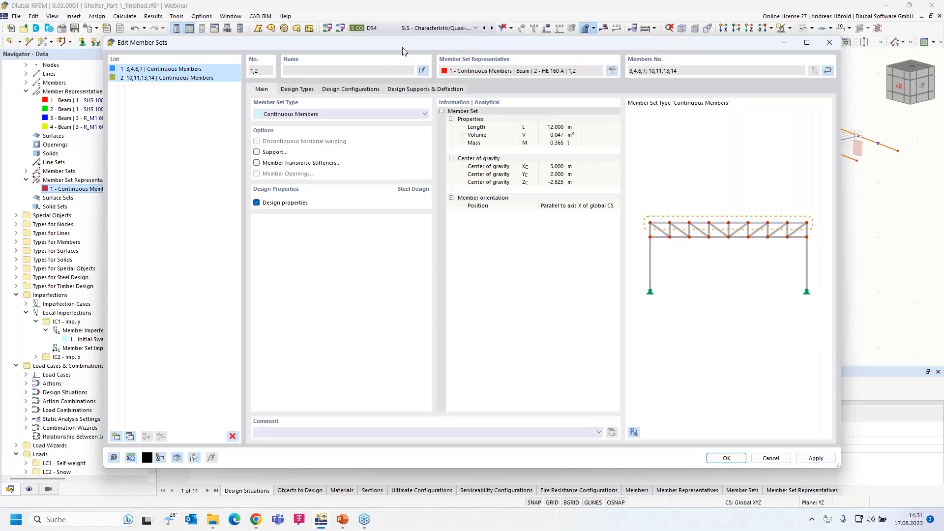
{"action": "left_click_drag", "start_coordinate": [403, 51], "coordinate": [488, 62]}
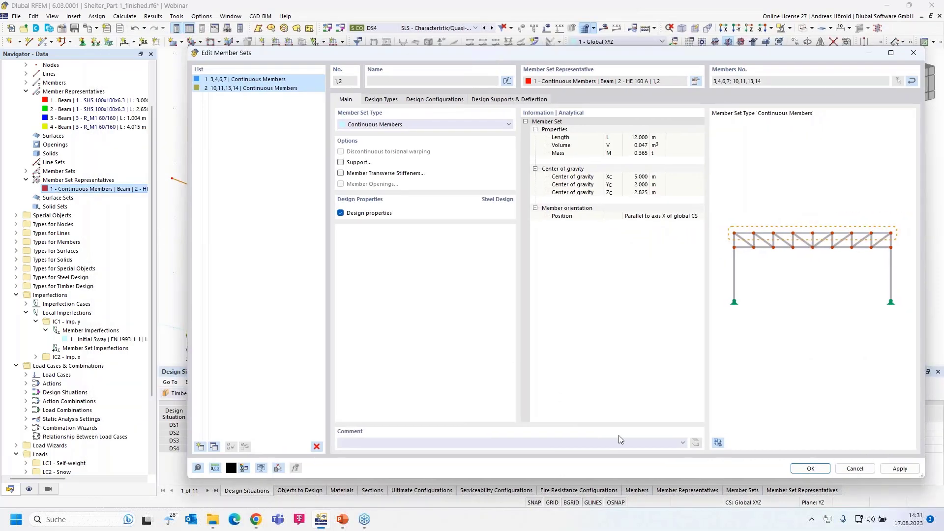
{"action": "left_click", "coordinate": [812, 470]}
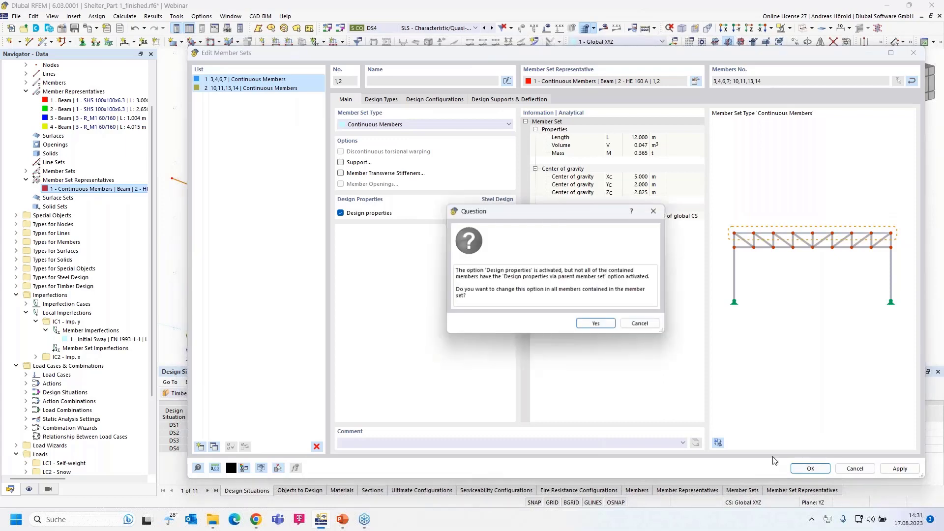
{"action": "left_click", "coordinate": [597, 326]}
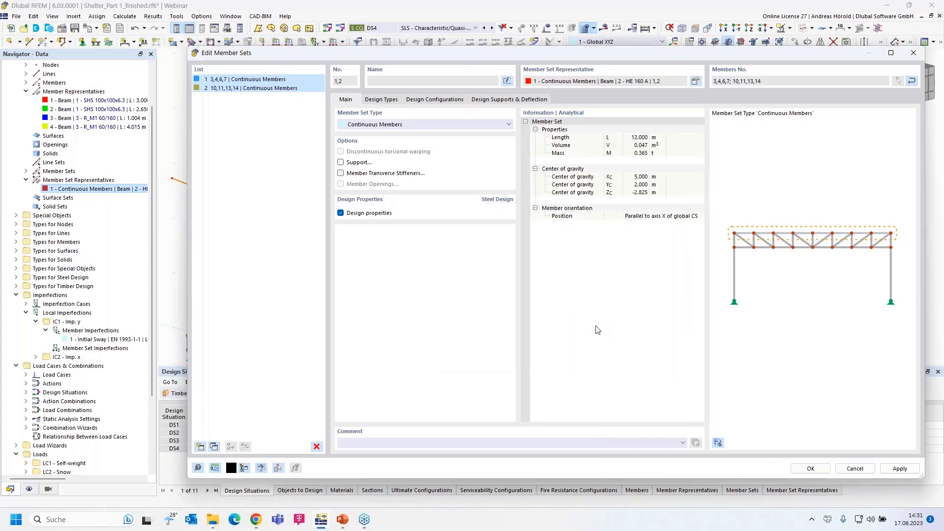
Step: Create a steel effective lengths definition for the HE 160 A member set representative and import its intermediate nodes from the beam member set
{"action": "double_click", "coordinate": [62, 191]}
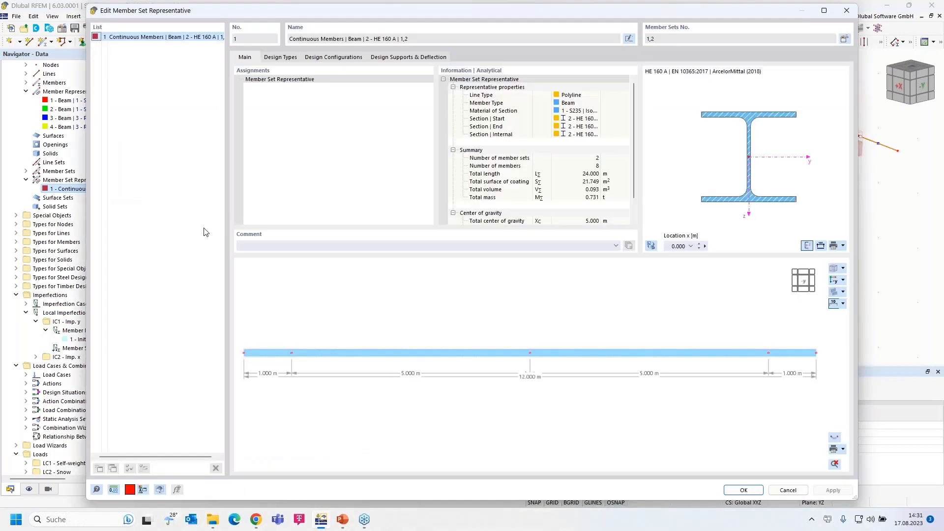
{"action": "left_click", "coordinate": [281, 58]}
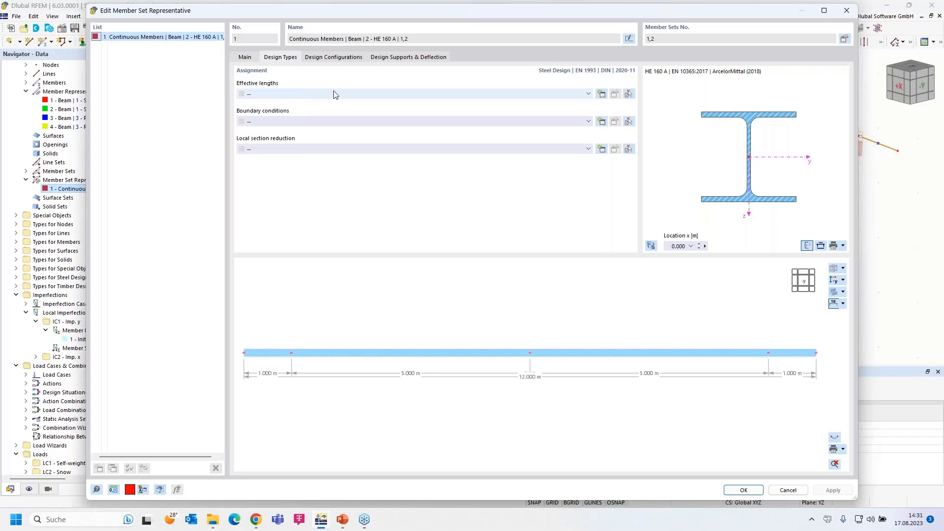
{"action": "left_click", "coordinate": [603, 95]}
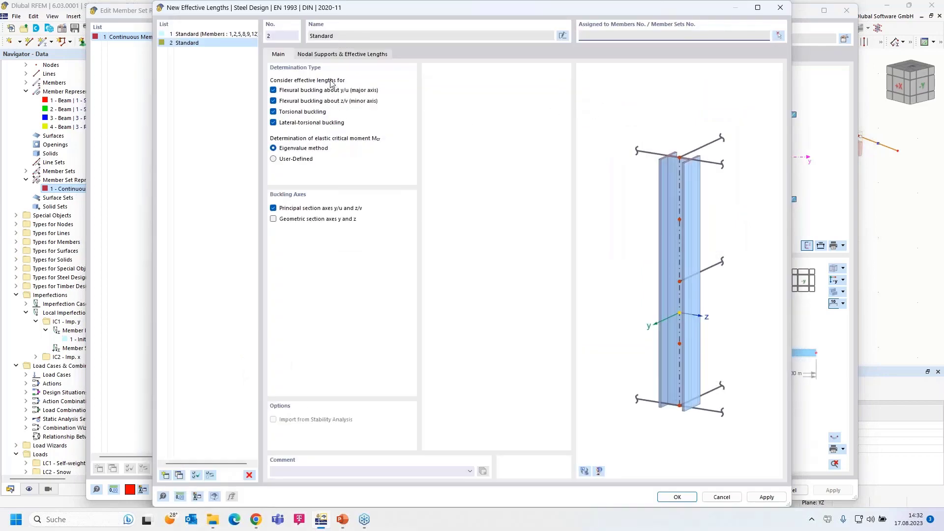
{"action": "left_click", "coordinate": [326, 55]}
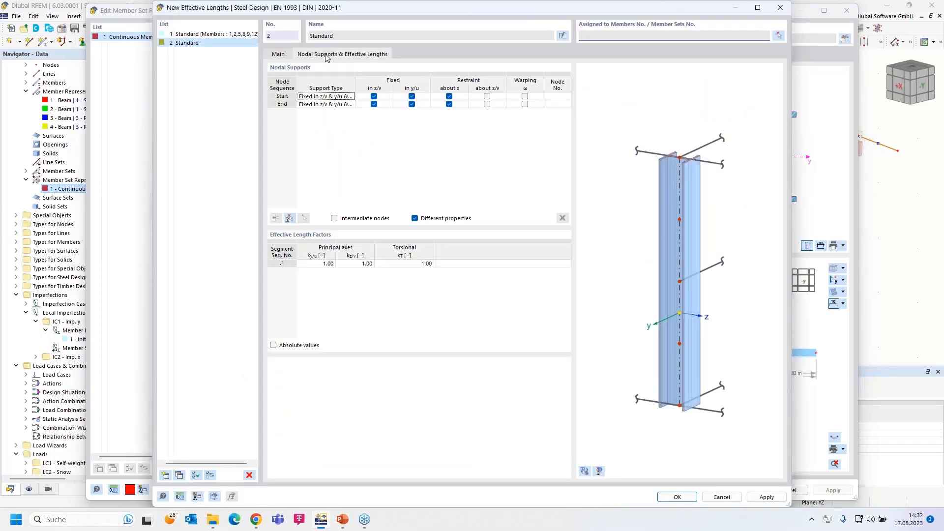
{"action": "left_click", "coordinate": [289, 218]}
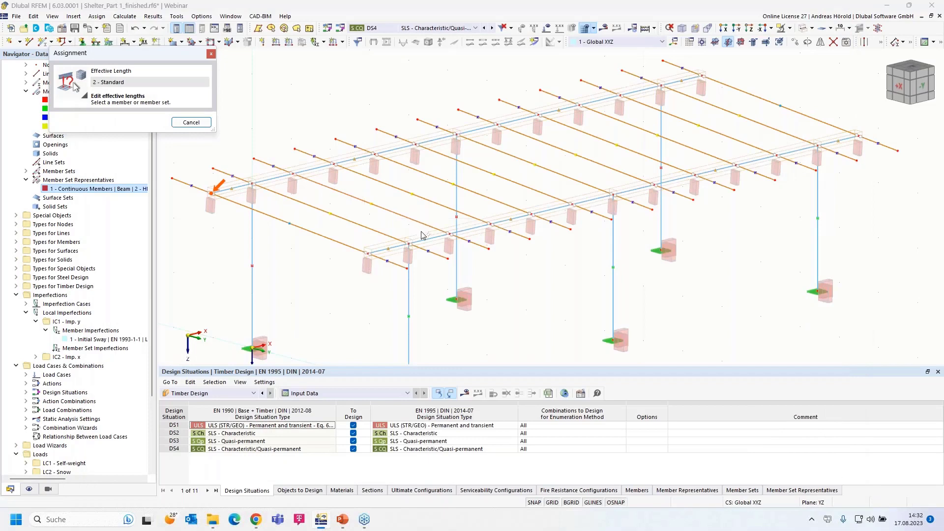
{"action": "left_click", "coordinate": [422, 236]}
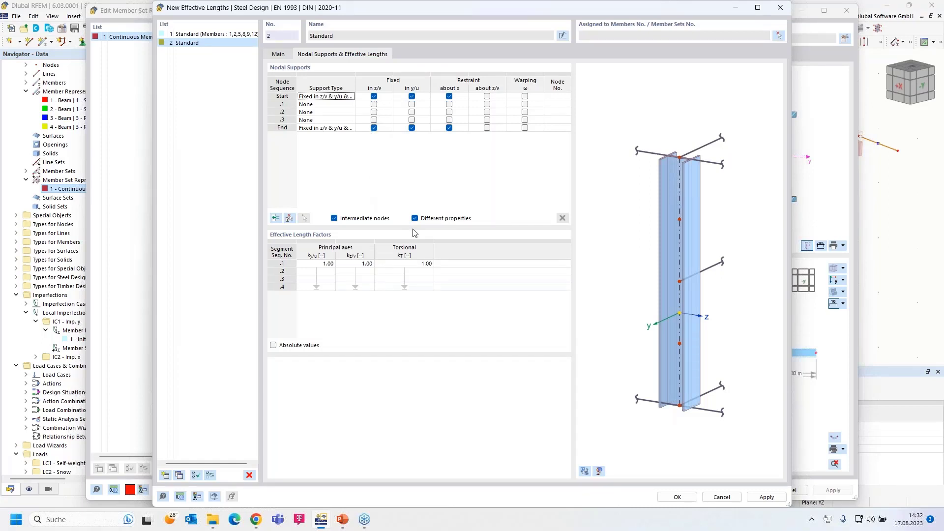
{"action": "left_click", "coordinate": [677, 497]}
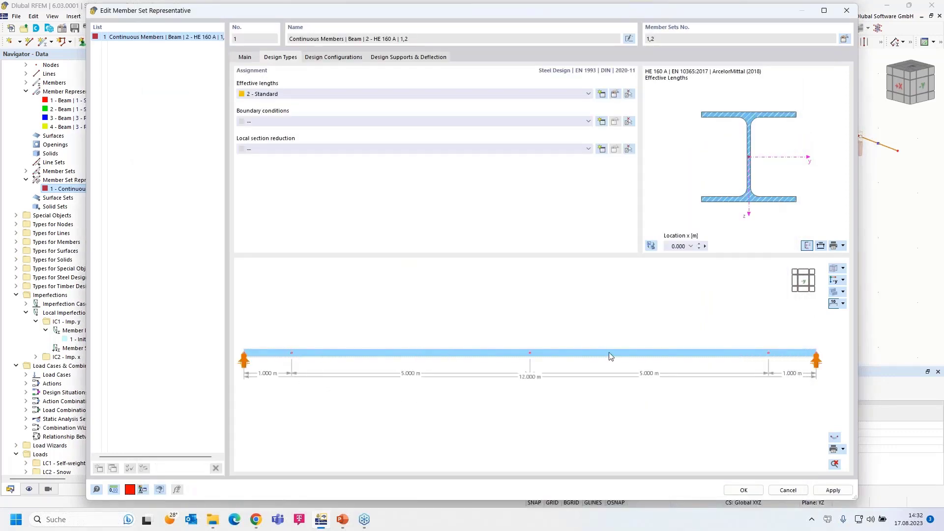
{"action": "left_click", "coordinate": [744, 490]}
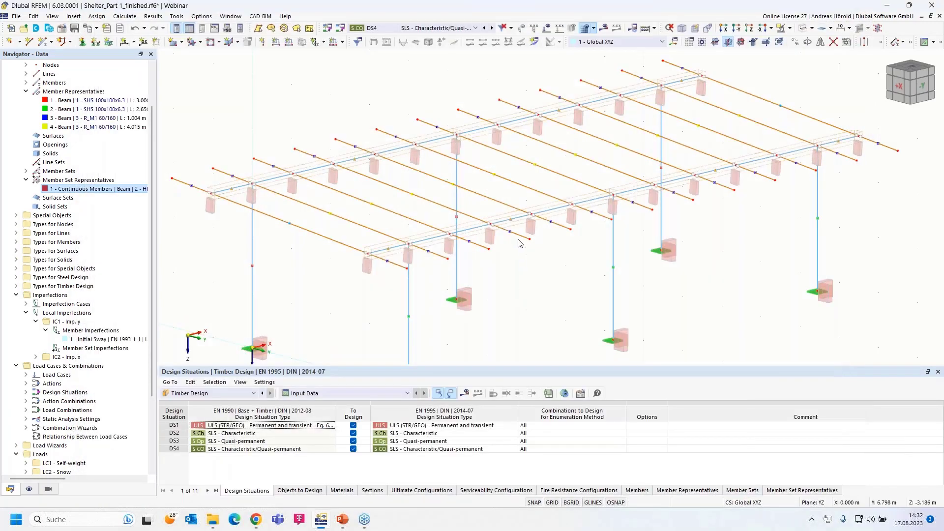
Step: Connect the crossing members at both steel beams so the beams are divided at each rafter, and accept deleting all results
{"action": "scroll", "coordinate": [515, 229], "scroll_direction": "up", "scroll_amount": 2}
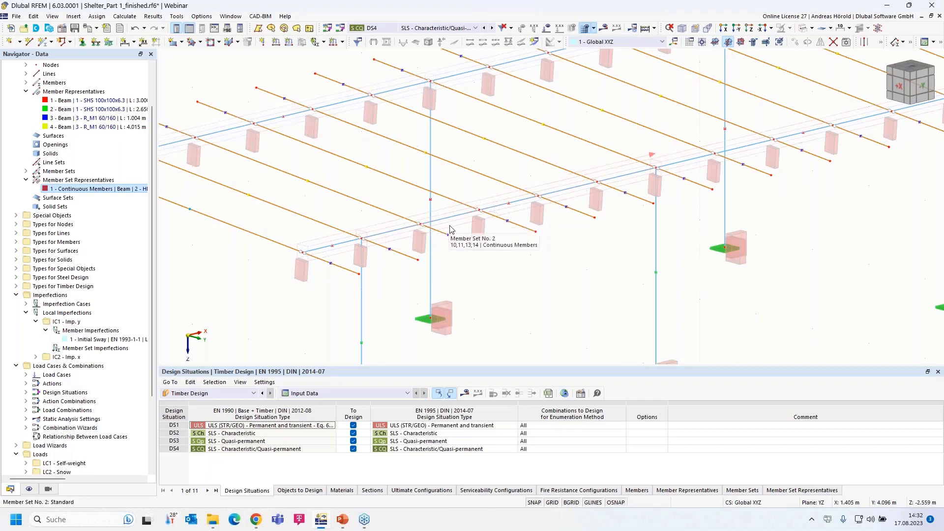
{"action": "scroll", "coordinate": [415, 258], "scroll_direction": "up", "scroll_amount": 3}
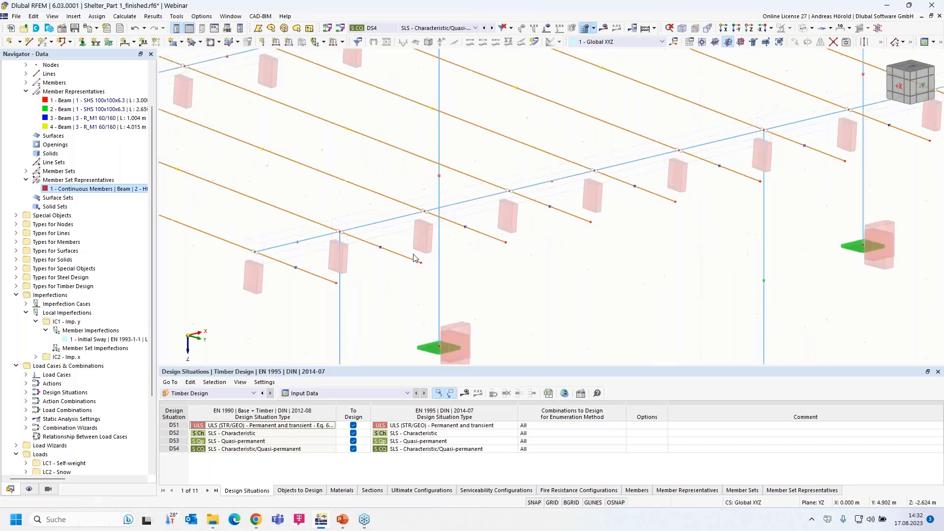
{"action": "middle_click_drag", "start_coordinate": [319, 290], "coordinate": [549, 230]}
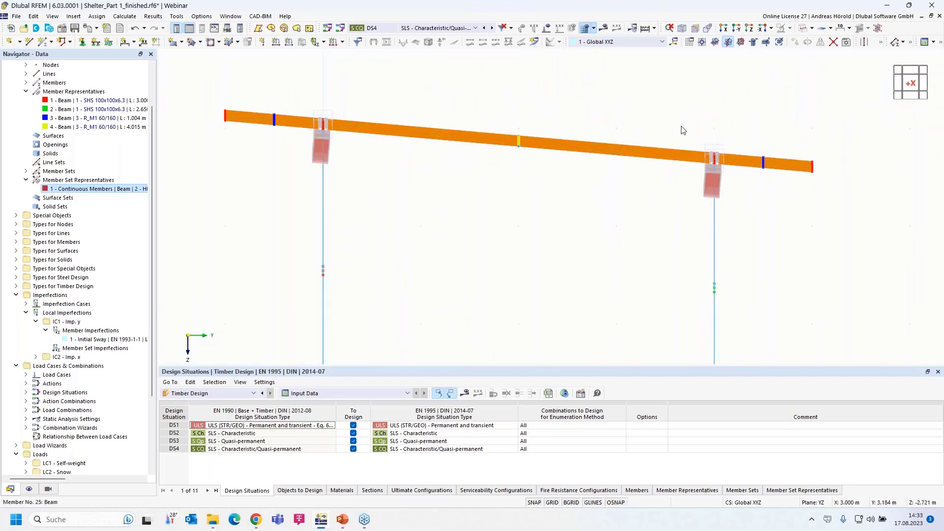
{"action": "left_click", "coordinate": [834, 42]}
{"action": "left_click_drag", "start_coordinate": [299, 174], "coordinate": [361, 102]}
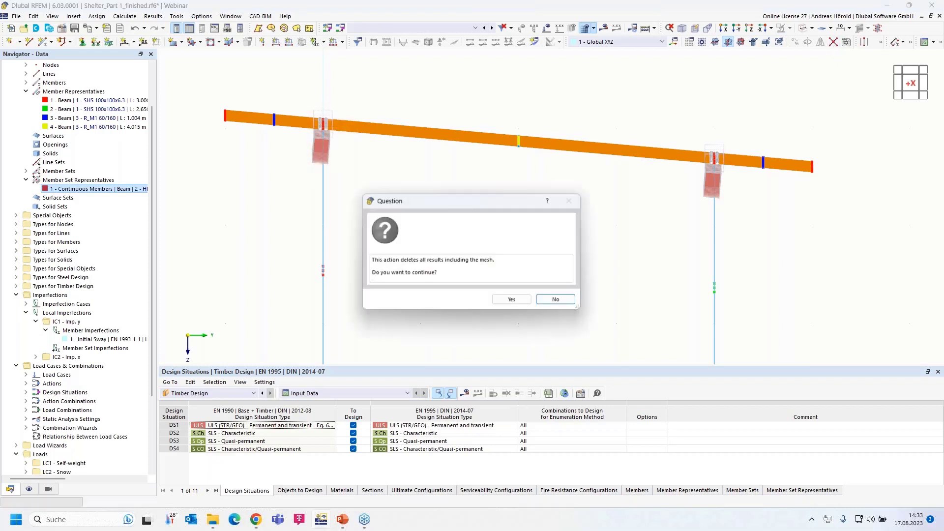
{"action": "left_click", "coordinate": [520, 303]}
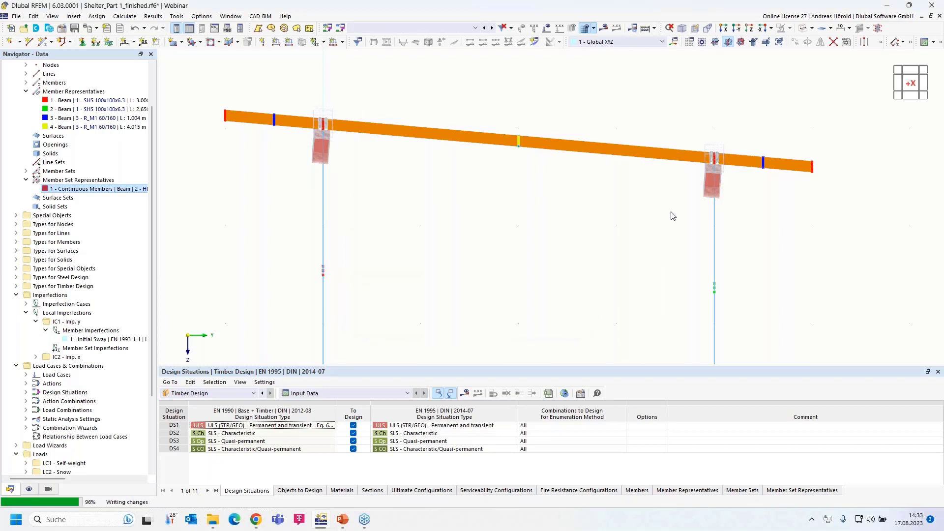
{"action": "left_click_drag", "start_coordinate": [677, 210], "coordinate": [742, 119]}
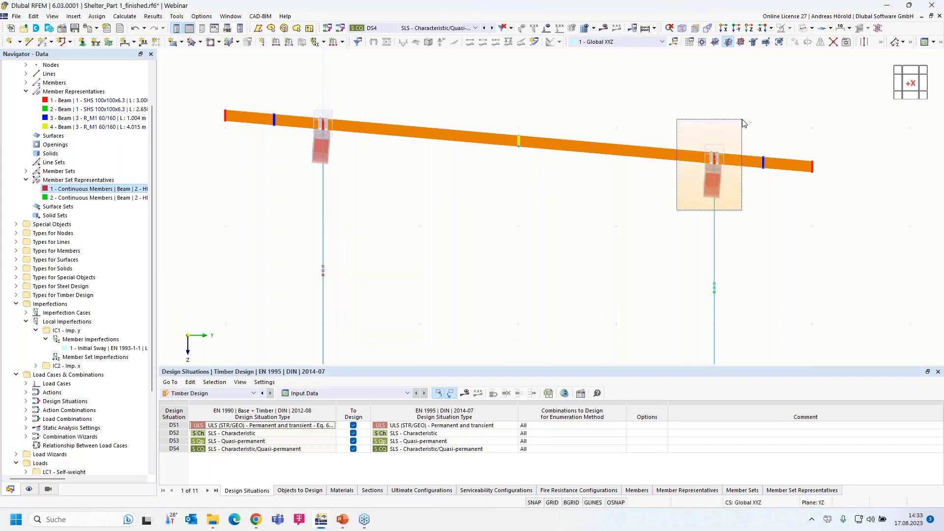
{"action": "scroll", "coordinate": [779, 237], "scroll_direction": "down", "scroll_amount": 1}
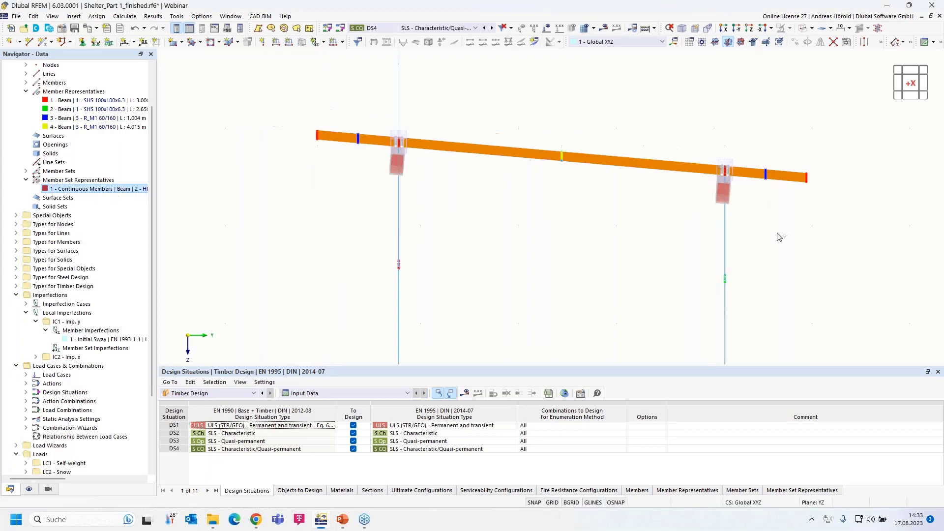
{"action": "middle_click_drag", "start_coordinate": [778, 237], "coordinate": [548, 221], "text": "ctrl"}
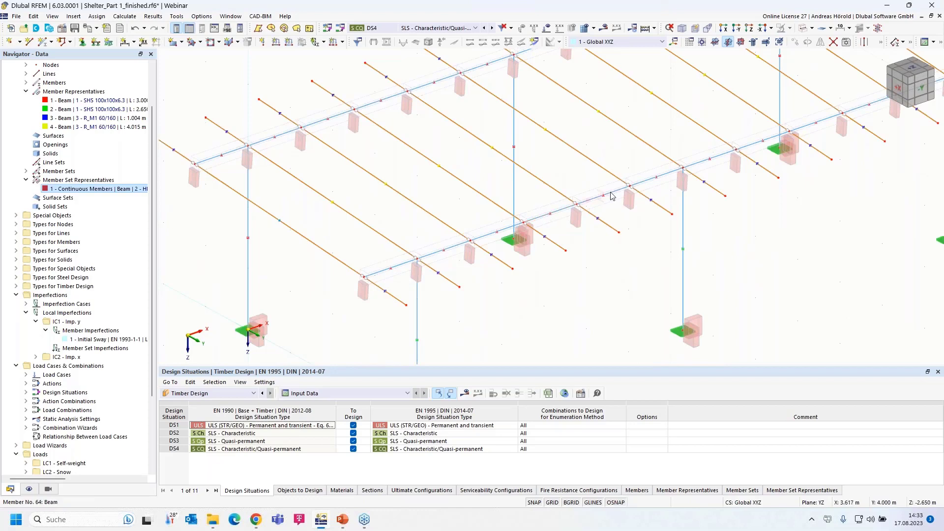
{"action": "scroll", "coordinate": [602, 197], "scroll_direction": "up", "scroll_amount": 3}
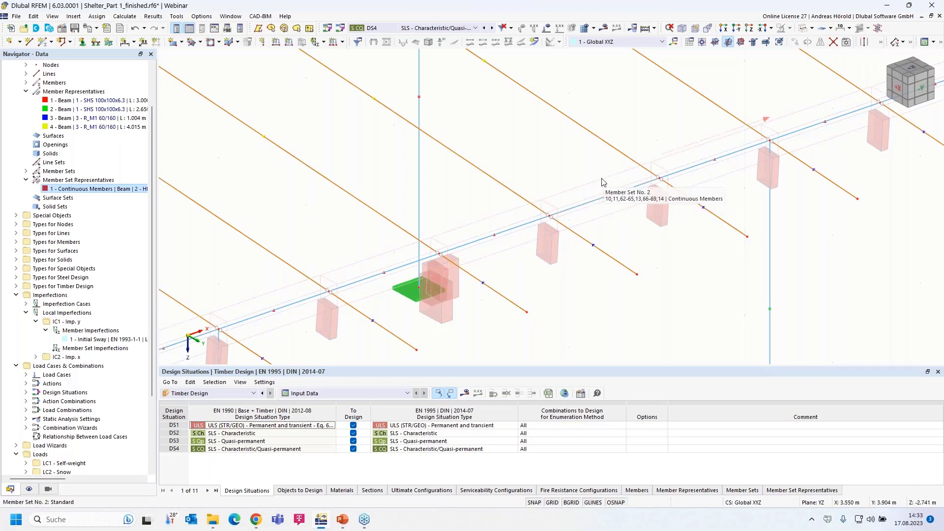
{"action": "scroll", "coordinate": [602, 182], "scroll_direction": "down", "scroll_amount": 5}
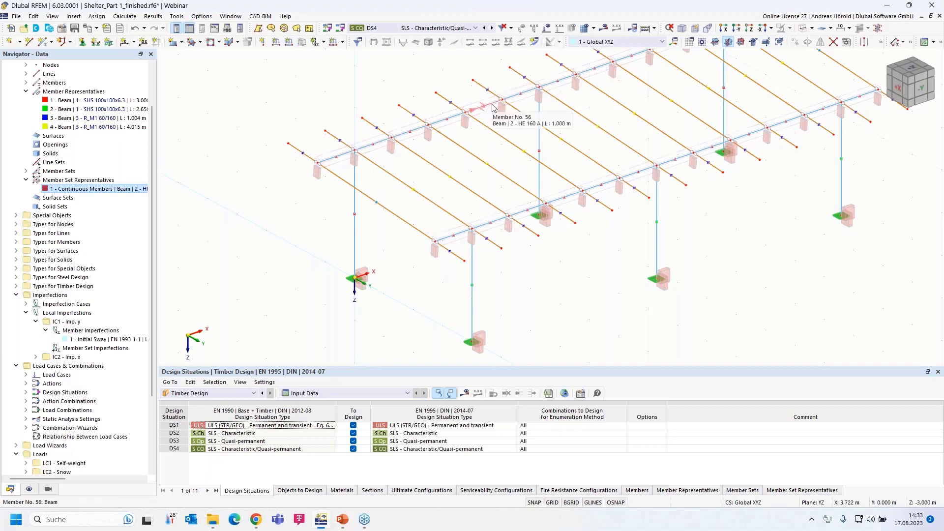
Step: Reopen effective lengths 2 of the member set representative and reimport its nodal supports from the divided beam member set
{"action": "double_click", "coordinate": [64, 190]}
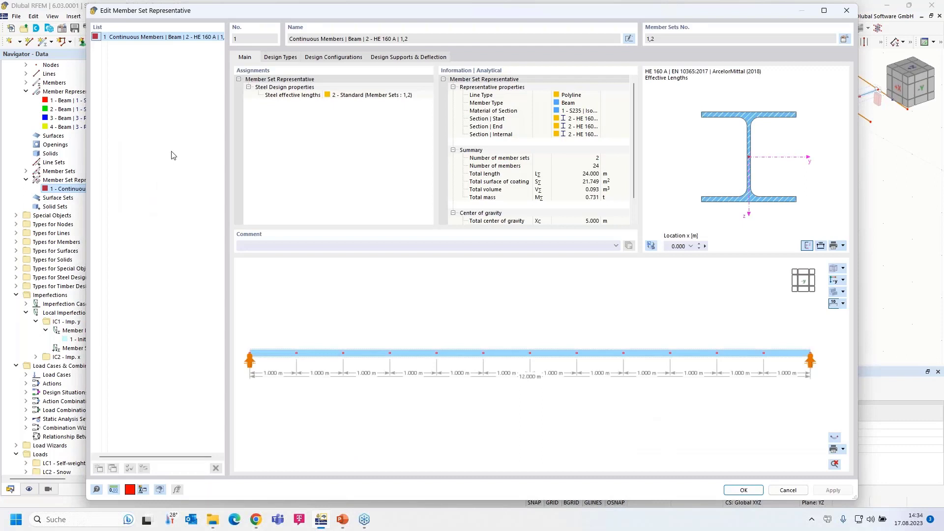
{"action": "left_click", "coordinate": [289, 58]}
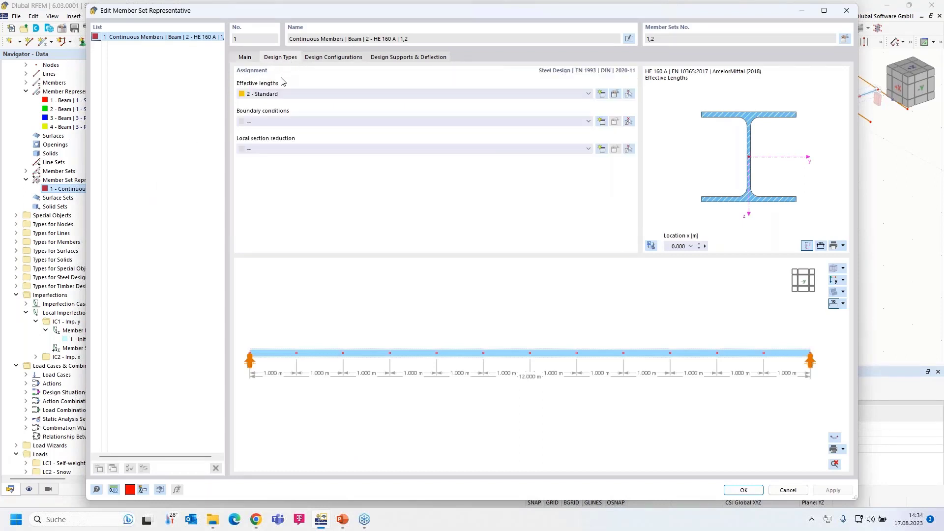
{"action": "left_click", "coordinate": [615, 95]}
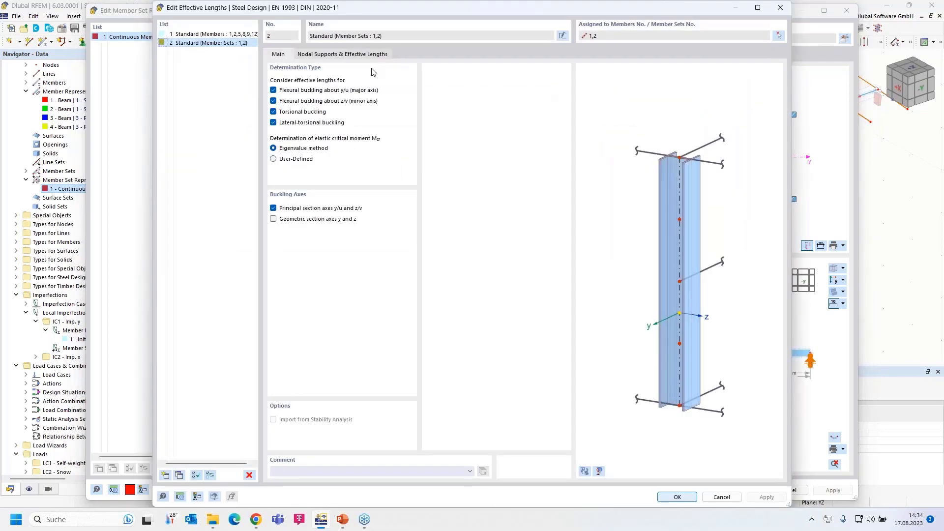
{"action": "left_click", "coordinate": [343, 55]}
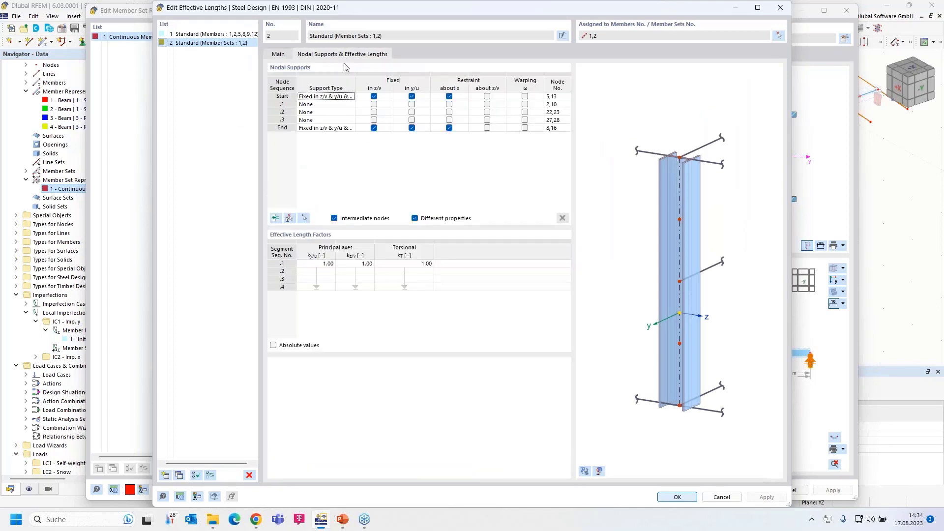
{"action": "left_click", "coordinate": [290, 219]}
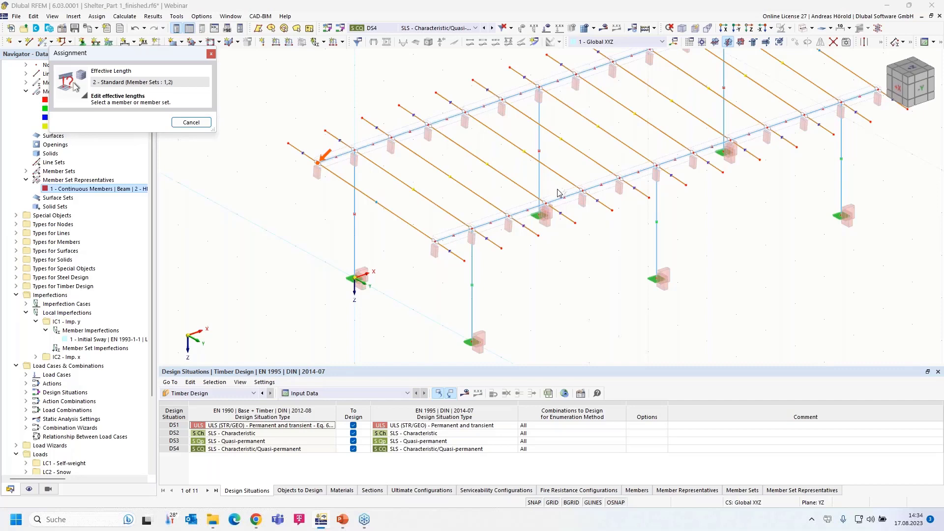
{"action": "left_click", "coordinate": [560, 195]}
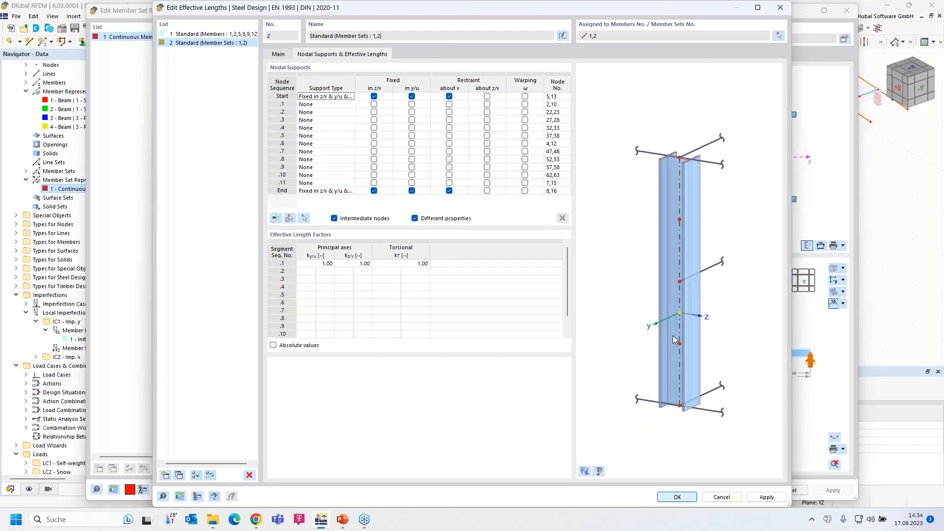
Step: Display the 3D model in the effective lengths preview and examine the node numbers and local axes along both beams
{"action": "left_click", "coordinate": [584, 471]}
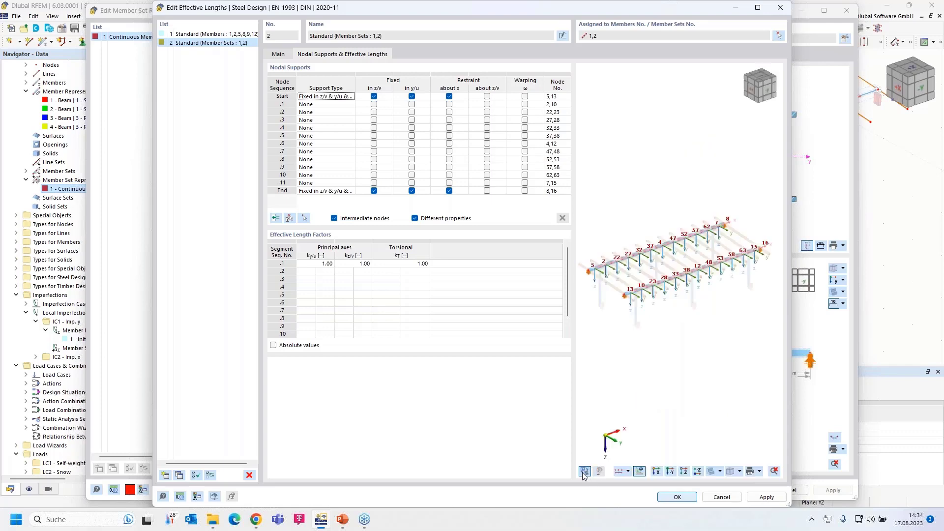
{"action": "scroll", "coordinate": [635, 281], "scroll_direction": "up", "scroll_amount": 6}
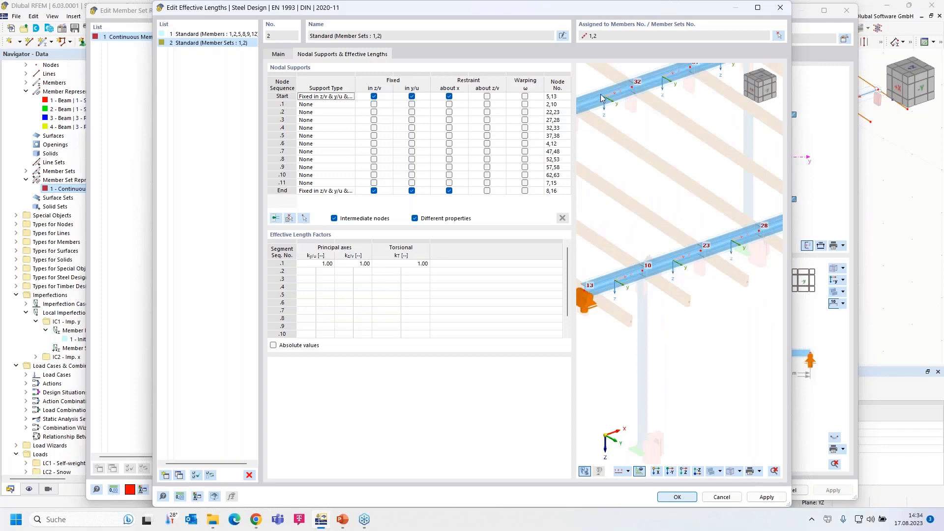
{"action": "scroll", "coordinate": [639, 166], "scroll_direction": "down", "scroll_amount": 3}
{"action": "middle_click_drag", "start_coordinate": [638, 213], "coordinate": [680, 247]}
{"action": "scroll", "coordinate": [630, 233], "scroll_direction": "down", "scroll_amount": 1}
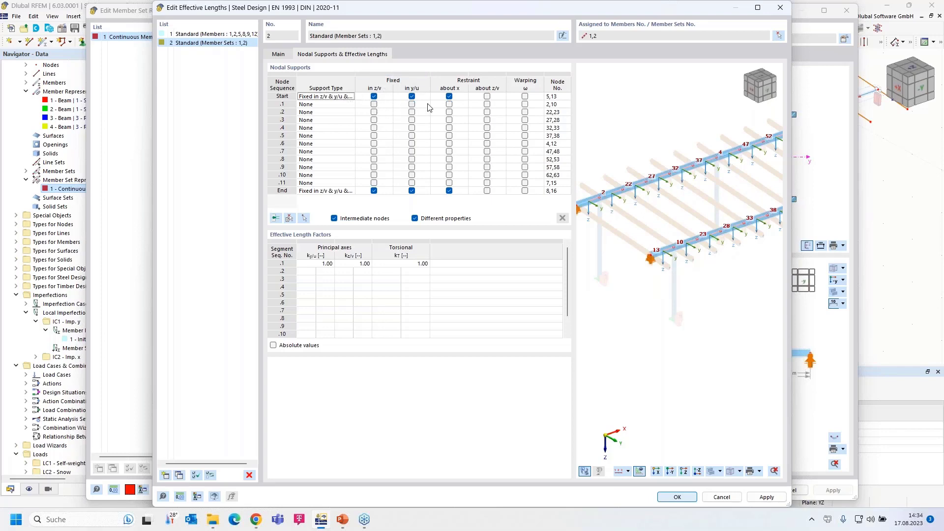
Step: Pick nodes 13, 23, 28, 33, 38, 48, 53, 58, 63 and 16 along one beam for nodal supports, leaving out the column nodes
{"action": "left_click", "coordinate": [305, 218]}
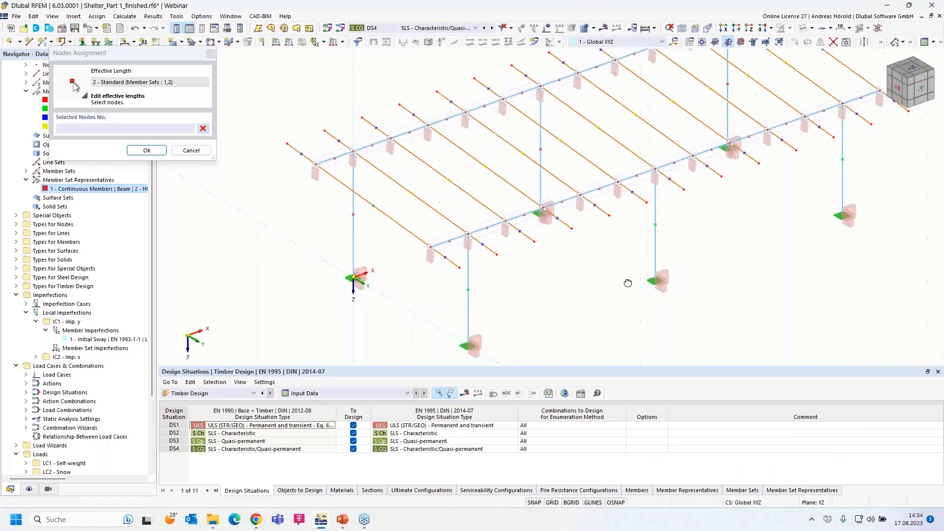
{"action": "middle_click_drag", "start_coordinate": [628, 283], "coordinate": [556, 351], "text": "ctrl"}
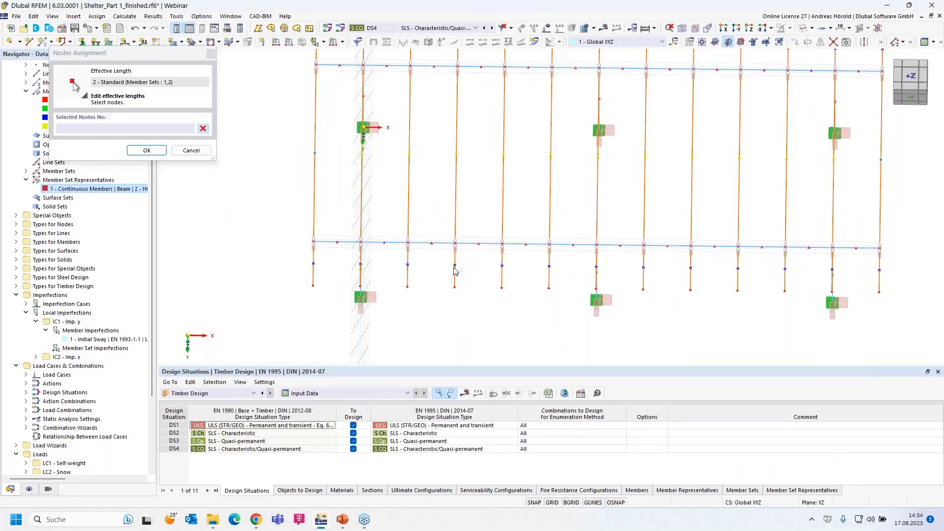
{"action": "left_click_drag", "start_coordinate": [301, 262], "coordinate": [328, 226]}
{"action": "left_click_drag", "start_coordinate": [394, 252], "coordinate": [576, 221]}
{"action": "left_click_drag", "start_coordinate": [628, 258], "coordinate": [800, 232]}
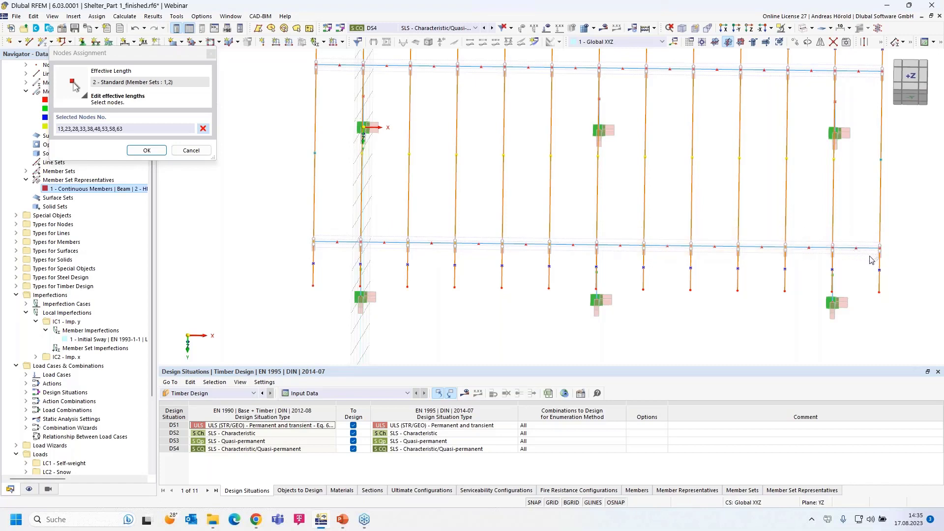
{"action": "left_click_drag", "start_coordinate": [870, 261], "coordinate": [886, 251]}
{"action": "left_click", "coordinate": [146, 152]}
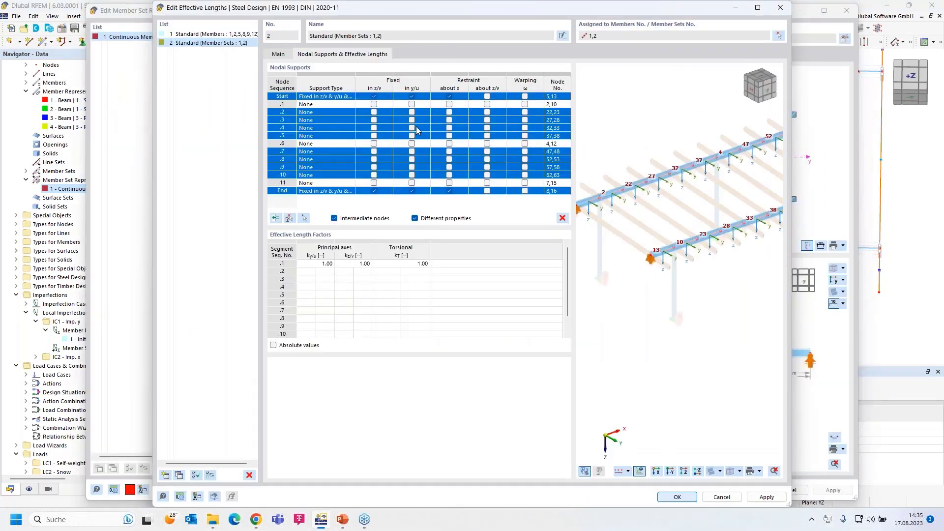
Step: Set the selected nodal supports to fixed in y/u only, removing the z/v fixity and the restraint about x
{"action": "left_click", "coordinate": [375, 97]}
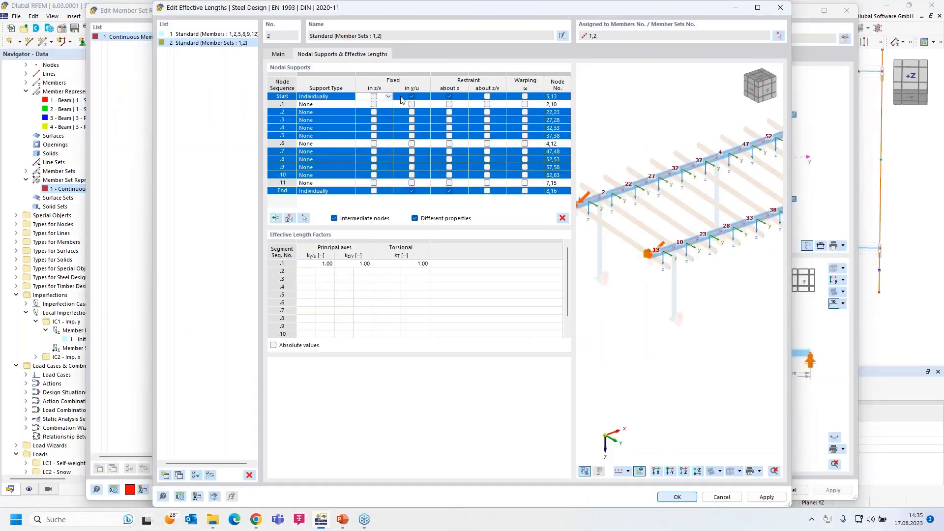
{"action": "left_click", "coordinate": [449, 97]}
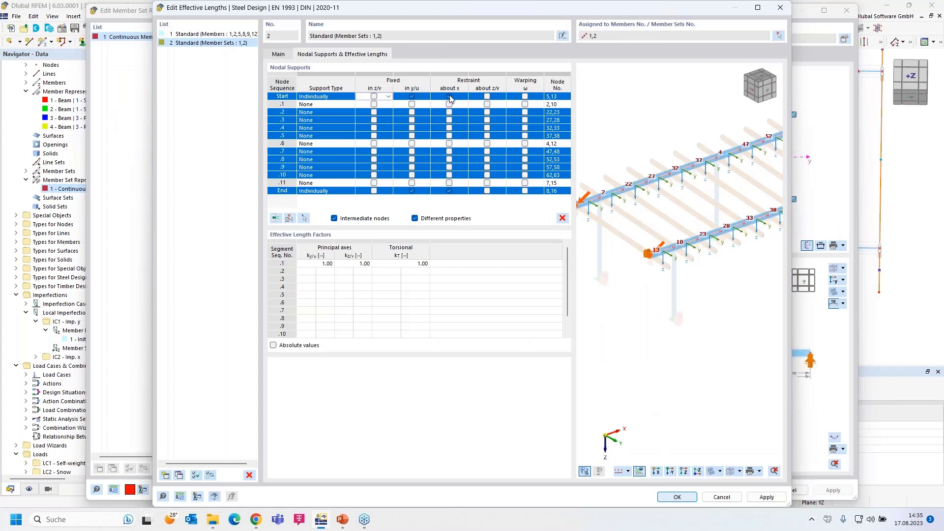
{"action": "left_click", "coordinate": [412, 97]}
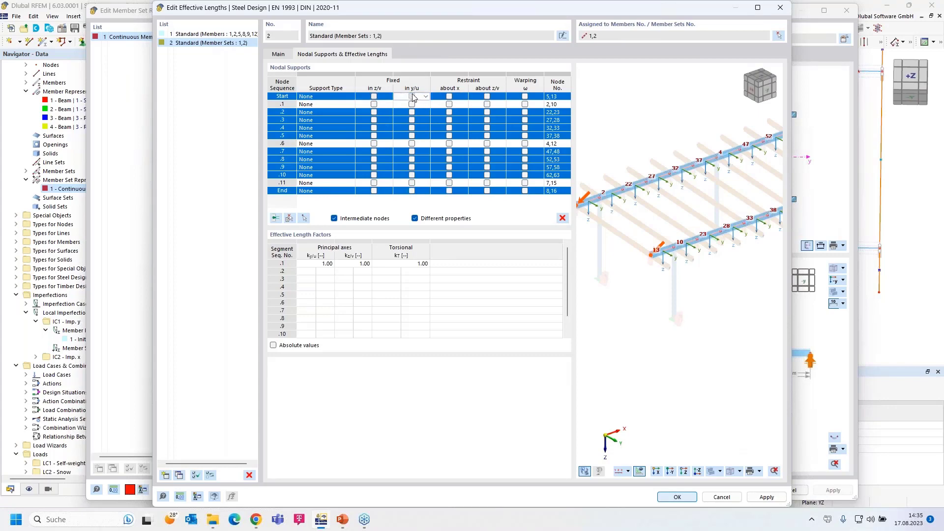
{"action": "left_click", "coordinate": [413, 97]}
{"action": "scroll", "coordinate": [637, 255], "scroll_direction": "up", "scroll_amount": 5}
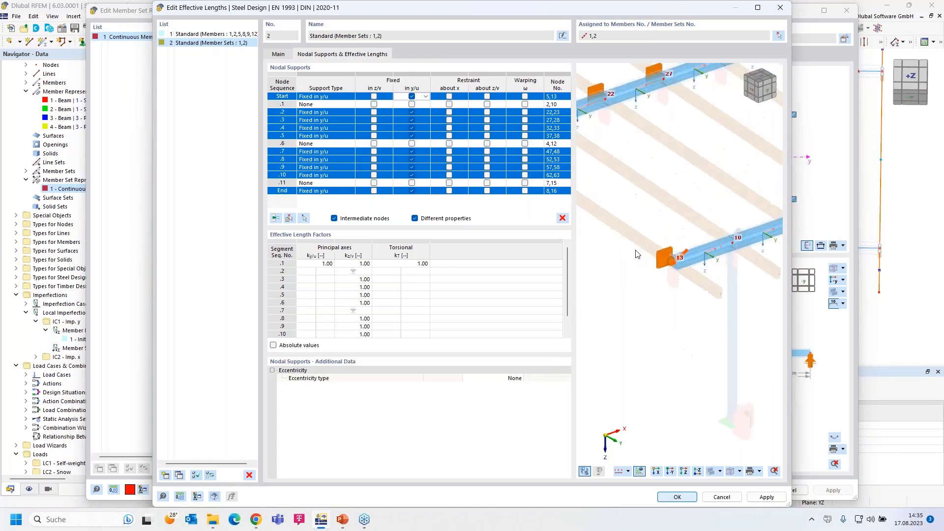
Step: Pick the column nodes 10, 12 and 15 along the same beam to select their nodal supports
{"action": "scroll", "coordinate": [636, 250], "scroll_direction": "up", "scroll_amount": 2}
{"action": "scroll", "coordinate": [652, 224], "scroll_direction": "down", "scroll_amount": 1}
{"action": "middle_click_drag", "start_coordinate": [701, 235], "coordinate": [633, 270]}
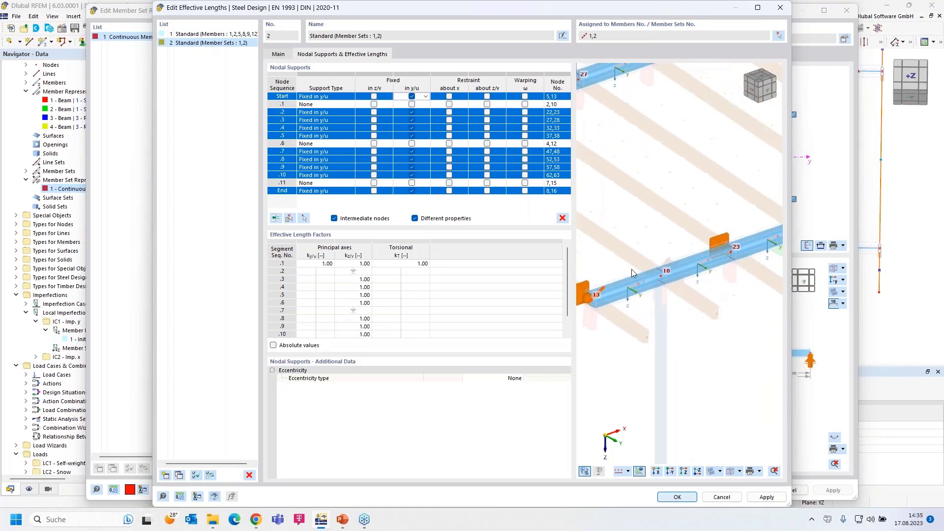
{"action": "scroll", "coordinate": [653, 266], "scroll_direction": "down", "scroll_amount": 1}
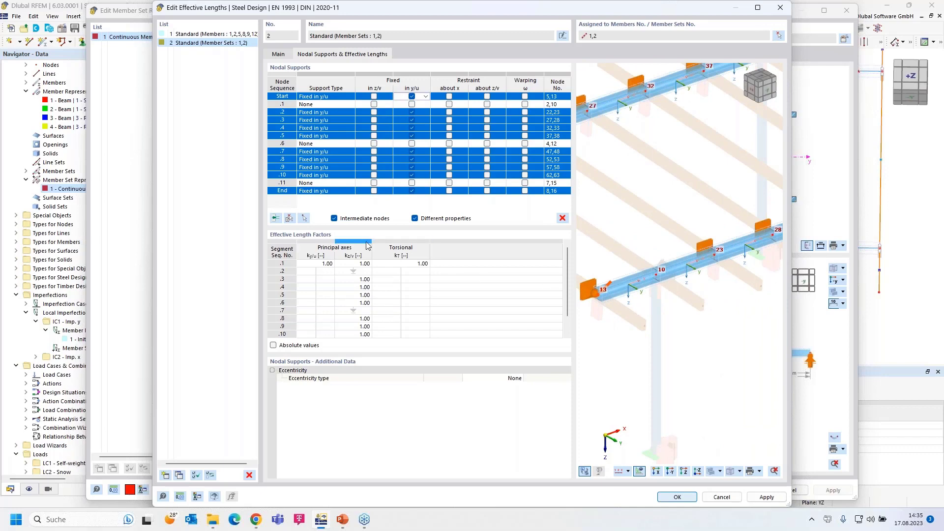
{"action": "left_click", "coordinate": [305, 219]}
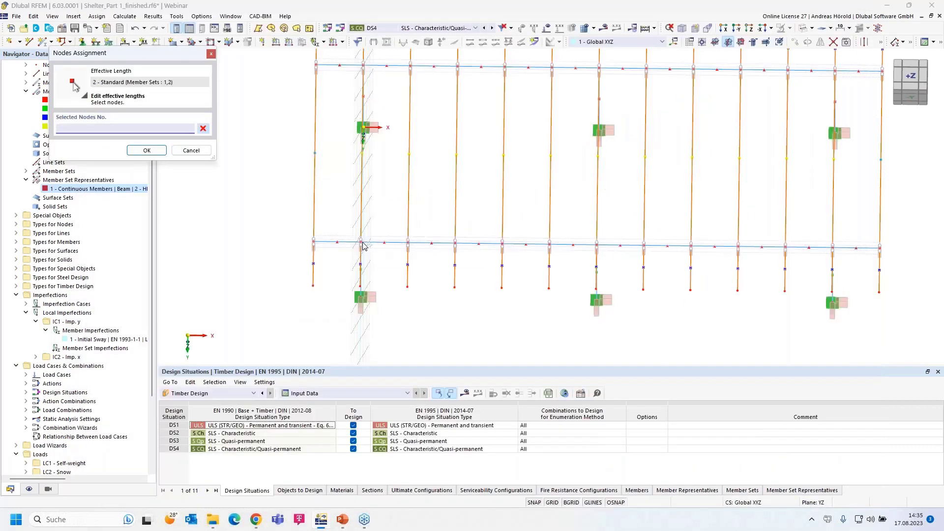
{"action": "left_click", "coordinate": [363, 244]}
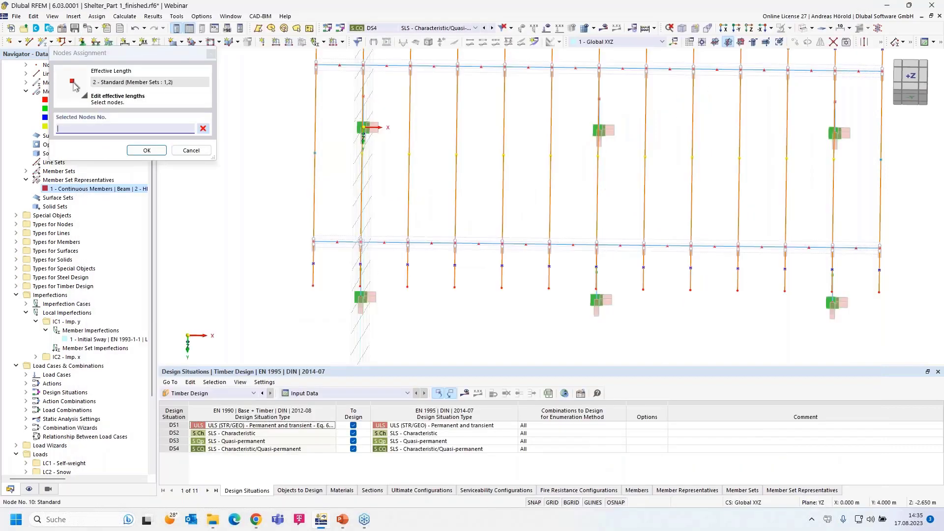
{"action": "left_click", "coordinate": [597, 244]}
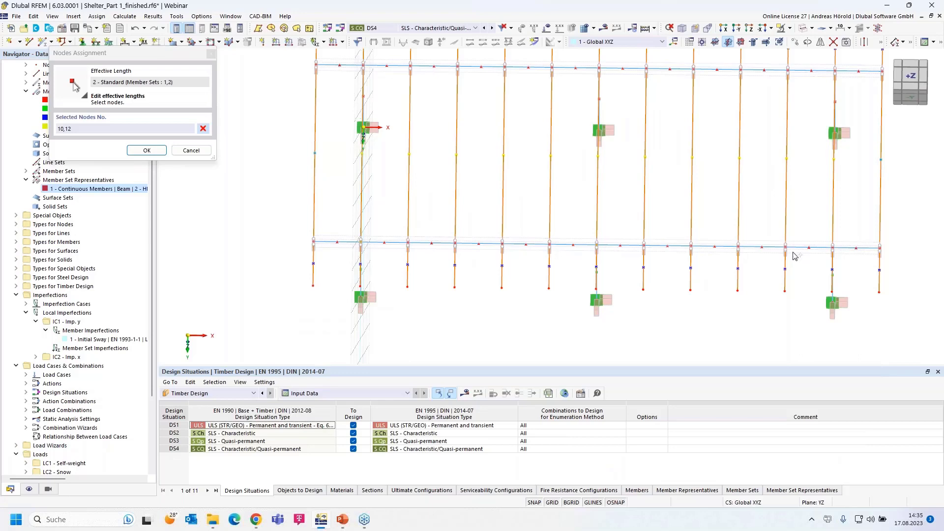
{"action": "left_click", "coordinate": [832, 248]}
{"action": "left_click", "coordinate": [146, 150]}
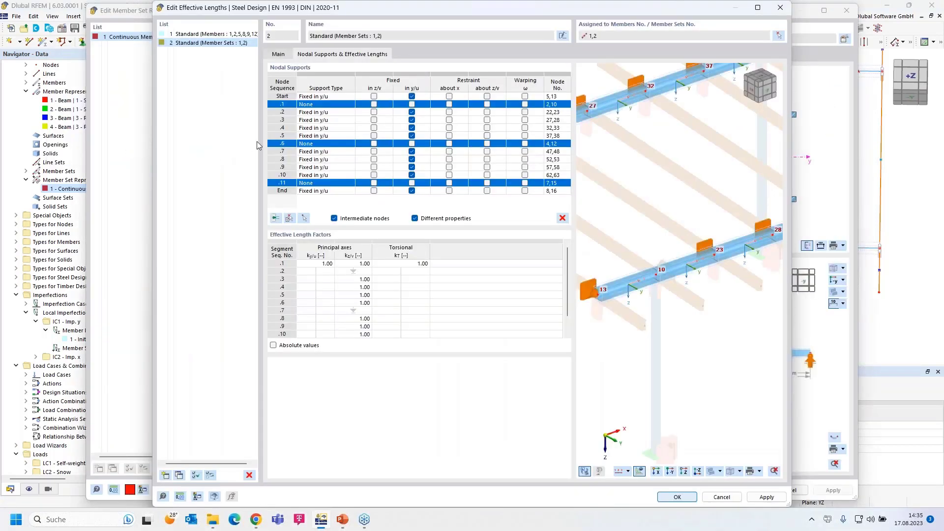
Step: Fix the selected column-node supports in z/v and y/u and restrain them about x
{"action": "left_click", "coordinate": [374, 105]}
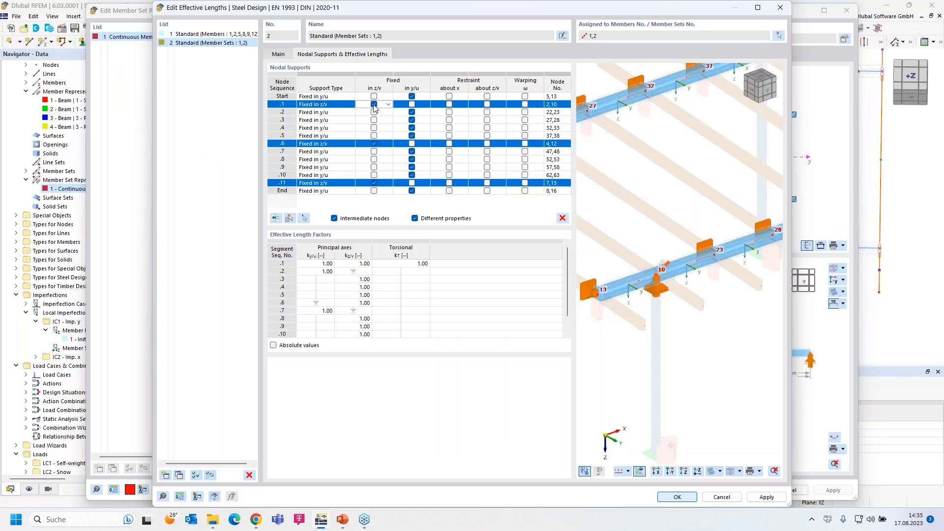
{"action": "left_click", "coordinate": [411, 105]}
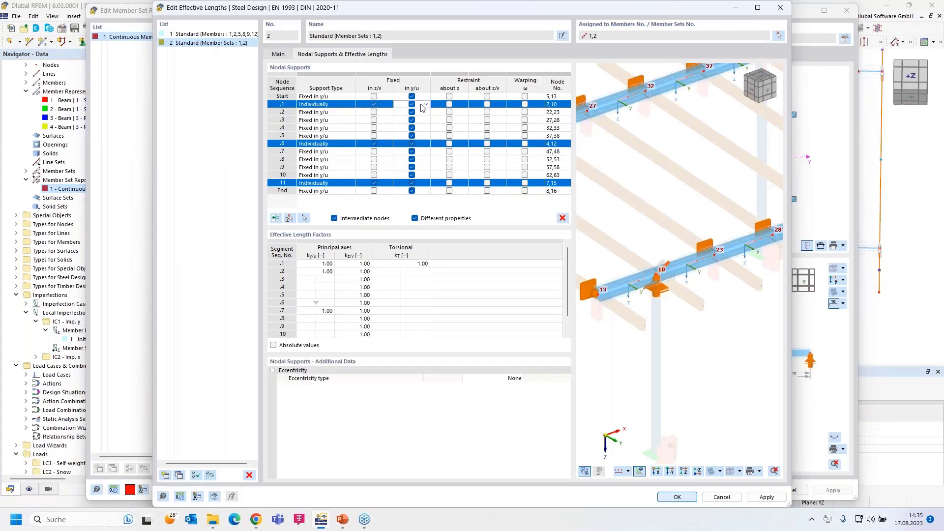
{"action": "left_click", "coordinate": [449, 105]}
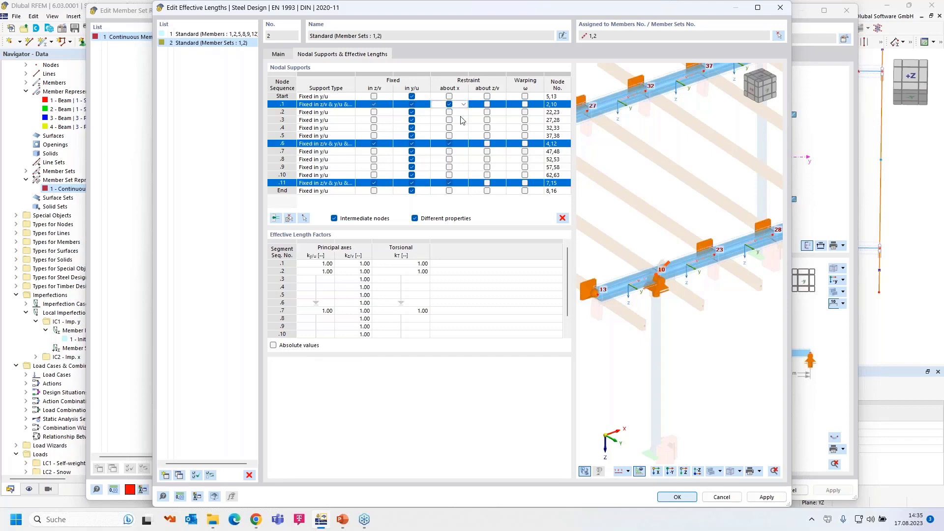
Step: Inspect the nodal supports of the continuous beams in the preview and accept the effective lengths definition
{"action": "scroll", "coordinate": [657, 302], "scroll_direction": "up", "scroll_amount": 5}
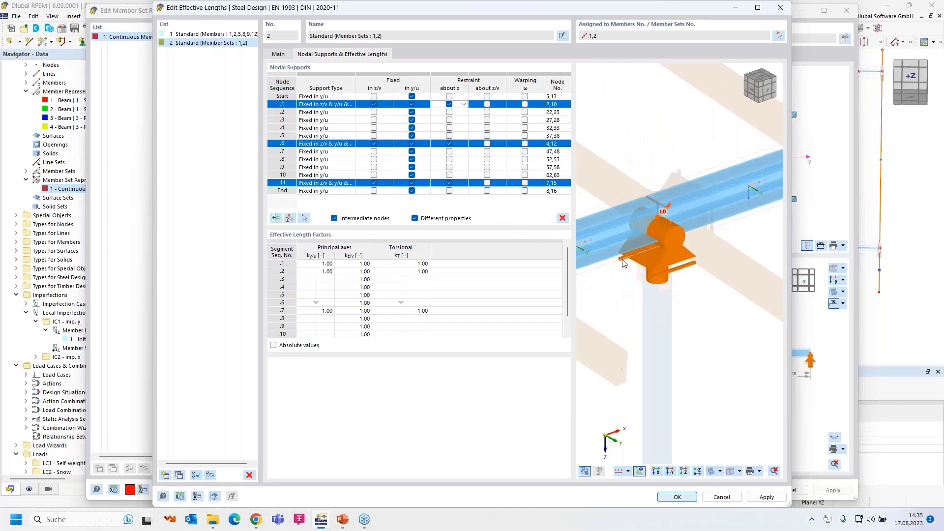
{"action": "scroll", "coordinate": [672, 285], "scroll_direction": "down", "scroll_amount": 5}
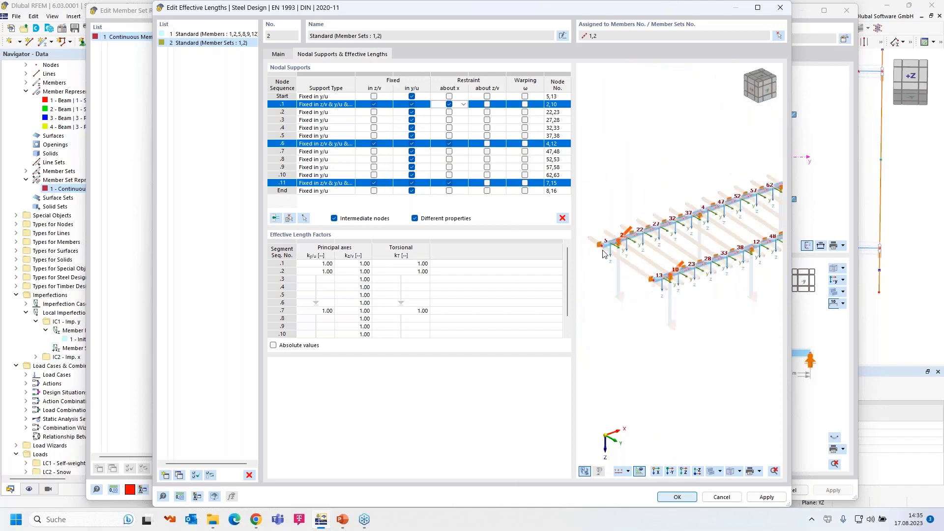
{"action": "scroll", "coordinate": [673, 285], "scroll_direction": "up", "scroll_amount": 8}
{"action": "scroll", "coordinate": [752, 189], "scroll_direction": "down", "scroll_amount": 4}
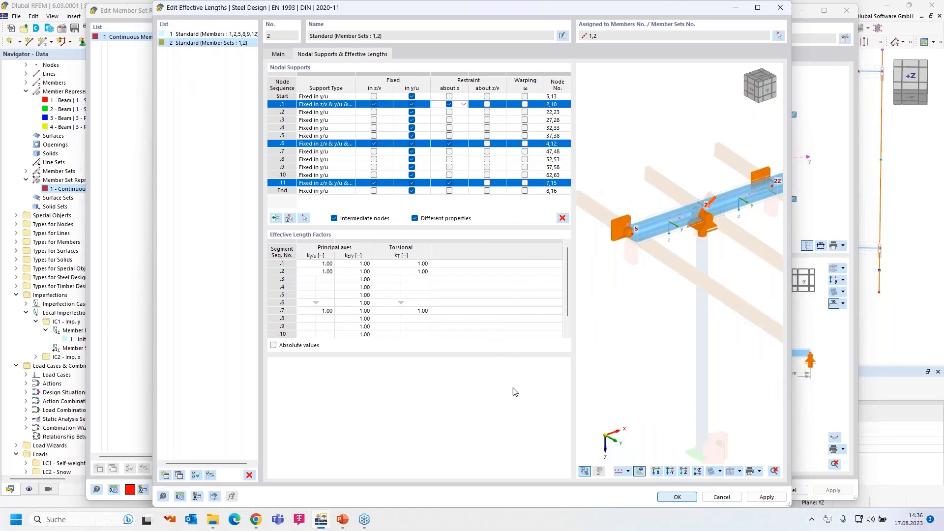
{"action": "left_click", "coordinate": [678, 497]}
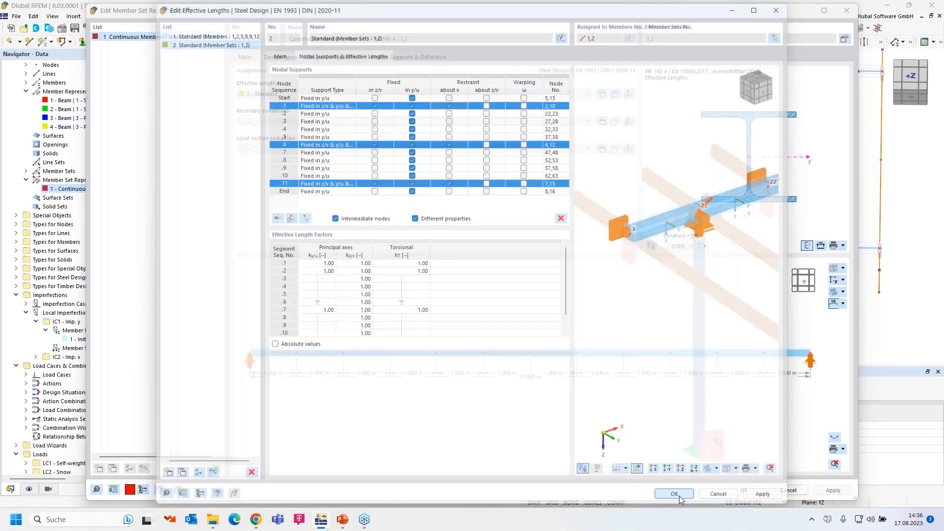
Step: Remove the fire resistance configuration assigned to the member set representative
{"action": "middle_click_drag", "start_coordinate": [380, 307], "coordinate": [430, 357], "text": "ctrl"}
{"action": "scroll", "coordinate": [523, 330], "scroll_direction": "up", "scroll_amount": 2}
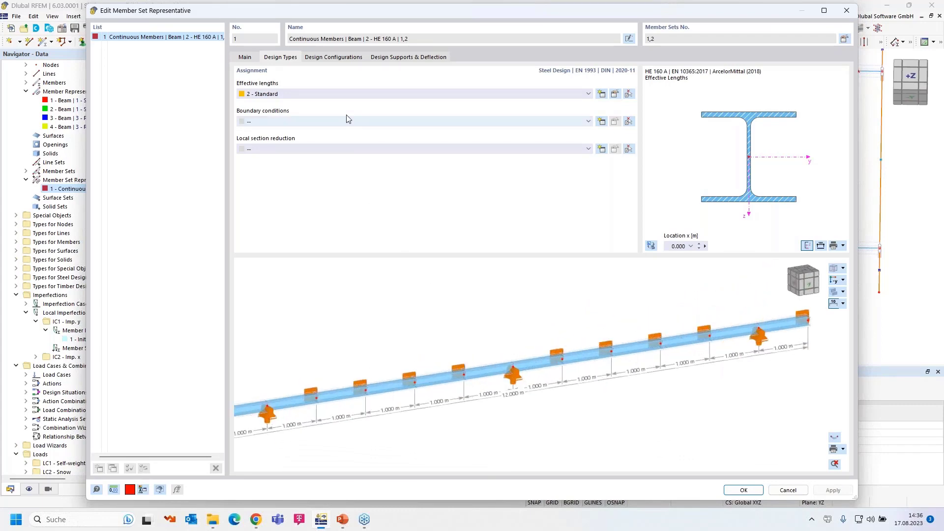
{"action": "left_click", "coordinate": [324, 58]}
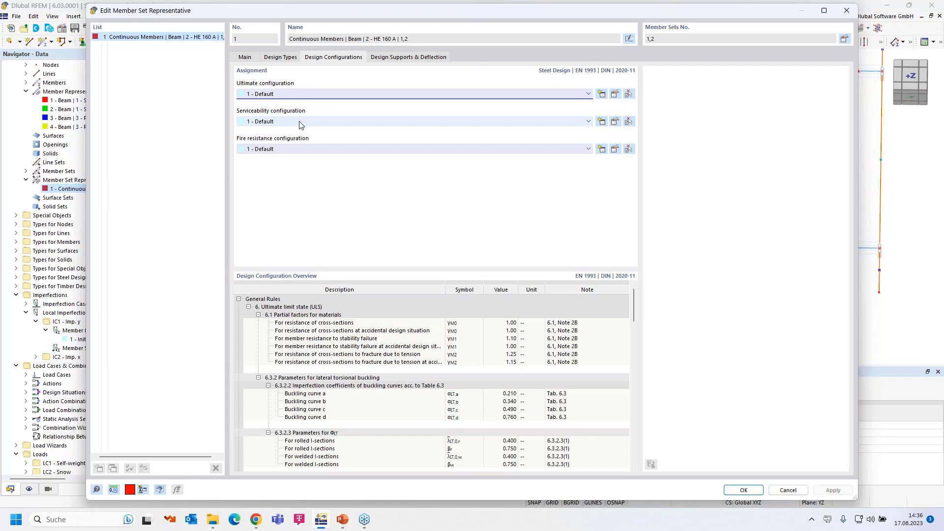
{"action": "left_click", "coordinate": [316, 149]}
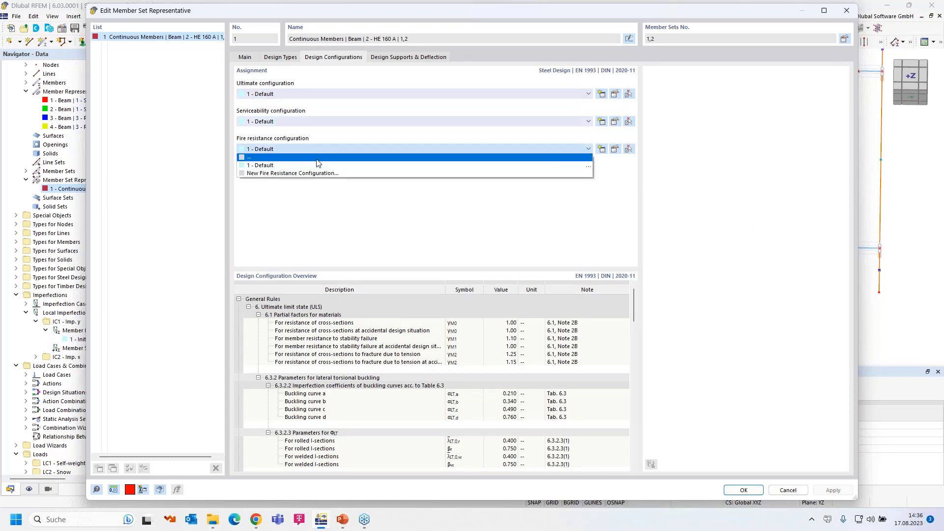
{"action": "left_click", "coordinate": [316, 163]}
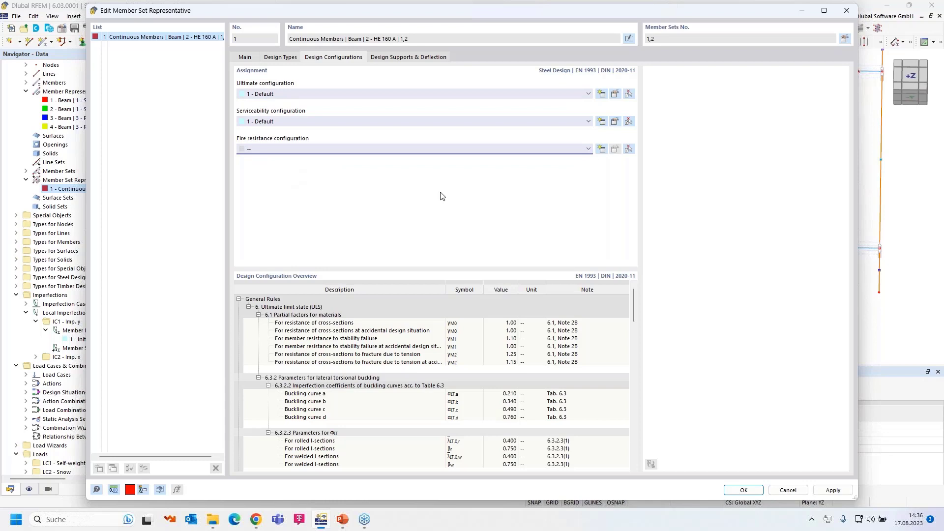
Step: Assign the design support 2 - General to internal nodes 2,10, nodes 4,12 and nodes 7,15 of the member set representative
{"action": "left_click", "coordinate": [406, 58]}
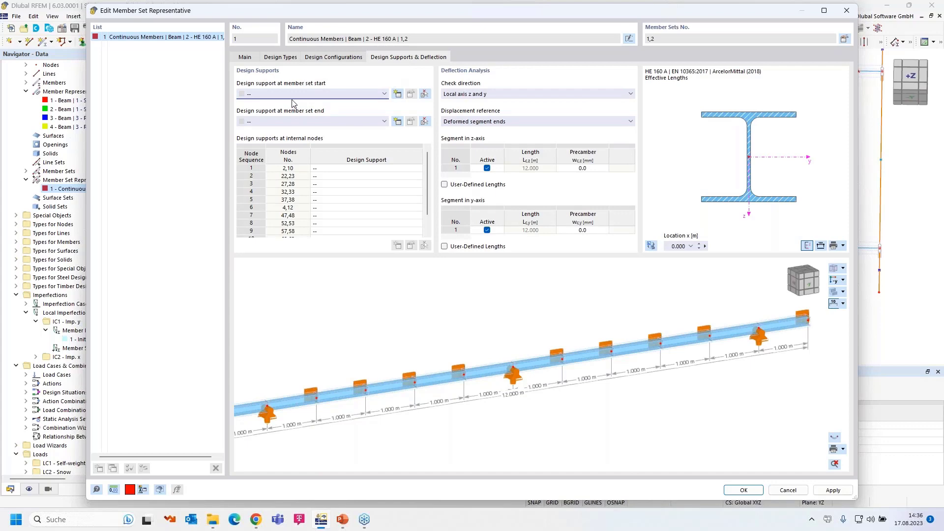
{"action": "left_click", "coordinate": [336, 169]}
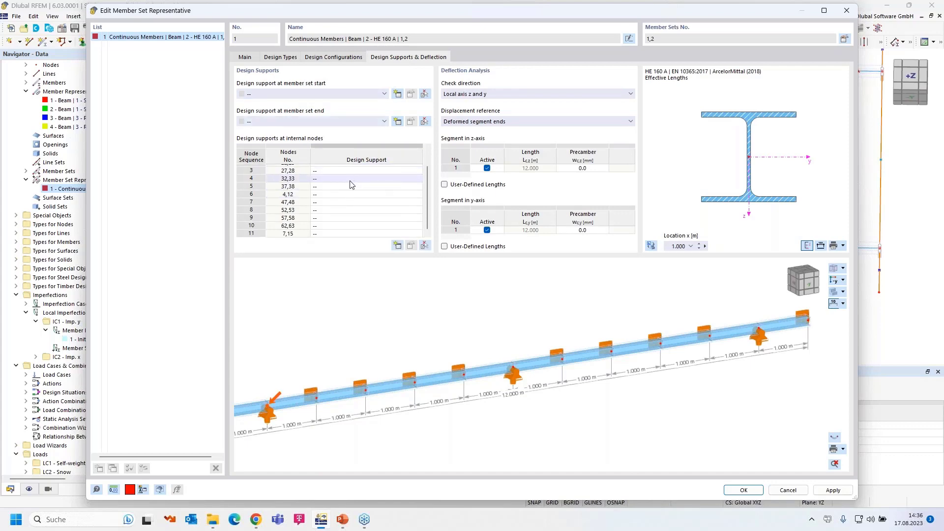
{"action": "left_click", "coordinate": [418, 168]}
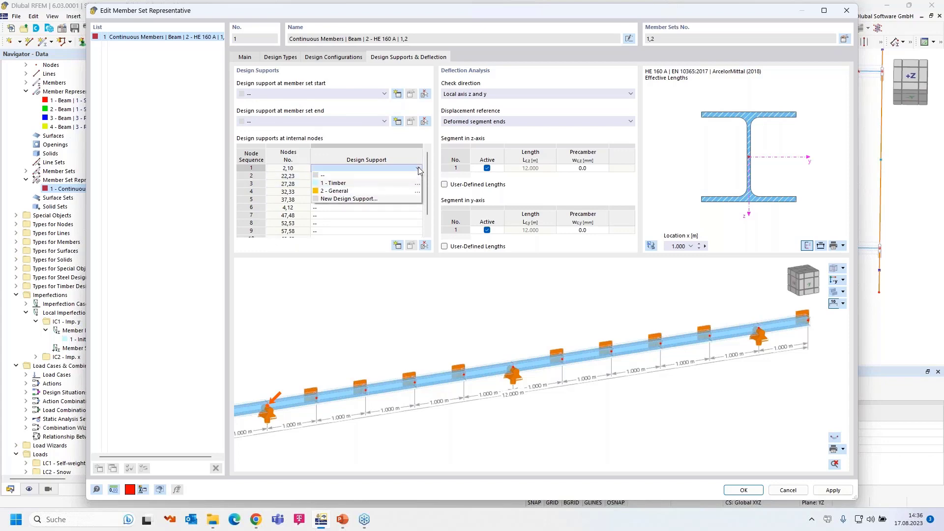
{"action": "left_click", "coordinate": [381, 193]}
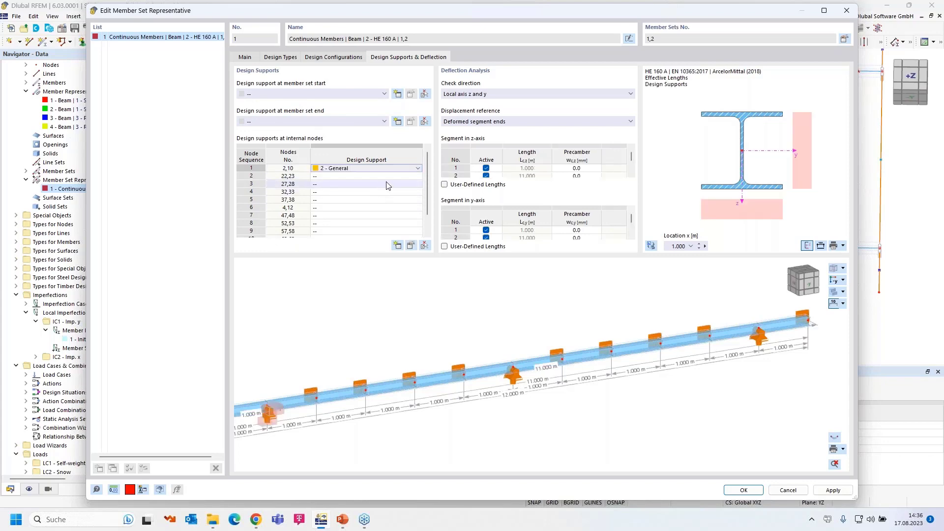
{"action": "left_click", "coordinate": [372, 207]}
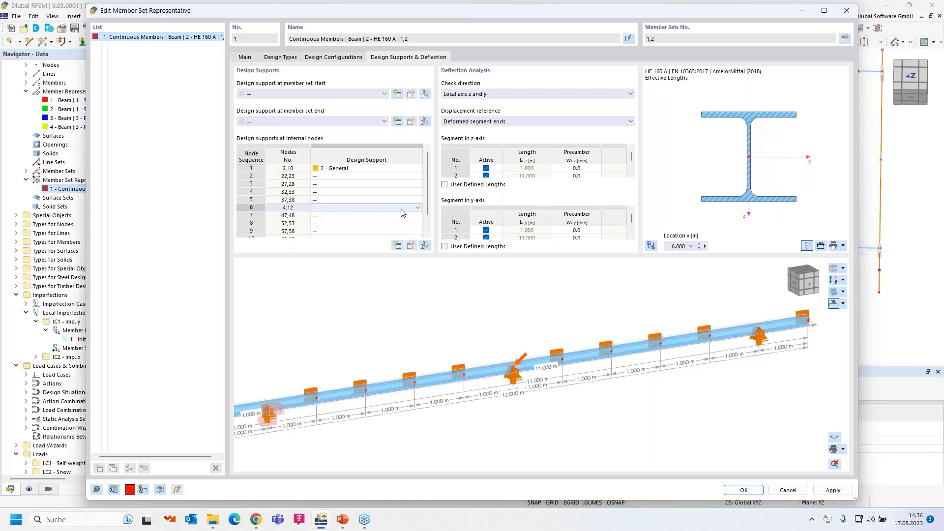
{"action": "left_click", "coordinate": [417, 207]}
{"action": "left_click", "coordinate": [385, 231]}
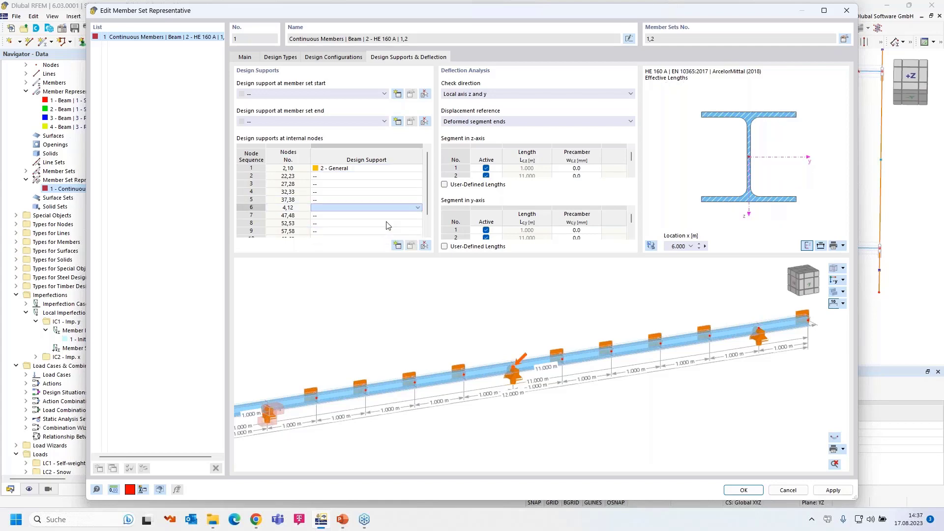
{"action": "scroll", "coordinate": [386, 225], "scroll_direction": "down", "scroll_amount": 1}
{"action": "left_click", "coordinate": [374, 234]}
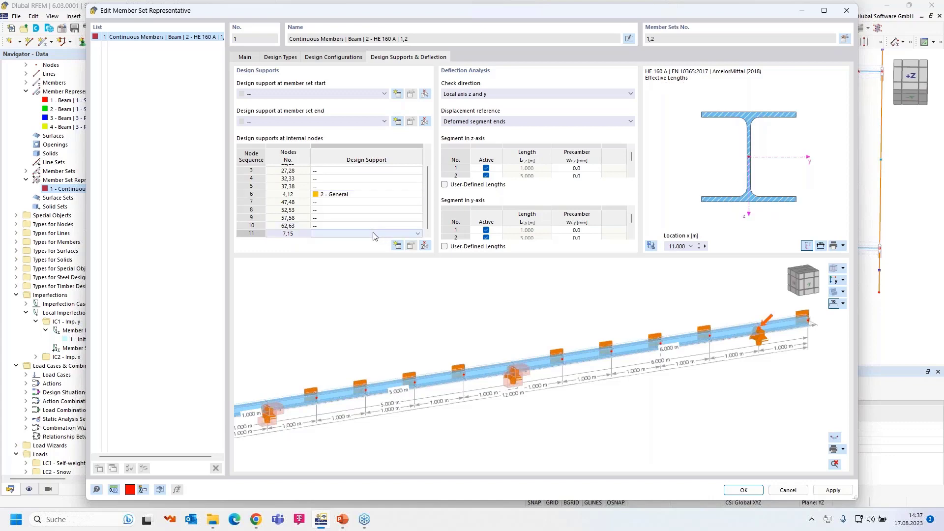
{"action": "left_click", "coordinate": [418, 234]}
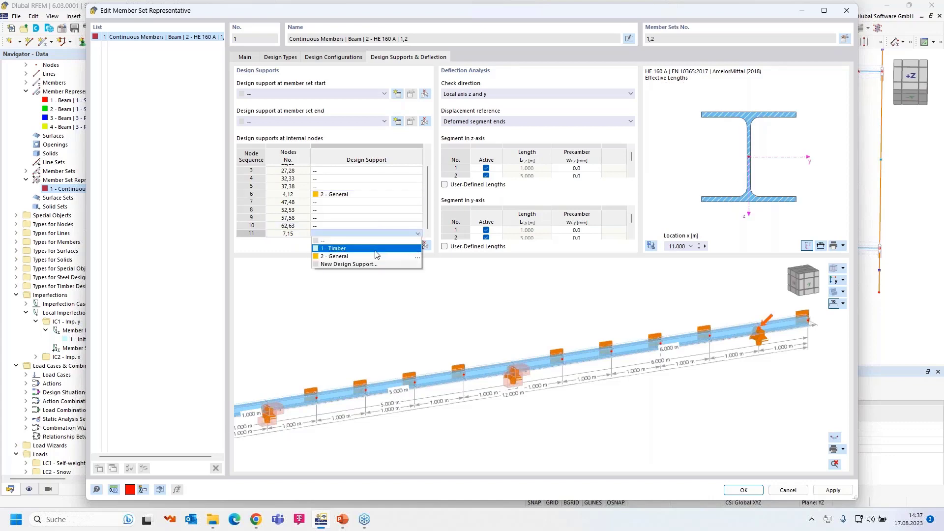
{"action": "left_click", "coordinate": [375, 256]}
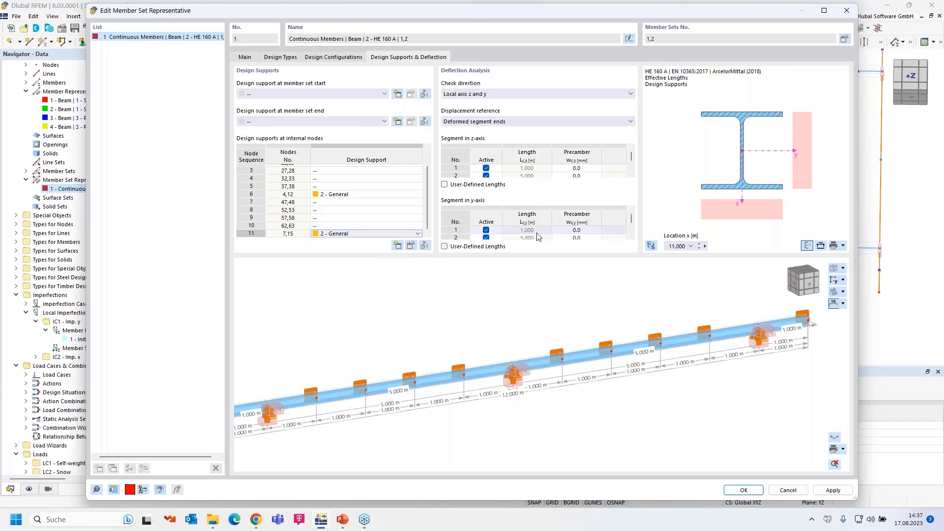
Step: Limit the deflection check direction to Local axis z and accept the member set representative settings
{"action": "left_click", "coordinate": [502, 94]}
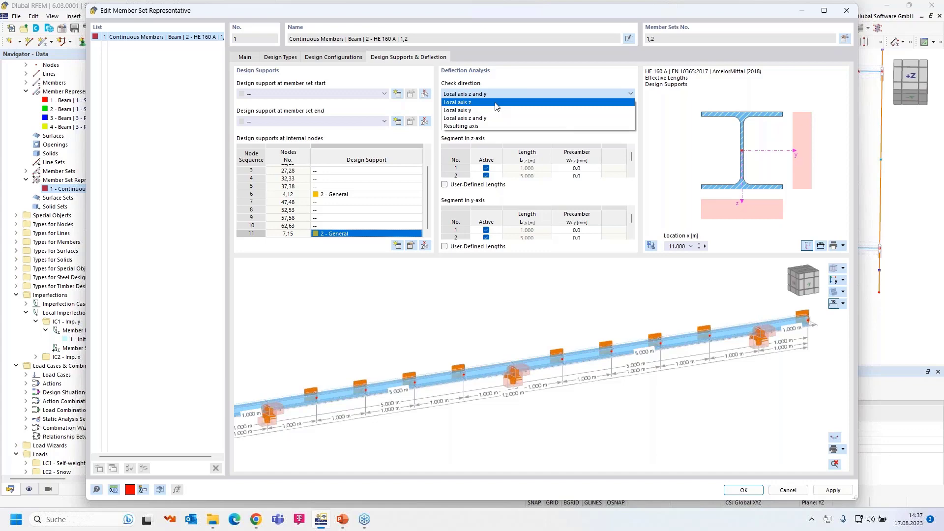
{"action": "left_click", "coordinate": [496, 104]}
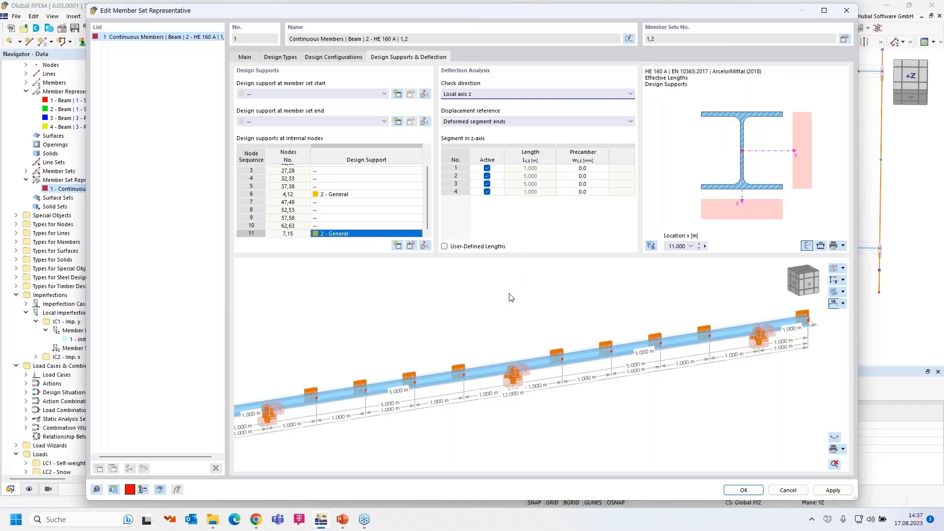
{"action": "scroll", "coordinate": [510, 316], "scroll_direction": "down", "scroll_amount": 1}
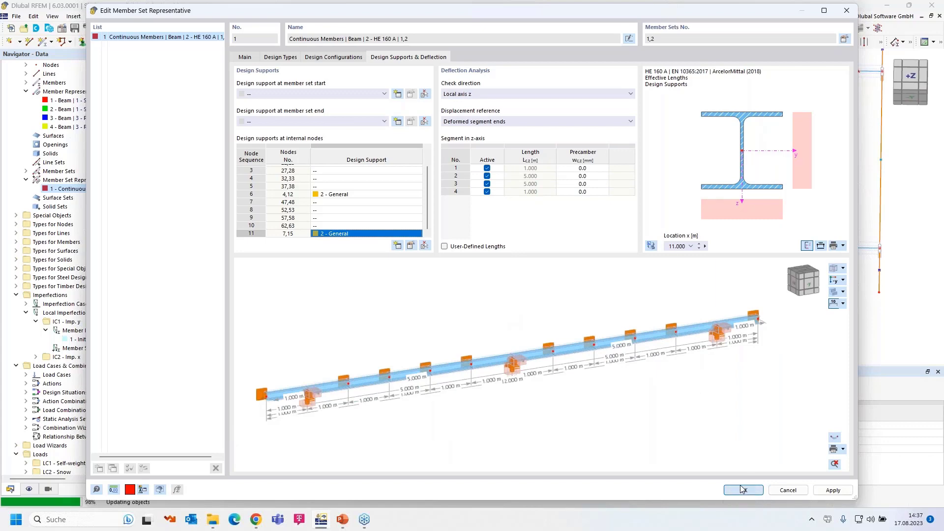
{"action": "left_click", "coordinate": [742, 489]}
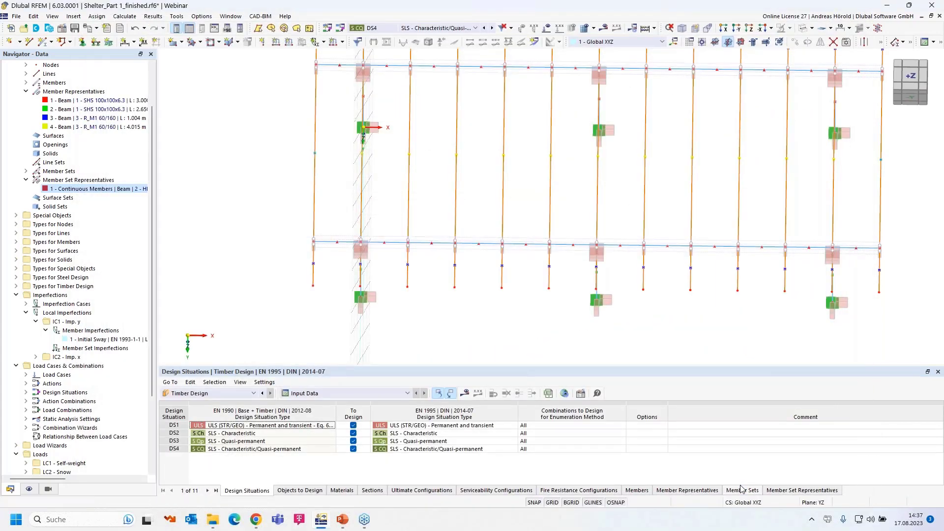
Step: Switch the table to the Steel Design add-on and run its calculation
{"action": "left_click", "coordinate": [197, 394]}
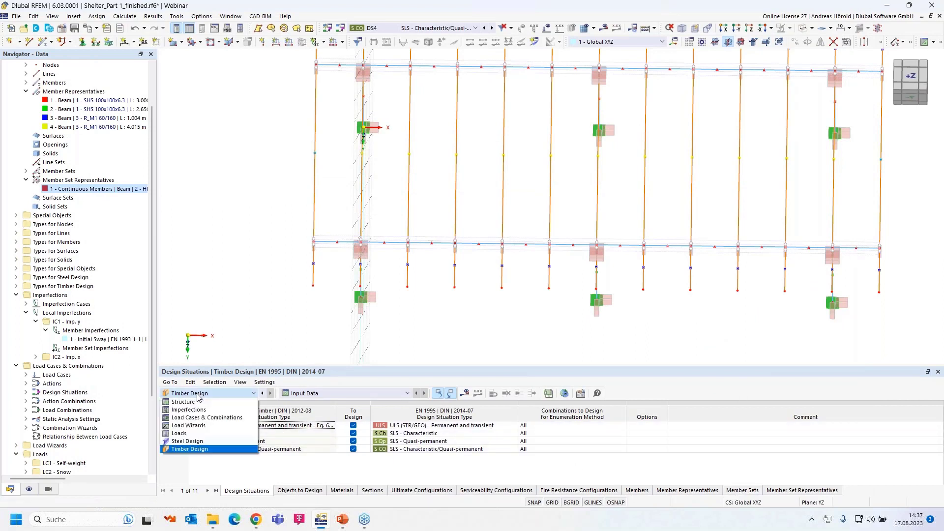
{"action": "left_click", "coordinate": [207, 444]}
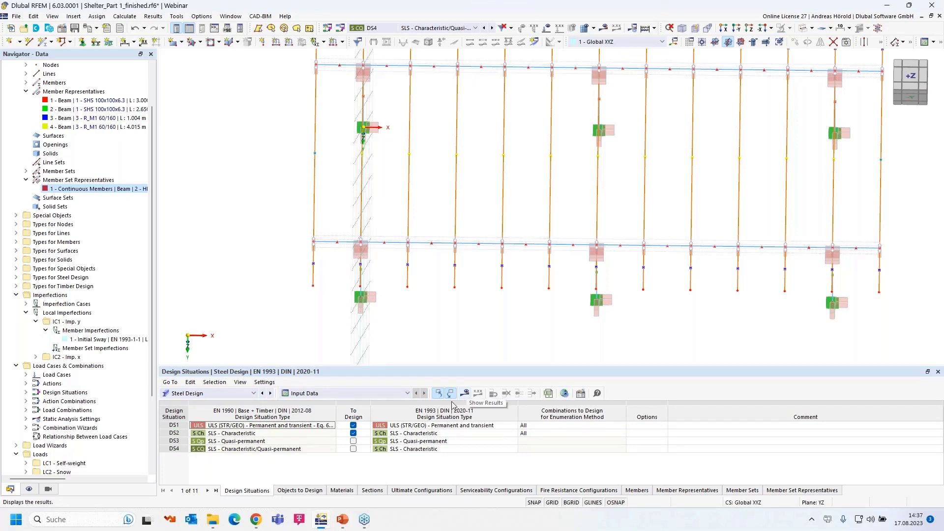
{"action": "left_click", "coordinate": [465, 394]}
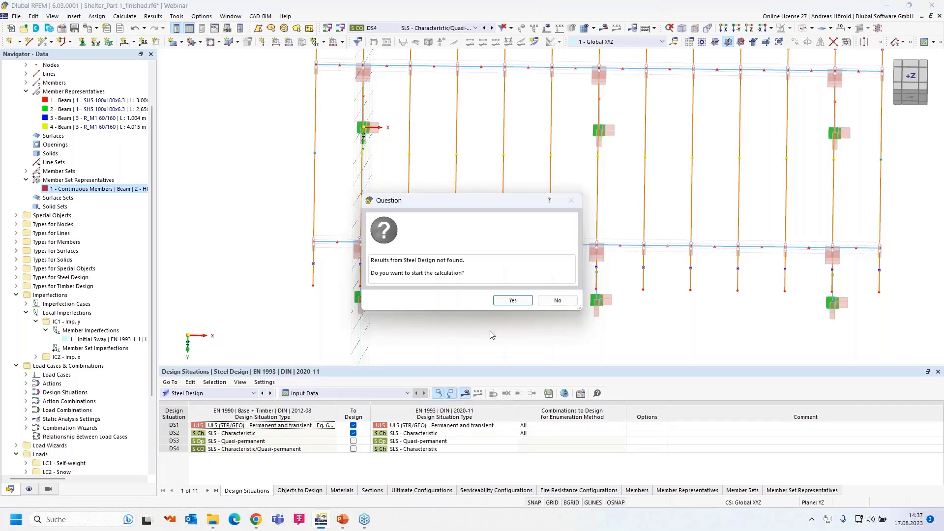
{"action": "left_click", "coordinate": [514, 300]}
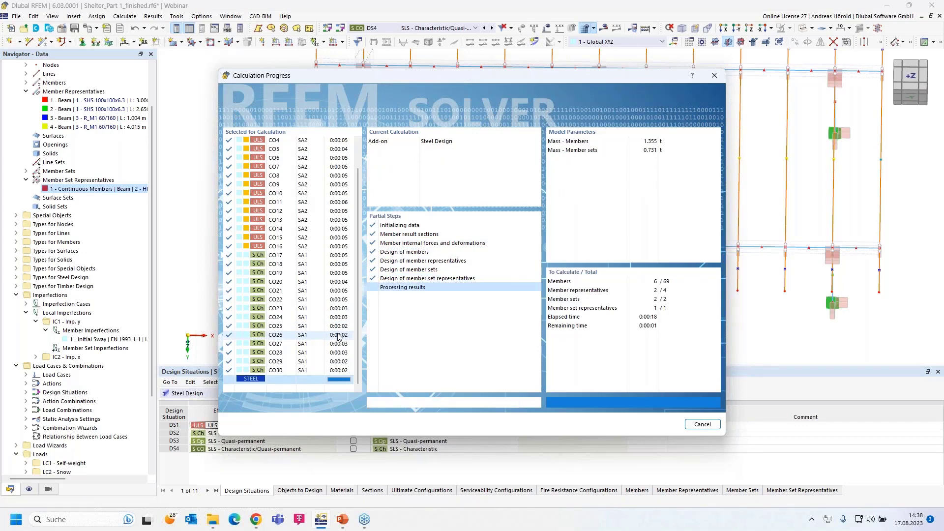
Step: View the steel design results on the structure in 3D and list the design ratios on members
{"action": "middle_click_drag", "start_coordinate": [422, 328], "coordinate": [489, 213], "text": "ctrl"}
{"action": "scroll", "coordinate": [520, 261], "scroll_direction": "down", "scroll_amount": 3}
{"action": "middle_click_drag", "start_coordinate": [489, 212], "coordinate": [427, 281], "text": "ctrl"}
{"action": "scroll", "coordinate": [453, 257], "scroll_direction": "up", "scroll_amount": 3}
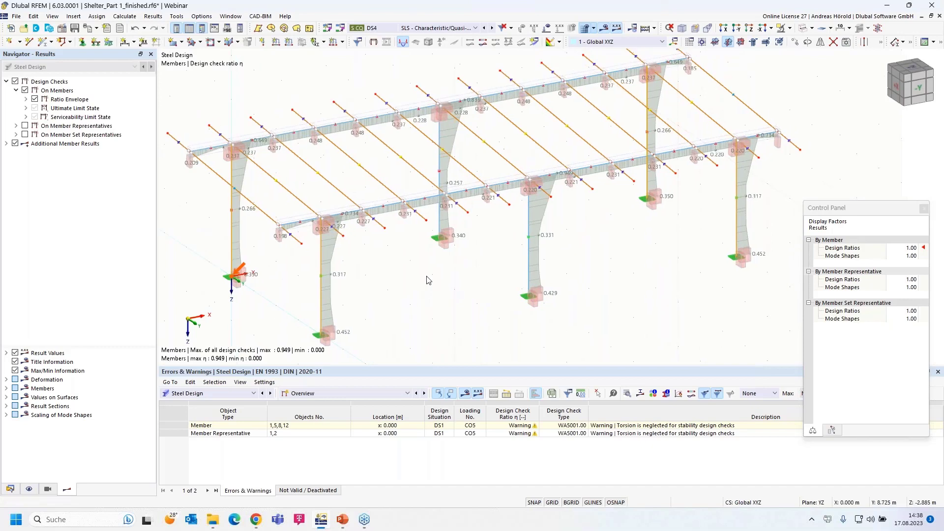
{"action": "left_click", "coordinate": [348, 394]}
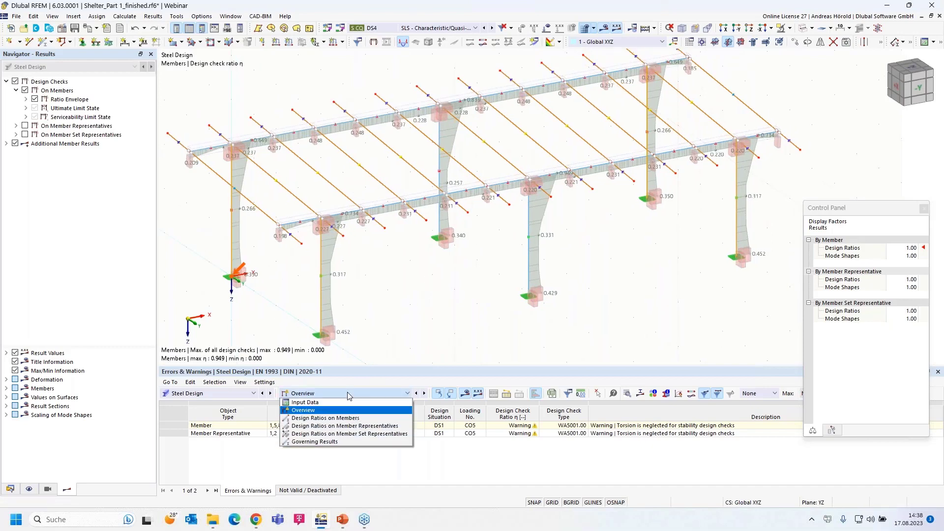
{"action": "left_click", "coordinate": [357, 419]}
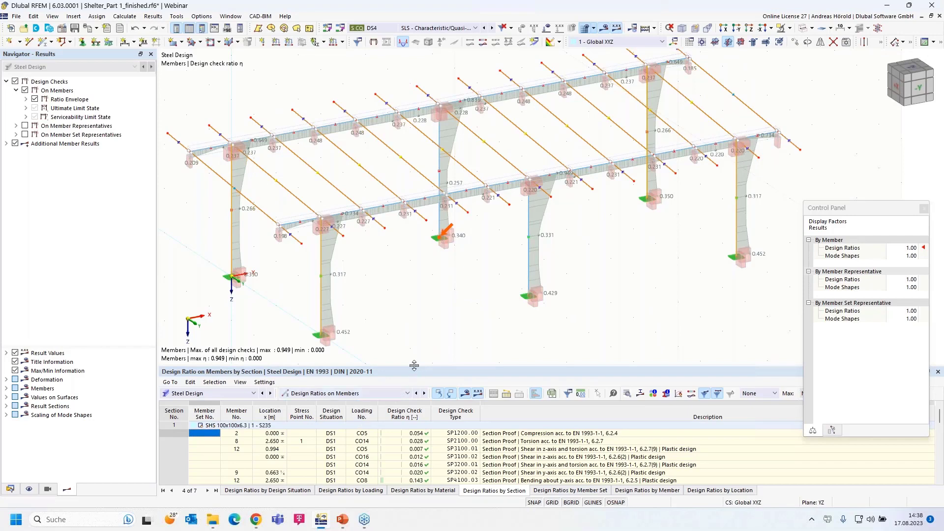
Step: Enlarge the results table, review the design ratios by section, and select member 9's y-direction deflection check in the SHS 100x100x6.3 group
{"action": "left_click_drag", "start_coordinate": [415, 371], "coordinate": [415, 285]}
{"action": "middle_click_drag", "start_coordinate": [419, 247], "coordinate": [397, 211]}
{"action": "scroll", "coordinate": [416, 233], "scroll_direction": "down", "scroll_amount": 2}
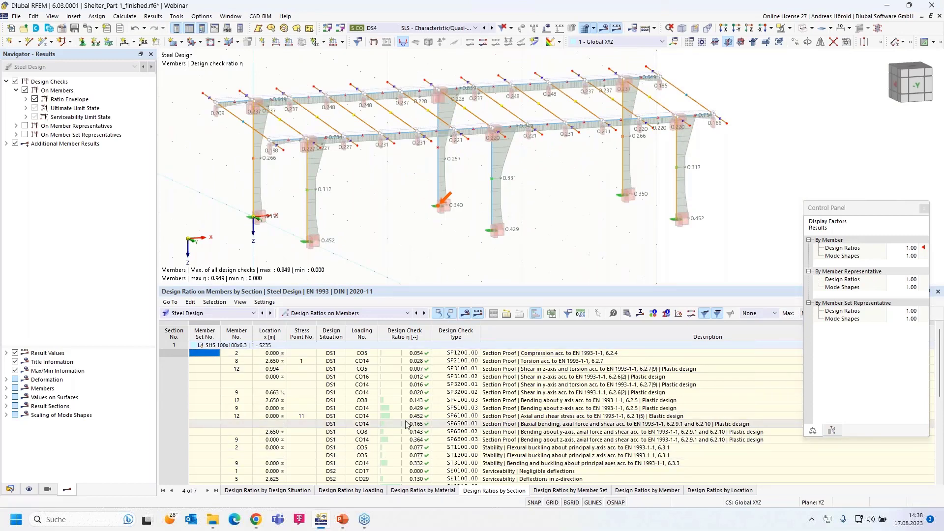
{"action": "scroll", "coordinate": [400, 421], "scroll_direction": "down", "scroll_amount": 5}
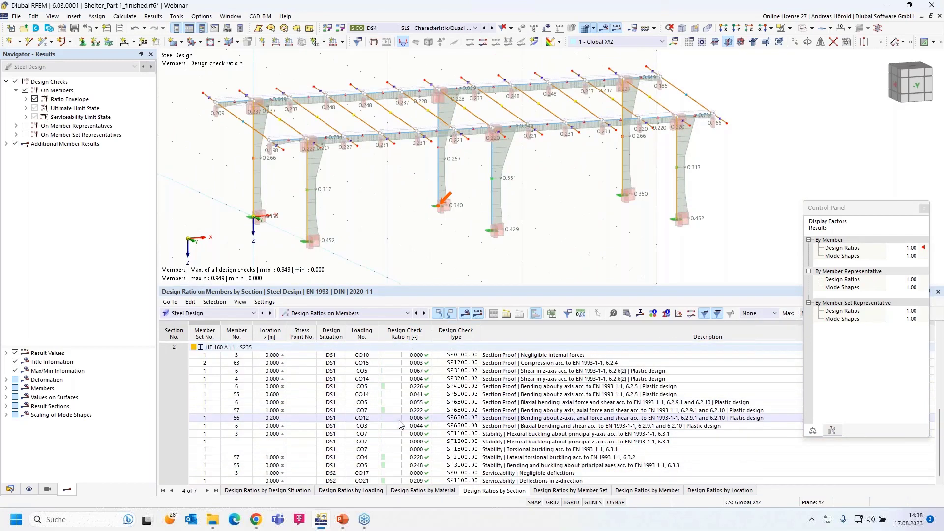
{"action": "scroll", "coordinate": [401, 425], "scroll_direction": "up", "scroll_amount": 5}
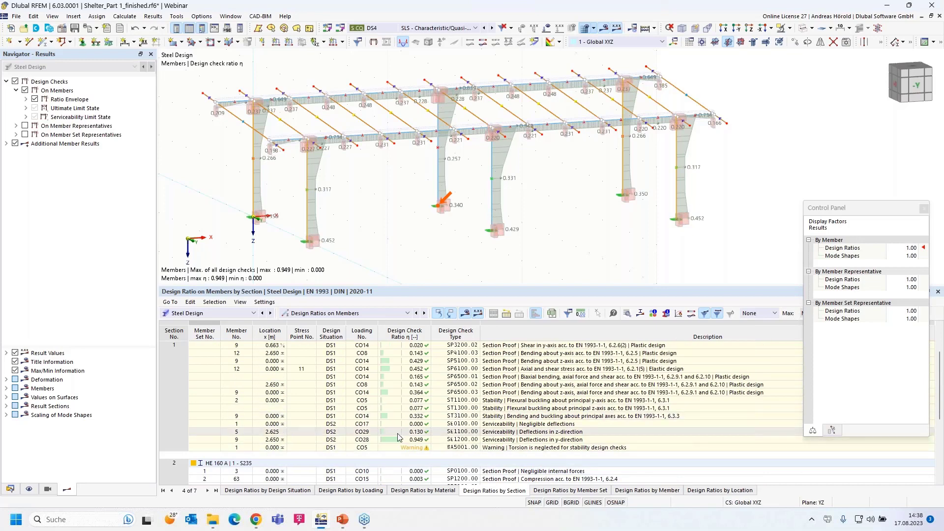
{"action": "left_click", "coordinate": [391, 439]}
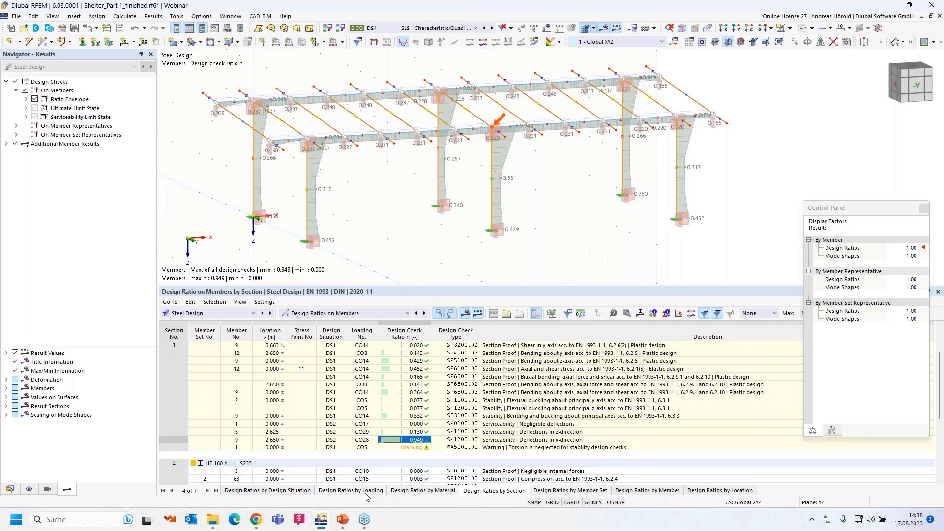
Step: Show the members' design ratios sorted by member set
{"action": "left_click", "coordinate": [360, 314]}
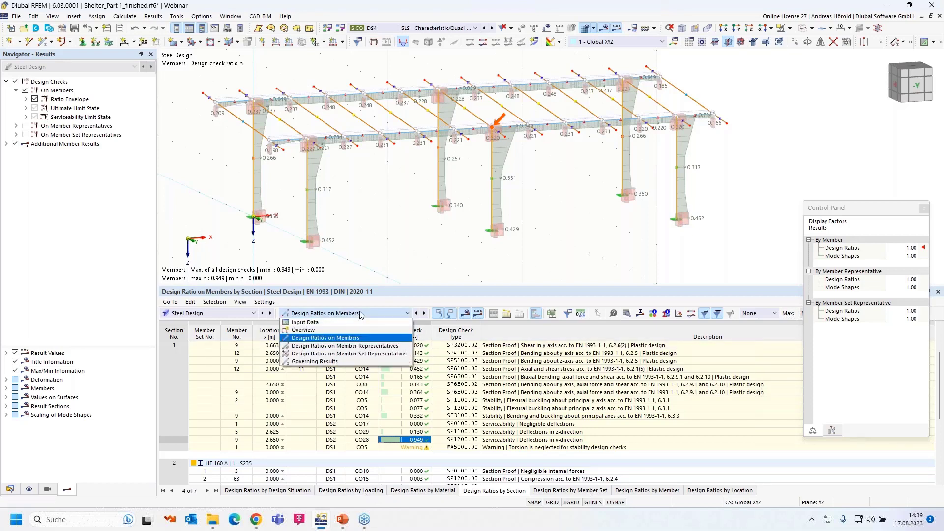
{"action": "left_click", "coordinate": [346, 339]}
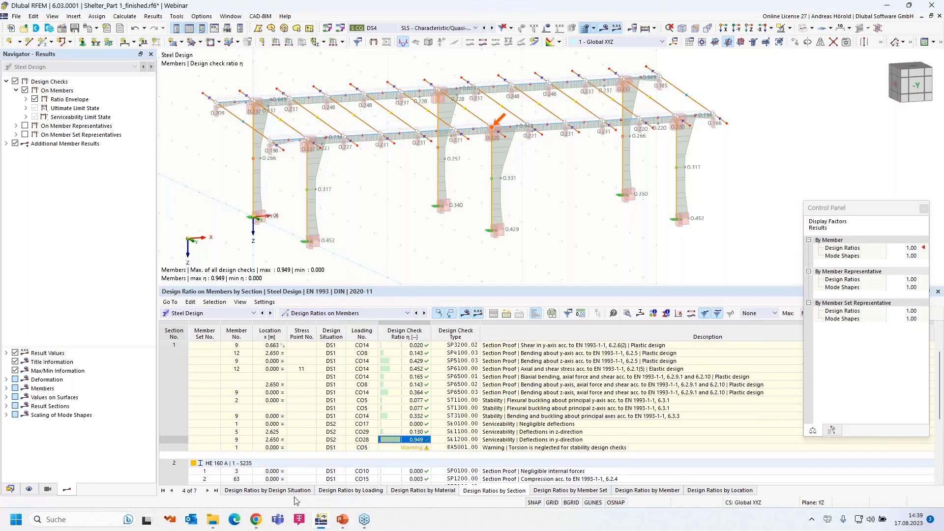
{"action": "left_click", "coordinate": [586, 492]}
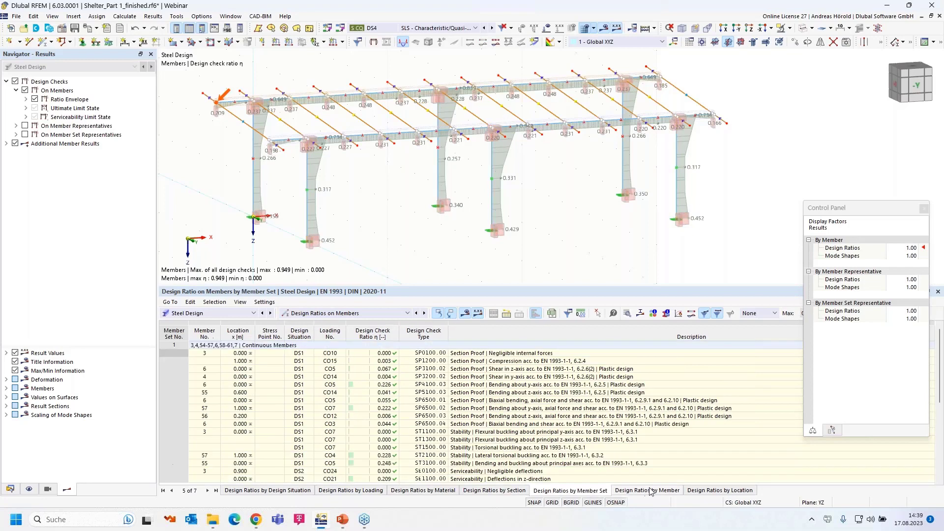
Step: List the members' design ratios by location, and review the ratios on member representatives by design situation and by section
{"action": "left_click", "coordinate": [692, 490]}
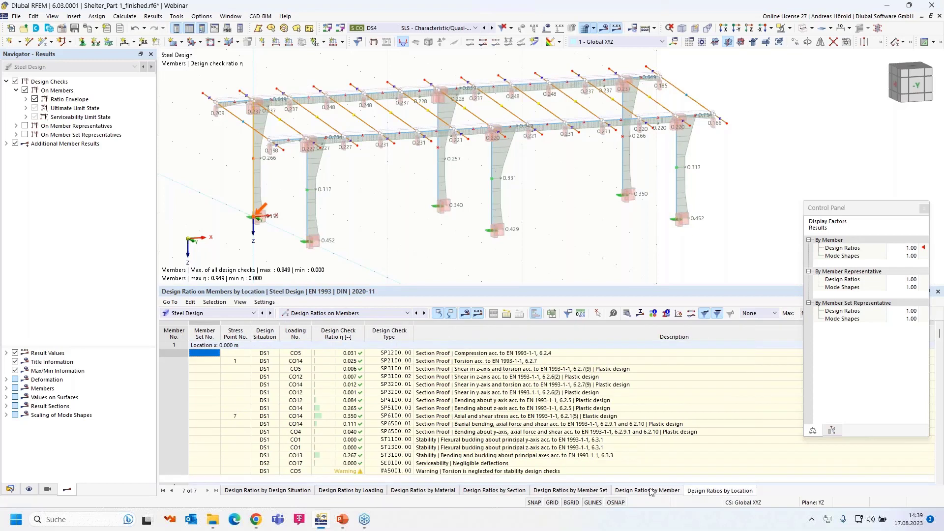
{"action": "left_click", "coordinate": [335, 314]}
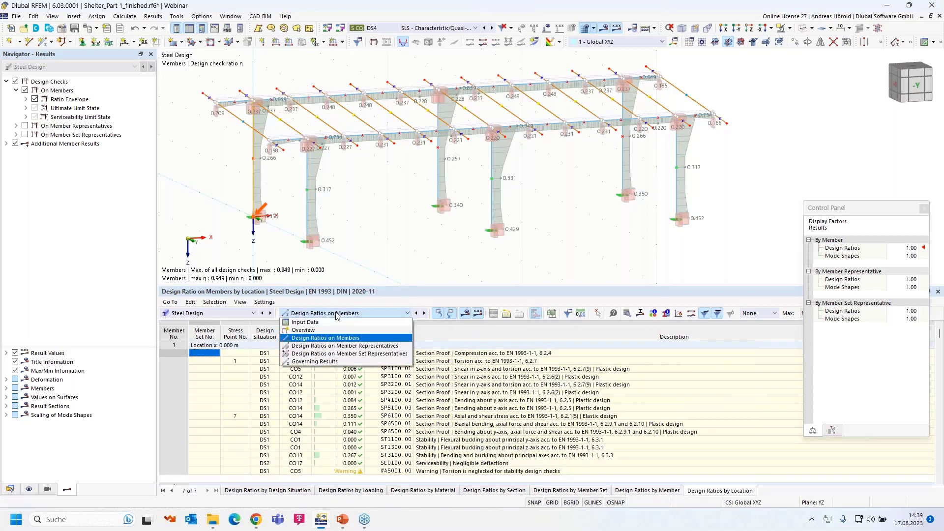
{"action": "left_click", "coordinate": [339, 347]}
{"action": "scroll", "coordinate": [348, 370], "scroll_direction": "down", "scroll_amount": 2}
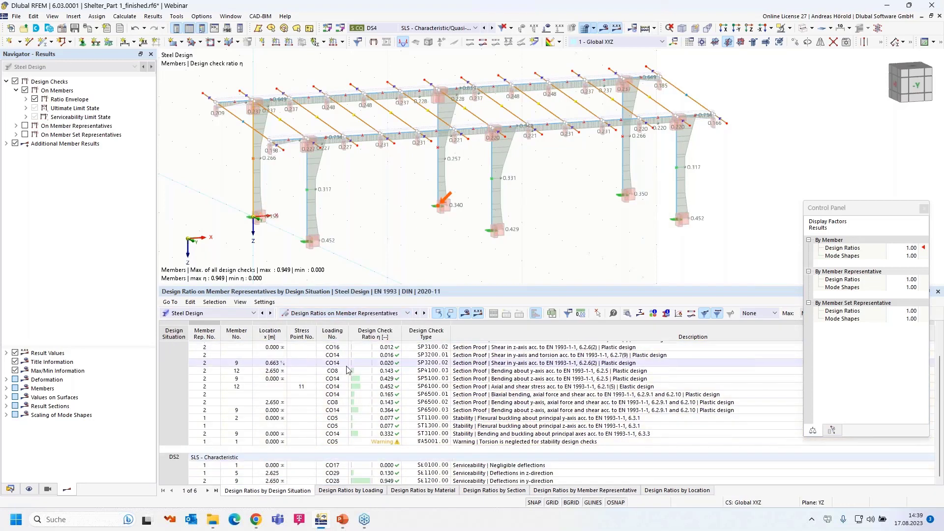
{"action": "scroll", "coordinate": [348, 370], "scroll_direction": "up", "scroll_amount": 2}
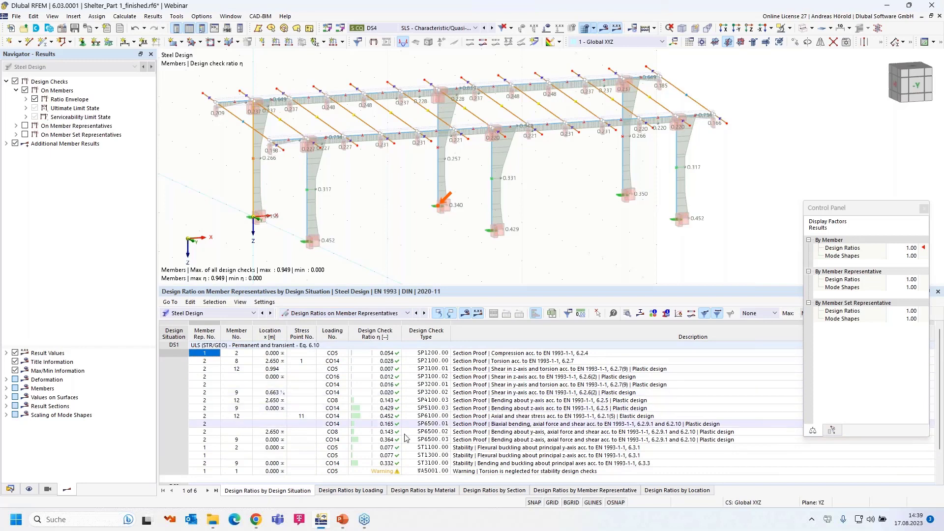
{"action": "left_click", "coordinate": [502, 491]}
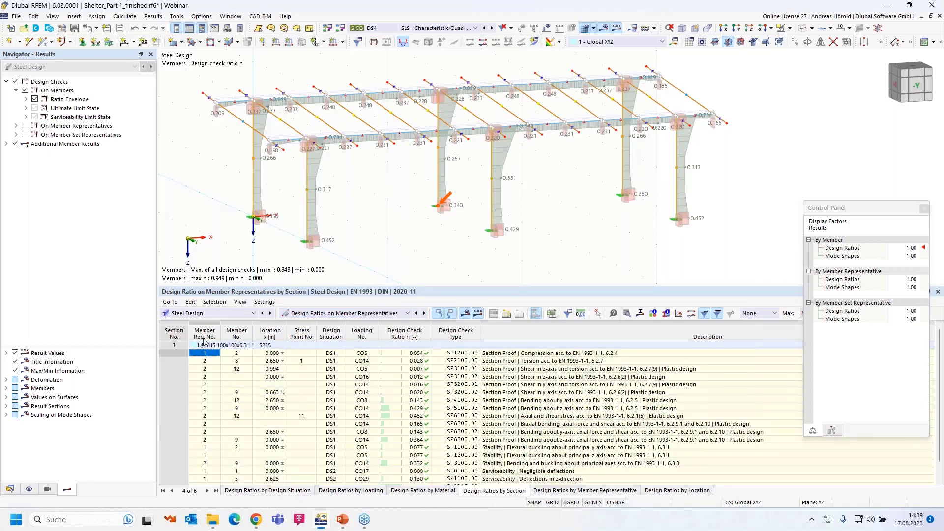
{"action": "scroll", "coordinate": [442, 411], "scroll_direction": "down", "scroll_amount": 1}
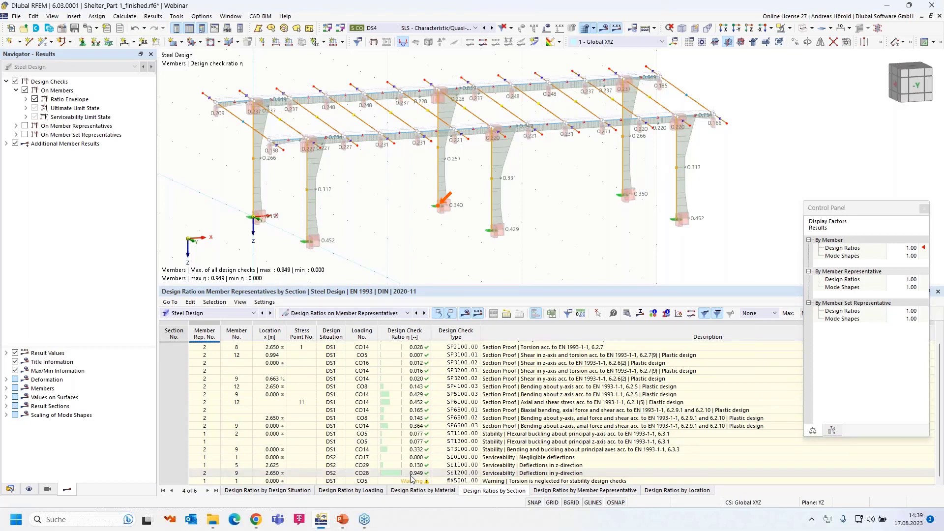
{"action": "scroll", "coordinate": [413, 477], "scroll_direction": "up", "scroll_amount": 1}
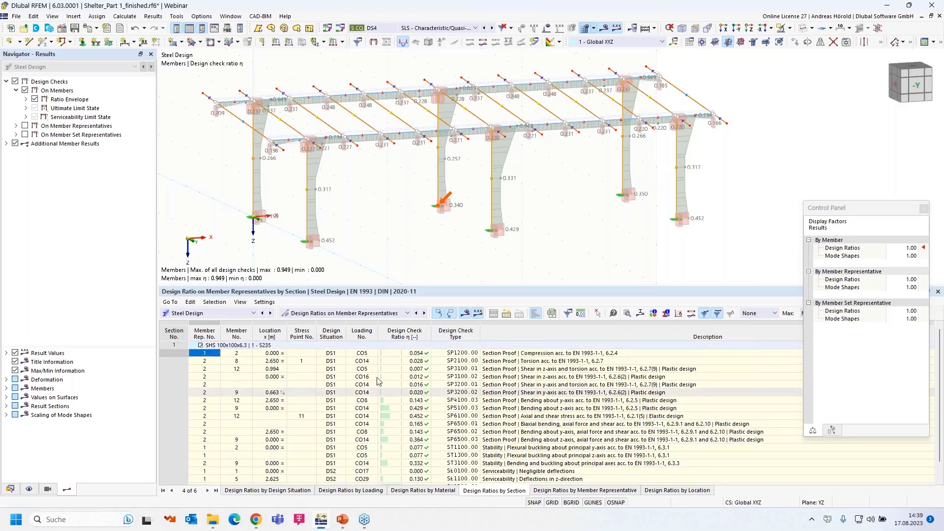
Step: List the steel design ratios on member set representatives, sorted by section
{"action": "left_click", "coordinate": [390, 313]}
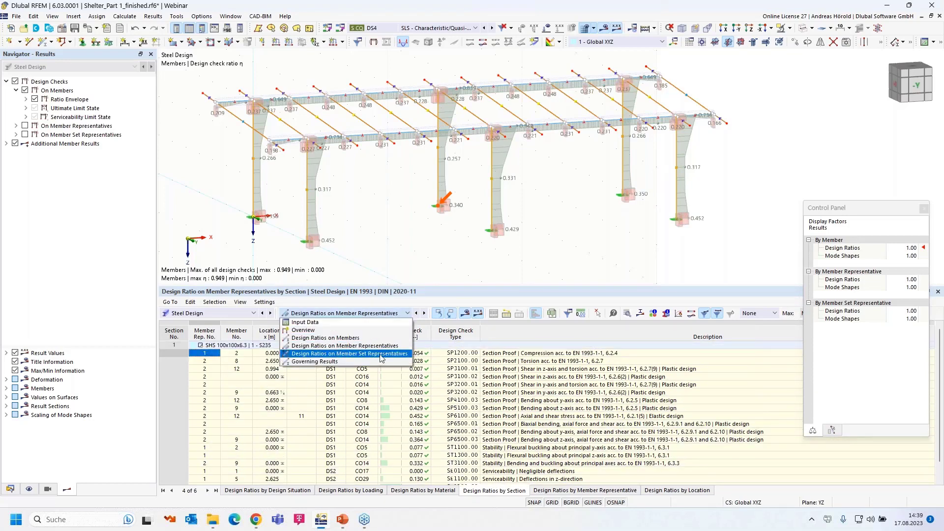
{"action": "left_click", "coordinate": [382, 354]}
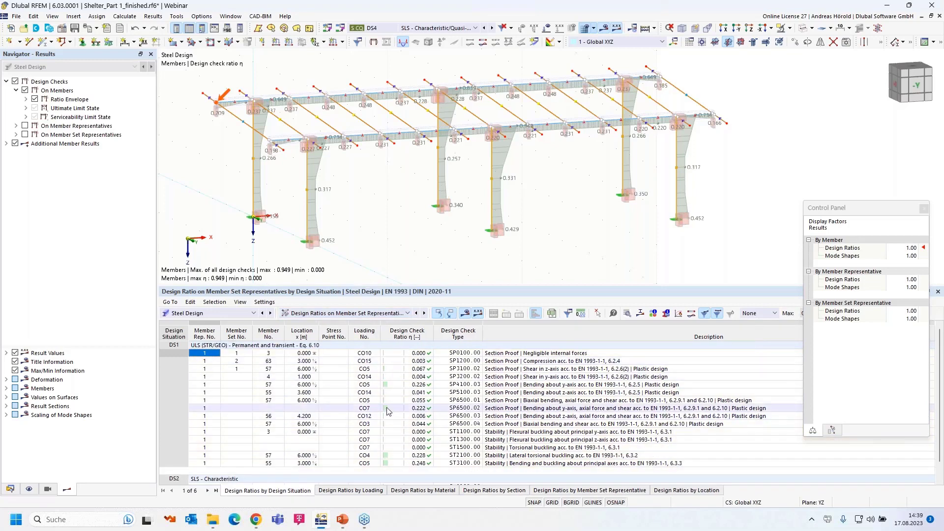
{"action": "left_click", "coordinate": [493, 491]}
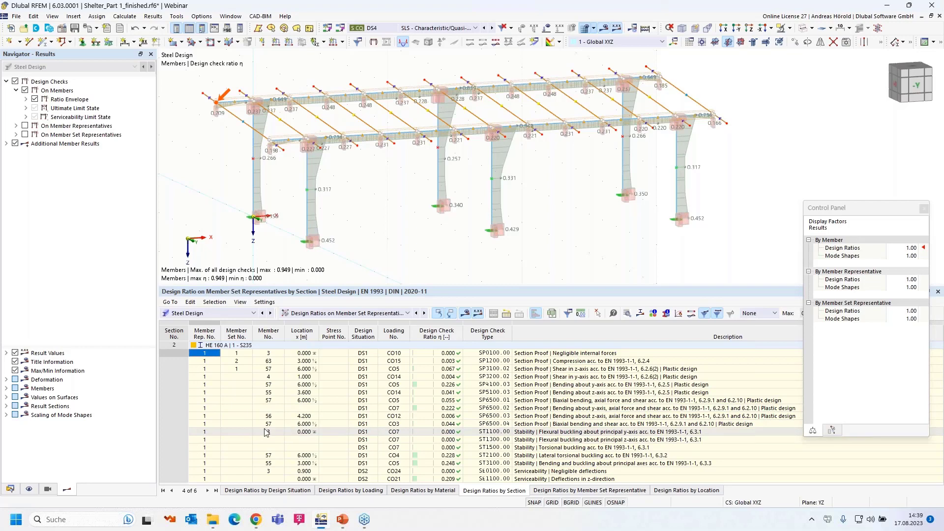
Step: Change section No. 2 to HE 120 A from the standardized HE A series (EN 10365:2017) and accept deleting all existing results
{"action": "left_click", "coordinate": [10, 489]}
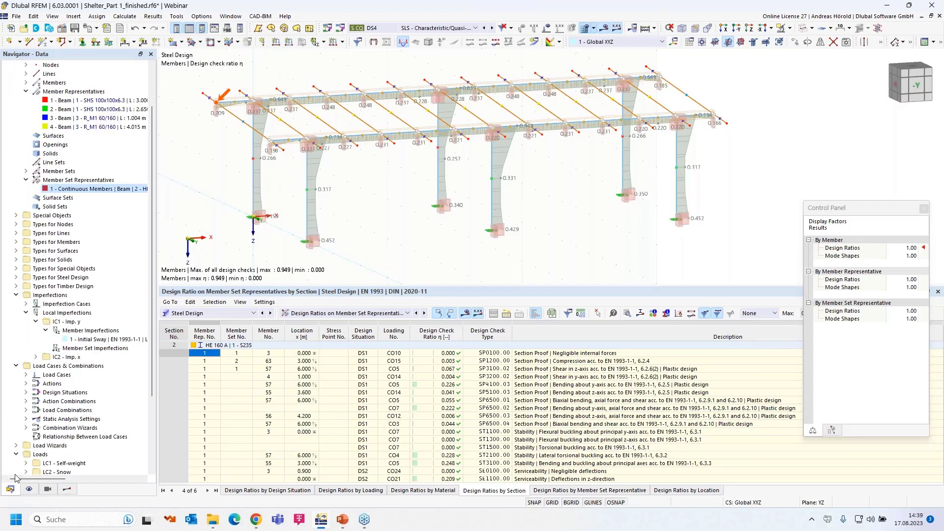
{"action": "scroll", "coordinate": [49, 265], "scroll_direction": "up", "scroll_amount": 2}
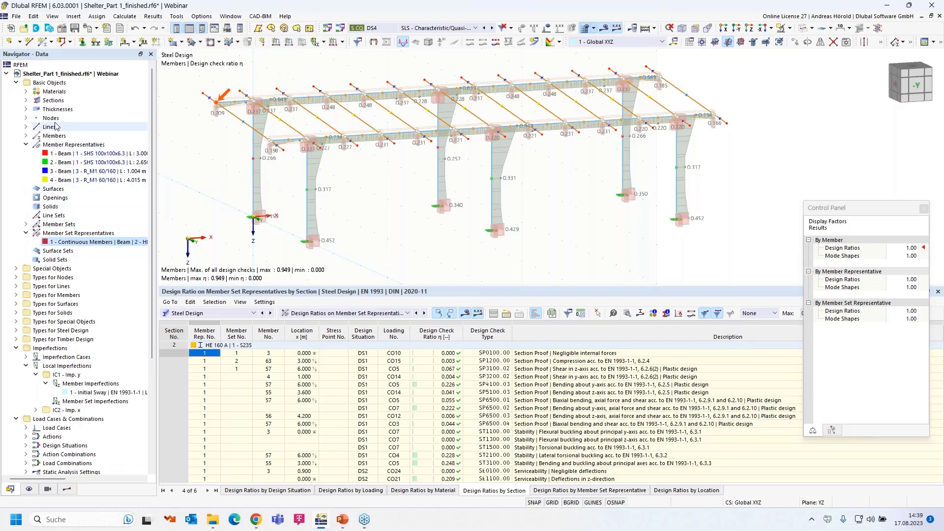
{"action": "left_click", "coordinate": [26, 100]}
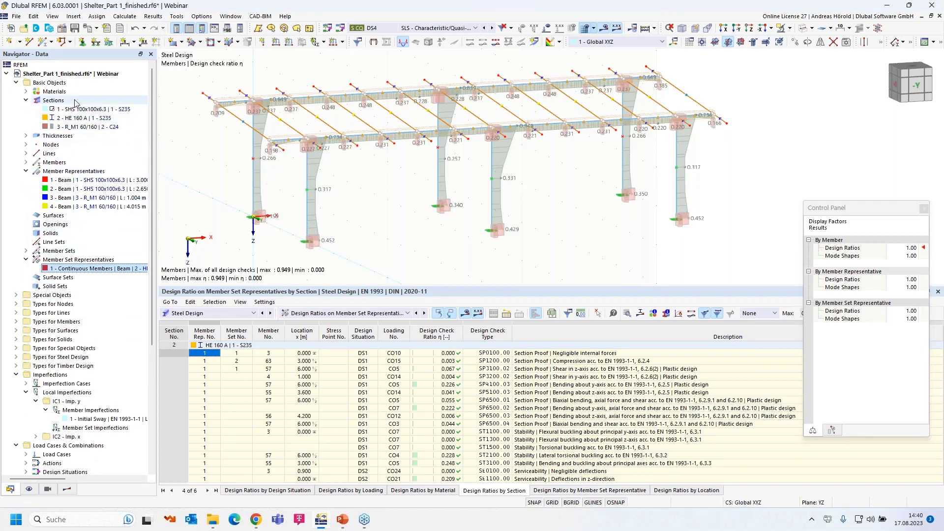
{"action": "right_click", "coordinate": [73, 119]}
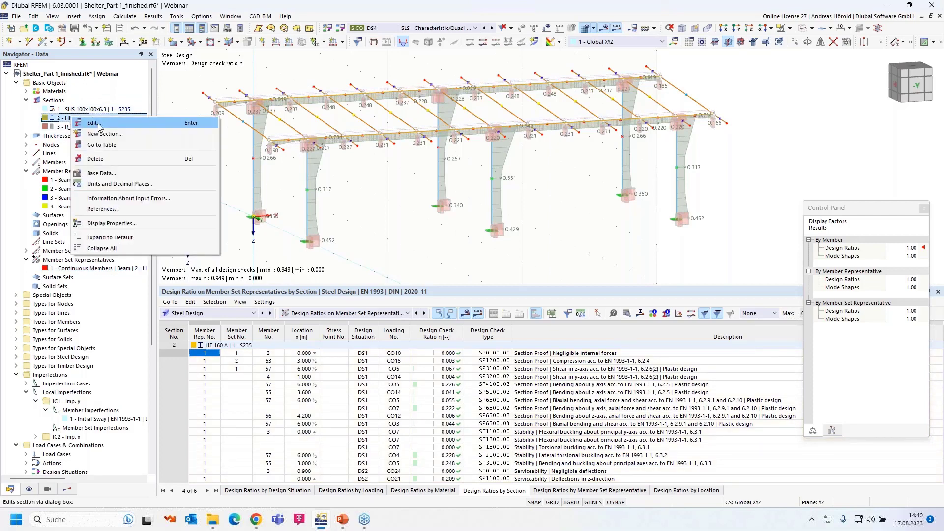
{"action": "left_click", "coordinate": [93, 123]}
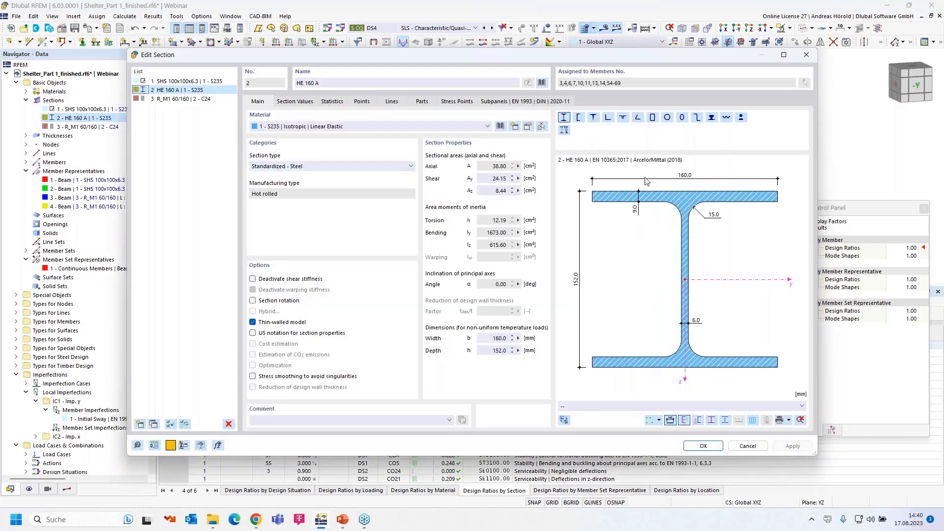
{"action": "left_click", "coordinate": [543, 83]}
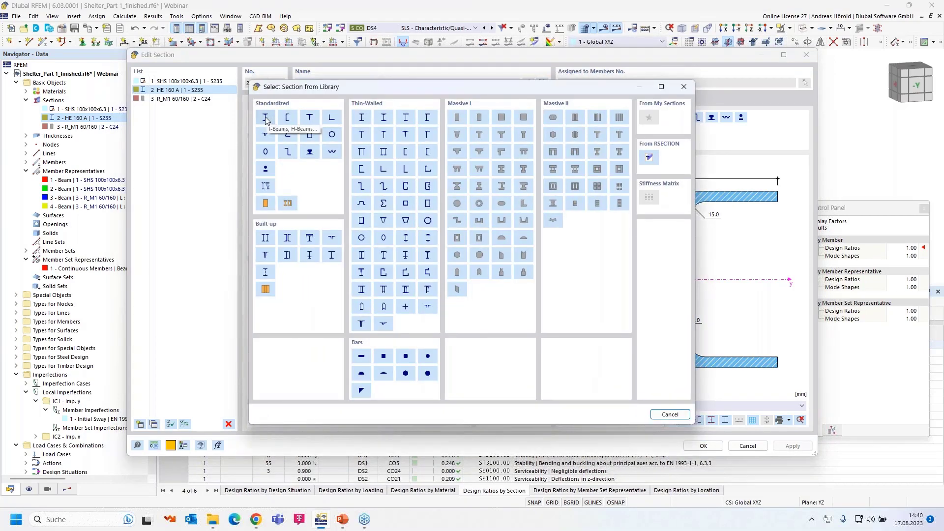
{"action": "left_click", "coordinate": [266, 118]}
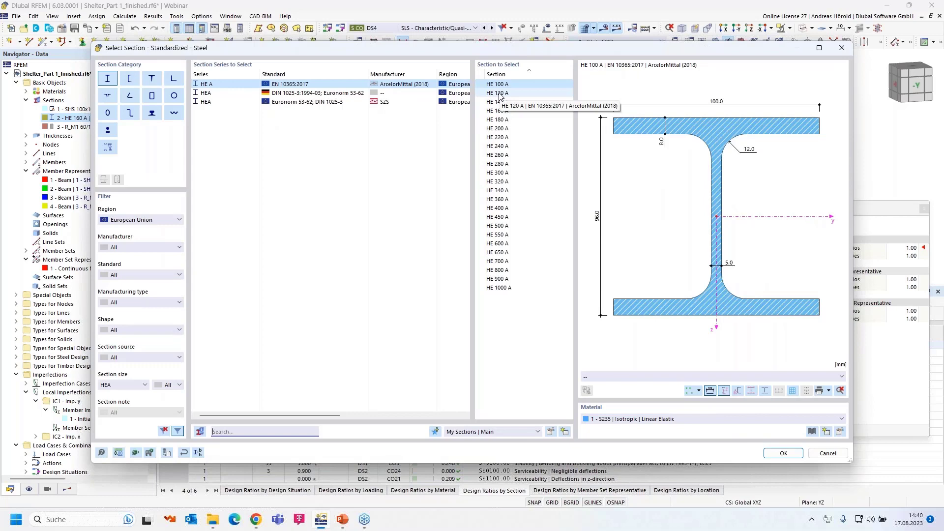
{"action": "left_click", "coordinate": [500, 94]}
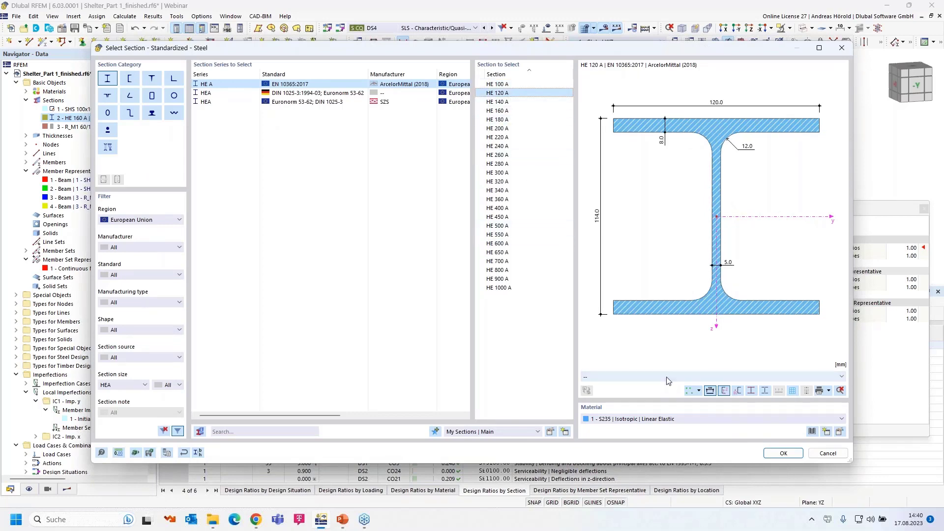
{"action": "left_click", "coordinate": [782, 454]}
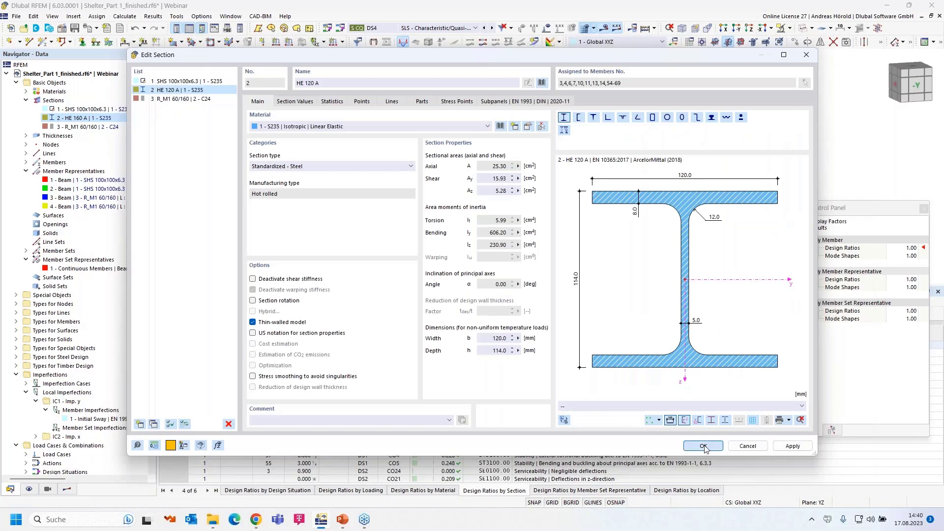
{"action": "left_click", "coordinate": [705, 446]}
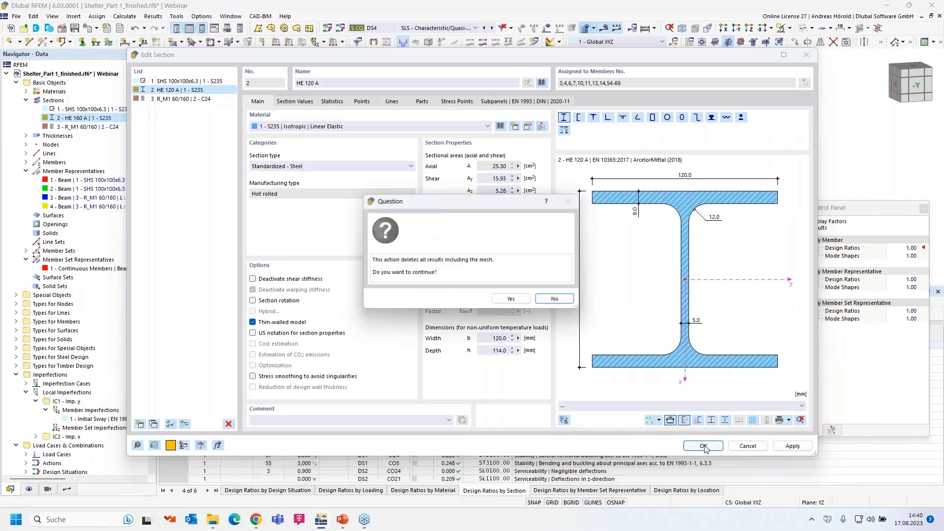
{"action": "left_click", "coordinate": [512, 301]}
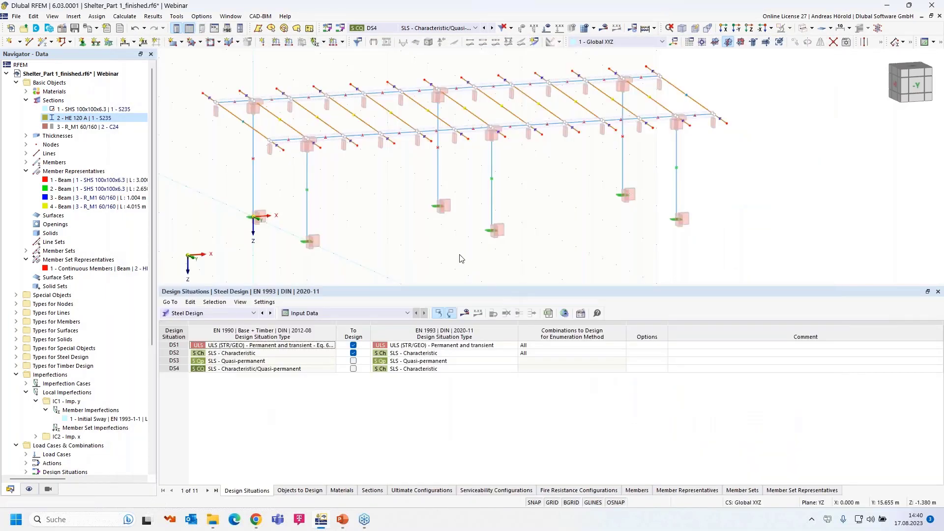
Step: Set the Timber design support's z-axis support length to 120 mm and check the value at another purlin support
{"action": "left_click_drag", "start_coordinate": [475, 287], "coordinate": [491, 376]}
{"action": "scroll", "coordinate": [392, 221], "scroll_direction": "up", "scroll_amount": 6}
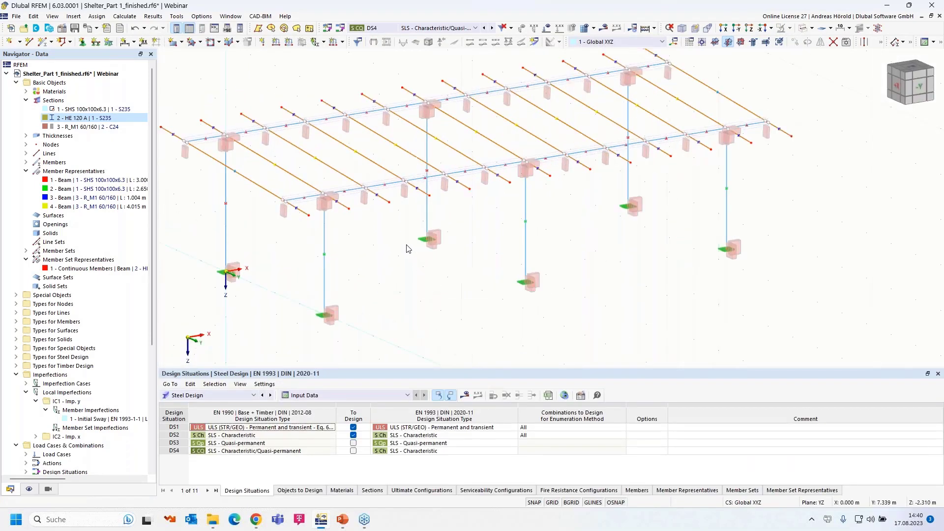
{"action": "scroll", "coordinate": [392, 221], "scroll_direction": "down", "scroll_amount": 4}
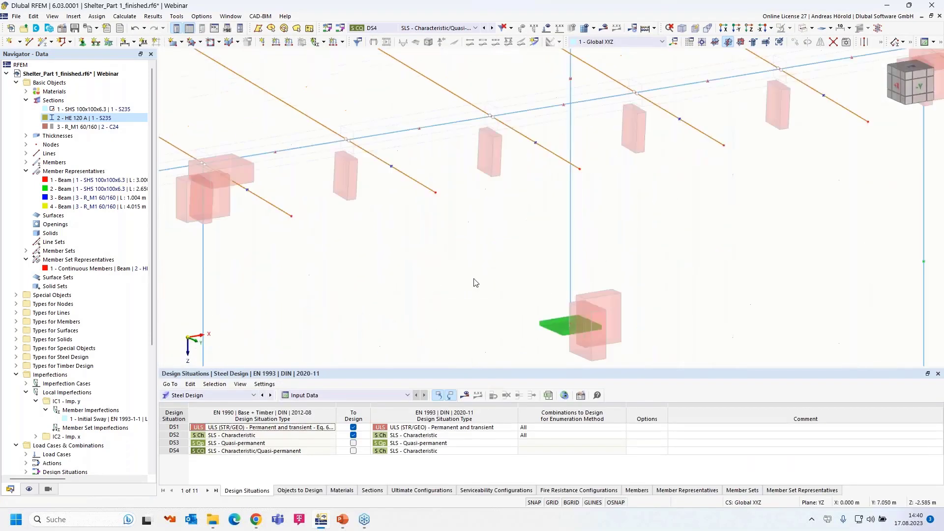
{"action": "double_click", "coordinate": [488, 170]}
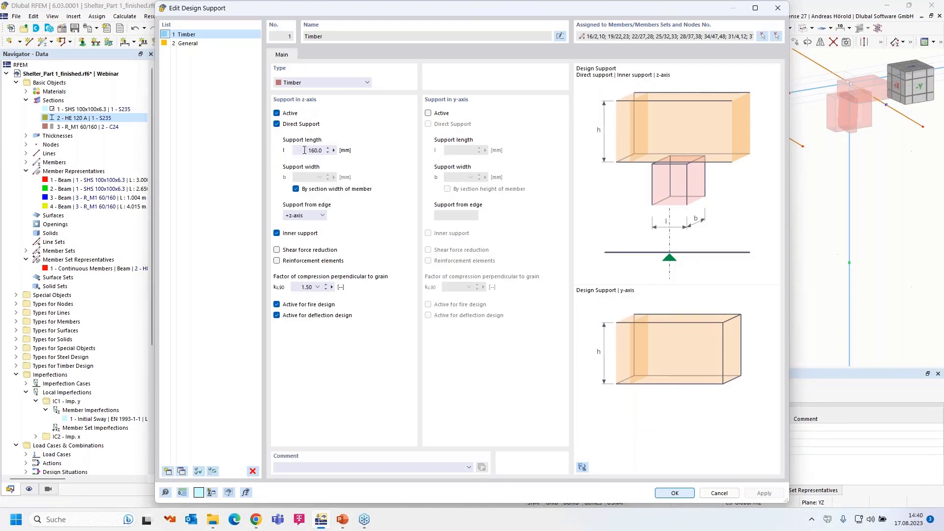
{"action": "double_click", "coordinate": [306, 148]}
{"action": "type", "text": "120"}
{"action": "left_click", "coordinate": [675, 493]}
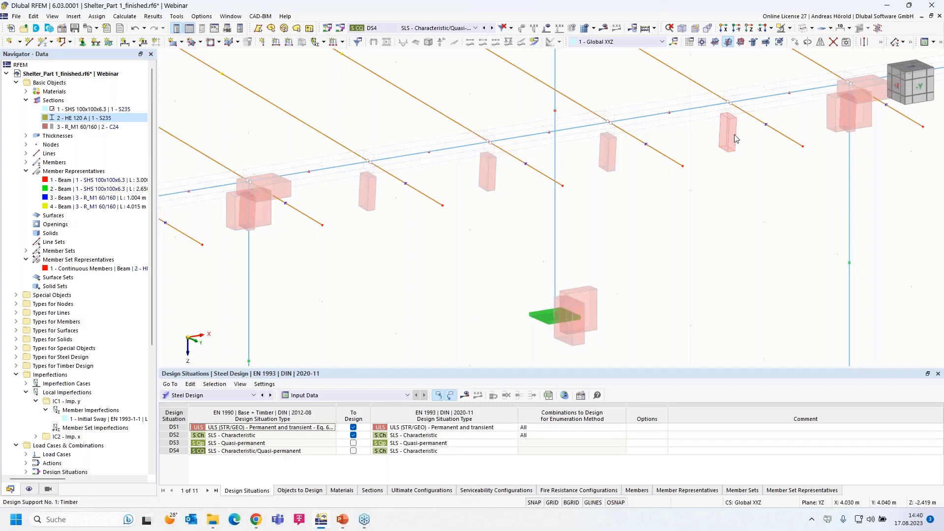
{"action": "double_click", "coordinate": [736, 137]}
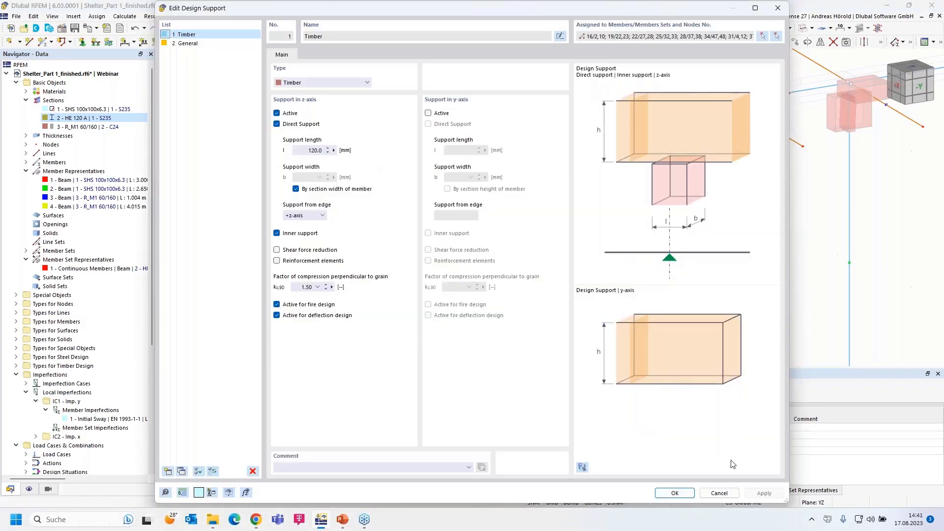
{"action": "left_click", "coordinate": [674, 493]}
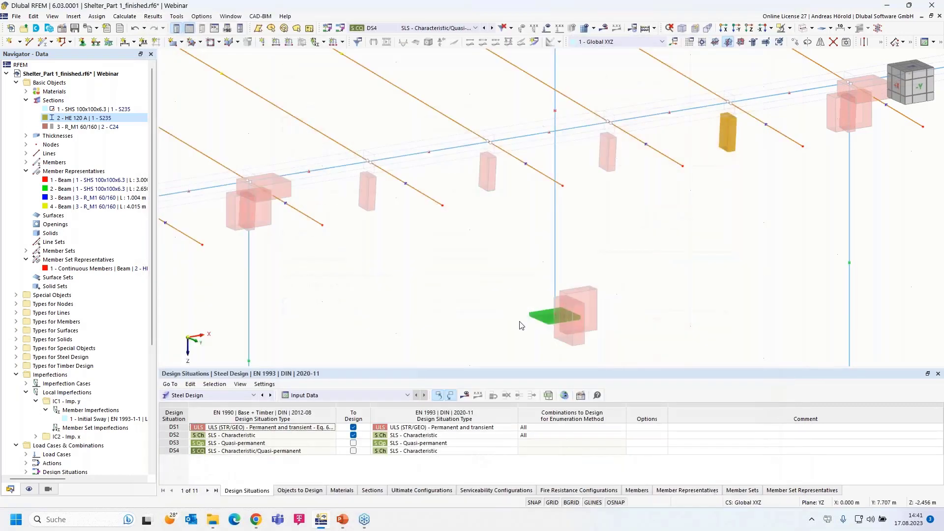
Step: Recalculate the whole model with all load cases and combinations, including the steel and timber design
{"action": "scroll", "coordinate": [520, 325], "scroll_direction": "down", "scroll_amount": 5}
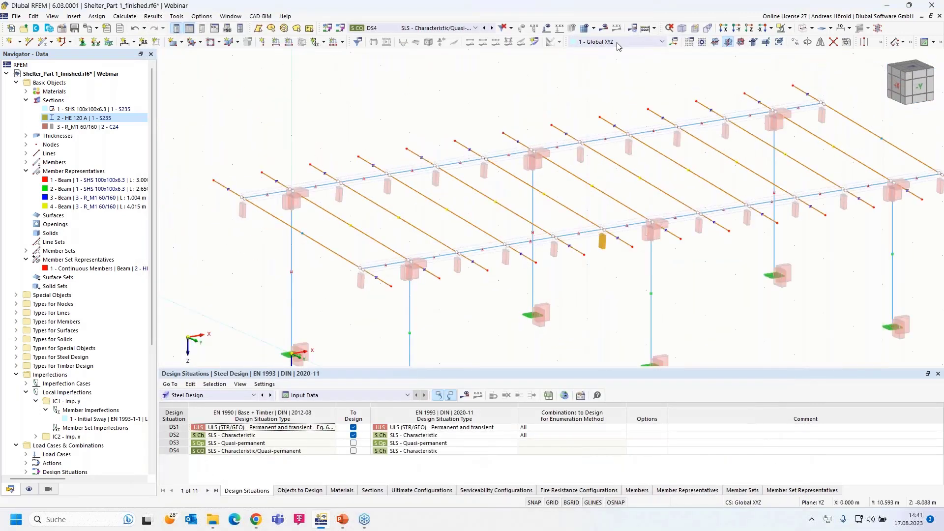
{"action": "left_click", "coordinate": [646, 29]}
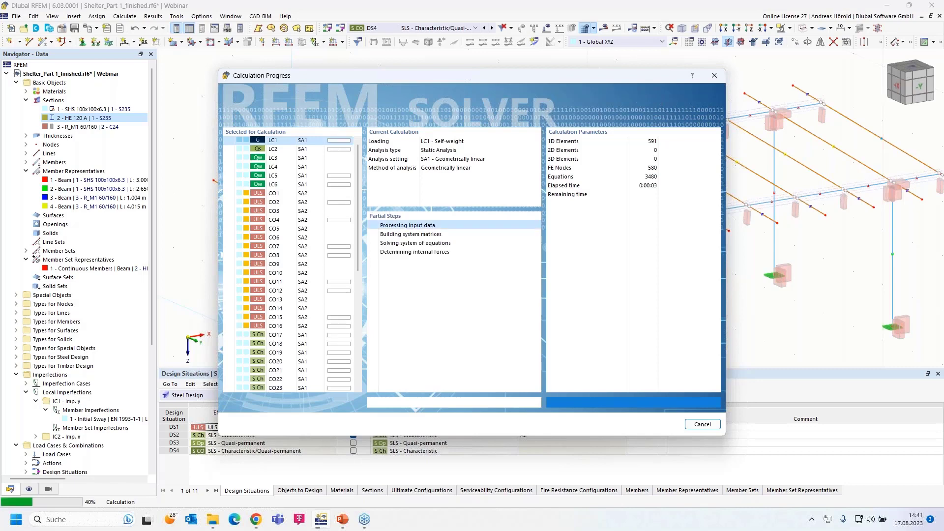
{"action": "scroll", "coordinate": [311, 256], "scroll_direction": "down", "scroll_amount": 8}
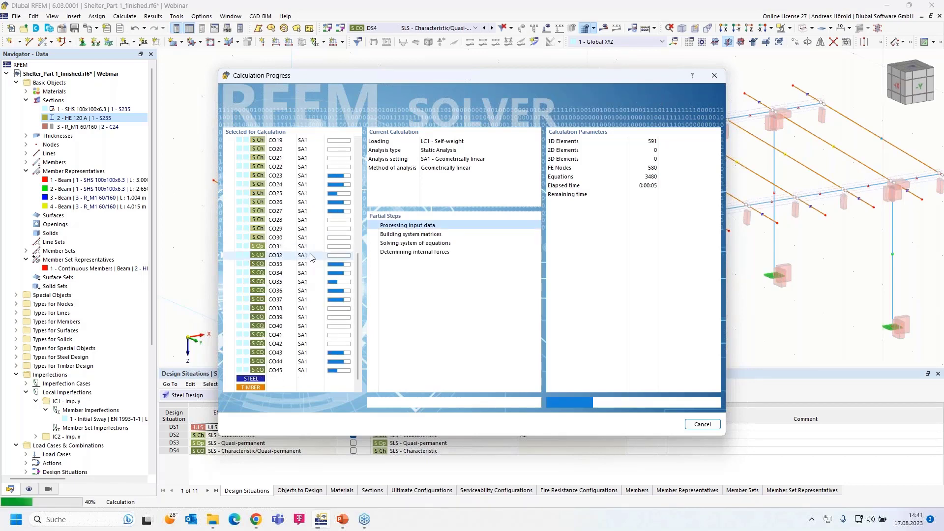
{"action": "scroll", "coordinate": [311, 257], "scroll_direction": "down", "scroll_amount": 1}
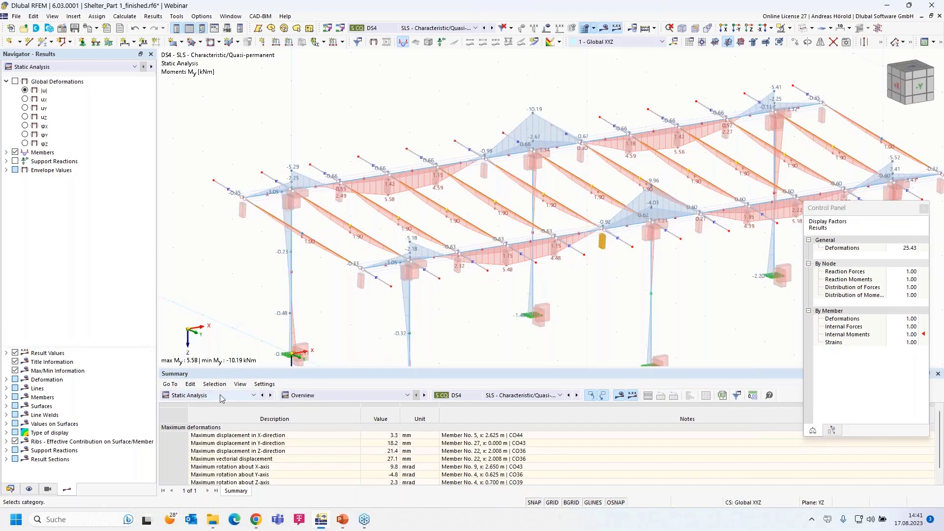
Step: Switch the results table to the Steel Design add-on and list the recalculated design ratios on members
{"action": "left_click", "coordinate": [206, 398]}
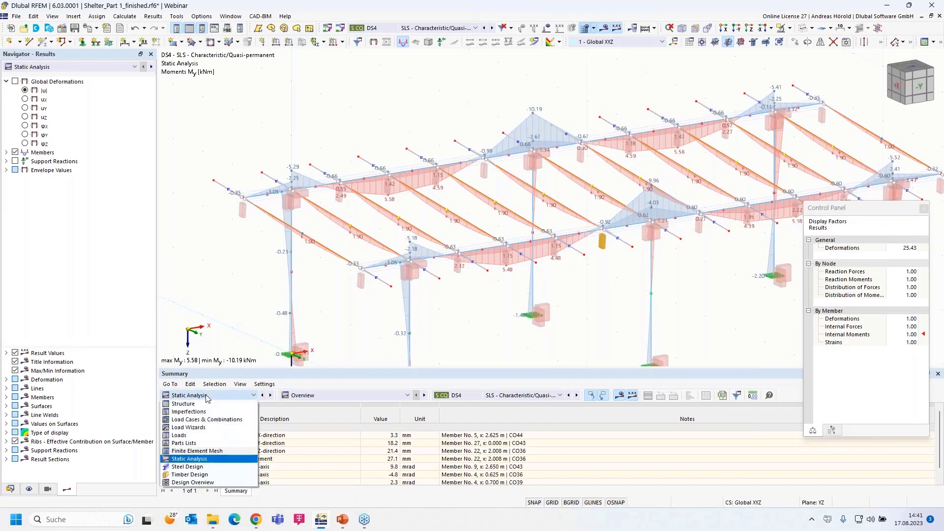
{"action": "left_click", "coordinate": [203, 469]}
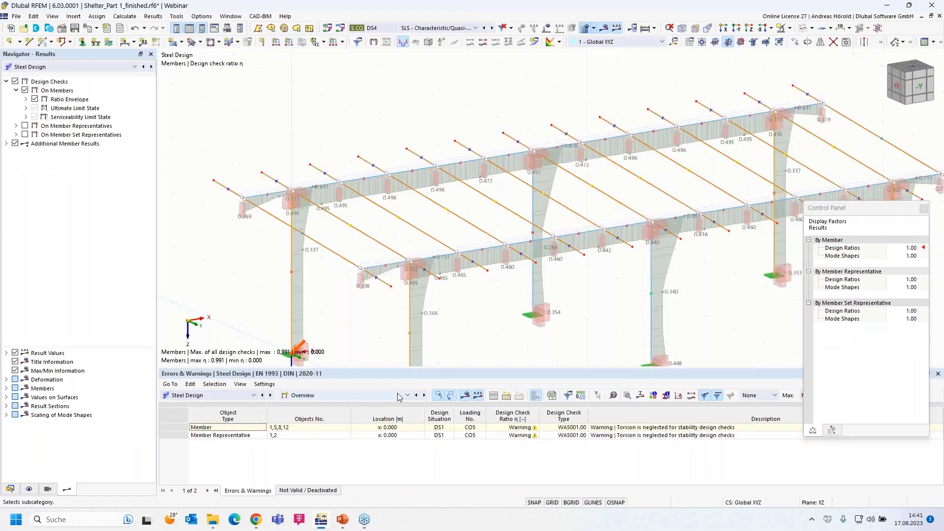
{"action": "left_click", "coordinate": [364, 396]}
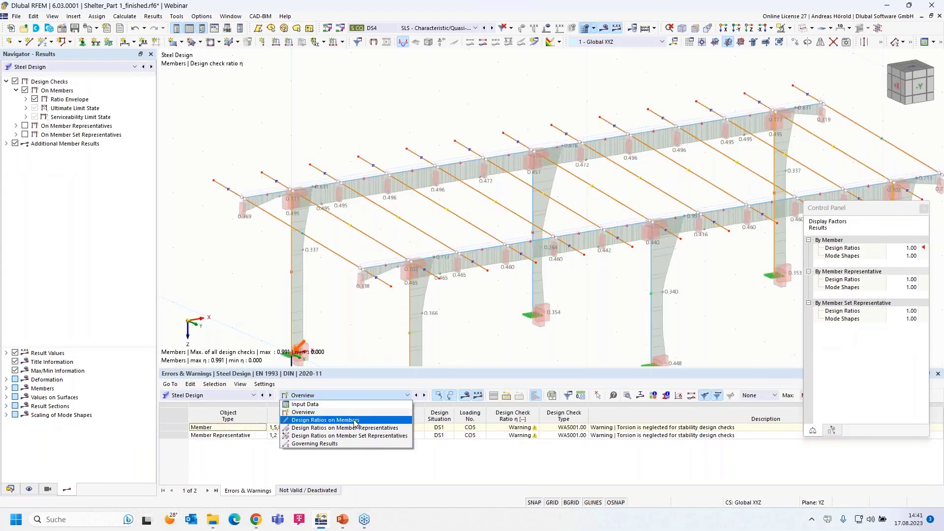
{"action": "left_click", "coordinate": [355, 421]}
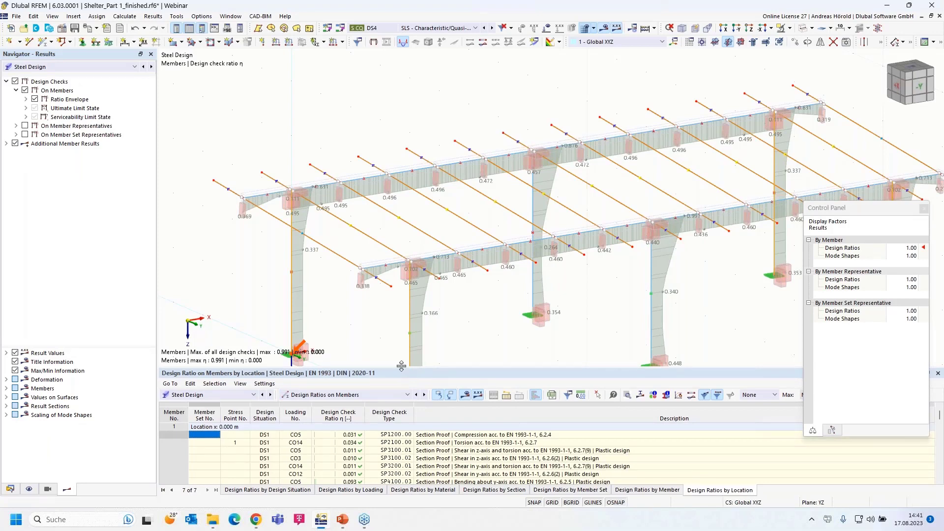
Step: Enlarge the results table, list the steel design ratios by section and examine the governing checks of sections No. 1 and No. 2
{"action": "left_click_drag", "start_coordinate": [402, 373], "coordinate": [402, 322]}
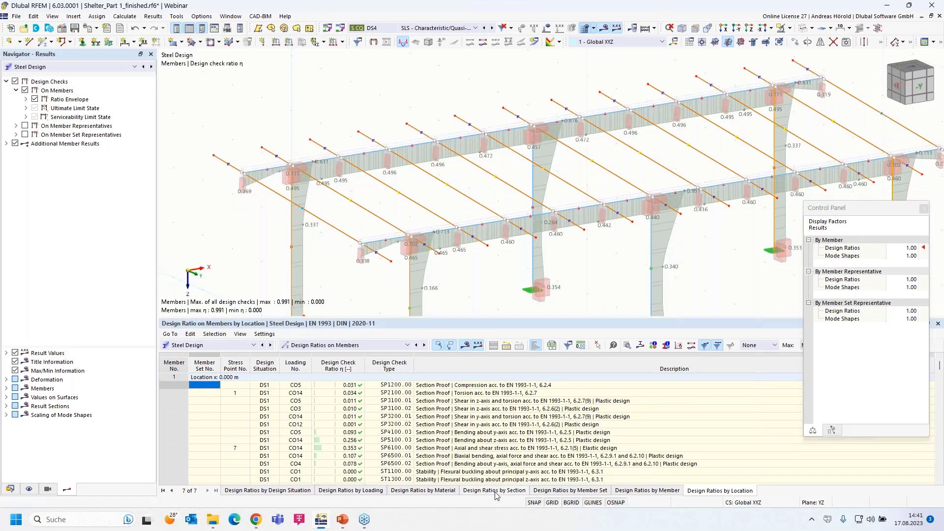
{"action": "left_click", "coordinate": [495, 491]}
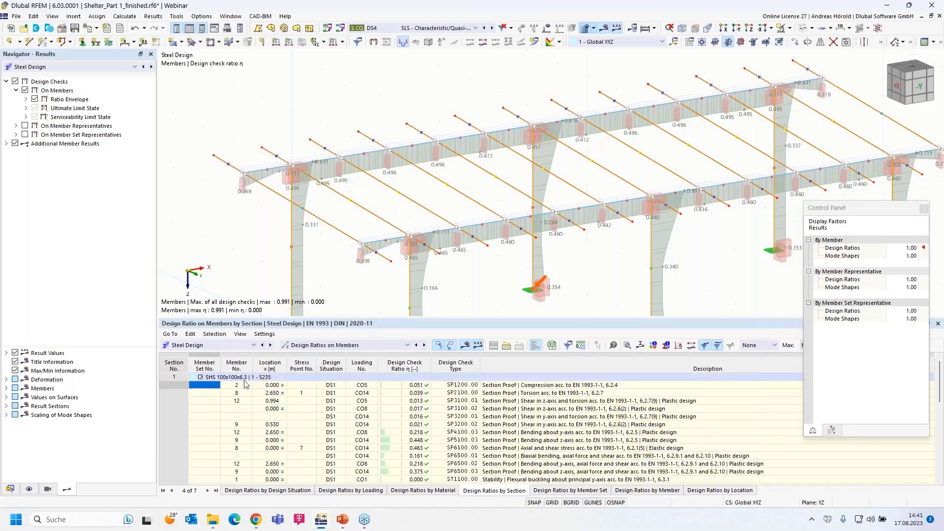
{"action": "scroll", "coordinate": [236, 389], "scroll_direction": "down", "scroll_amount": 4}
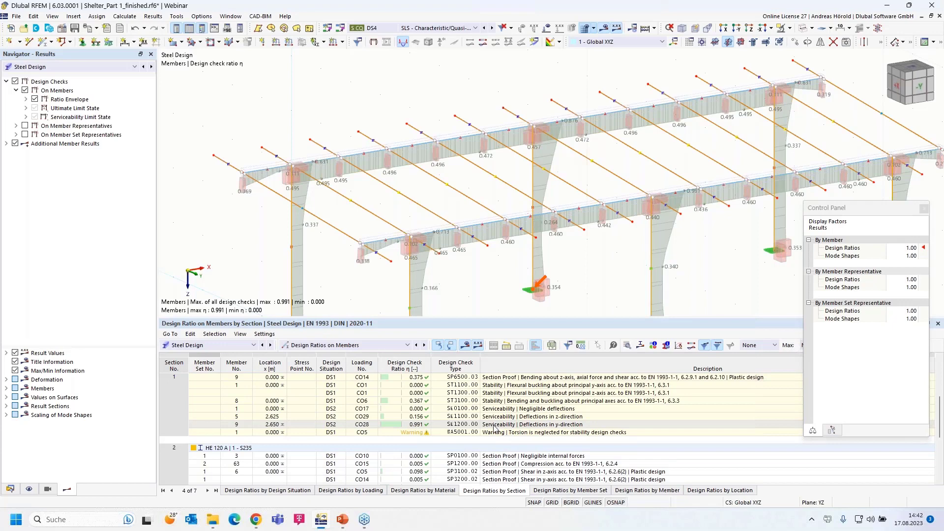
{"action": "scroll", "coordinate": [295, 433], "scroll_direction": "down", "scroll_amount": 2}
{"action": "scroll", "coordinate": [245, 435], "scroll_direction": "up", "scroll_amount": 1}
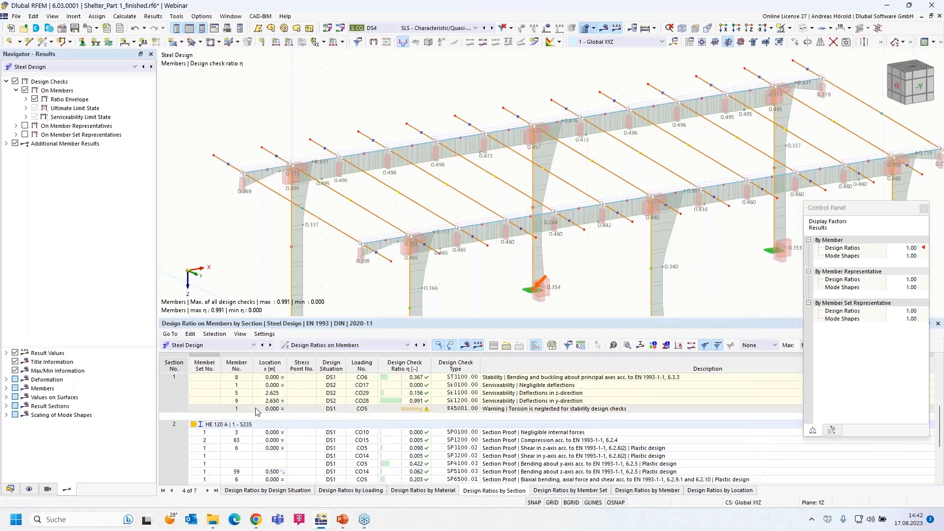
{"action": "scroll", "coordinate": [245, 435], "scroll_direction": "down", "scroll_amount": 2}
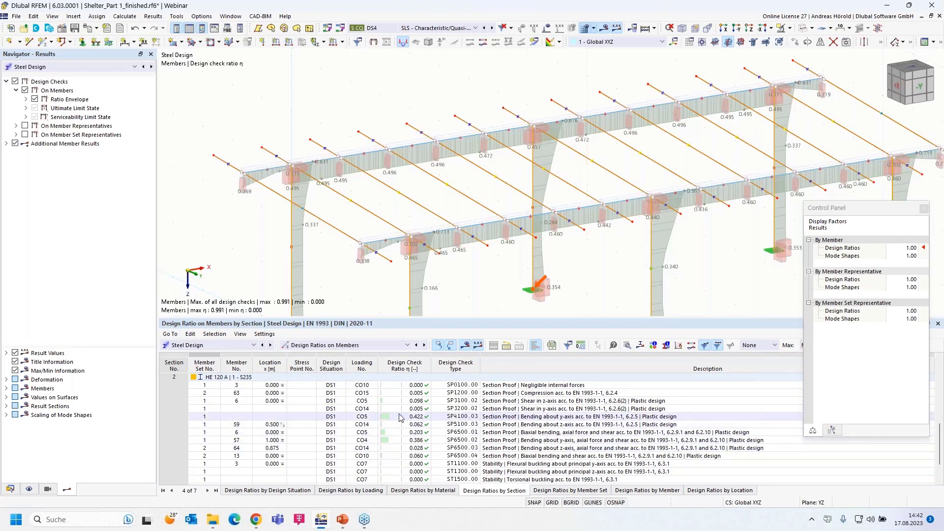
{"action": "scroll", "coordinate": [401, 421], "scroll_direction": "down", "scroll_amount": 1}
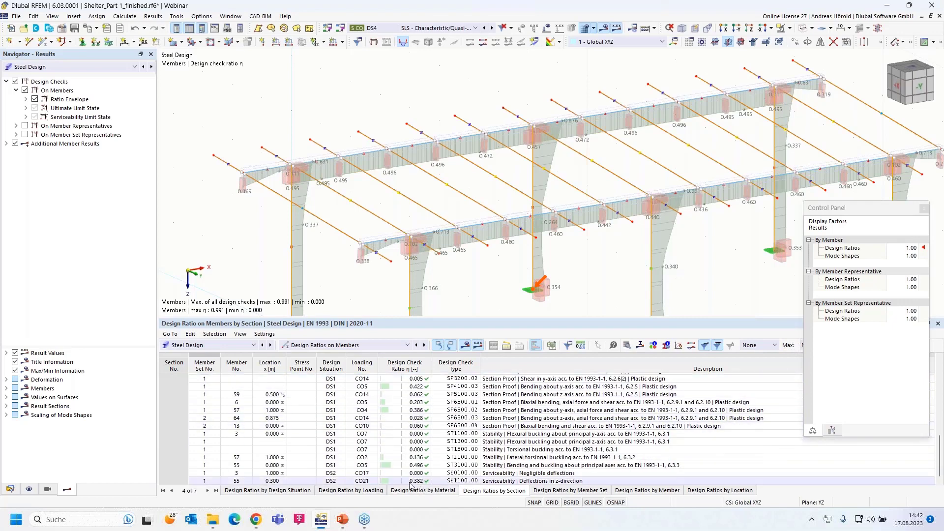
{"action": "left_click", "coordinate": [419, 465]}
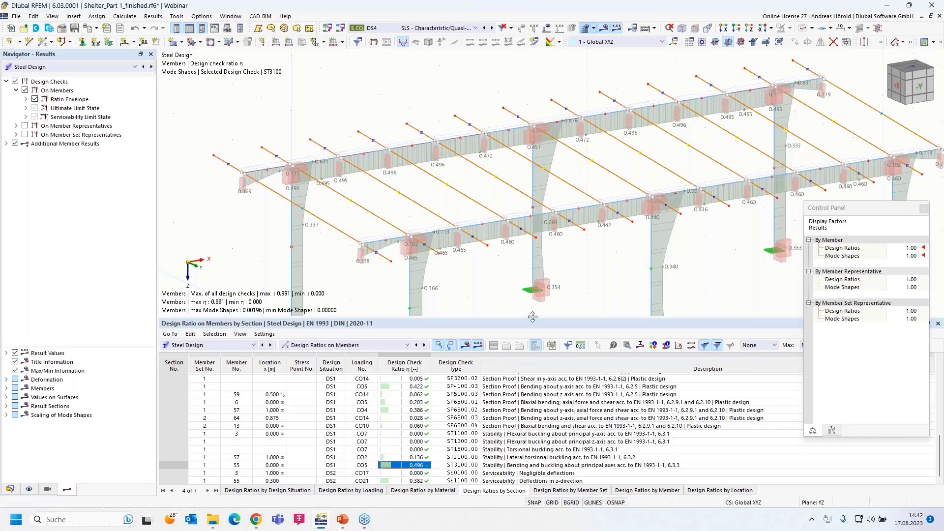
Step: Shrink the results table and move the Control Panel aside so the whole shelter with its design ratios is in view
{"action": "left_click_drag", "start_coordinate": [532, 317], "coordinate": [533, 415]}
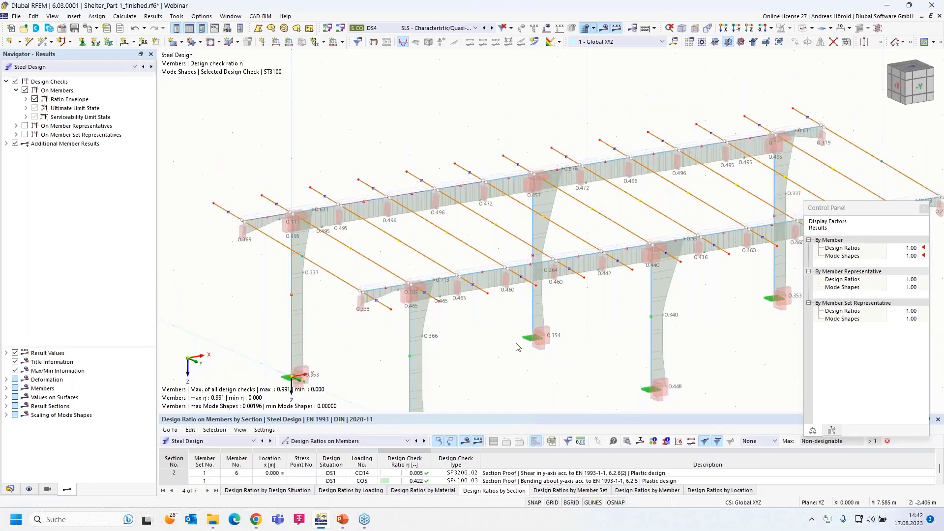
{"action": "middle_click_drag", "start_coordinate": [516, 347], "coordinate": [429, 305]}
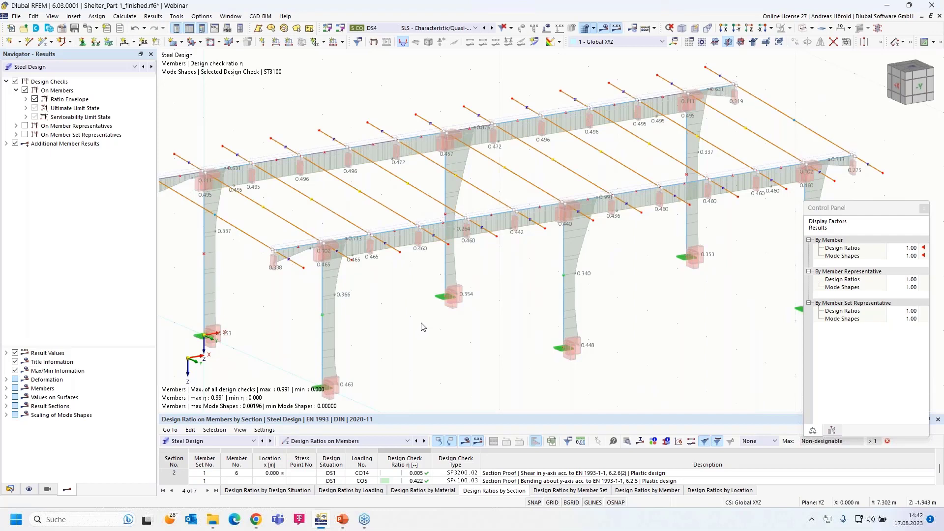
{"action": "scroll", "coordinate": [422, 327], "scroll_direction": "down", "scroll_amount": 3}
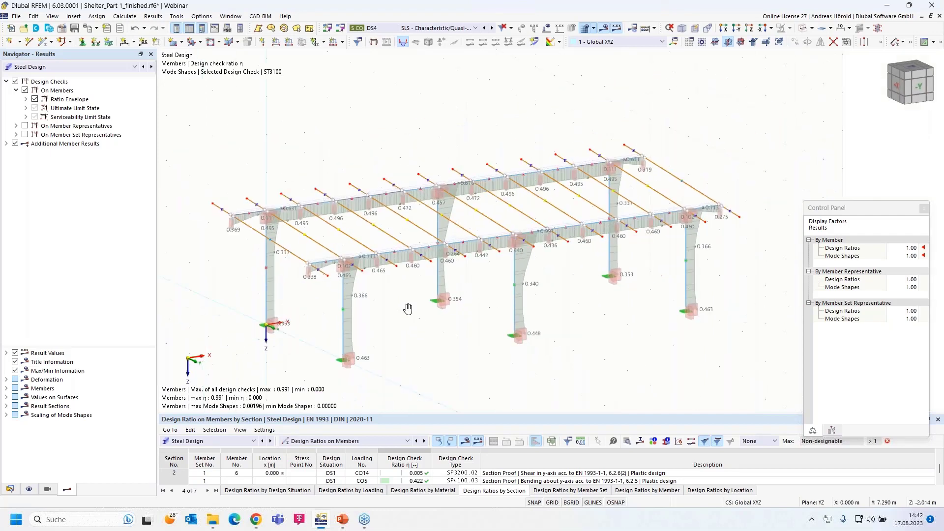
{"action": "scroll", "coordinate": [483, 277], "scroll_direction": "up", "scroll_amount": 2}
{"action": "middle_click_drag", "start_coordinate": [483, 277], "coordinate": [434, 308]}
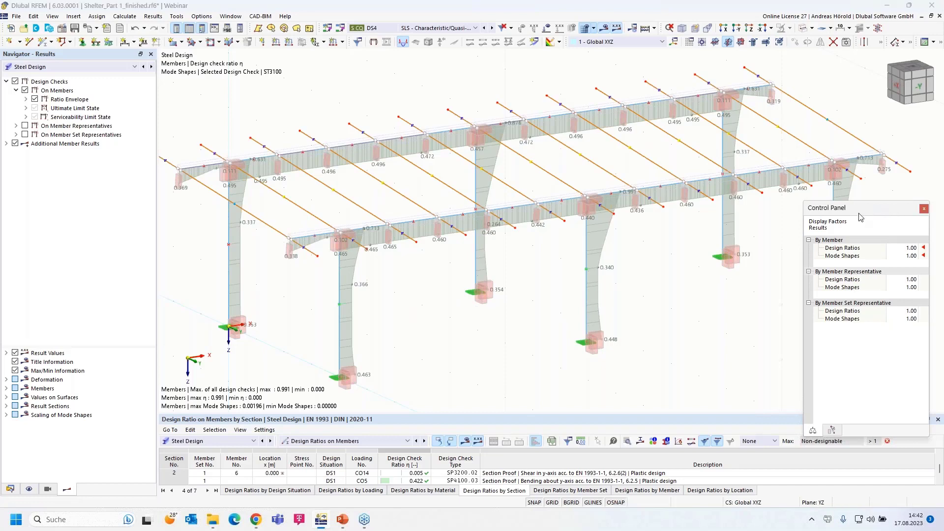
{"action": "left_click_drag", "start_coordinate": [878, 207], "coordinate": [763, 280]}
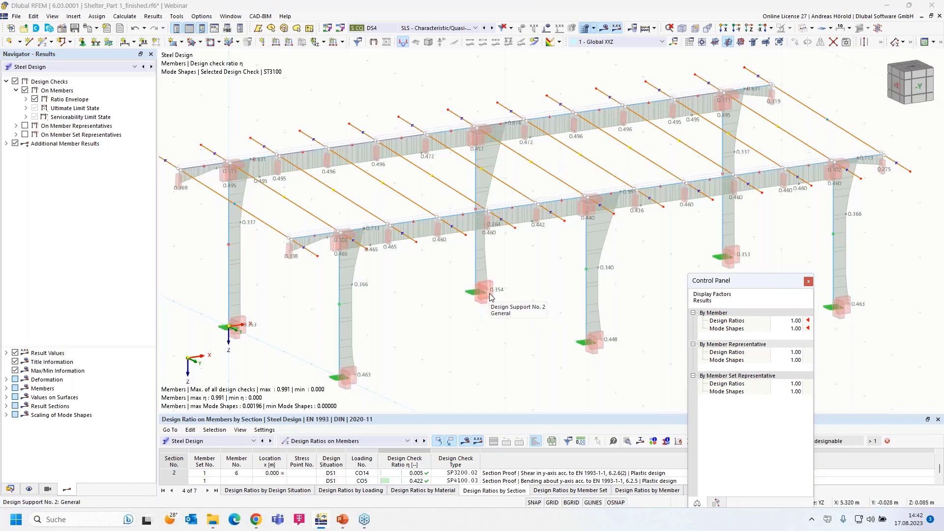
Step: Look up the display category of the column-base design support and hide all design supports in the model view
{"action": "left_click", "coordinate": [29, 490]}
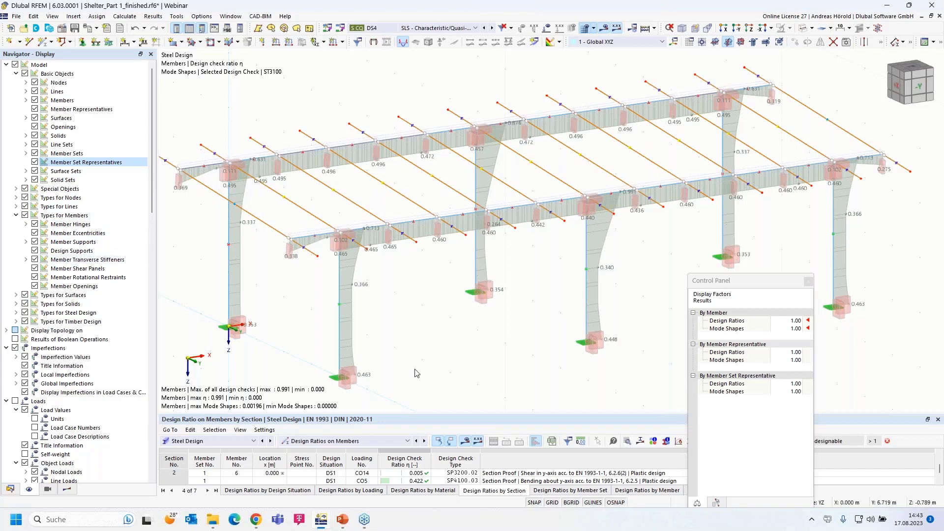
{"action": "right_click", "coordinate": [347, 388]}
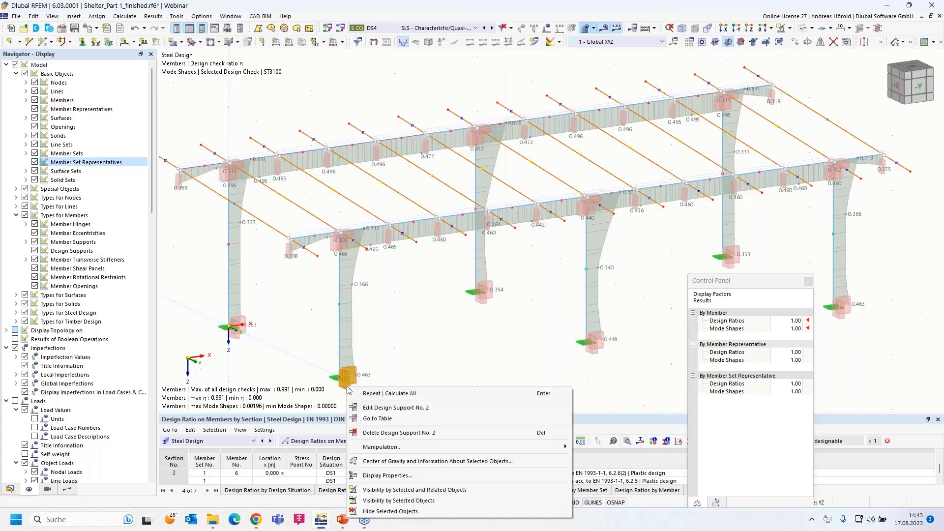
{"action": "left_click", "coordinate": [401, 475]}
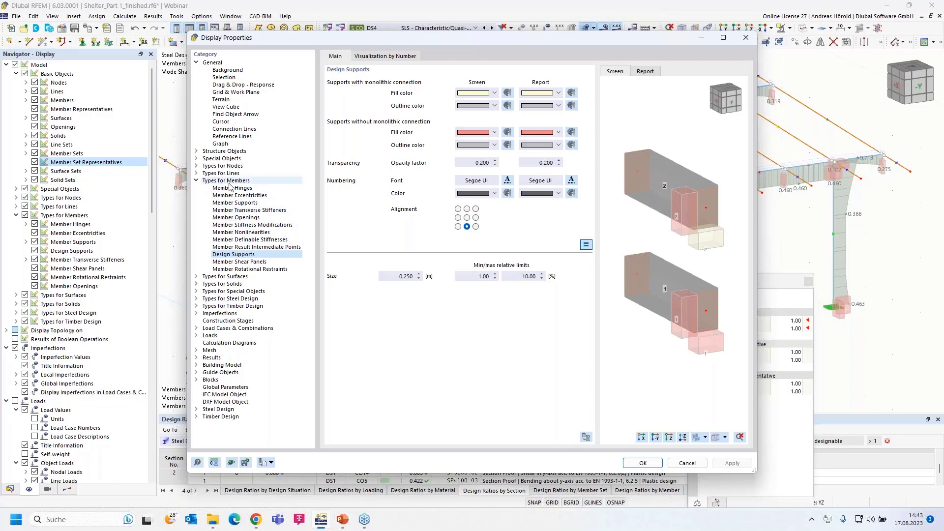
{"action": "left_click", "coordinate": [690, 466]}
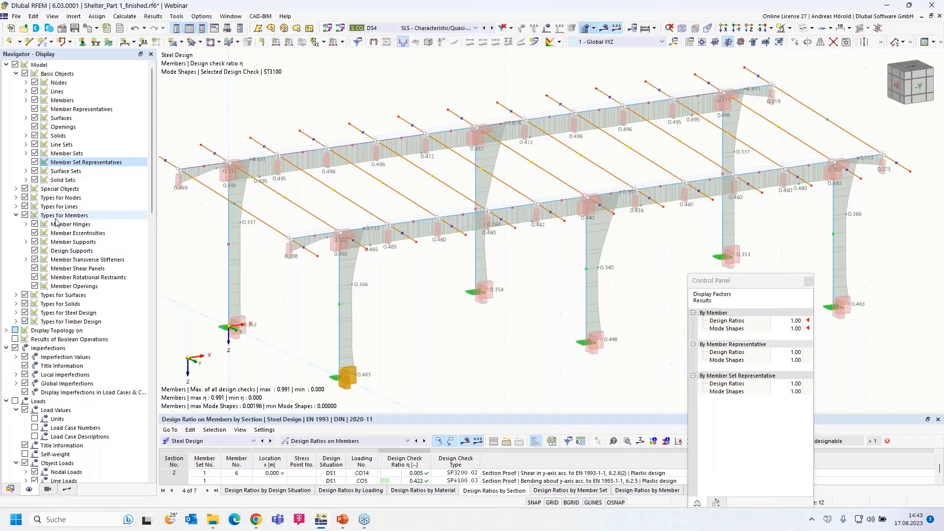
{"action": "left_click", "coordinate": [34, 251]}
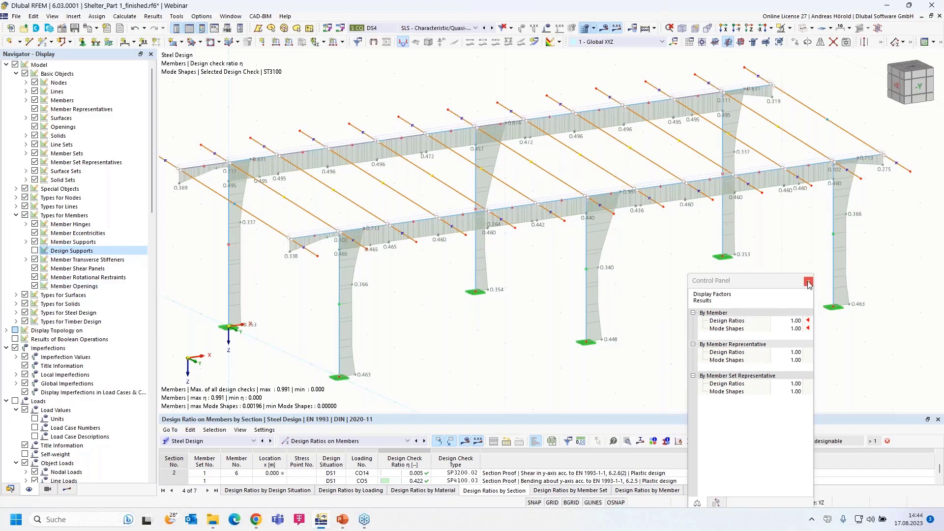
{"action": "left_click_drag", "start_coordinate": [778, 283], "coordinate": [778, 288]}
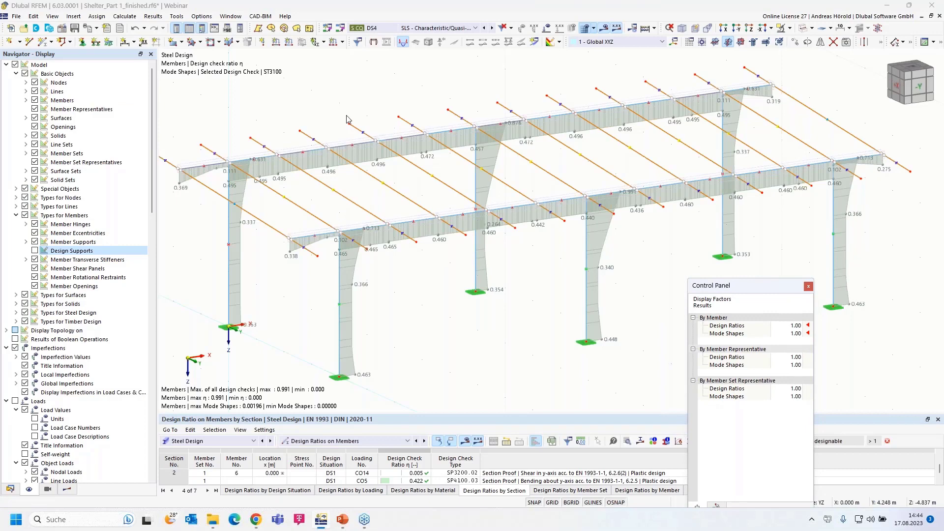
{"action": "left_click", "coordinate": [68, 490]}
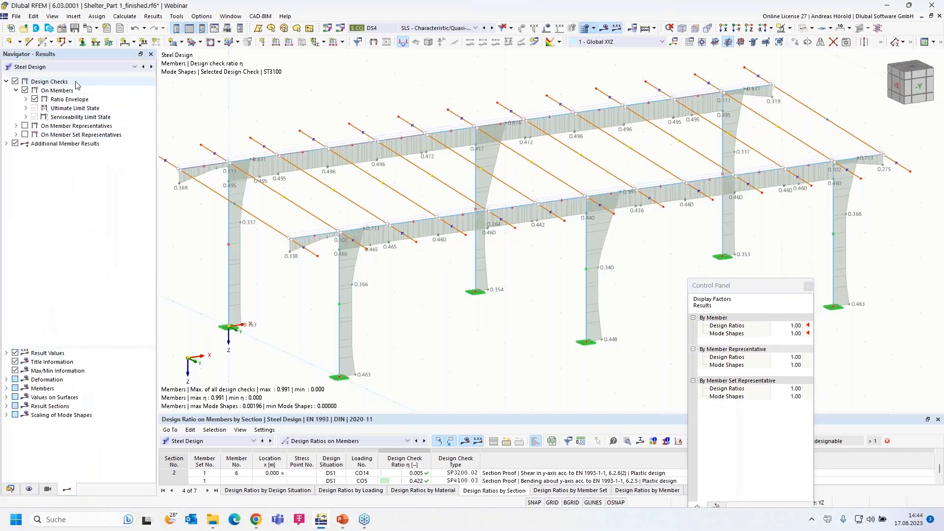
Step: Set up printing the graphic to a new printout report with the current window only
{"action": "left_click", "coordinate": [98, 29]}
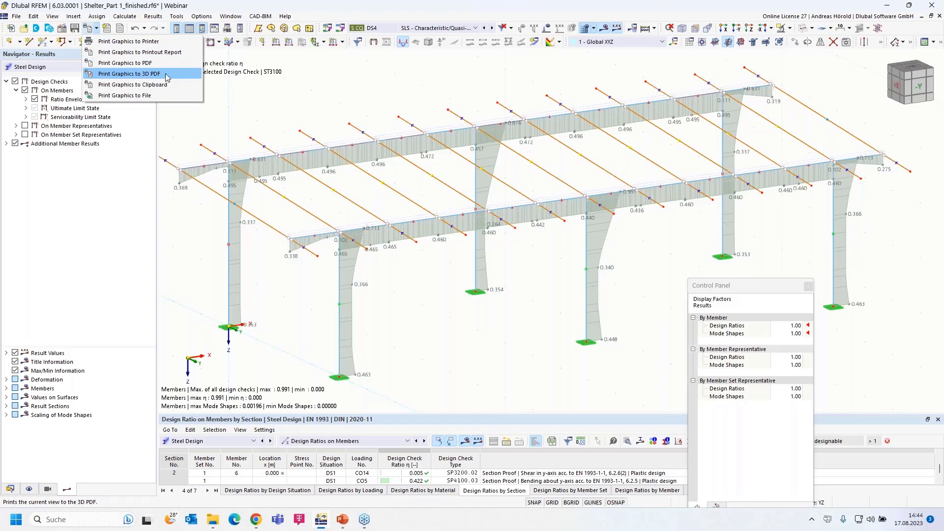
{"action": "left_click", "coordinate": [150, 53]}
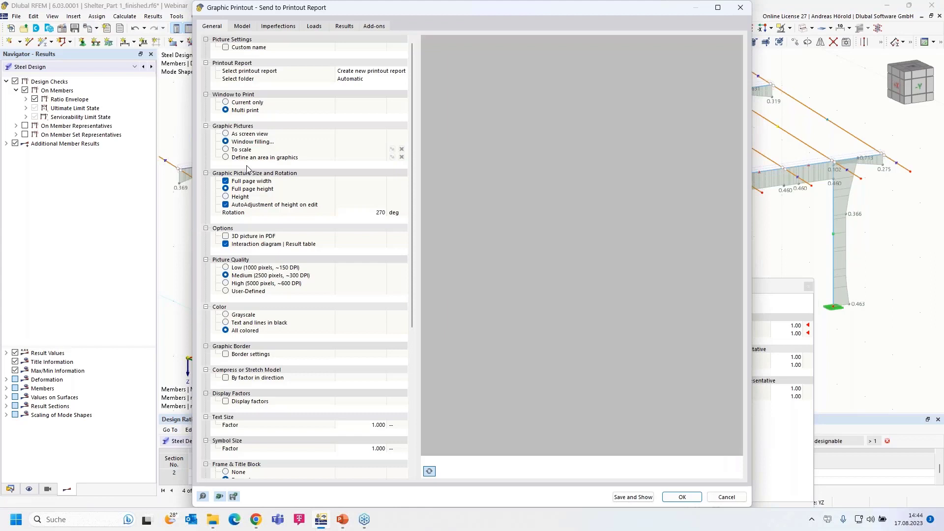
{"action": "left_click", "coordinate": [228, 103]}
{"action": "left_click", "coordinate": [228, 104]}
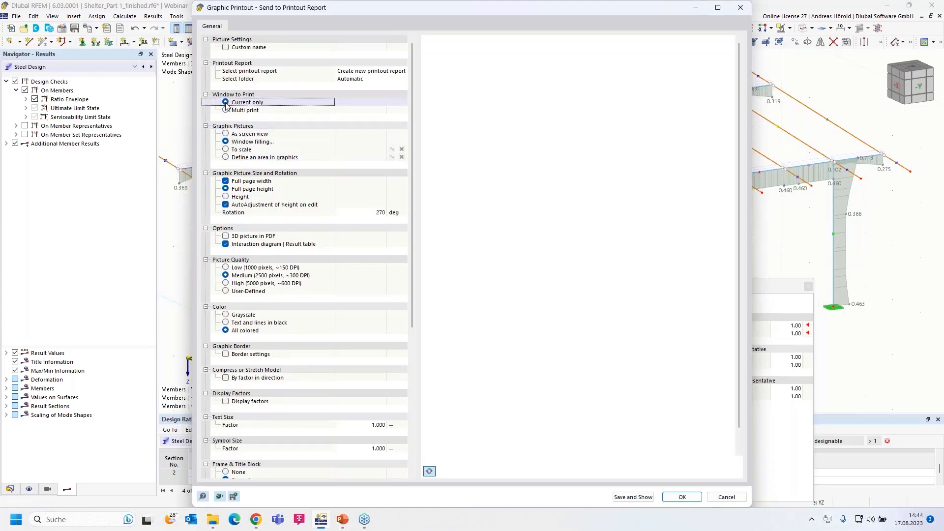
Step: Try a picture rotation of 0 deg in the print preview and restore the rotation to 270 deg
{"action": "left_click", "coordinate": [379, 215]}
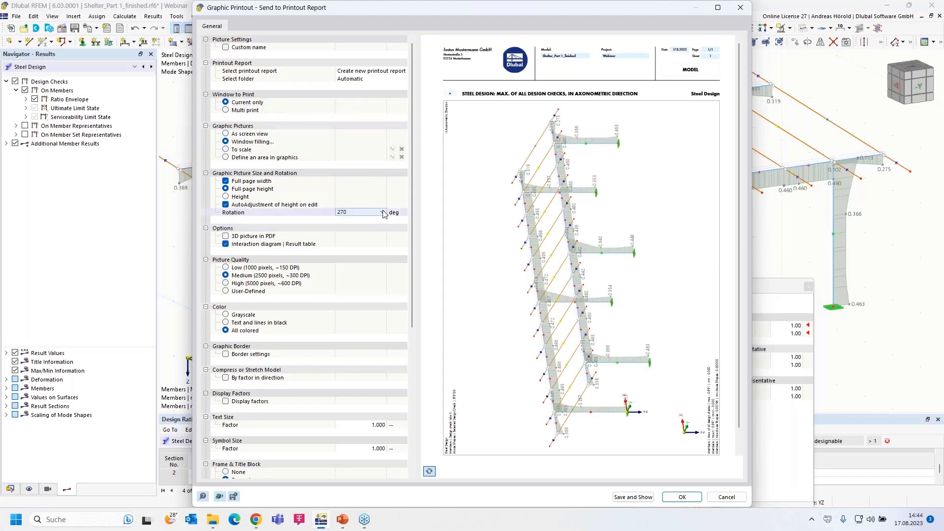
{"action": "left_click", "coordinate": [384, 214]}
{"action": "left_click", "coordinate": [363, 221]}
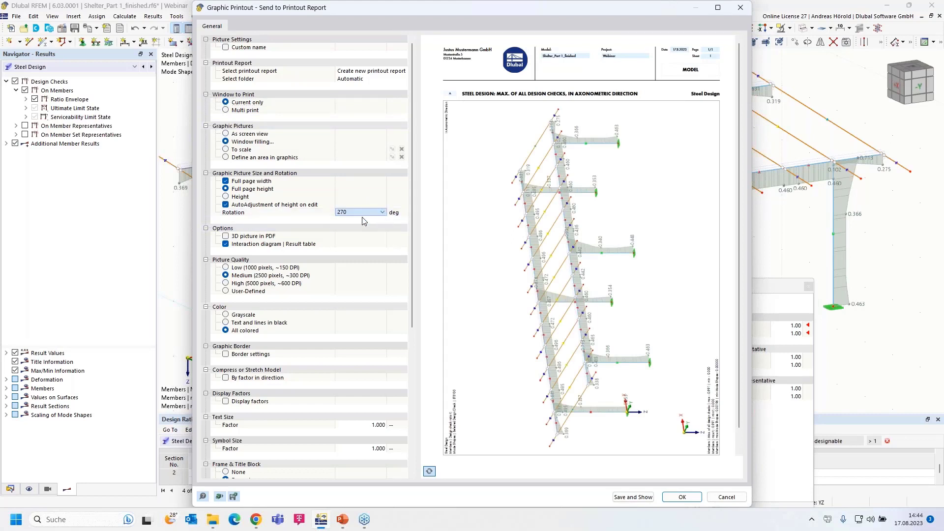
{"action": "type", "text": "0"}
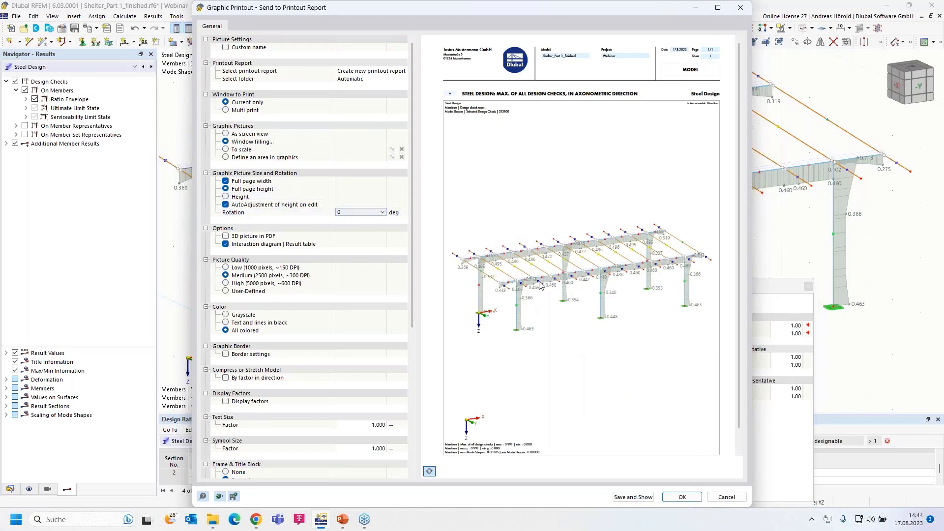
{"action": "left_click", "coordinate": [383, 213]}
{"action": "left_click", "coordinate": [355, 241]}
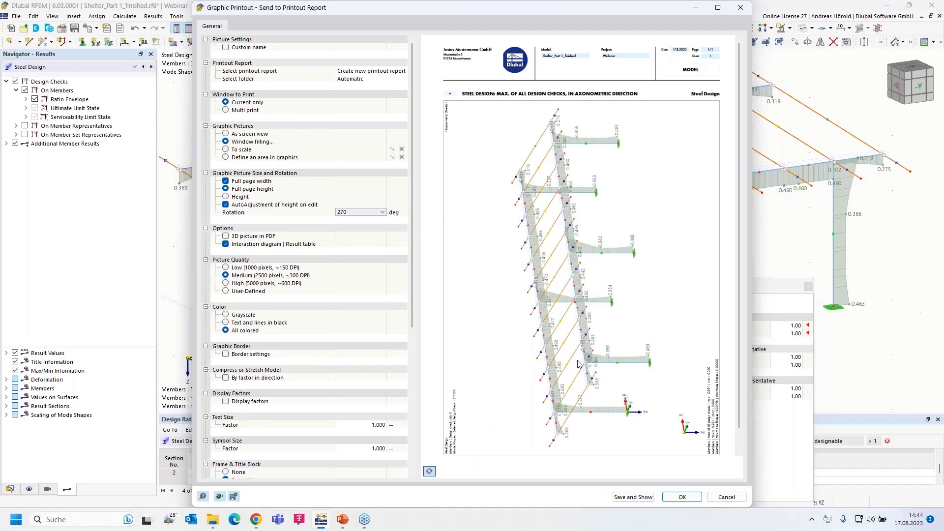
Step: Send the graphic to a new printout report named PR1 and include the member loads of load cases LC1 to LC6
{"action": "left_click", "coordinate": [682, 497]}
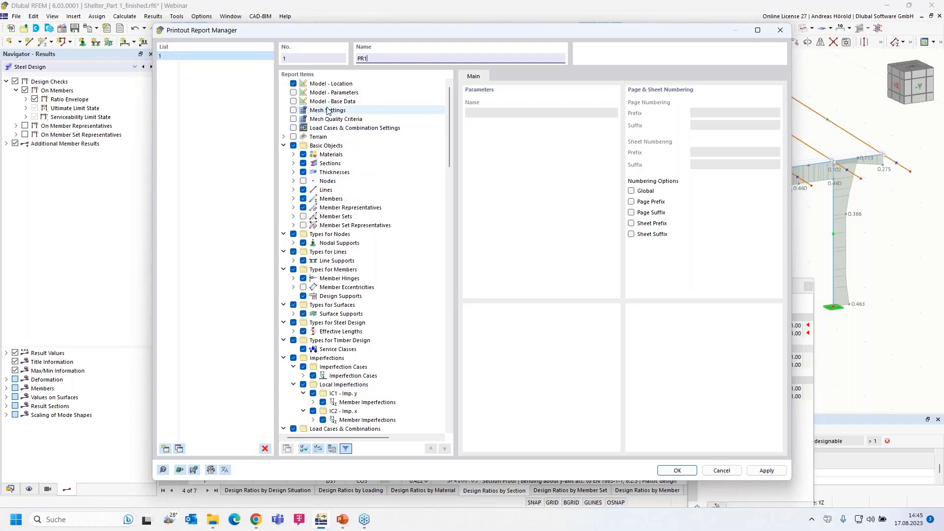
{"action": "scroll", "coordinate": [356, 226], "scroll_direction": "down", "scroll_amount": 6}
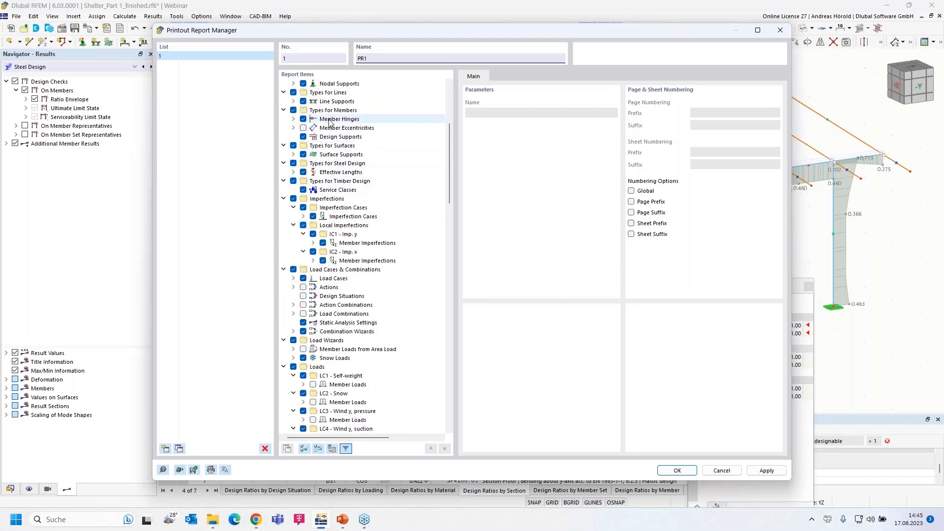
{"action": "scroll", "coordinate": [328, 168], "scroll_direction": "down", "scroll_amount": 3}
{"action": "scroll", "coordinate": [328, 168], "scroll_direction": "down", "scroll_amount": 5}
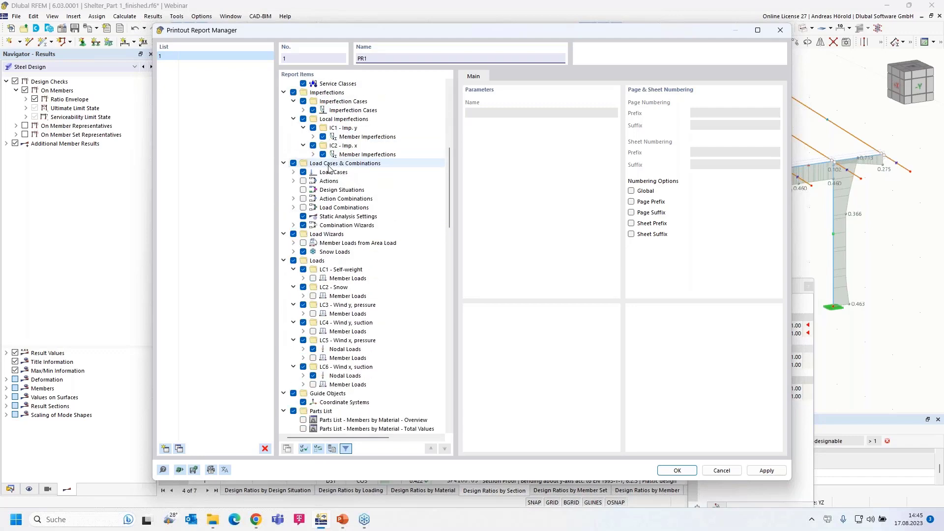
{"action": "scroll", "coordinate": [329, 168], "scroll_direction": "down", "scroll_amount": 3}
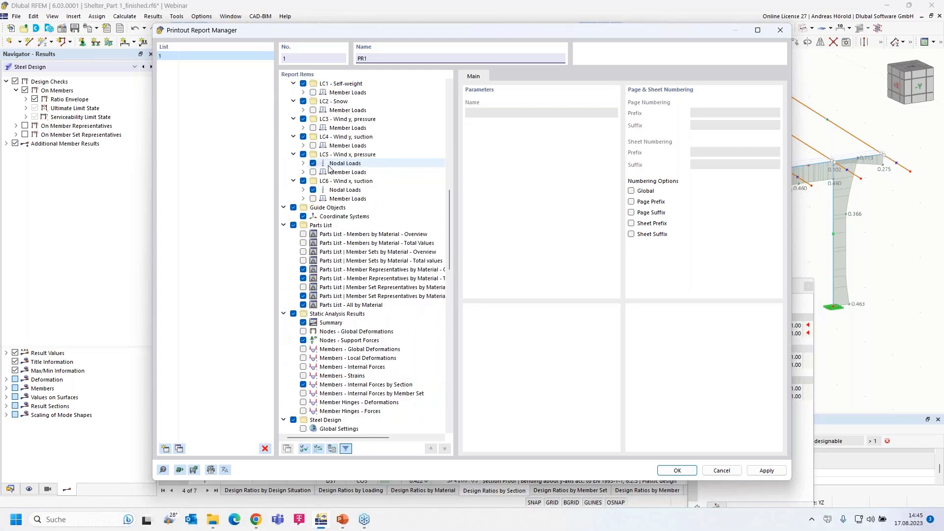
{"action": "scroll", "coordinate": [328, 169], "scroll_direction": "up", "scroll_amount": 4}
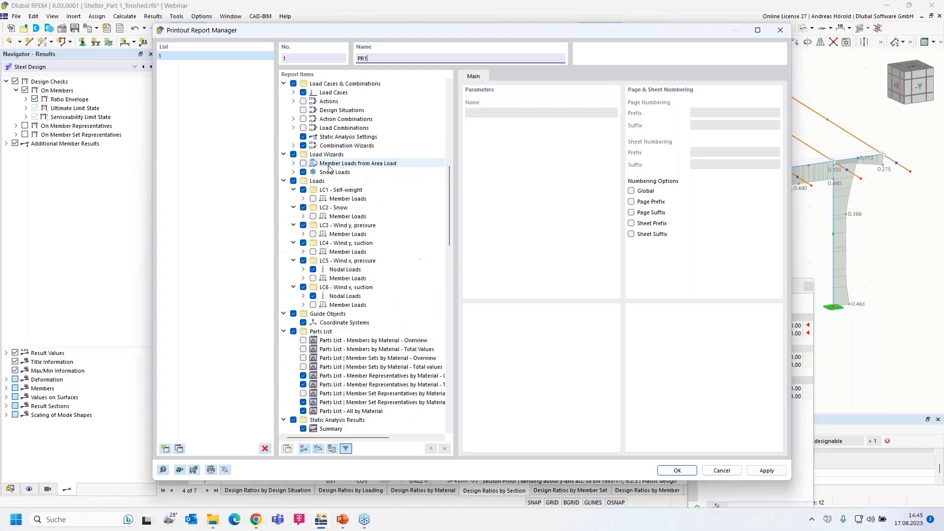
{"action": "left_click", "coordinate": [314, 199]}
{"action": "left_click", "coordinate": [314, 216]}
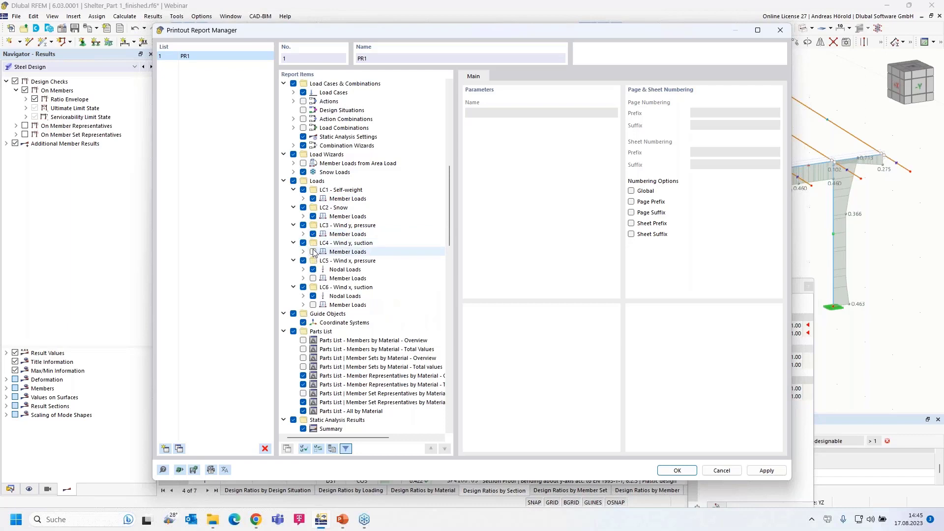
{"action": "left_click", "coordinate": [313, 252]}
{"action": "left_click", "coordinate": [313, 279]}
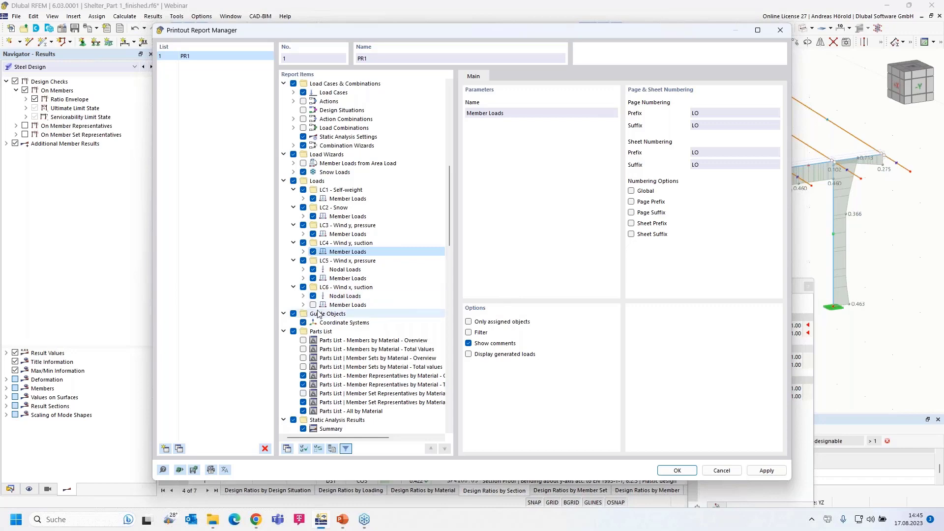
{"action": "left_click", "coordinate": [314, 305]}
Step: Include the parts lists of members by material (overview and total values) and exclude the member and member set representative parts lists
{"action": "scroll", "coordinate": [375, 307], "scroll_direction": "down", "scroll_amount": 3}
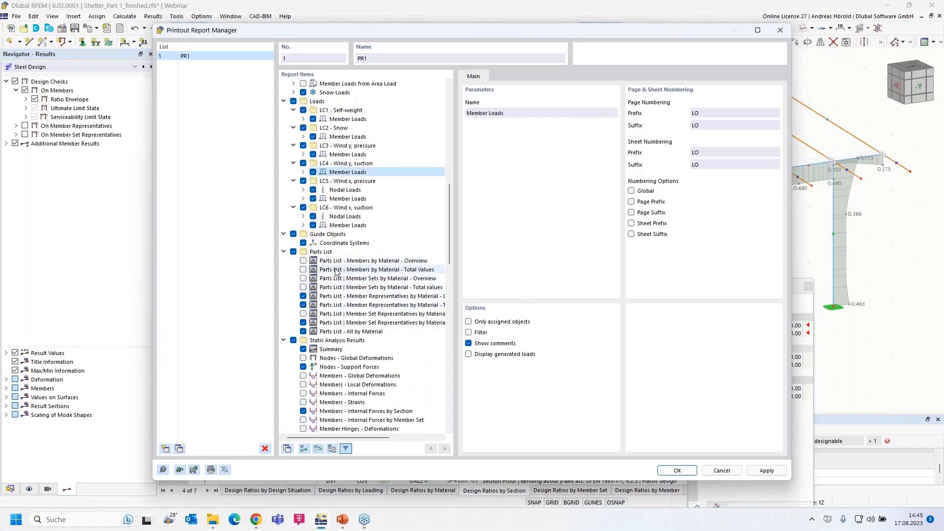
{"action": "left_click", "coordinate": [303, 261]}
{"action": "left_click", "coordinate": [303, 270]}
{"action": "left_click", "coordinate": [303, 296]}
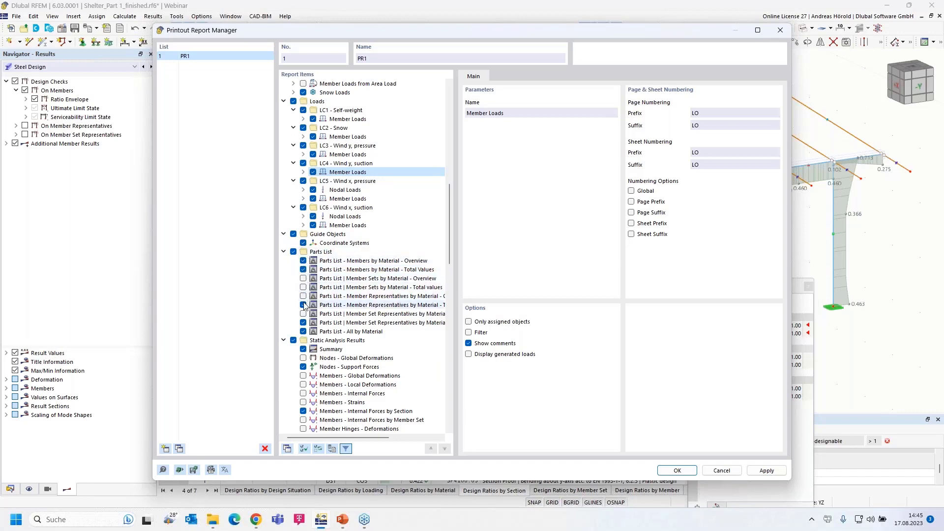
{"action": "left_click", "coordinate": [303, 314]}
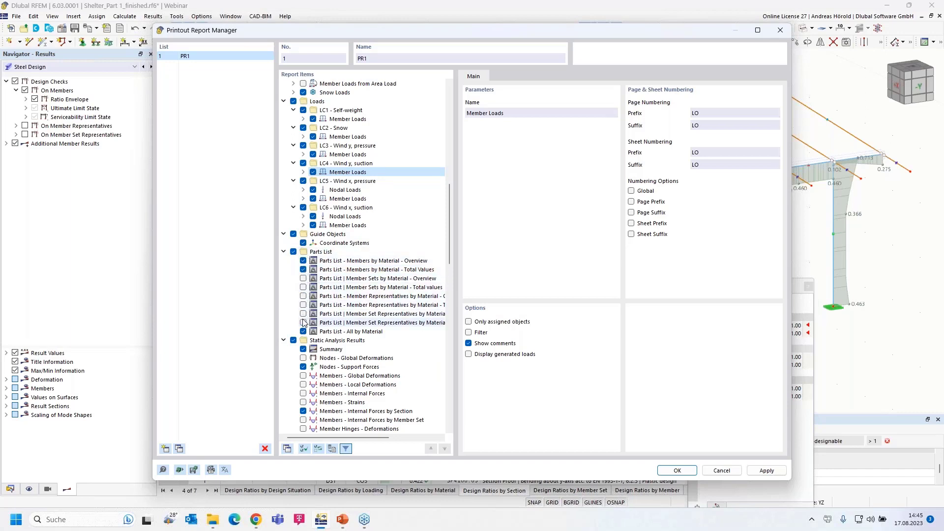
Step: Widen the report manager and exclude the steel design ratios by member, by member set, and on member representatives by design situation, loading and material
{"action": "scroll", "coordinate": [337, 323], "scroll_direction": "down", "scroll_amount": 3}
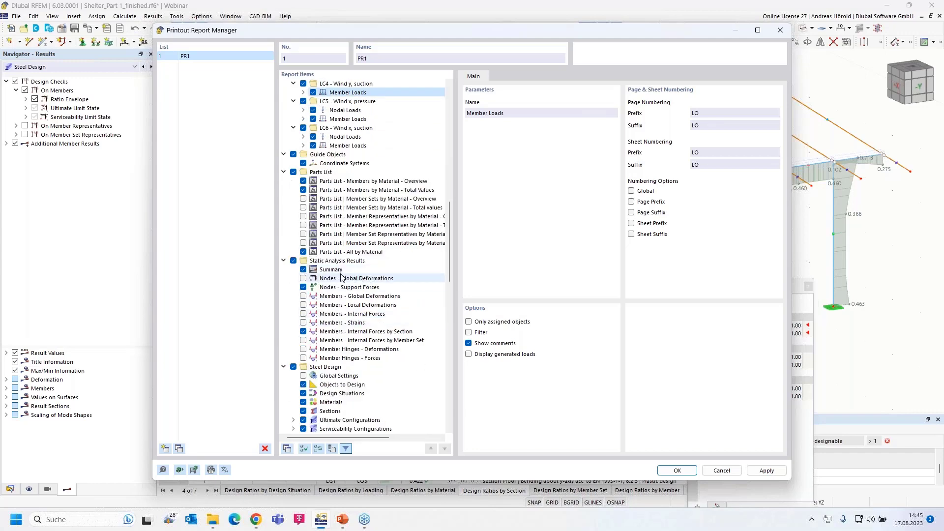
{"action": "scroll", "coordinate": [343, 278], "scroll_direction": "down", "scroll_amount": 5}
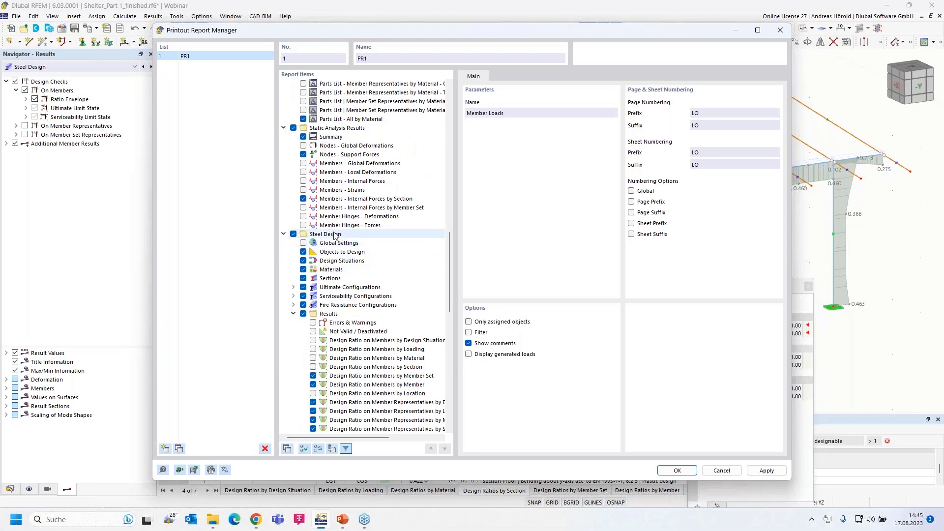
{"action": "scroll", "coordinate": [346, 238], "scroll_direction": "down", "scroll_amount": 5}
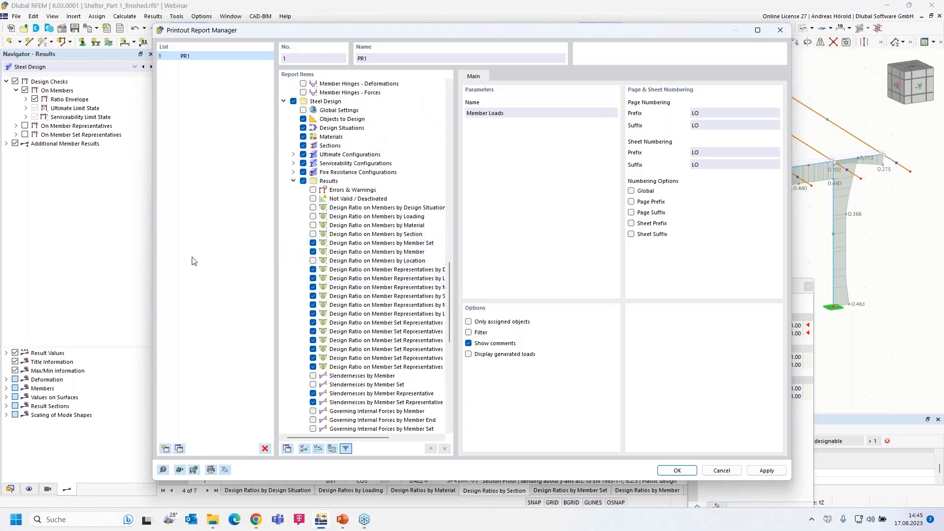
{"action": "left_click_drag", "start_coordinate": [152, 257], "coordinate": [27, 257]}
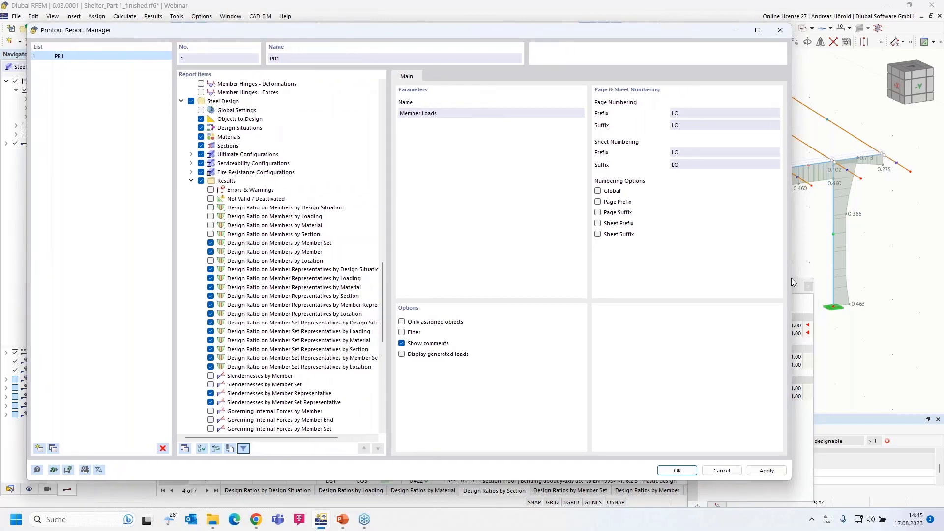
{"action": "left_click_drag", "start_coordinate": [792, 279], "coordinate": [900, 261]}
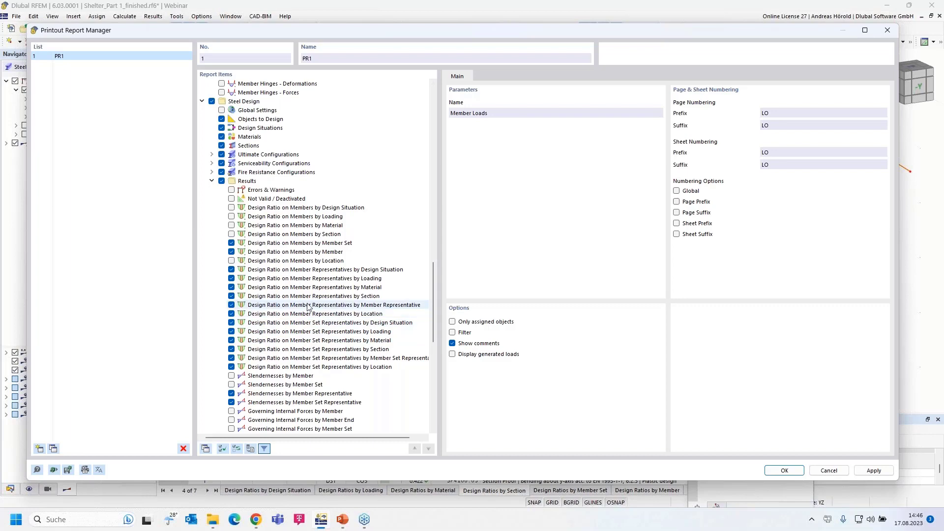
{"action": "left_click", "coordinate": [232, 278]}
{"action": "left_click", "coordinate": [231, 269]}
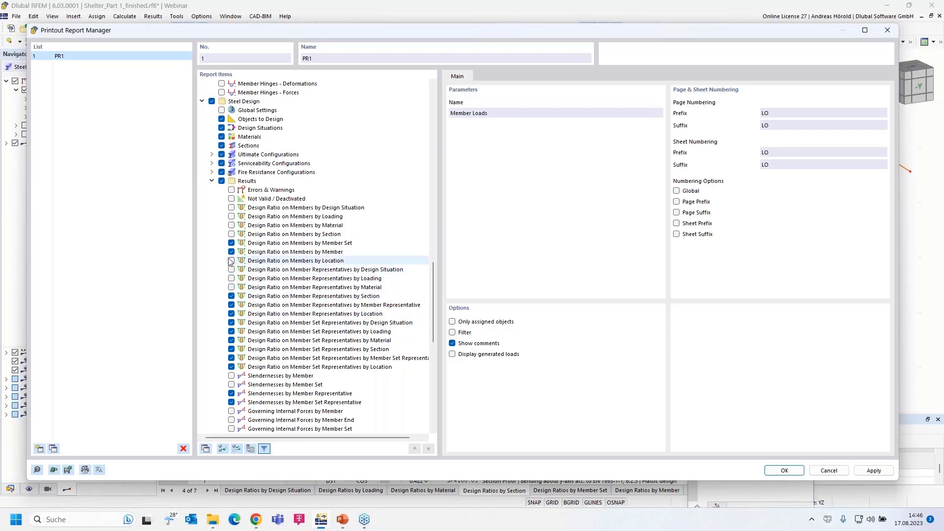
{"action": "left_click", "coordinate": [231, 252]}
{"action": "left_click", "coordinate": [231, 243]}
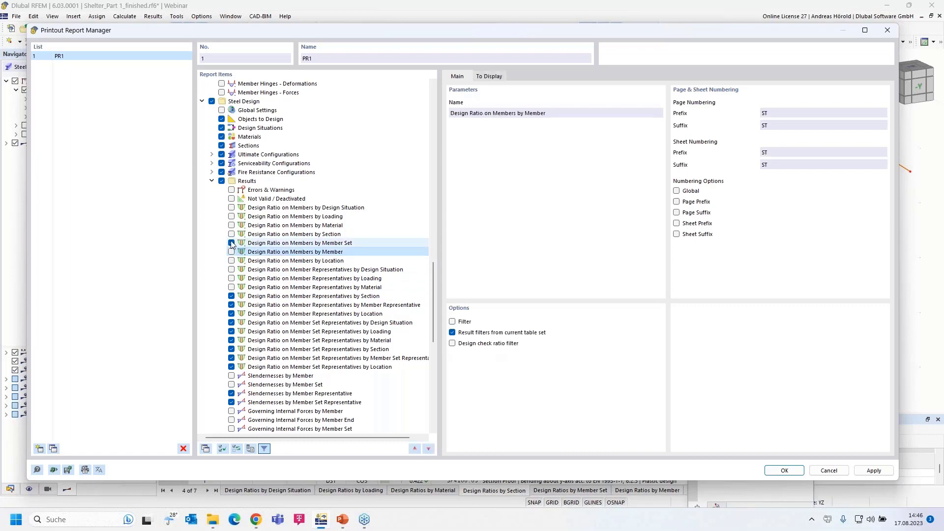
Step: Exclude the remaining steel design ratios on member and member set representatives, keeping only the ones by section
{"action": "left_click", "coordinate": [231, 305]}
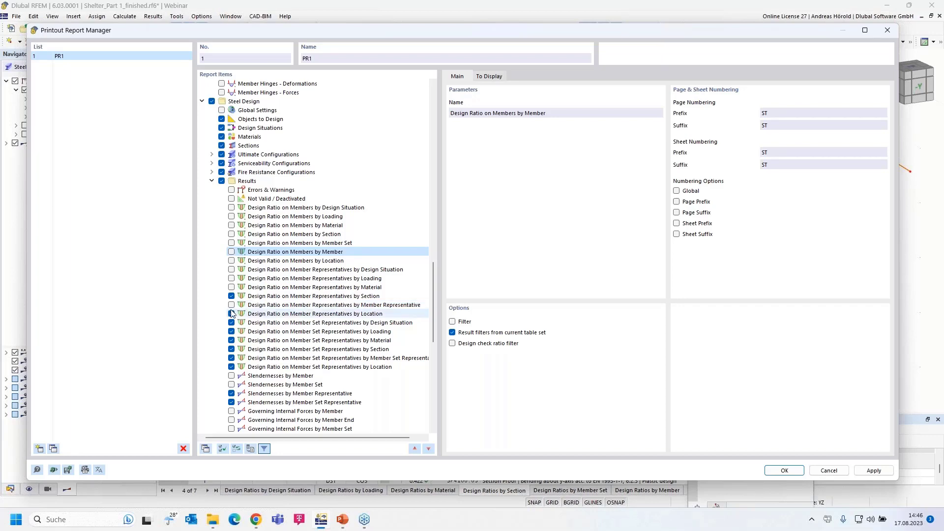
{"action": "left_click", "coordinate": [232, 314]}
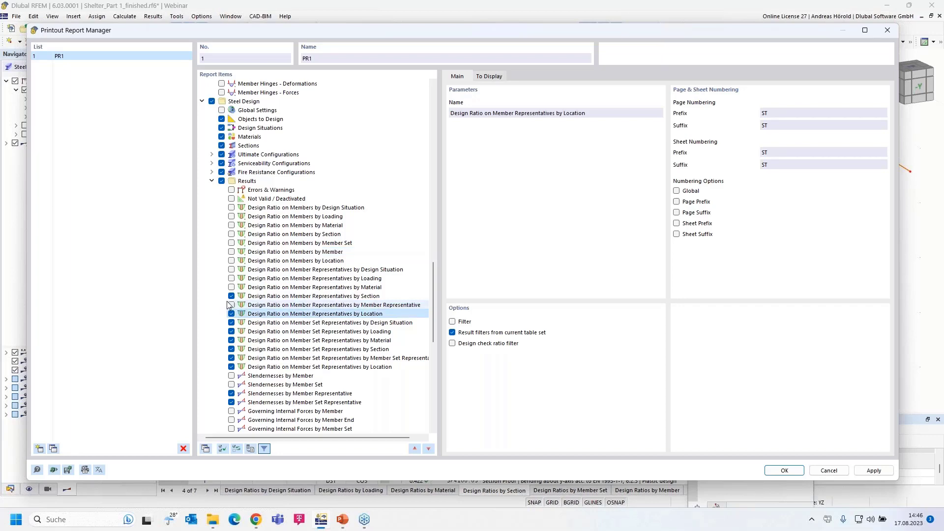
{"action": "left_click", "coordinate": [231, 322]}
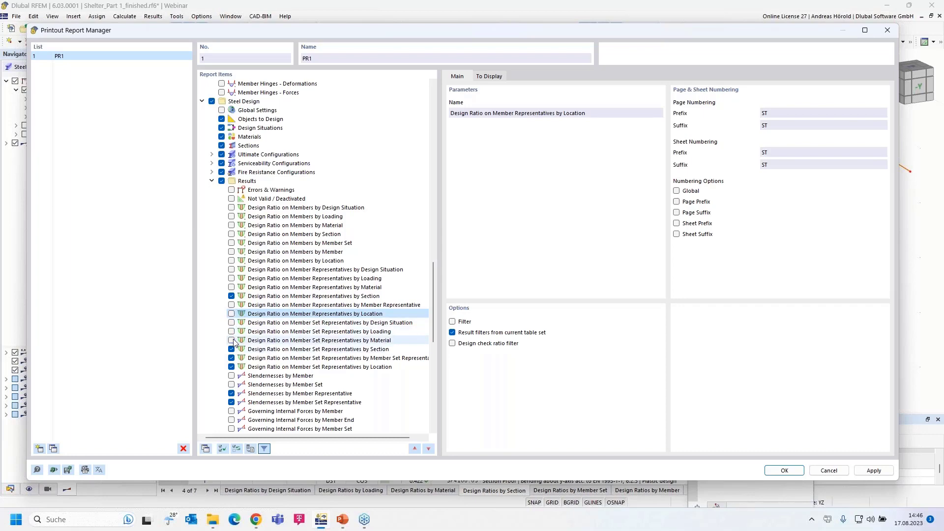
{"action": "left_click", "coordinate": [231, 358]}
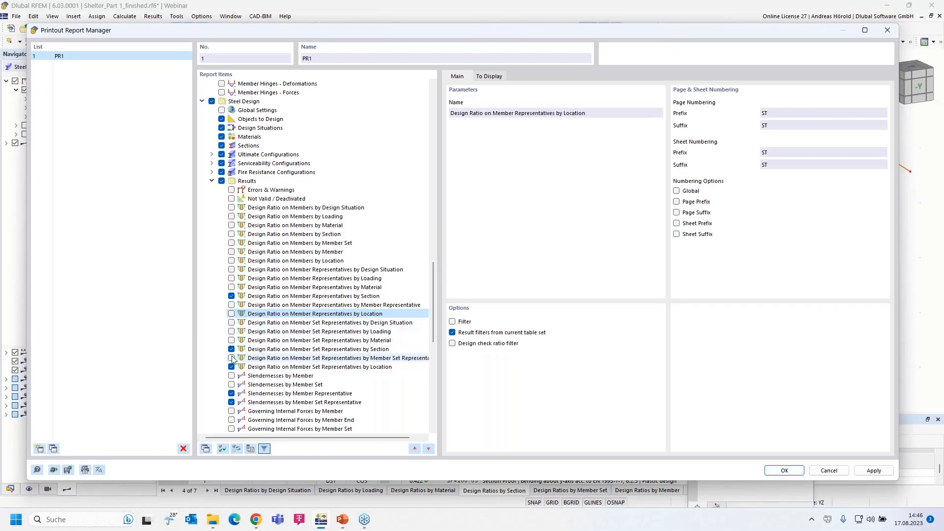
{"action": "left_click", "coordinate": [231, 367]}
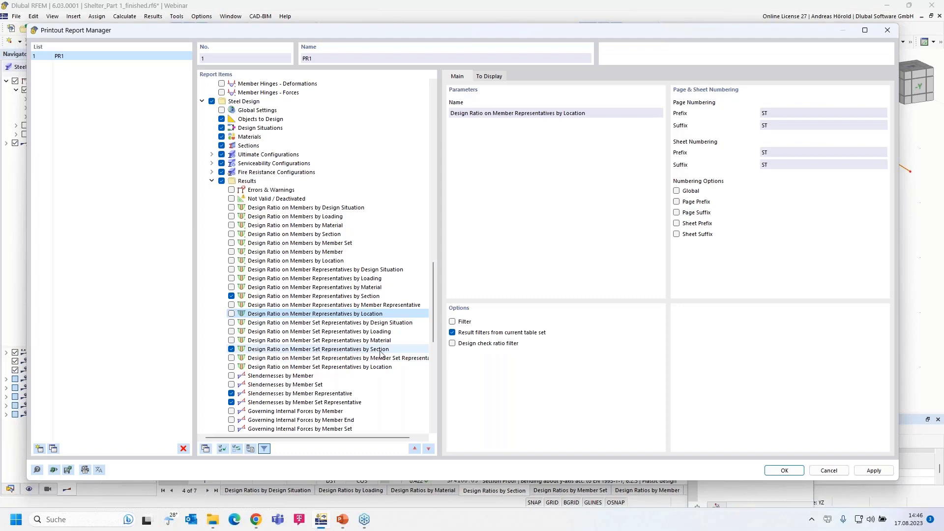
Step: Exclude the timber design ratios on members by member and on member representatives by design situation, loading, material and location
{"action": "scroll", "coordinate": [232, 387], "scroll_direction": "down", "scroll_amount": 10}
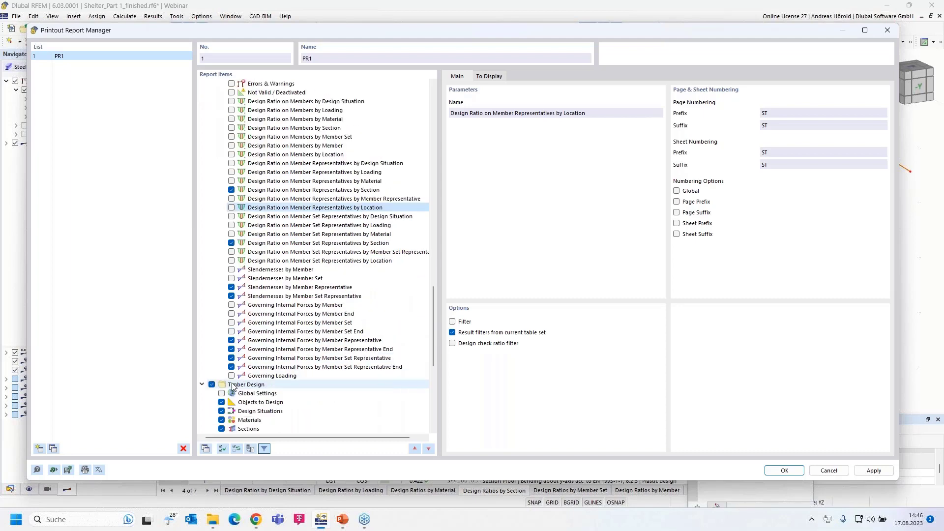
{"action": "scroll", "coordinate": [232, 386], "scroll_direction": "down", "scroll_amount": 3}
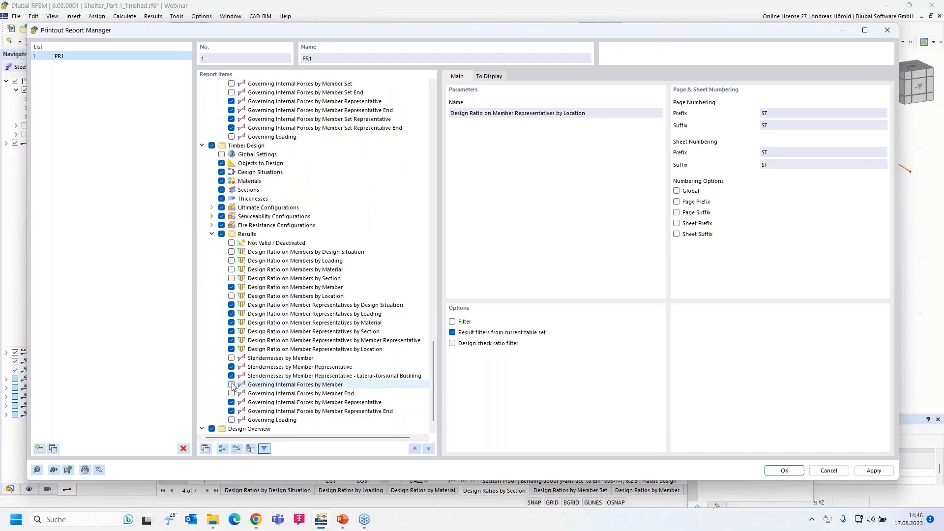
{"action": "left_click", "coordinate": [232, 288]}
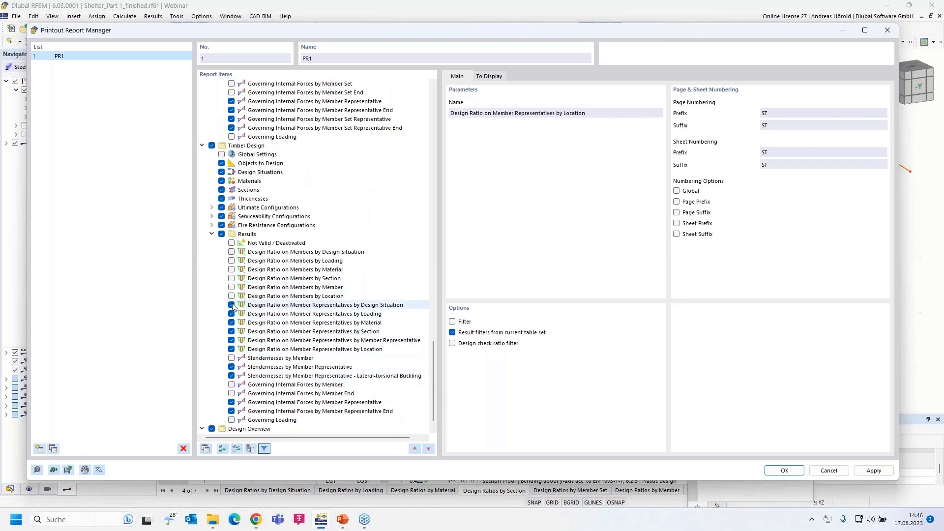
{"action": "left_click", "coordinate": [232, 314]}
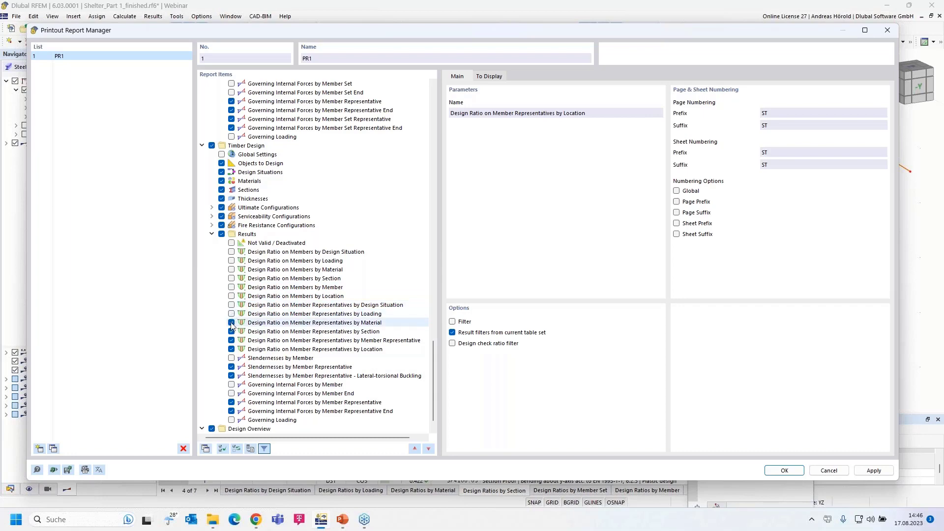
{"action": "left_click", "coordinate": [231, 323]}
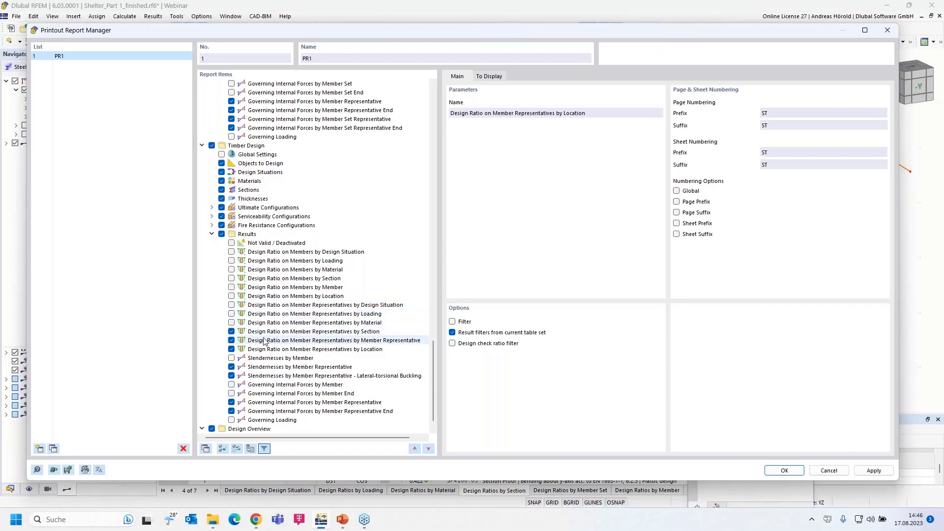
{"action": "left_click", "coordinate": [232, 350]}
{"action": "scroll", "coordinate": [277, 342], "scroll_direction": "down", "scroll_amount": 1}
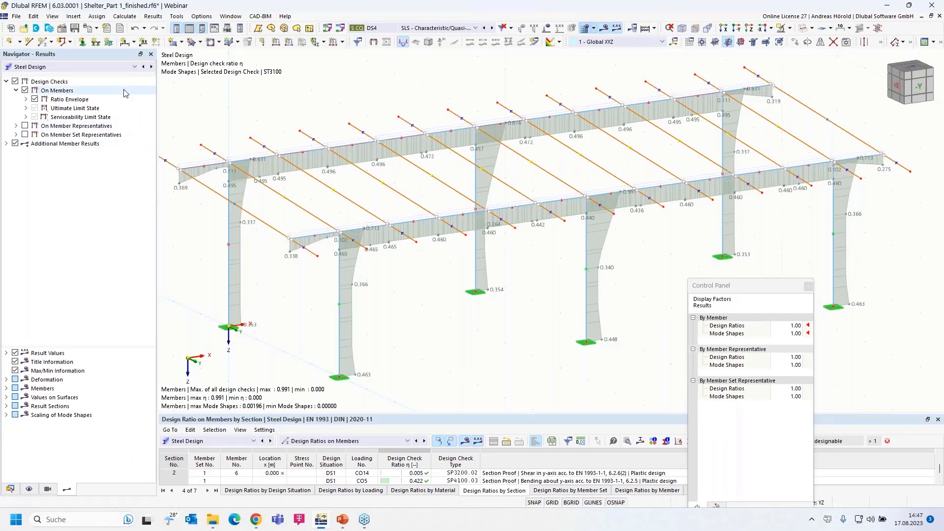
Step: Display the timber design check ratios on members in the model view
{"action": "left_click", "coordinate": [99, 67]}
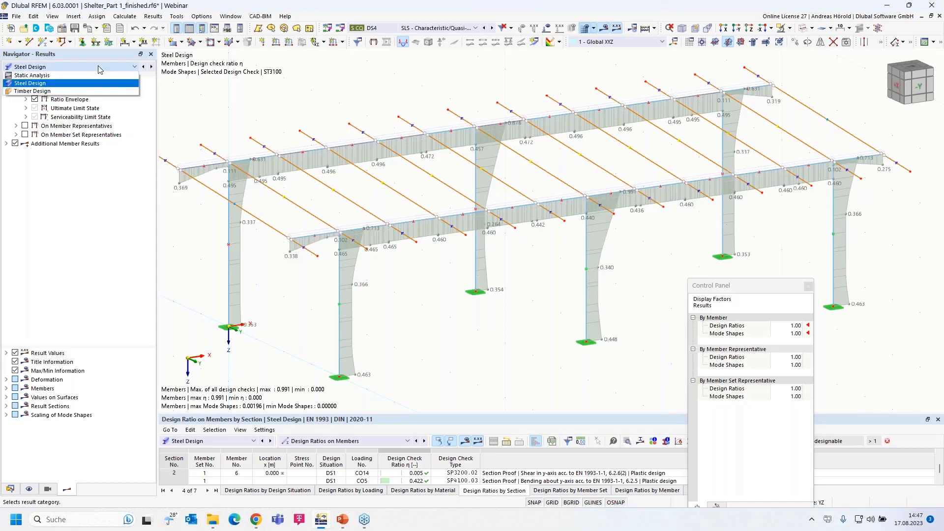
{"action": "left_click", "coordinate": [92, 91]}
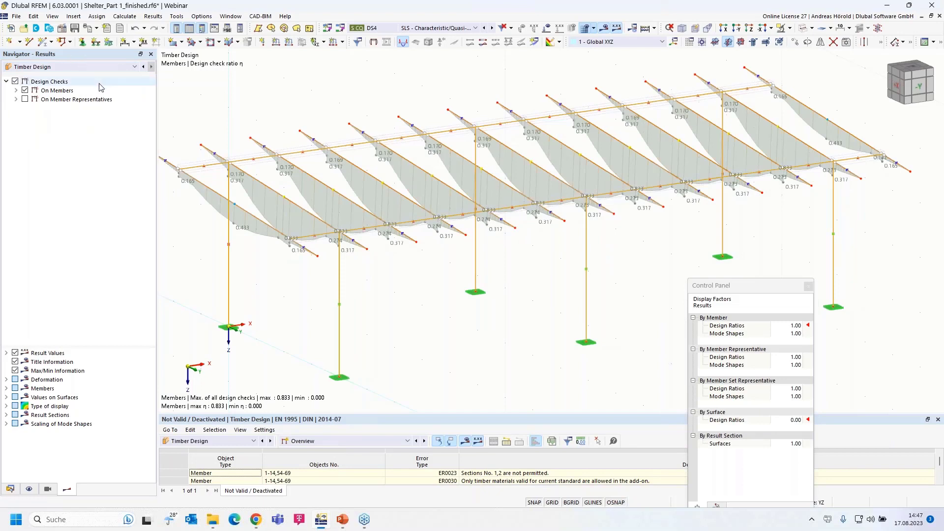
{"action": "left_click", "coordinate": [17, 90]}
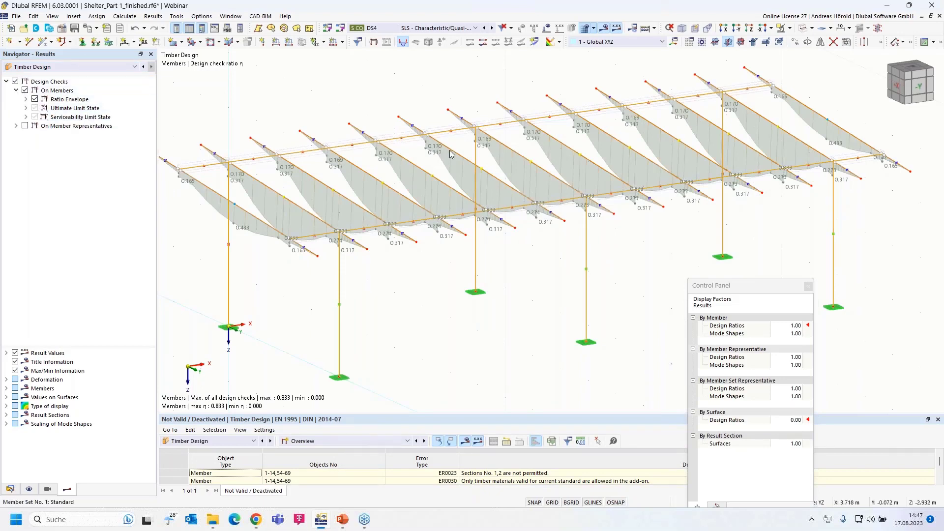
{"action": "middle_click_drag", "start_coordinate": [465, 293], "coordinate": [483, 302]}
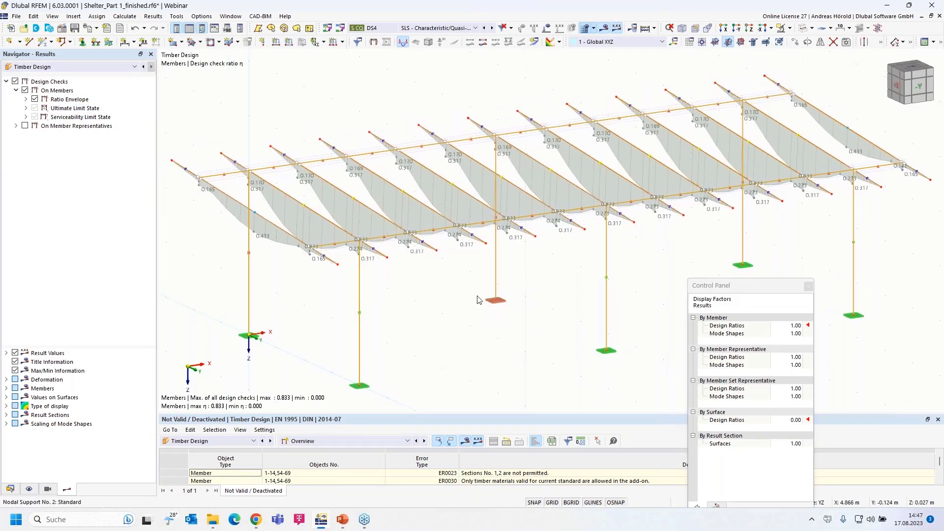
Step: Send the timber design ratio graphic to printout report PR1, printing the current window only with 270 deg rotation
{"action": "left_click", "coordinate": [96, 28]}
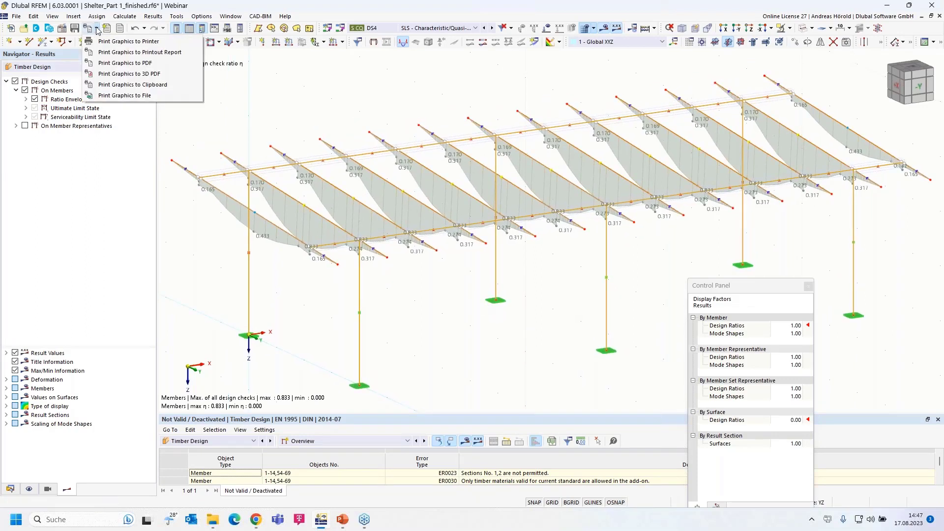
{"action": "left_click", "coordinate": [118, 53]}
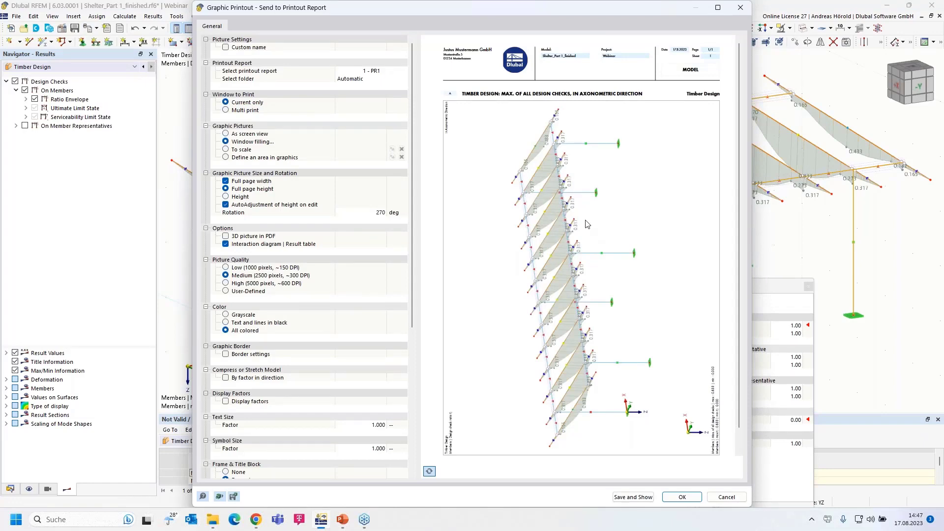
{"action": "left_click", "coordinate": [683, 498]}
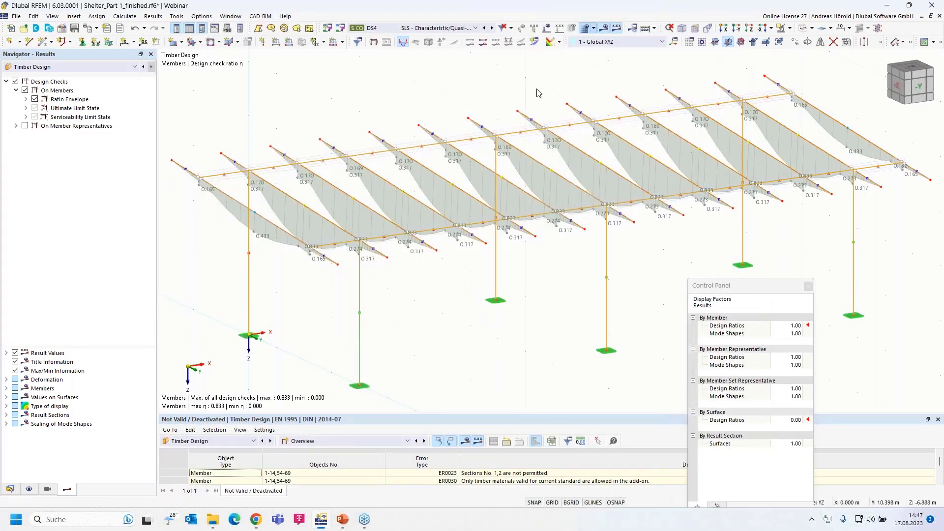
Step: Hide the results and set up a multi print of the model graphics to printout report PR1
{"action": "left_click", "coordinate": [603, 29]}
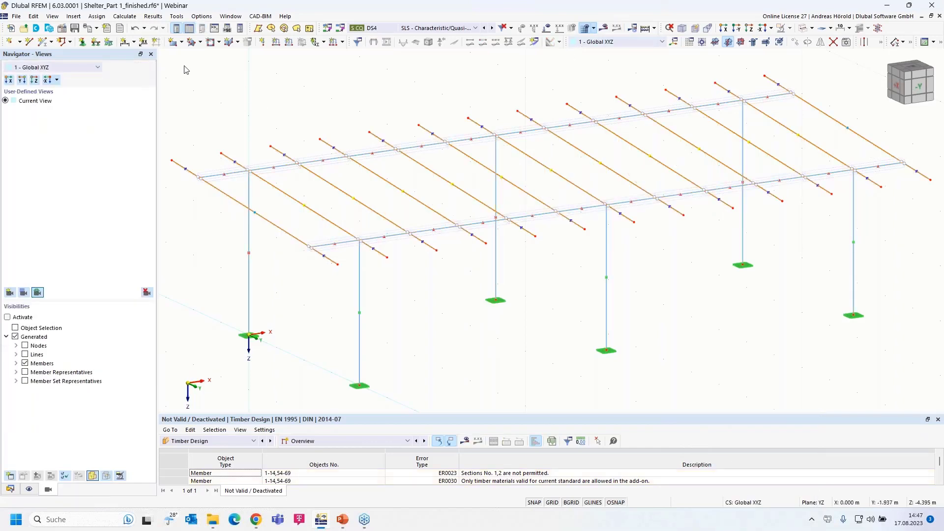
{"action": "left_click", "coordinate": [97, 29]}
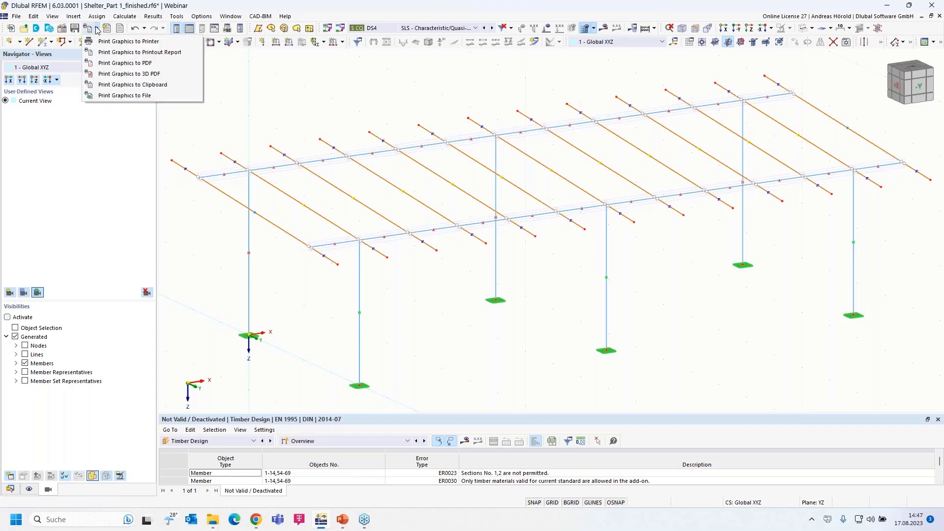
{"action": "left_click", "coordinate": [139, 54]}
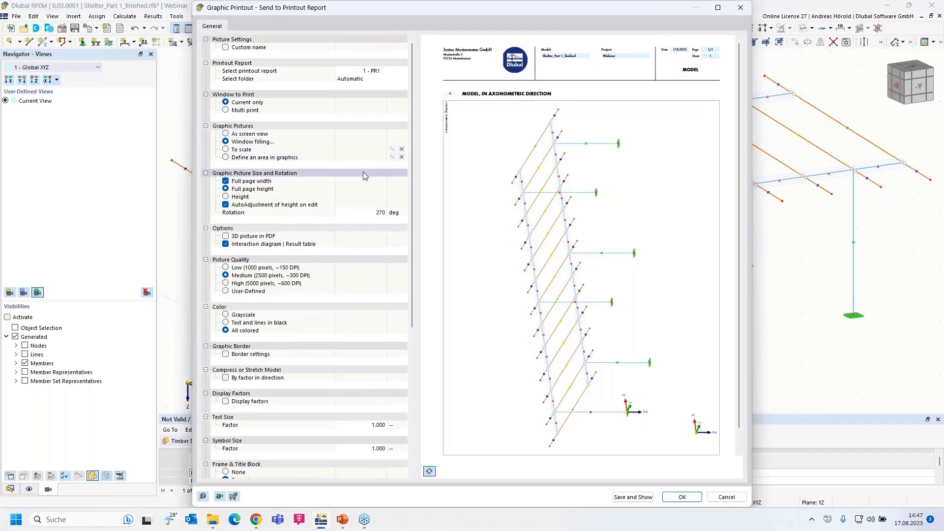
{"action": "left_click", "coordinate": [239, 111]}
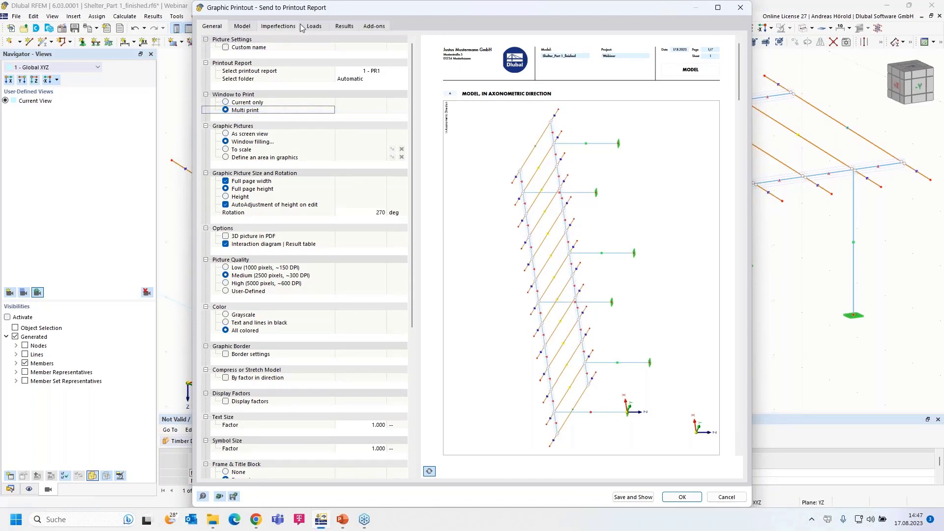
Step: Review the model views for the multi print and include all imperfections in the current view
{"action": "left_click", "coordinate": [245, 27]}
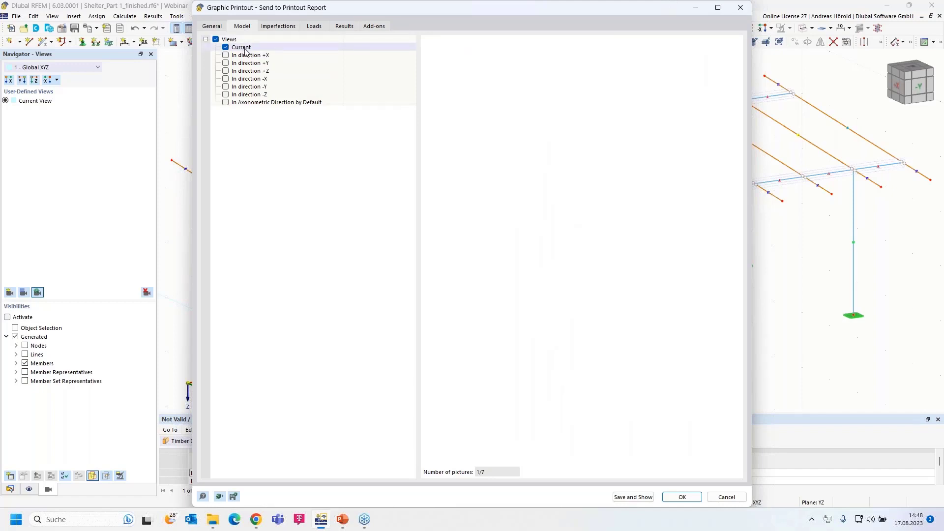
{"action": "left_click", "coordinate": [274, 27]}
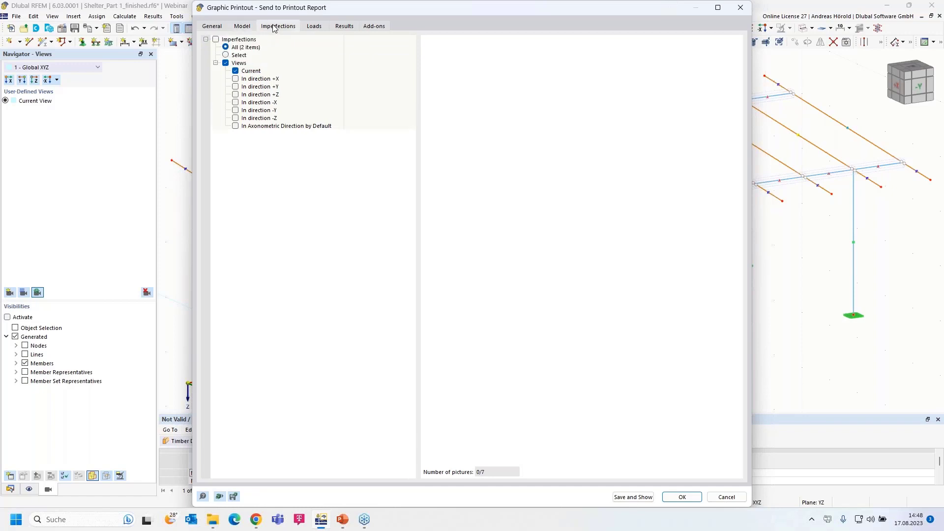
{"action": "left_click", "coordinate": [216, 40]}
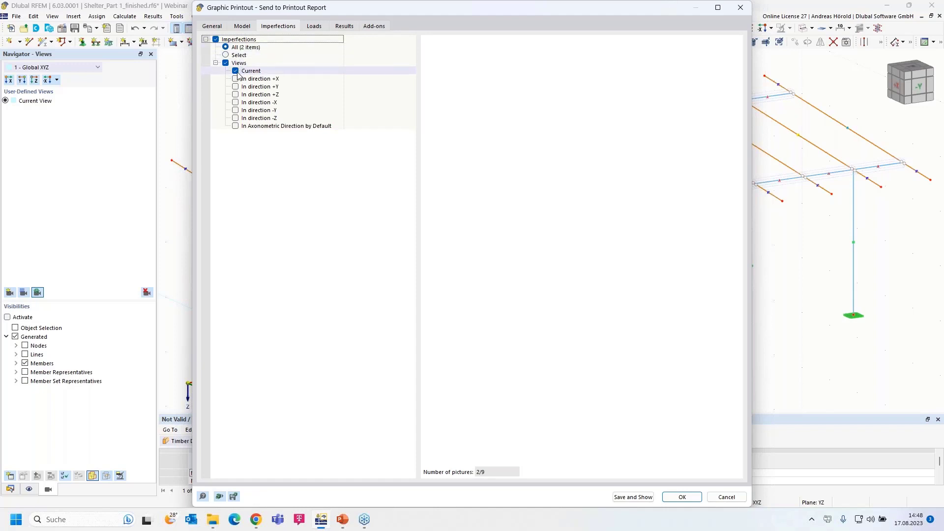
Step: Check that load cases LC1-6 are selected for the load graphics in the current view, and exclude imperfections from them
{"action": "left_click", "coordinate": [315, 27]}
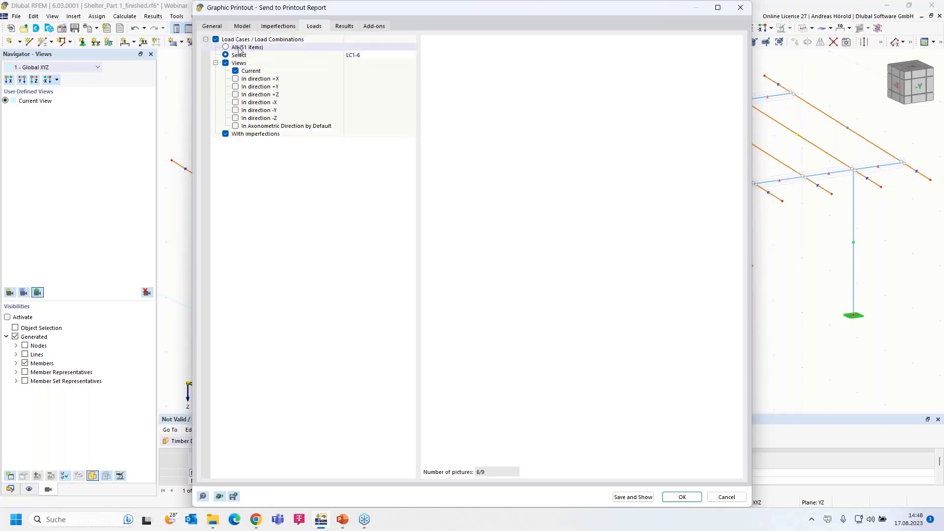
{"action": "left_click", "coordinate": [372, 55]}
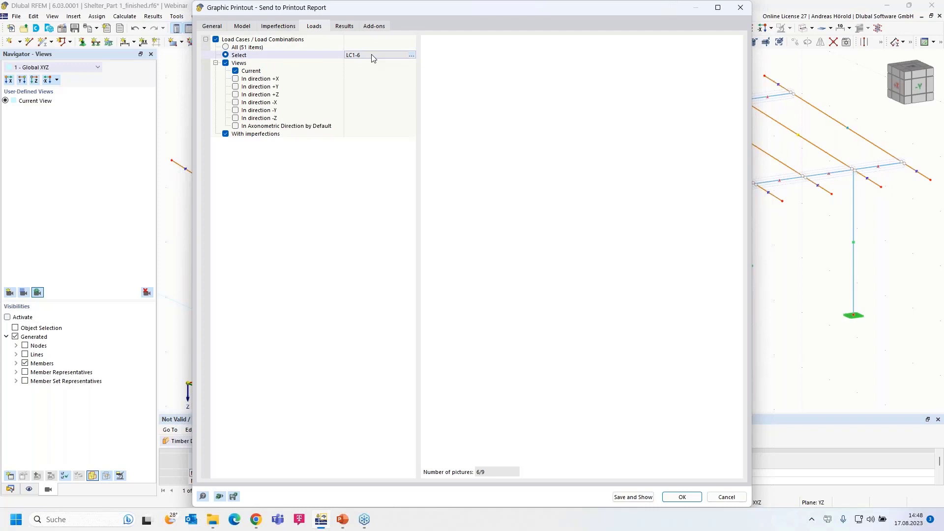
{"action": "left_click", "coordinate": [413, 55]}
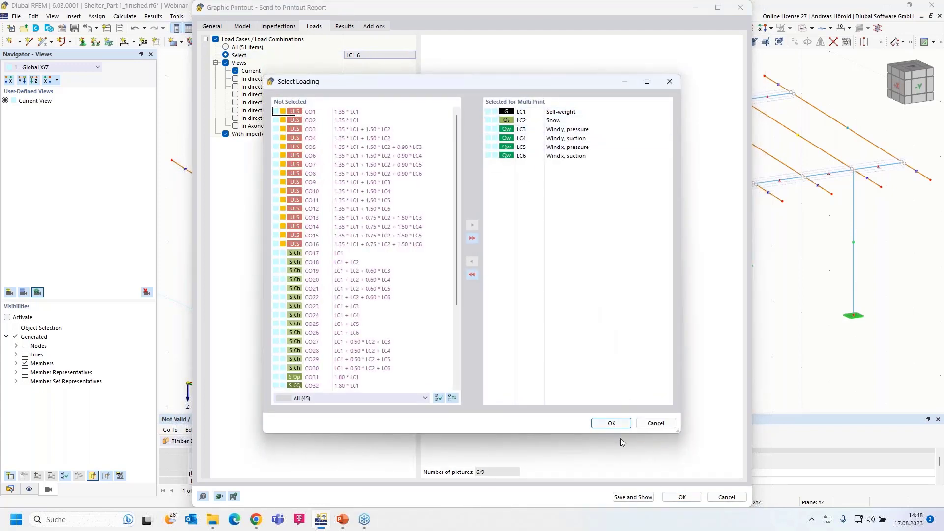
{"action": "left_click", "coordinate": [612, 424]}
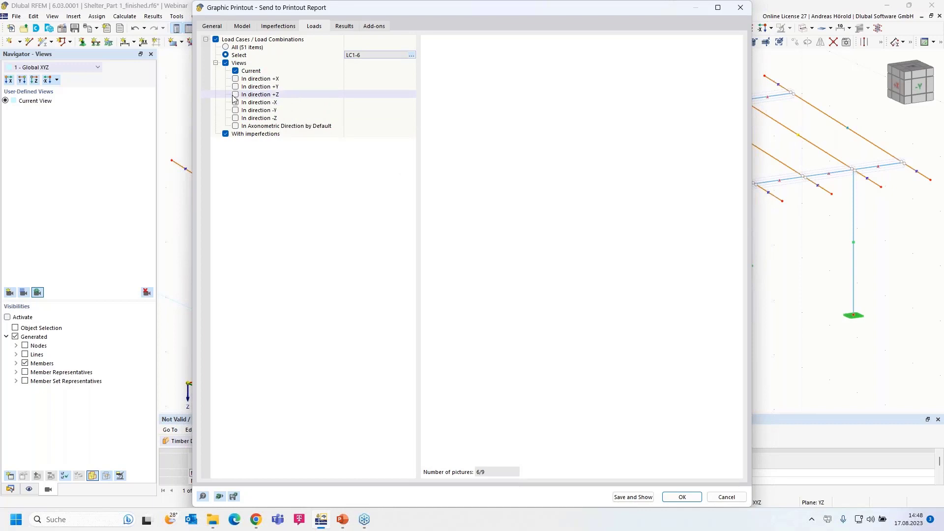
{"action": "left_click", "coordinate": [226, 134]}
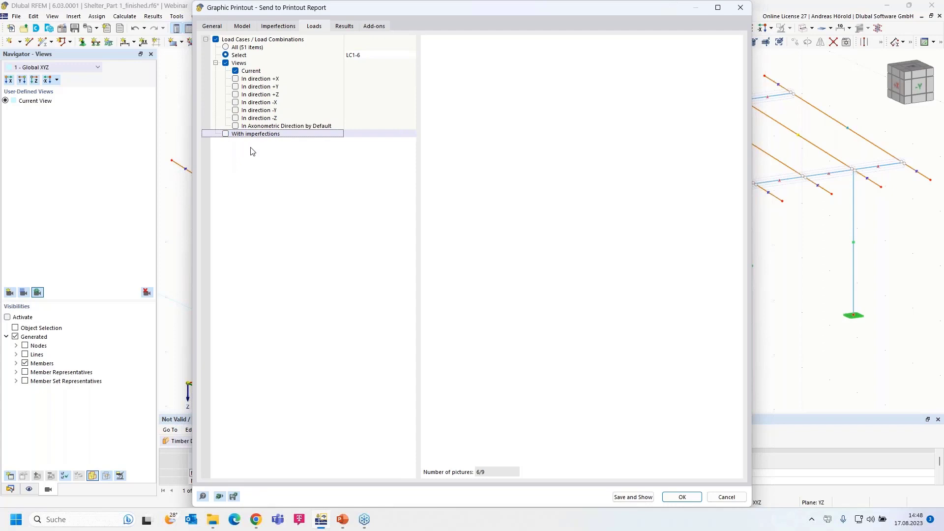
Step: Include result graphics in the multi print and replace the selected load cases with design situation DS1 only
{"action": "left_click", "coordinate": [346, 27]}
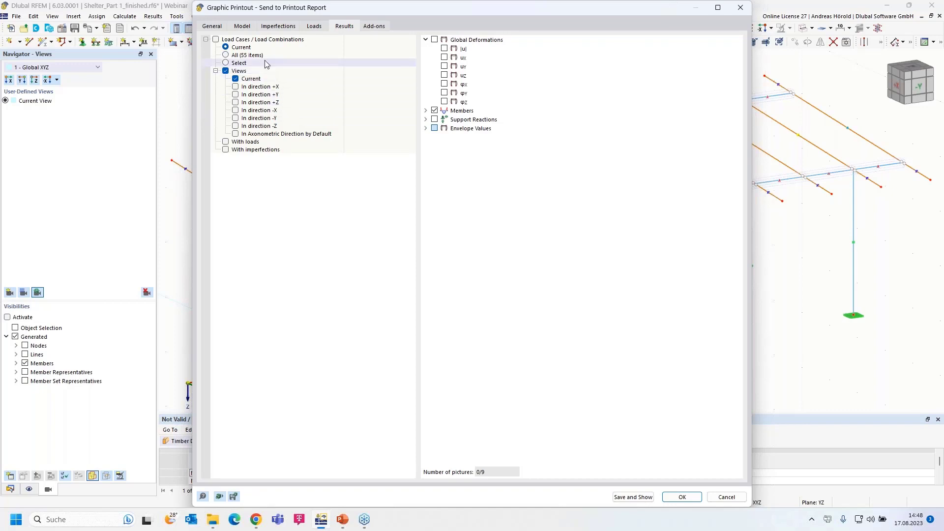
{"action": "left_click", "coordinate": [216, 40]}
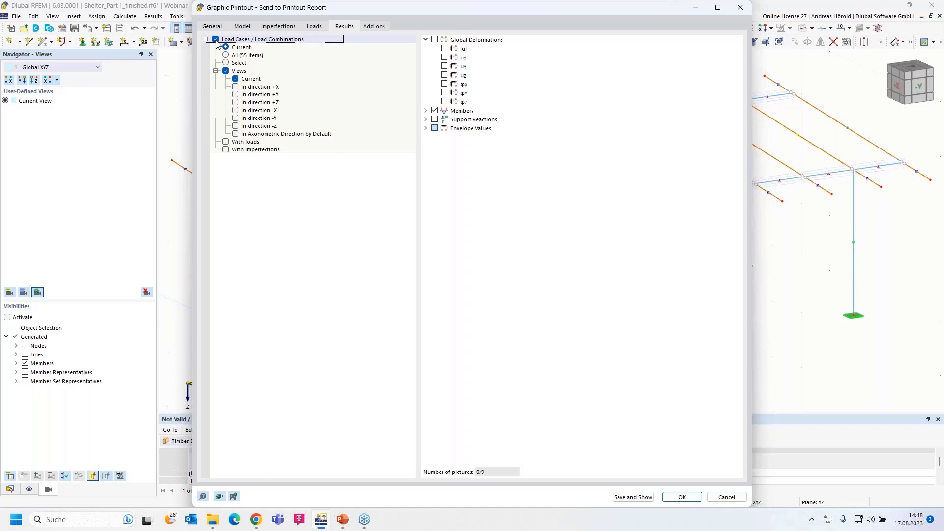
{"action": "left_click", "coordinate": [226, 63]}
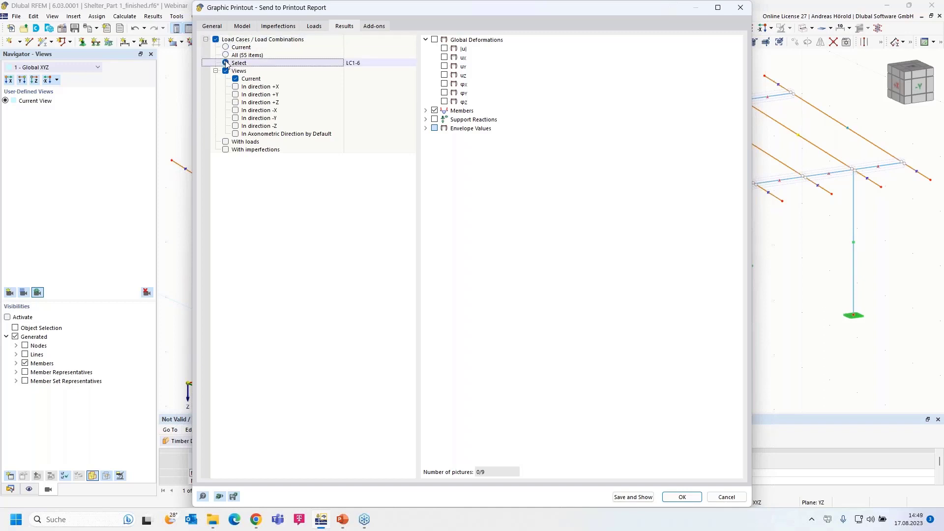
{"action": "left_click", "coordinate": [364, 64]}
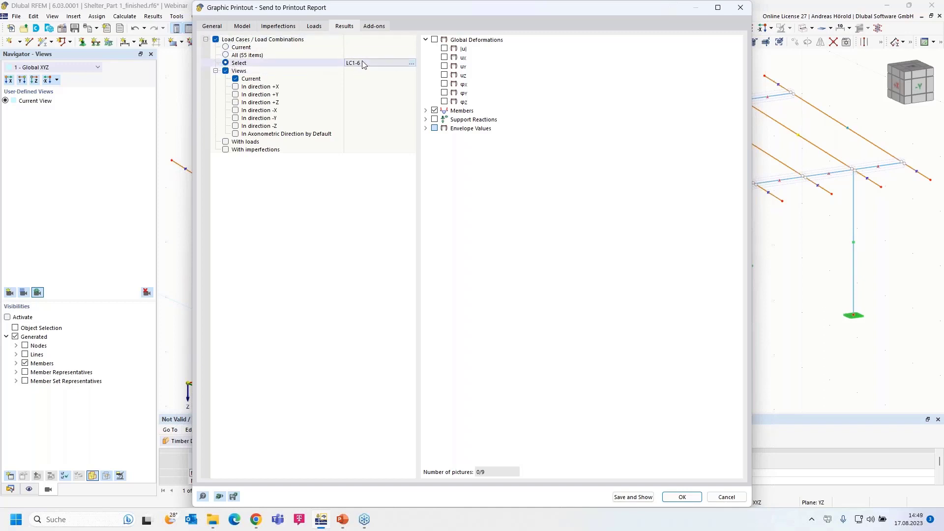
{"action": "left_click", "coordinate": [412, 63]}
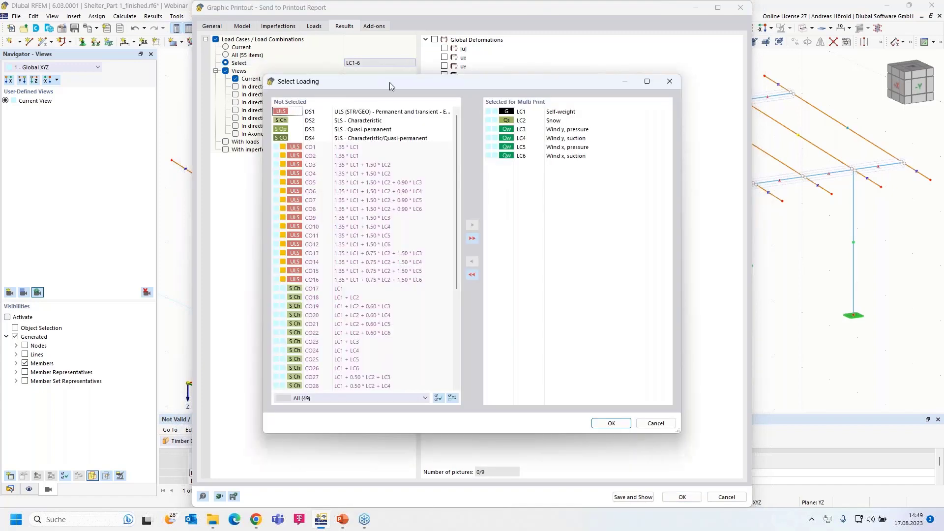
{"action": "left_click", "coordinate": [473, 276]}
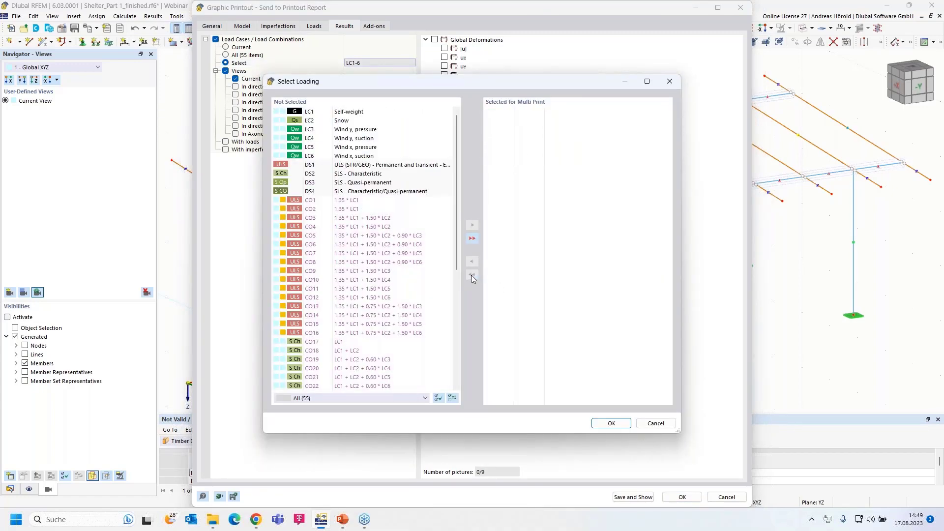
{"action": "left_click", "coordinate": [389, 165]}
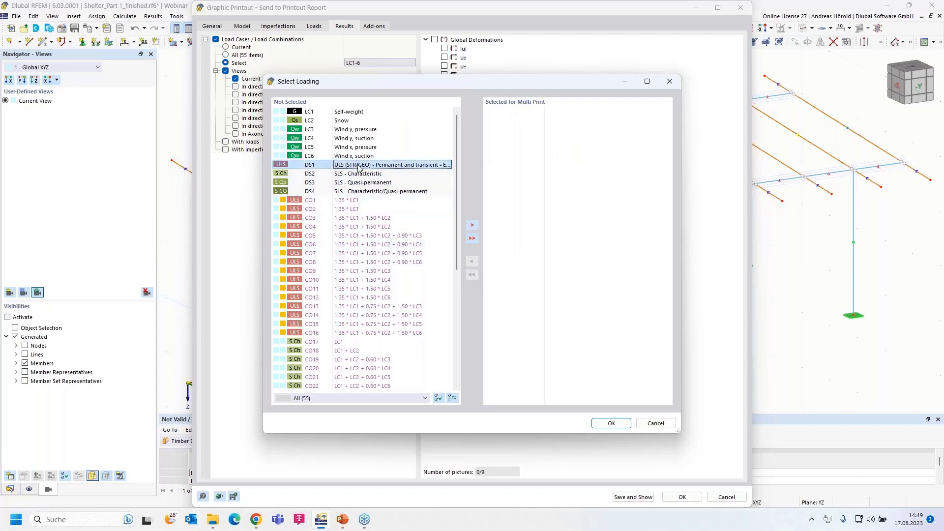
{"action": "left_click", "coordinate": [472, 225]}
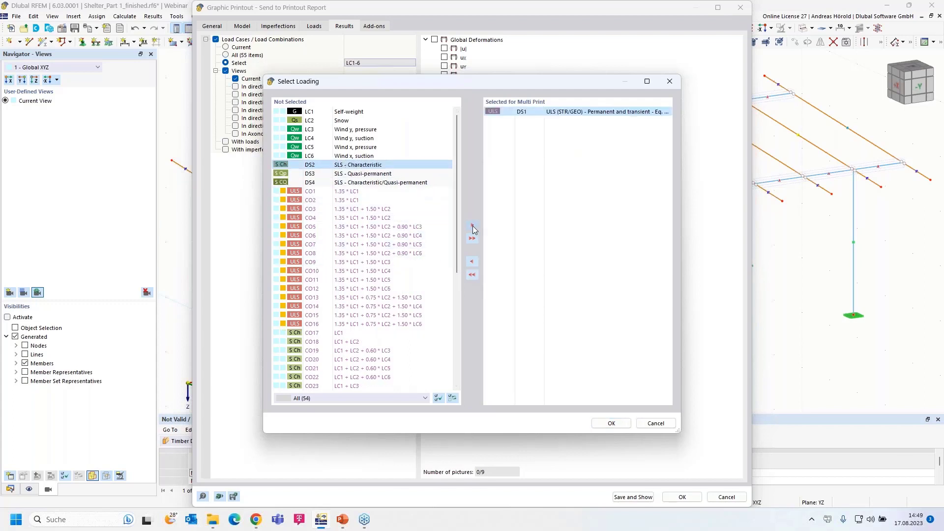
{"action": "left_click", "coordinate": [609, 424]}
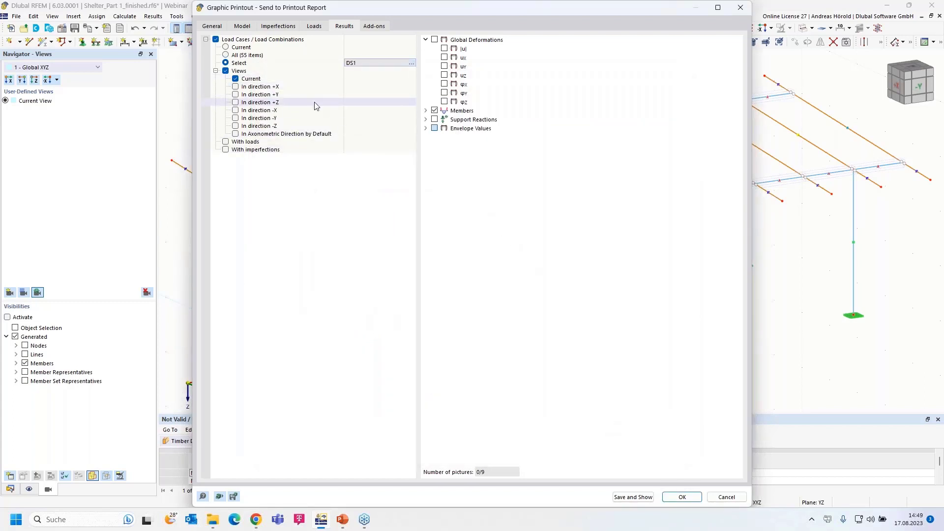
Step: Include the member internal forces N, Vy, Vz, My and Mz in the DS1 result graphics
{"action": "left_click", "coordinate": [426, 111]}
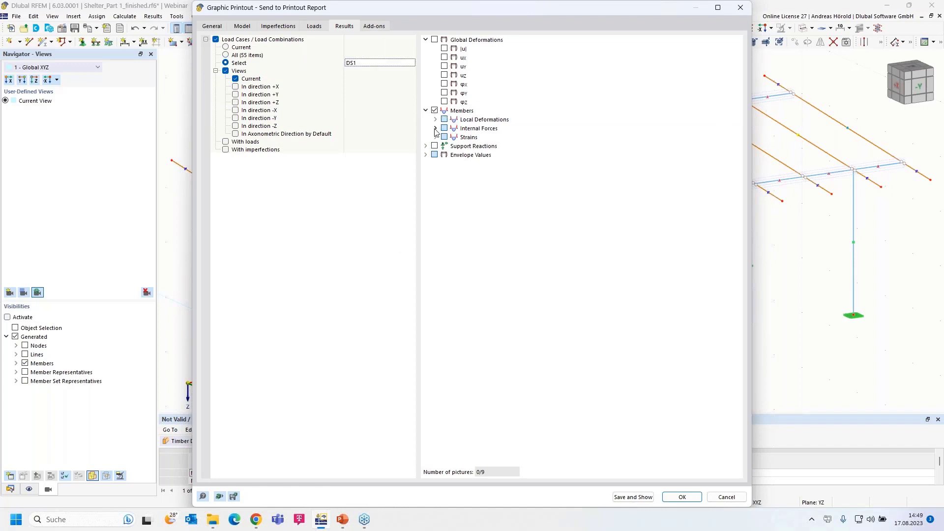
{"action": "left_click", "coordinate": [436, 129]}
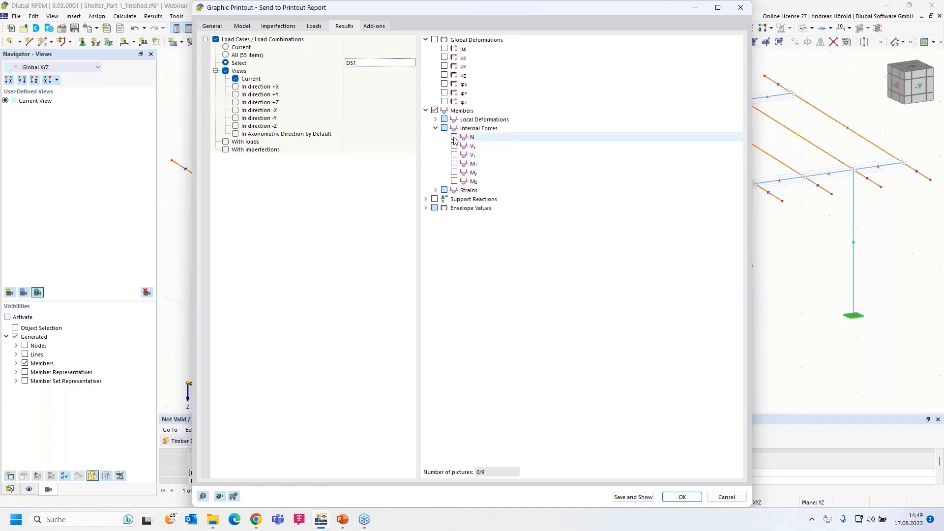
{"action": "left_click", "coordinate": [454, 137]}
{"action": "left_click", "coordinate": [455, 147]}
{"action": "left_click", "coordinate": [456, 155]}
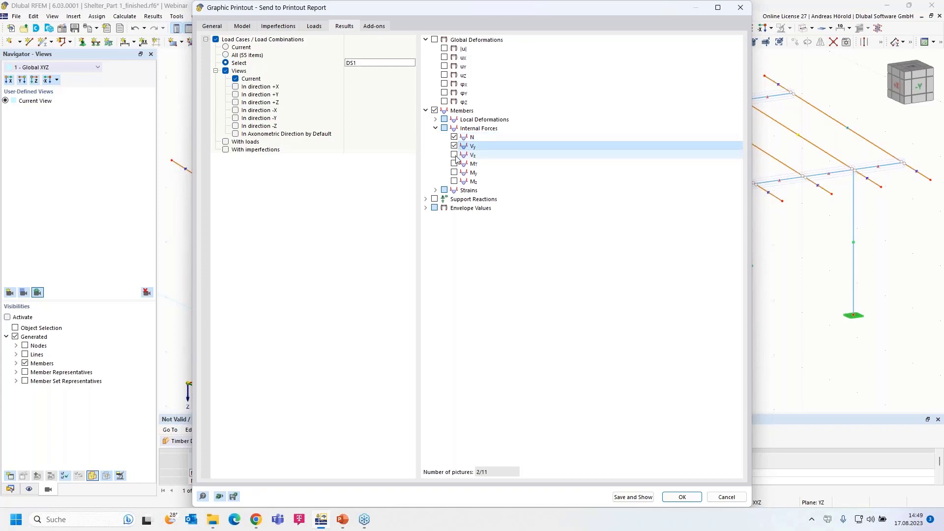
{"action": "left_click", "coordinate": [454, 155]}
{"action": "left_click", "coordinate": [454, 173]}
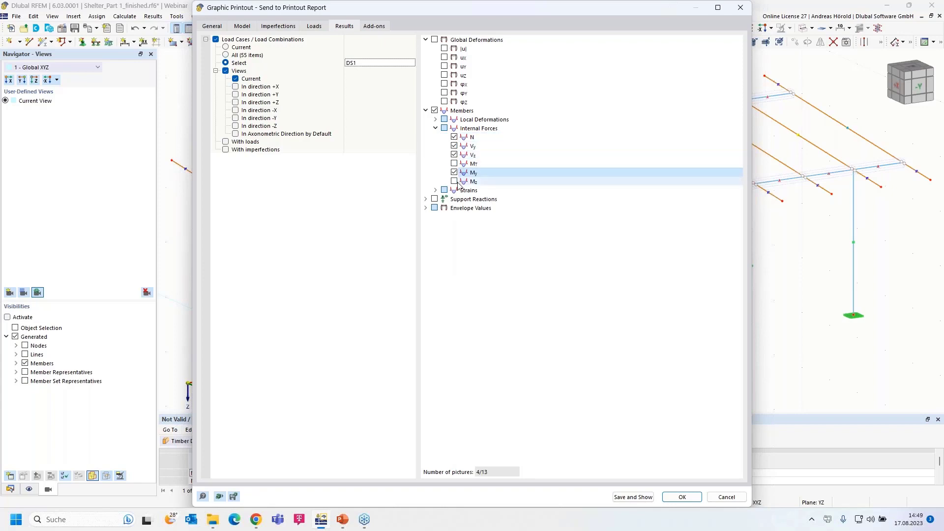
{"action": "left_click", "coordinate": [455, 182]}
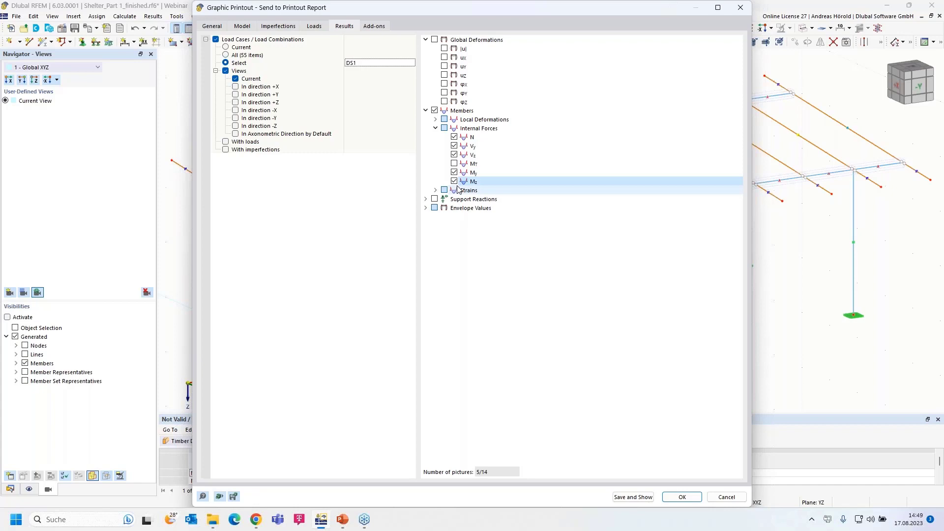
Step: Review the design add-on settings and the multi-print preview pages, and save the graphics and show printout report PR1
{"action": "left_click", "coordinate": [376, 27]}
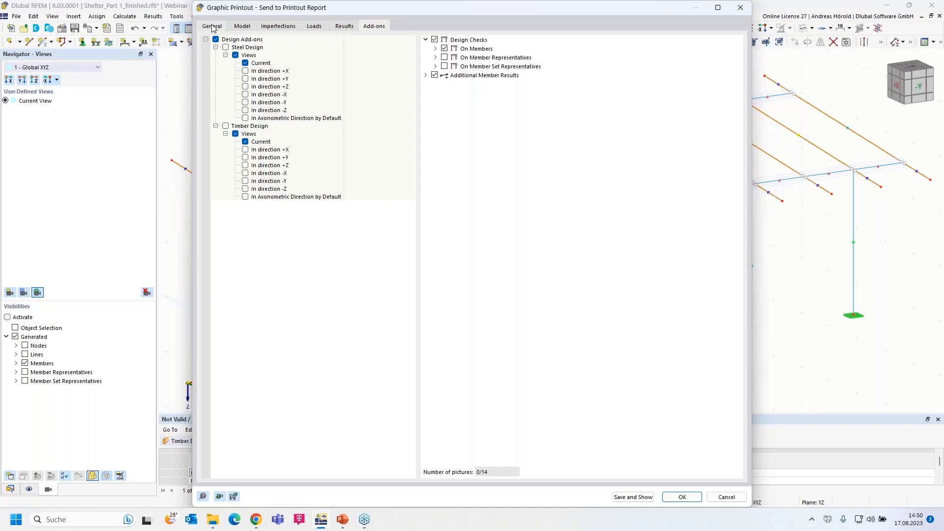
{"action": "left_click", "coordinate": [212, 28]}
{"action": "scroll", "coordinate": [604, 213], "scroll_direction": "down", "scroll_amount": 1}
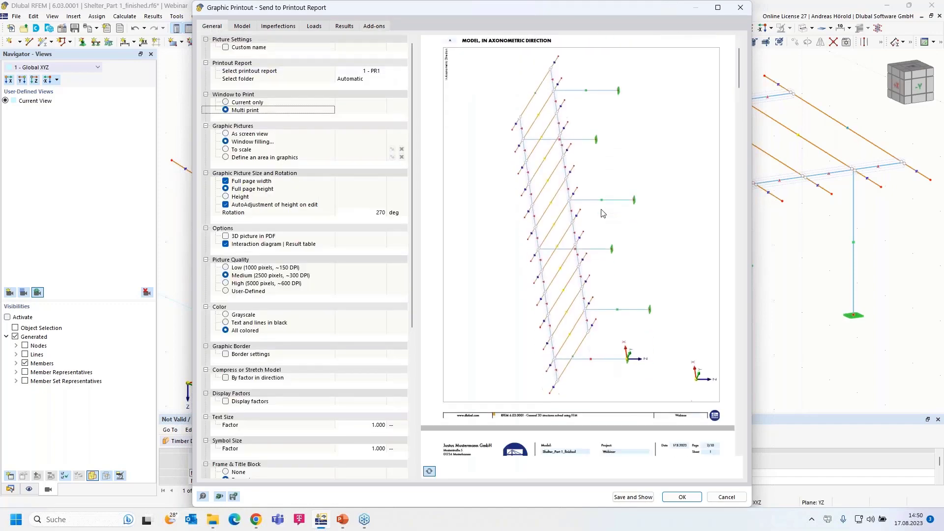
{"action": "scroll", "coordinate": [603, 213], "scroll_direction": "down", "scroll_amount": 8}
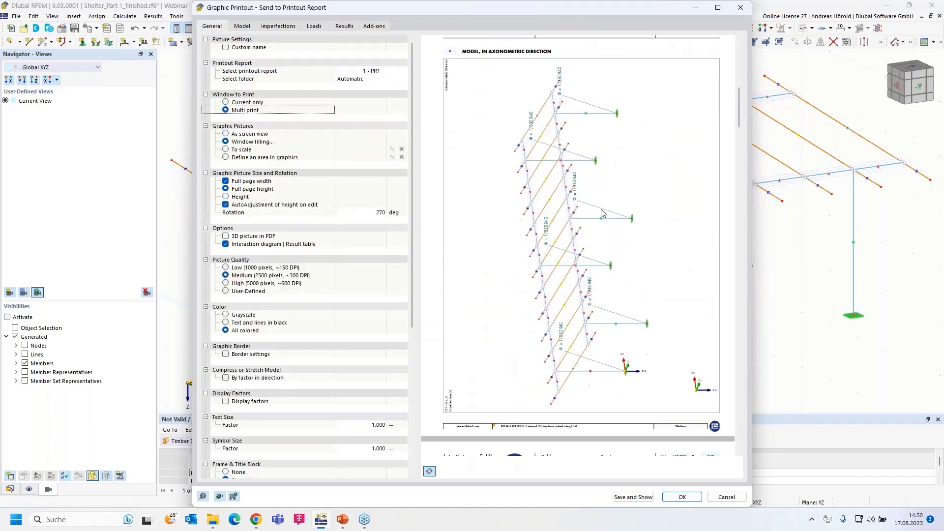
{"action": "scroll", "coordinate": [603, 213], "scroll_direction": "down", "scroll_amount": 10}
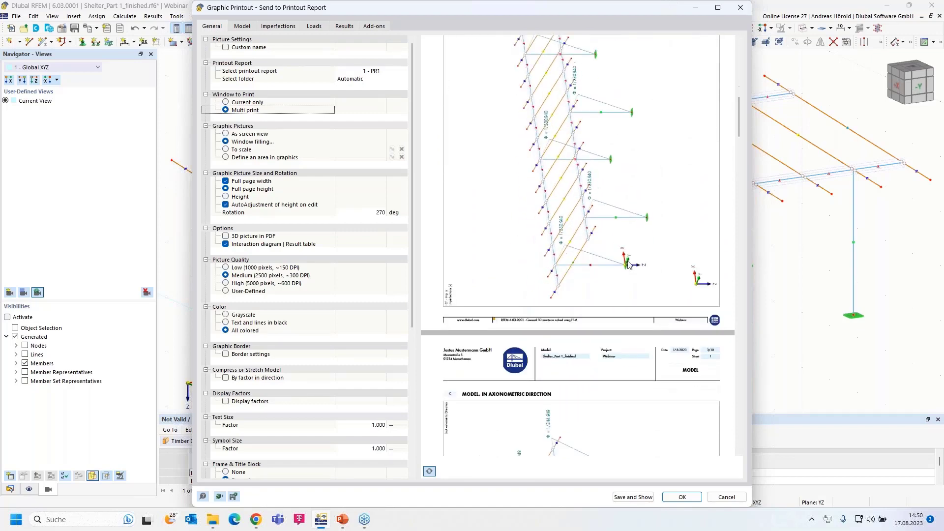
{"action": "scroll", "coordinate": [615, 275], "scroll_direction": "down", "scroll_amount": 10}
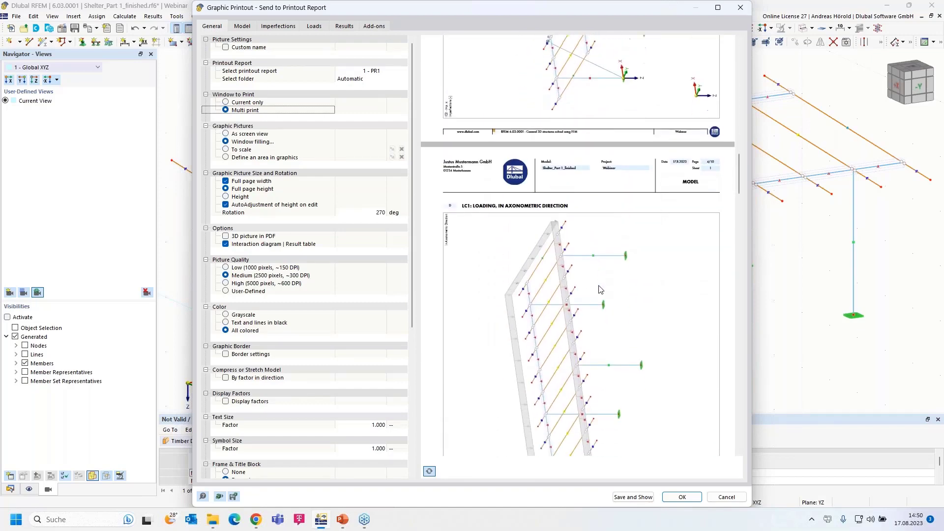
{"action": "scroll", "coordinate": [599, 289], "scroll_direction": "down", "scroll_amount": 3}
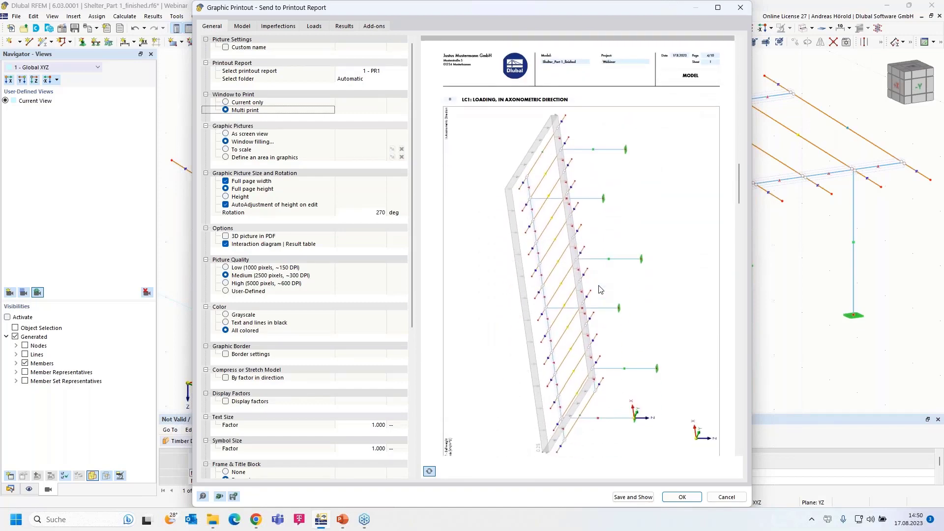
{"action": "scroll", "coordinate": [599, 289], "scroll_direction": "down", "scroll_amount": 10}
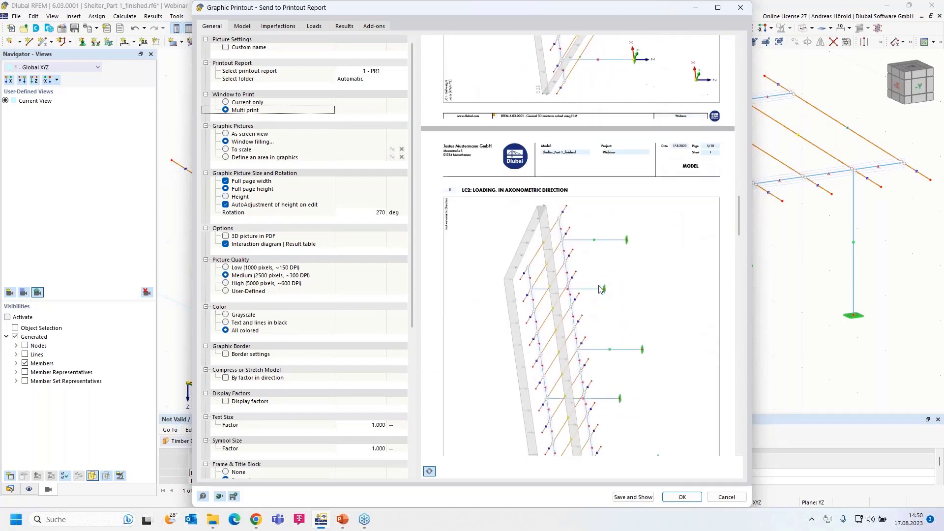
{"action": "scroll", "coordinate": [600, 289], "scroll_direction": "down", "scroll_amount": 3}
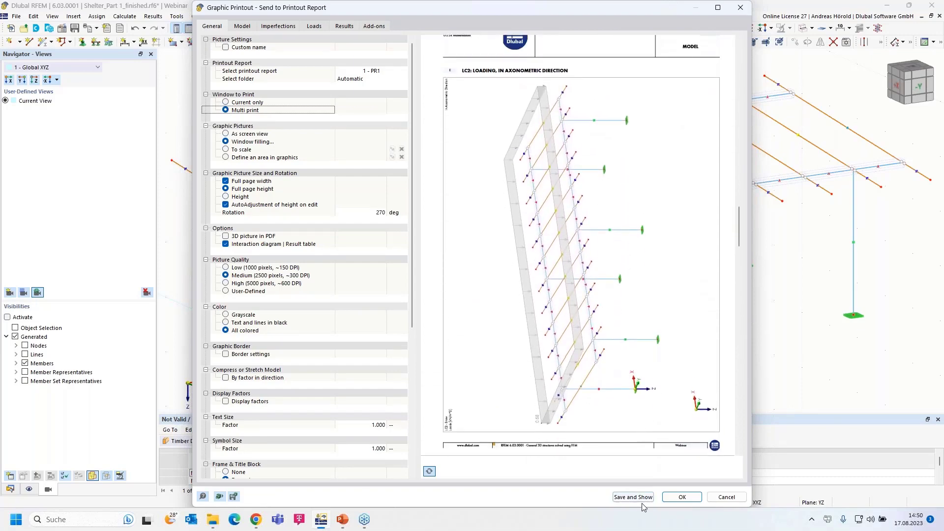
{"action": "left_click", "coordinate": [631, 497]}
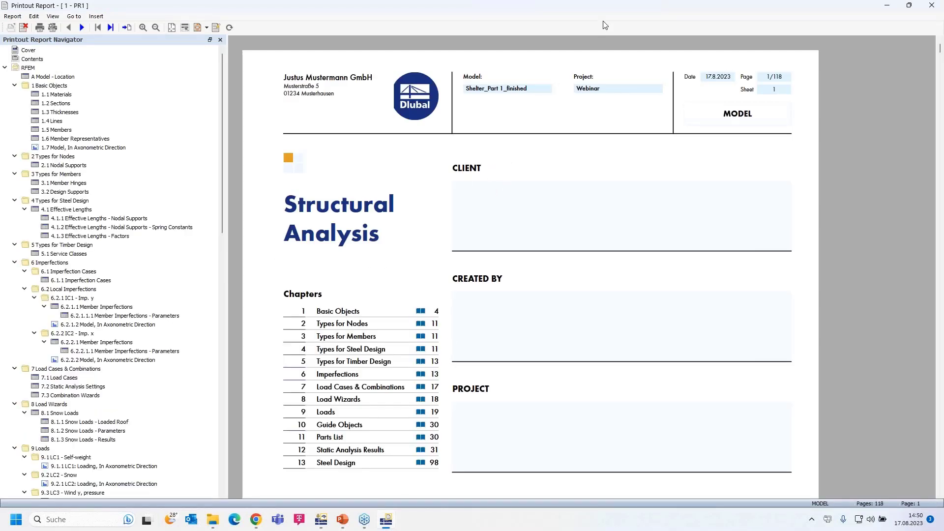
Step: Move the report window aside to view the shelter model behind it, and bring the report back maximized
{"action": "left_click_drag", "start_coordinate": [638, 9], "coordinate": [0, 41]}
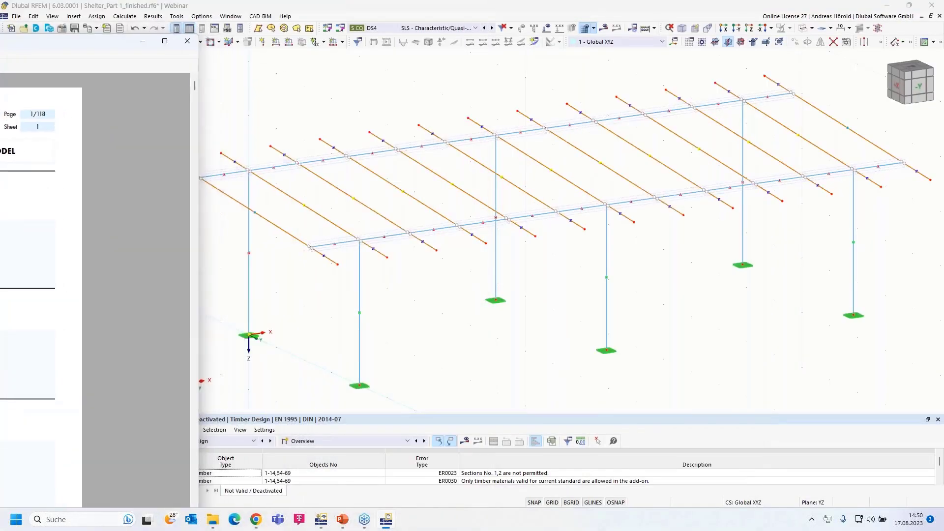
{"action": "scroll", "coordinate": [672, 317], "scroll_direction": "down", "scroll_amount": 3}
{"action": "scroll", "coordinate": [592, 308], "scroll_direction": "up", "scroll_amount": 4}
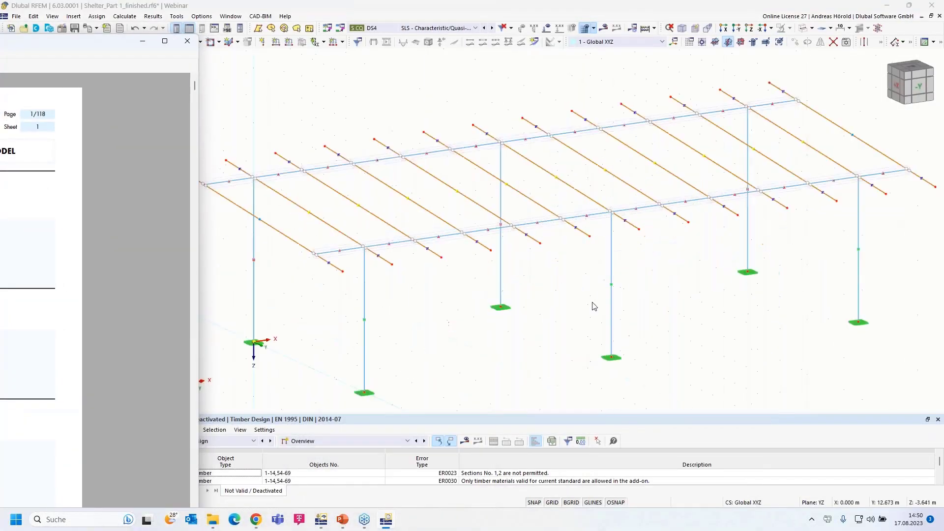
{"action": "scroll", "coordinate": [593, 308], "scroll_direction": "down", "scroll_amount": 3}
{"action": "scroll", "coordinate": [593, 306], "scroll_direction": "up", "scroll_amount": 4}
{"action": "left_click_drag", "start_coordinate": [64, 45], "coordinate": [723, 28]}
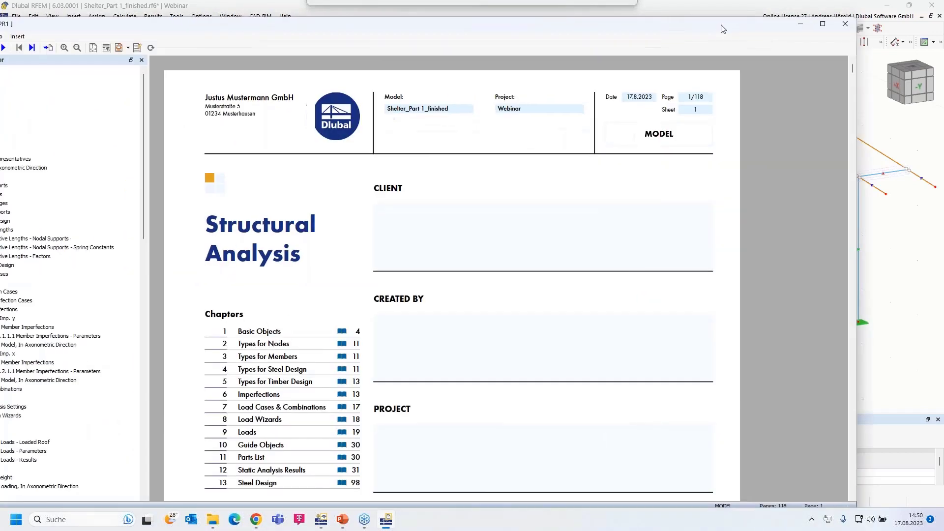
{"action": "left_click", "coordinate": [823, 25]}
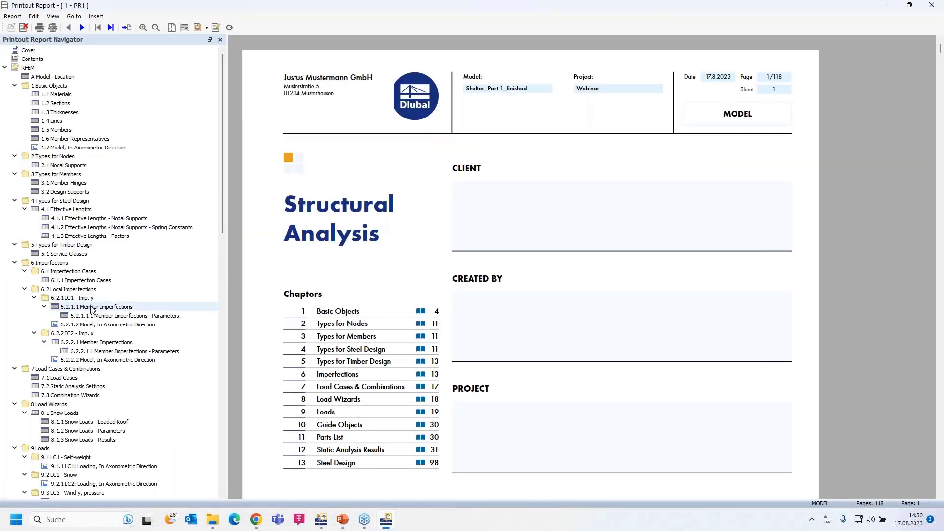
Step: Examine the model graphic under Basic Objects and the IC1 imperfection graphic in the printout report
{"action": "scroll", "coordinate": [113, 280], "scroll_direction": "down", "scroll_amount": 3}
{"action": "scroll", "coordinate": [113, 280], "scroll_direction": "up", "scroll_amount": 3}
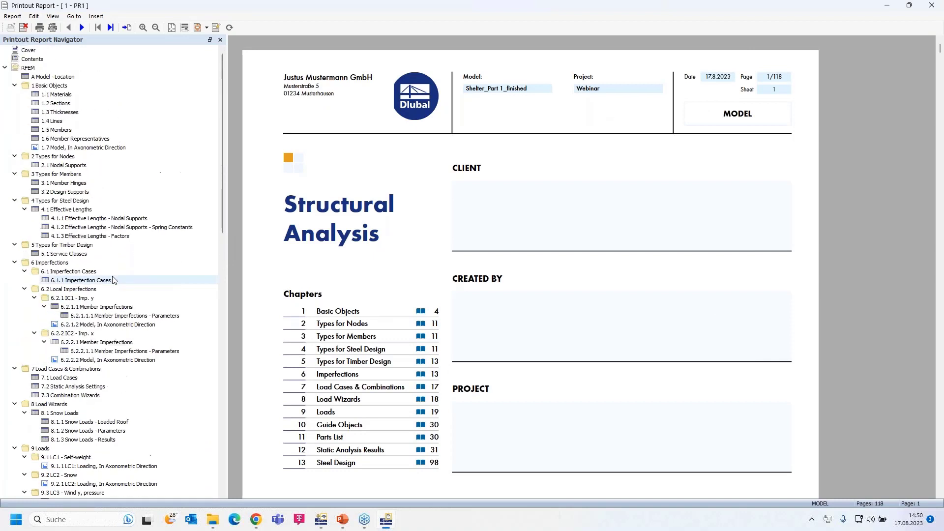
{"action": "left_click", "coordinate": [77, 147]}
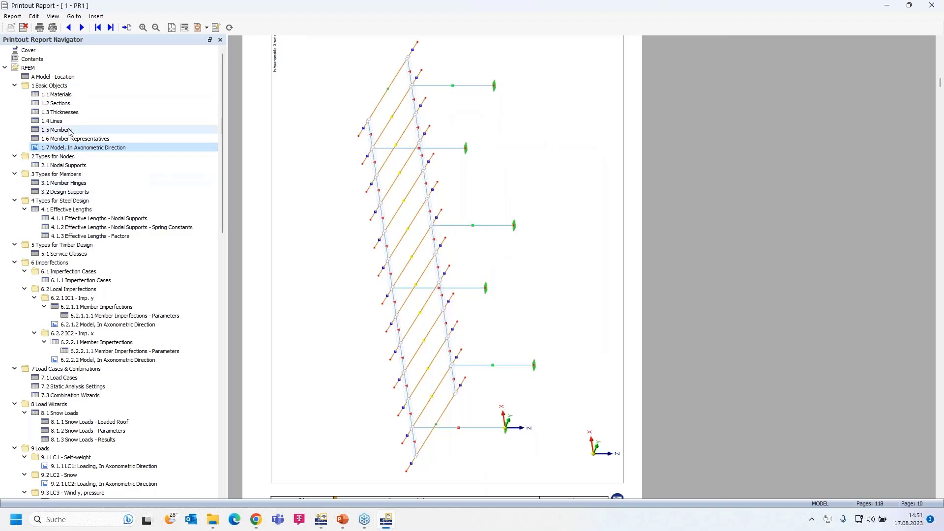
{"action": "left_click", "coordinate": [84, 326]}
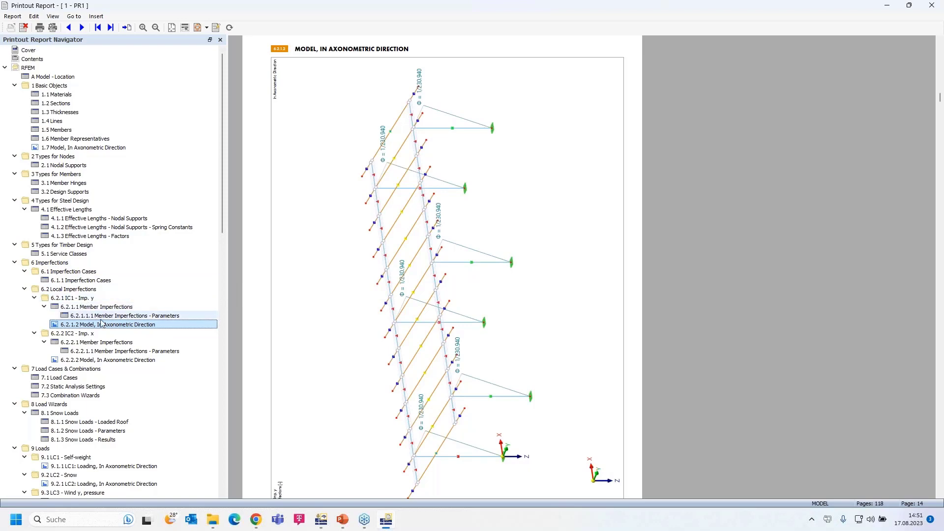
Step: Examine the IC2 imperfection graphic and the LC2, LC3 and LC4 loading graphics in the printout report
{"action": "left_click", "coordinate": [111, 361]}
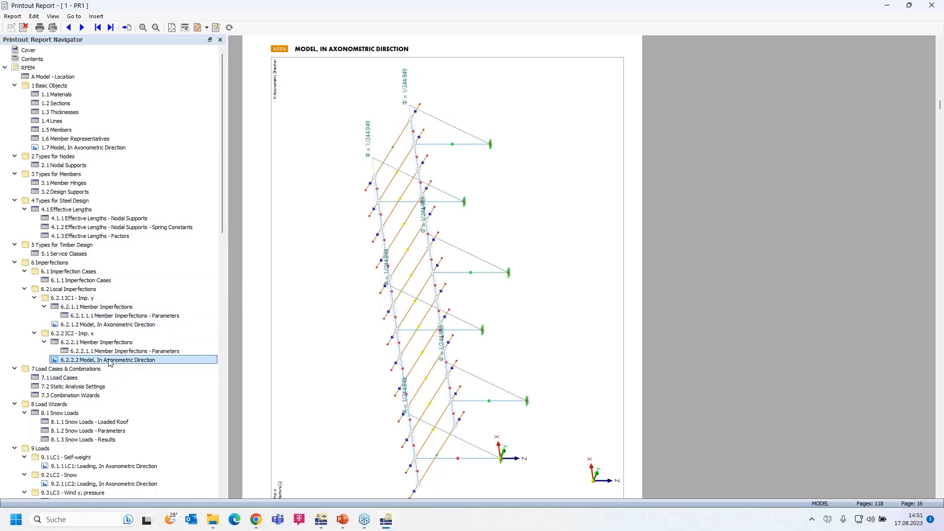
{"action": "scroll", "coordinate": [110, 363], "scroll_direction": "down", "scroll_amount": 7}
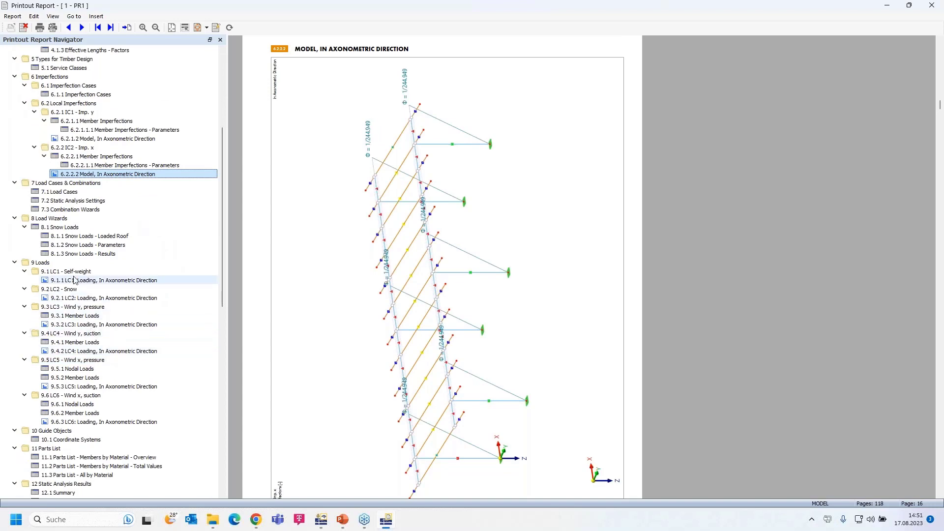
{"action": "left_click", "coordinate": [72, 298]}
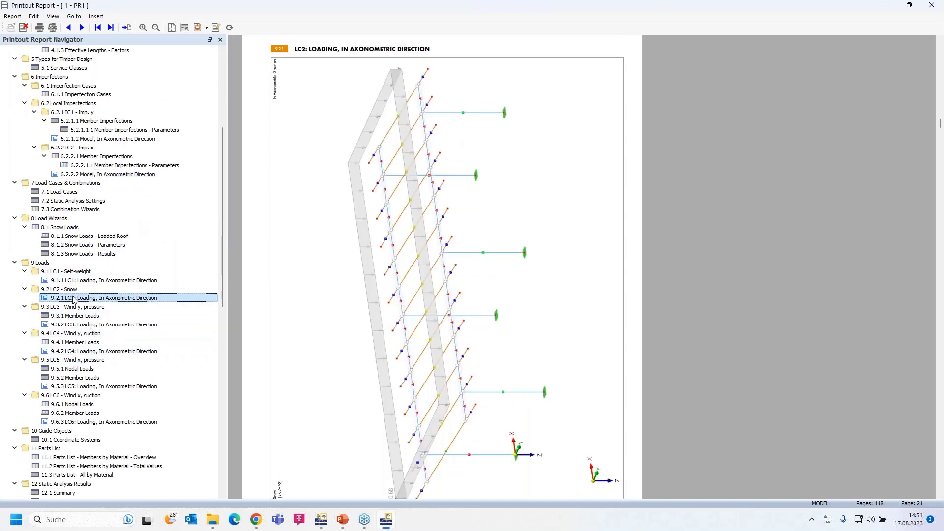
{"action": "left_click", "coordinate": [83, 325]}
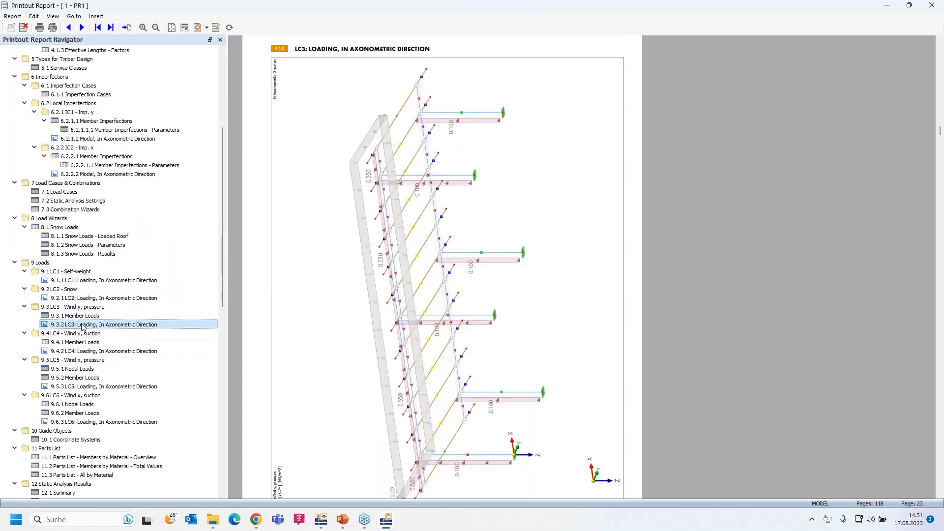
{"action": "scroll", "coordinate": [83, 327], "scroll_direction": "down", "scroll_amount": 2}
{"action": "left_click", "coordinate": [92, 298]}
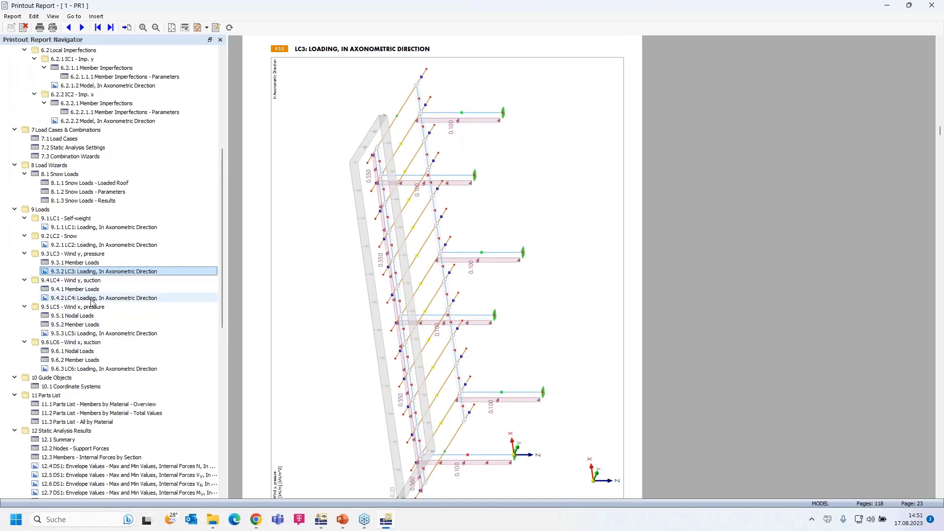
Step: Examine the DS1 envelope graphics of the internal forces N, Vy and My under Static Analysis Results
{"action": "scroll", "coordinate": [93, 301], "scroll_direction": "down", "scroll_amount": 6}
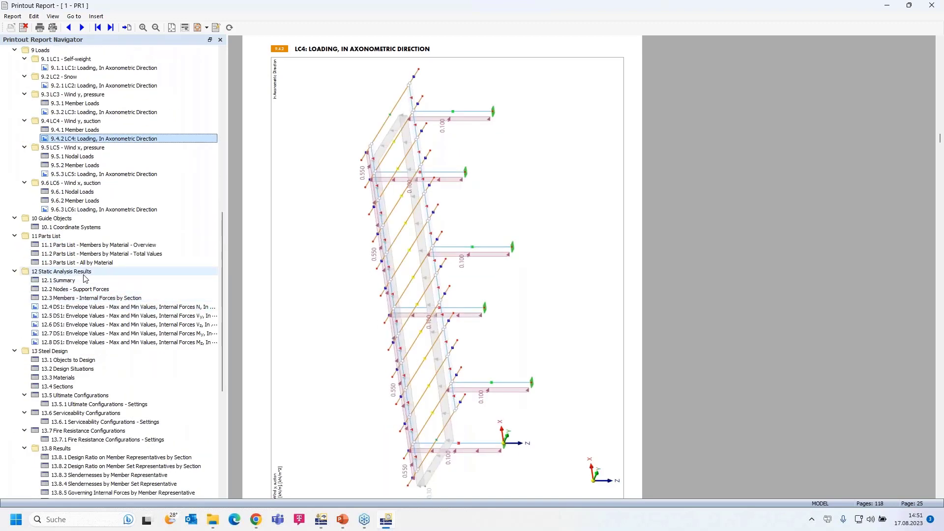
{"action": "left_click", "coordinate": [101, 309]}
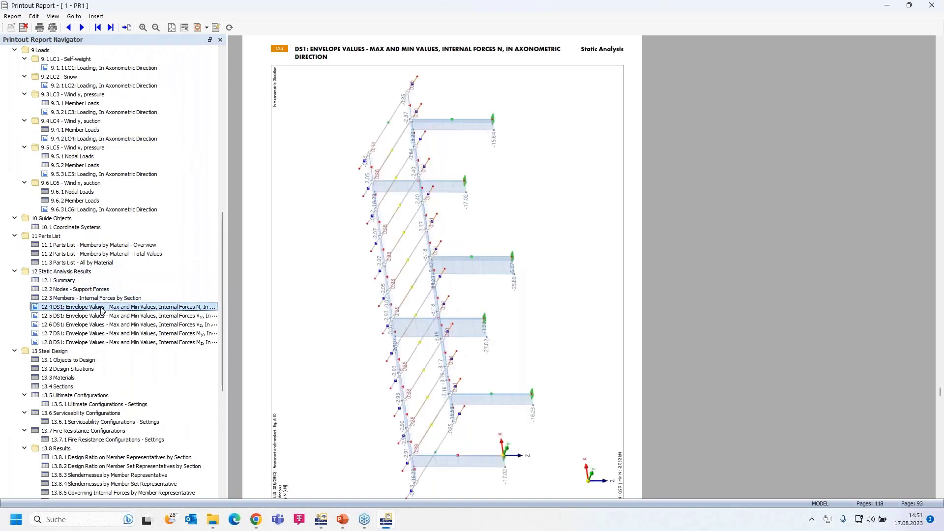
{"action": "left_click", "coordinate": [141, 316]}
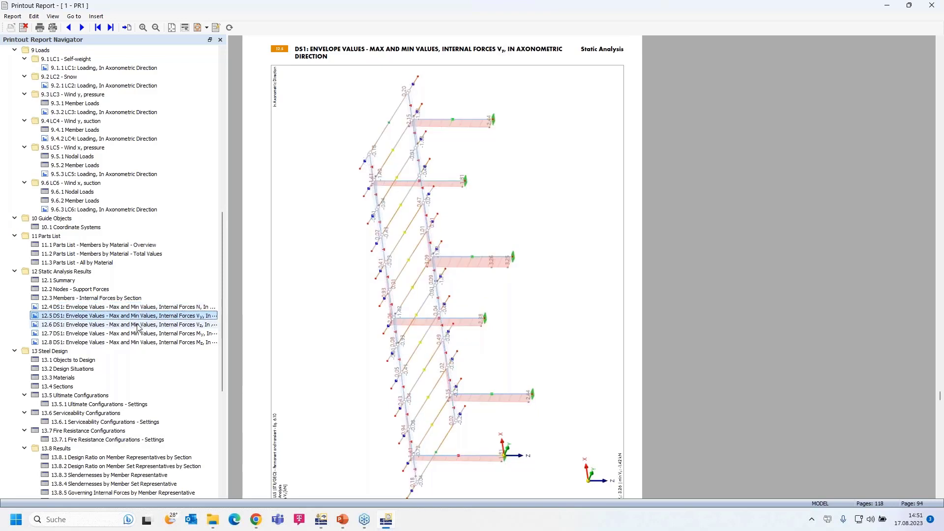
{"action": "left_click", "coordinate": [143, 334]}
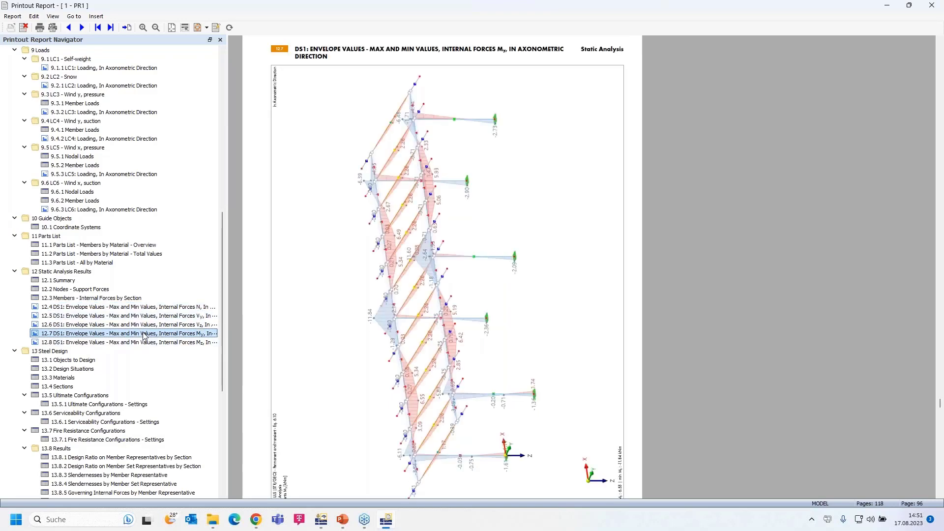
Step: Examine the timber design and steel design graphics showing the maximum of all design checks
{"action": "scroll", "coordinate": [144, 336], "scroll_direction": "down", "scroll_amount": 9}
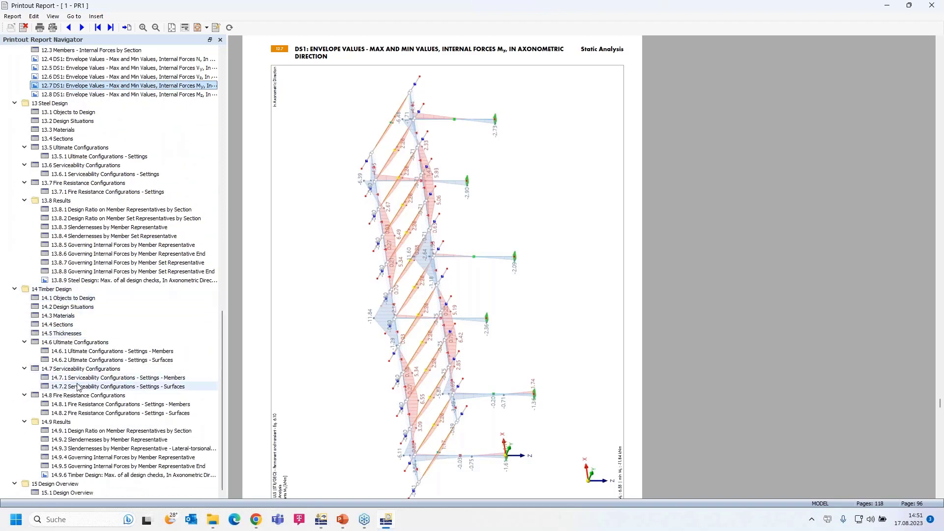
{"action": "left_click", "coordinate": [84, 476]}
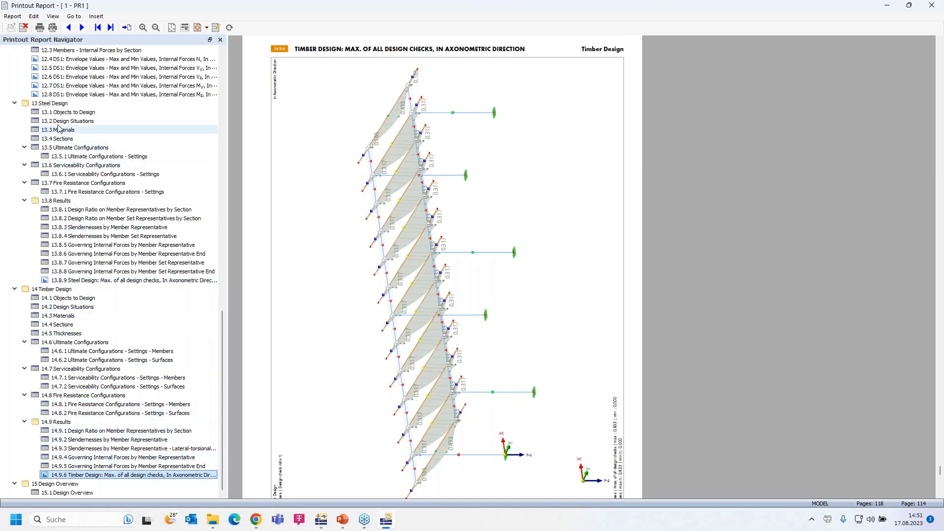
{"action": "left_click", "coordinate": [107, 280]}
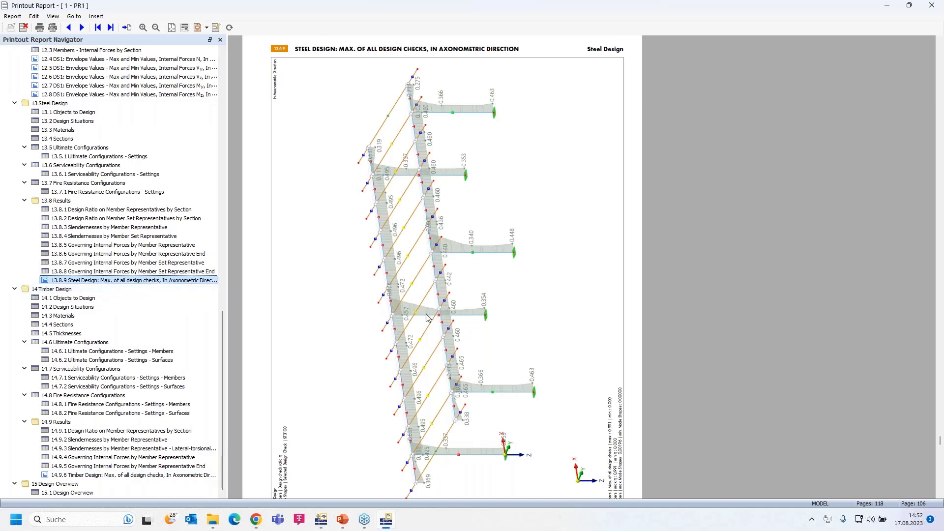
Step: Examine the steel design tables of governing internal forces by member set representative and representative end
{"action": "left_click", "coordinate": [104, 272]}
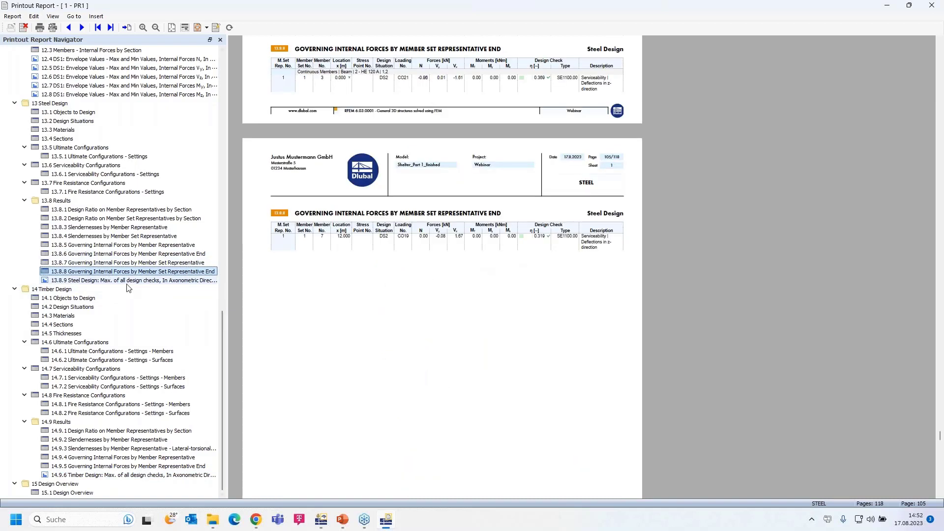
{"action": "scroll", "coordinate": [383, 271], "scroll_direction": "up", "scroll_amount": 10}
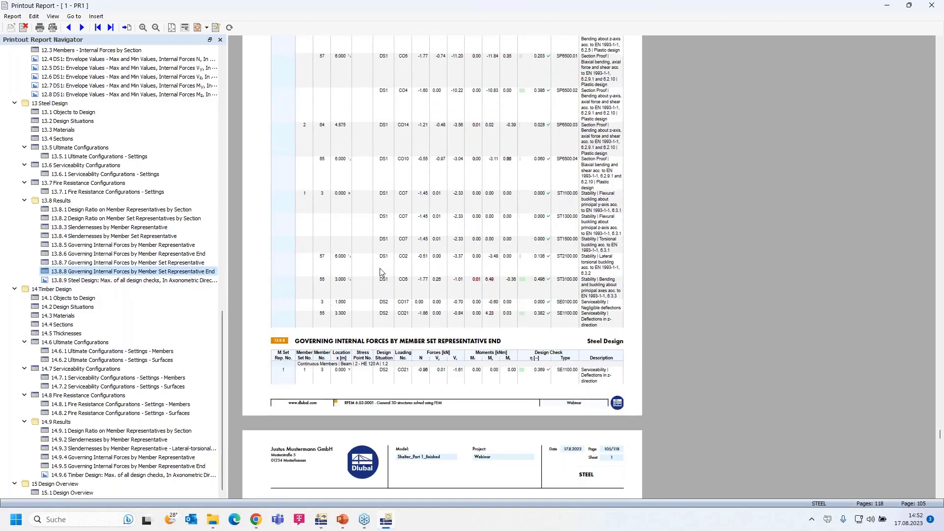
{"action": "scroll", "coordinate": [382, 271], "scroll_direction": "up", "scroll_amount": 3}
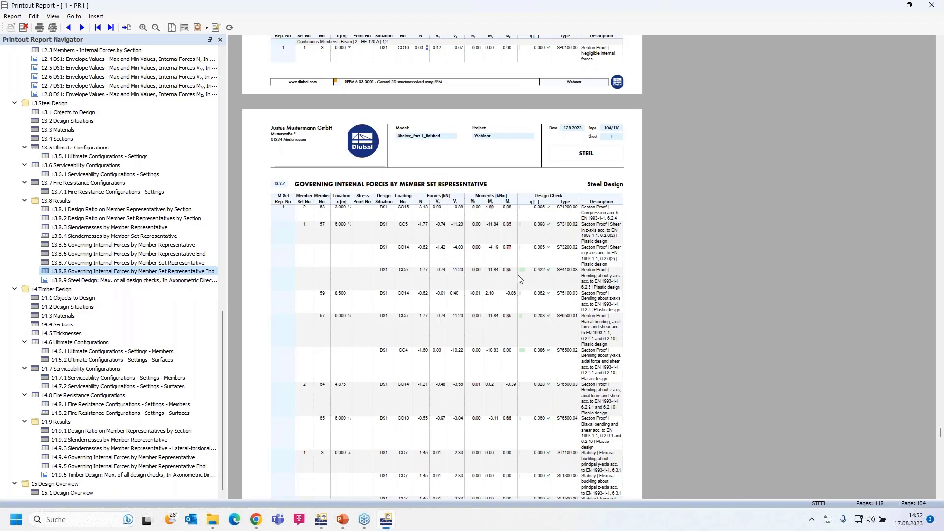
{"action": "scroll", "coordinate": [485, 283], "scroll_direction": "down", "scroll_amount": 3}
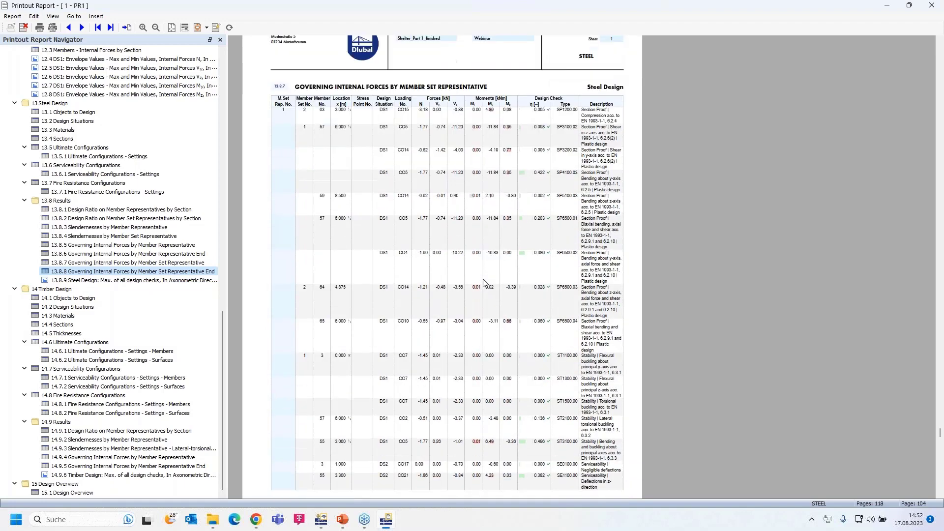
Step: Examine the parts lists in chapter 11: members by material overview, members by material total values and all by material
{"action": "scroll", "coordinate": [154, 377], "scroll_direction": "up", "scroll_amount": 6}
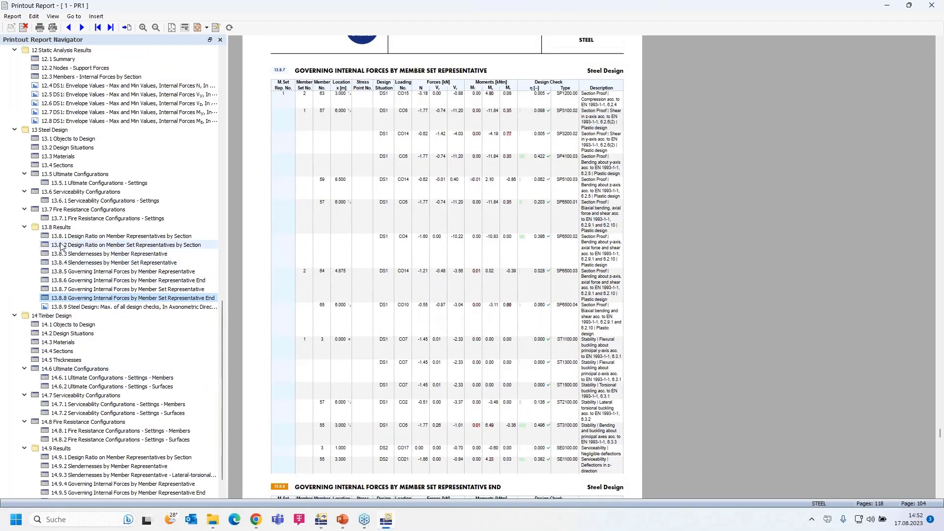
{"action": "scroll", "coordinate": [69, 241], "scroll_direction": "up", "scroll_amount": 2}
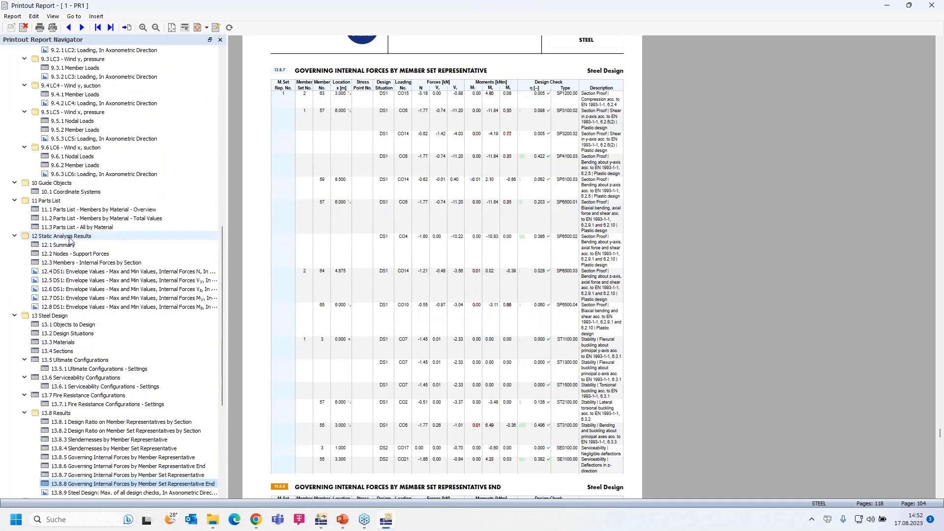
{"action": "left_click", "coordinate": [76, 211]}
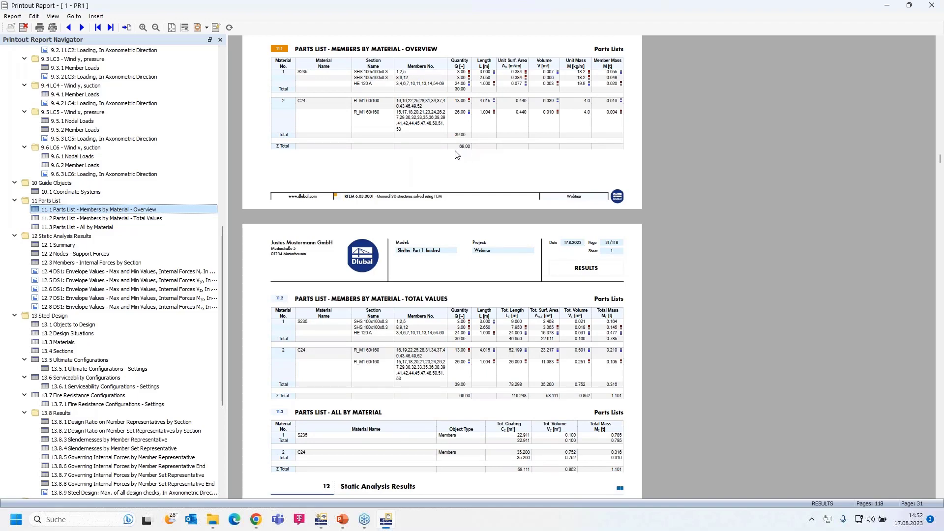
{"action": "scroll", "coordinate": [457, 155], "scroll_direction": "up", "scroll_amount": 1, "text": "ctrl"}
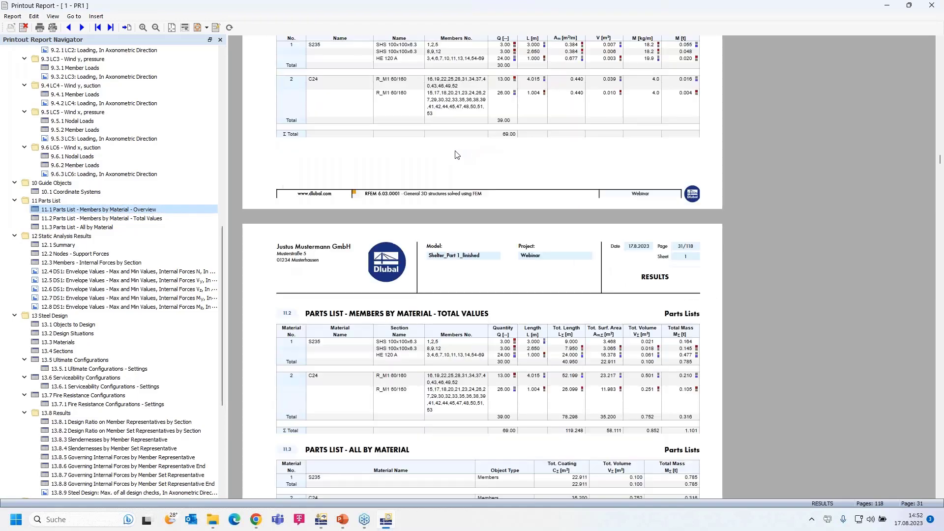
{"action": "left_click", "coordinate": [155, 28]}
{"action": "left_click", "coordinate": [156, 28]}
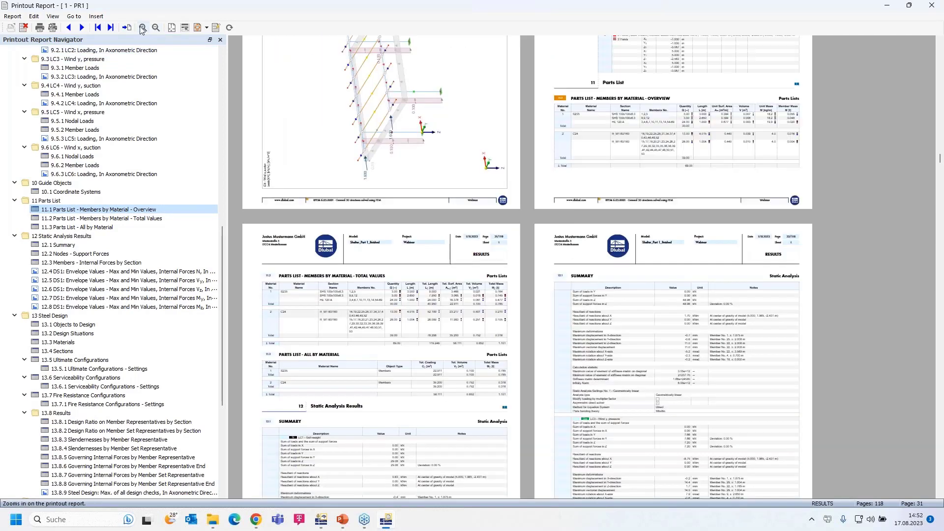
{"action": "left_click", "coordinate": [142, 28]}
{"action": "left_click", "coordinate": [142, 28]}
{"action": "left_click", "coordinate": [143, 28]}
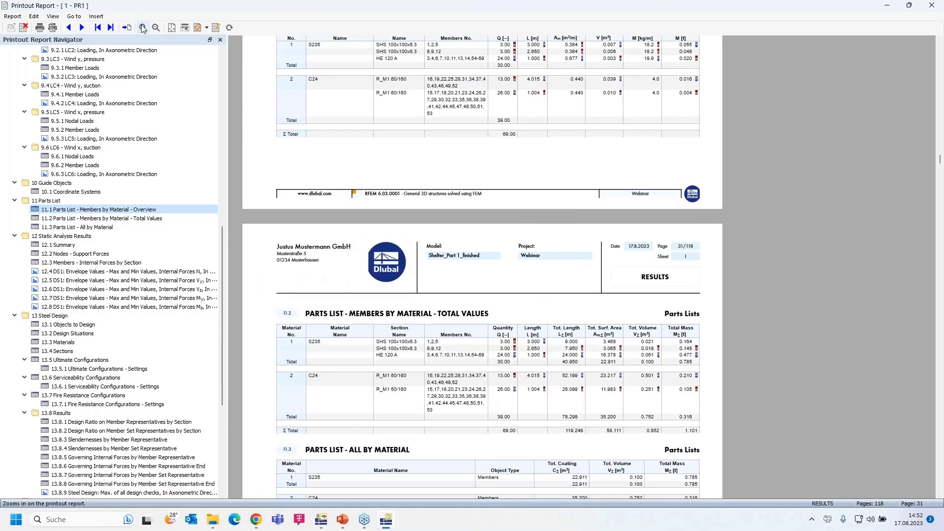
{"action": "left_click", "coordinate": [143, 29]}
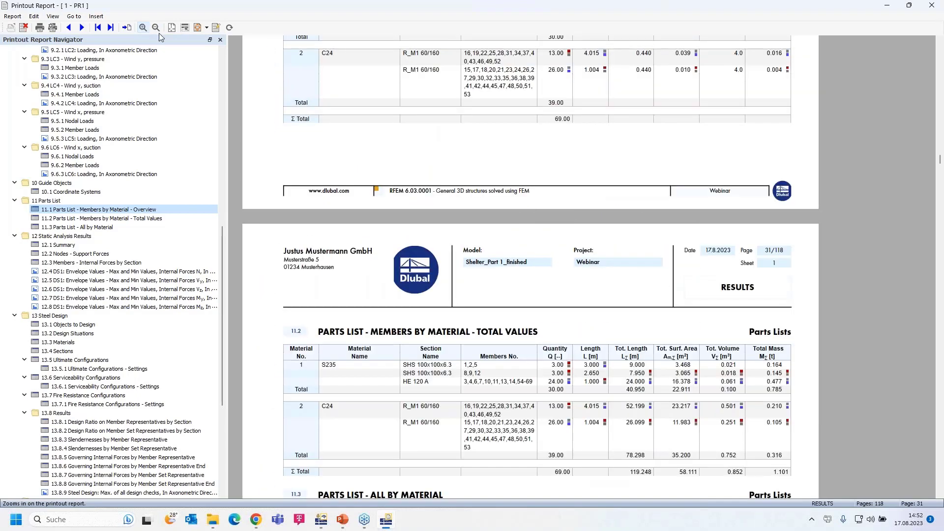
{"action": "scroll", "coordinate": [586, 194], "scroll_direction": "up", "scroll_amount": 3}
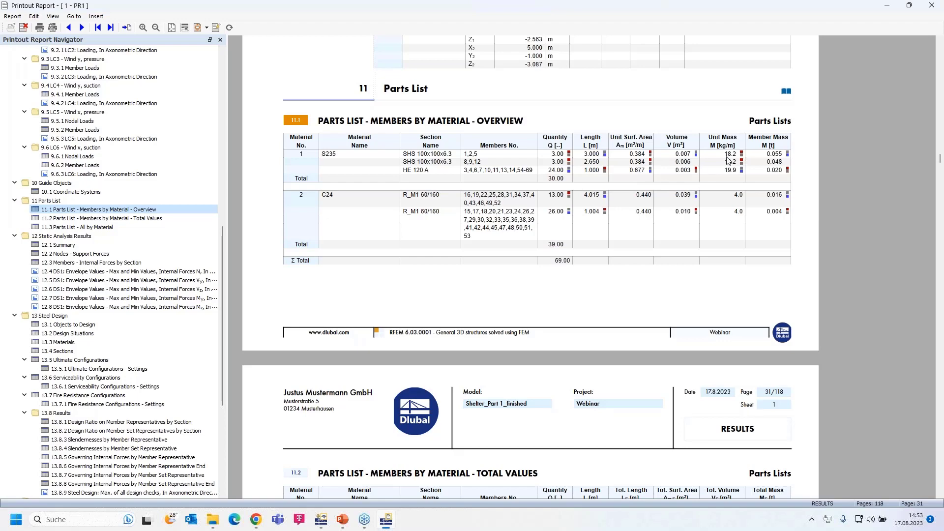
{"action": "scroll", "coordinate": [538, 256], "scroll_direction": "down", "scroll_amount": 3}
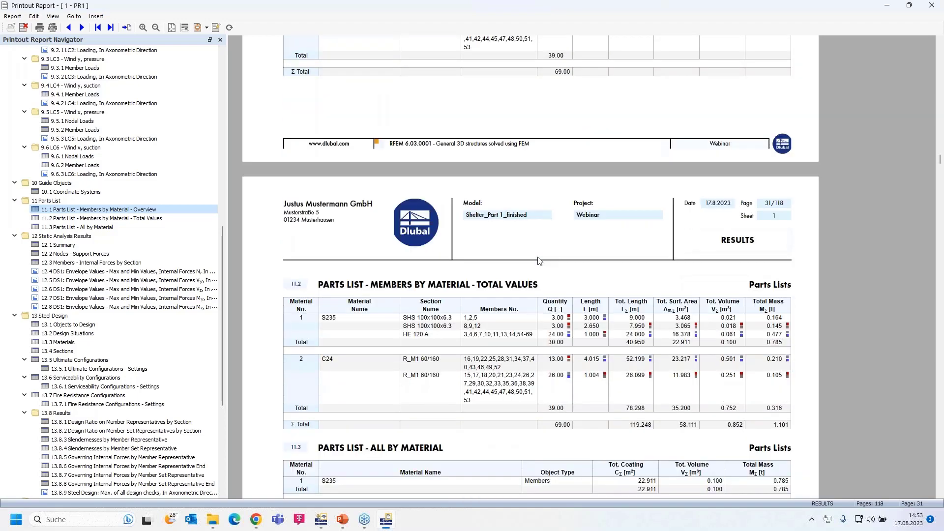
{"action": "scroll", "coordinate": [539, 260], "scroll_direction": "down", "scroll_amount": 3}
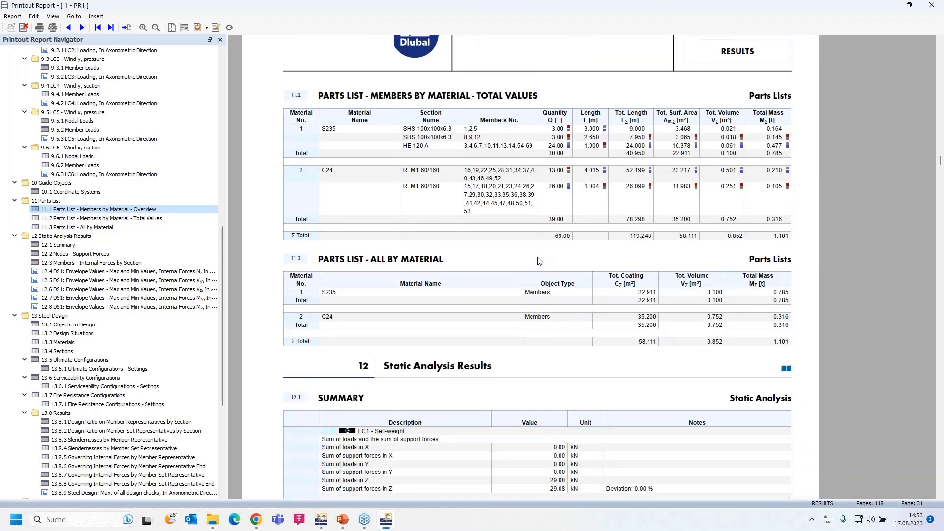
{"action": "scroll", "coordinate": [539, 261], "scroll_direction": "down", "scroll_amount": 1}
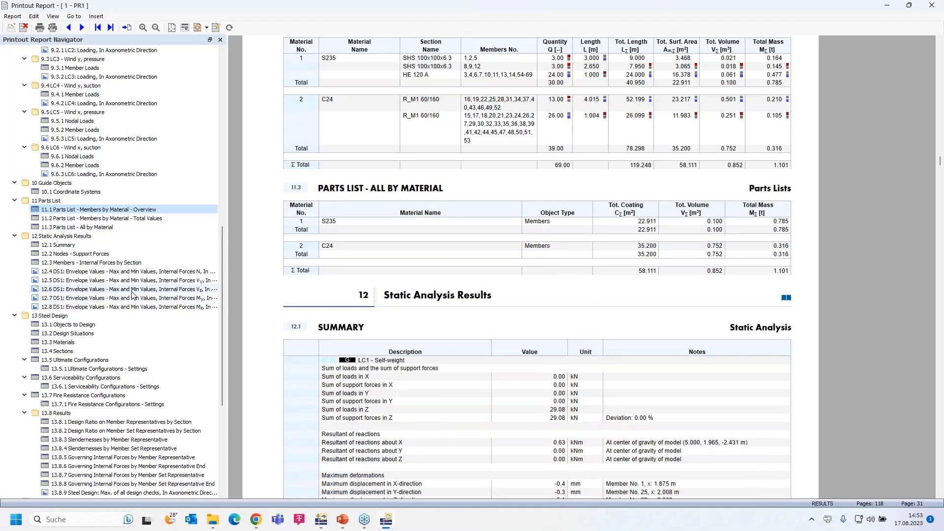
Step: Show the report's cover page and open its cover page settings for editing
{"action": "scroll", "coordinate": [131, 294], "scroll_direction": "up", "scroll_amount": 9}
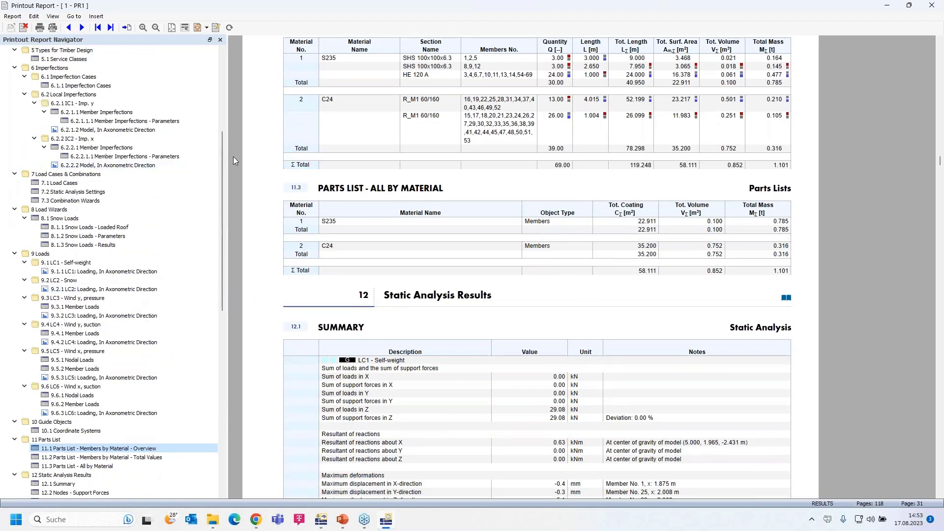
{"action": "left_click_drag", "start_coordinate": [223, 146], "coordinate": [220, 55]}
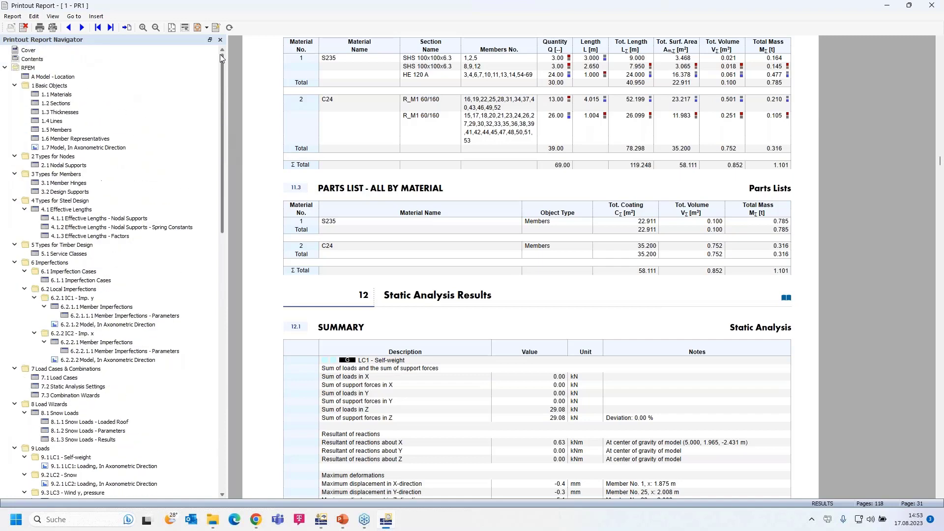
{"action": "left_click", "coordinate": [29, 50]}
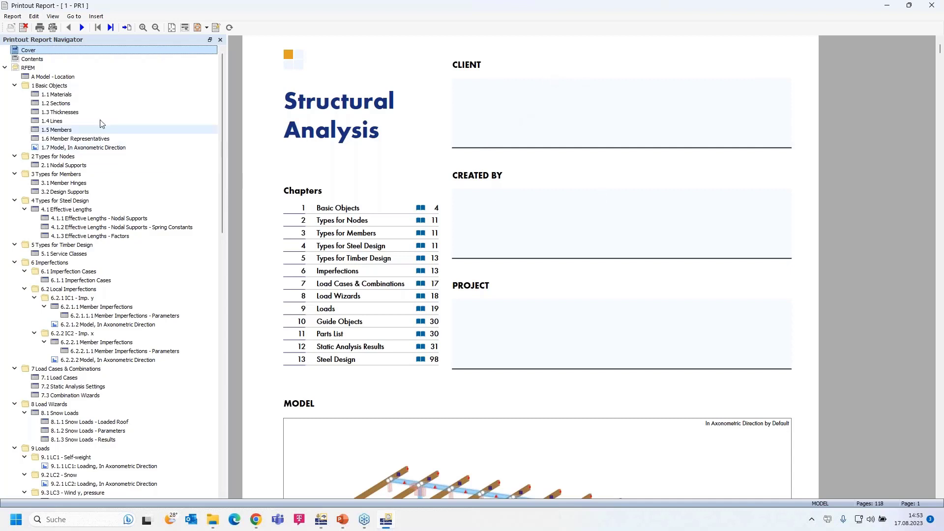
{"action": "right_click", "coordinate": [69, 53]}
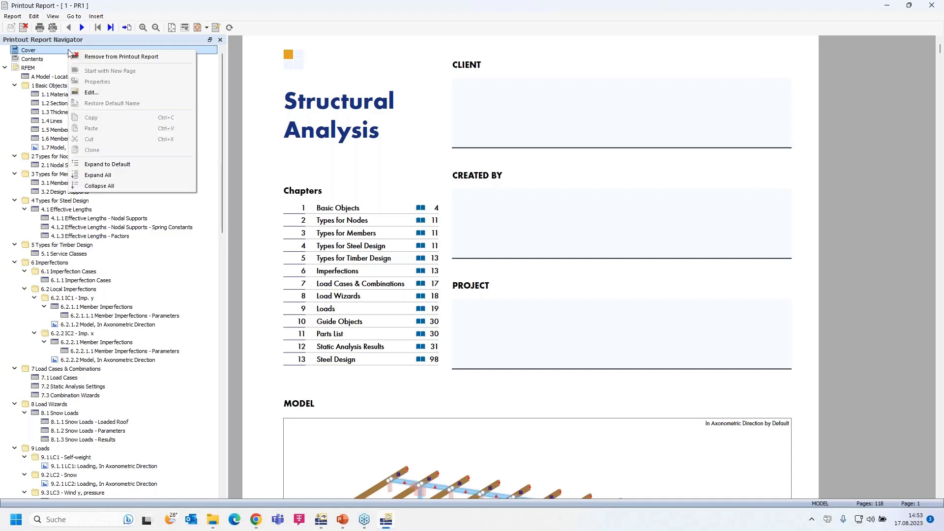
{"action": "left_click", "coordinate": [112, 94]}
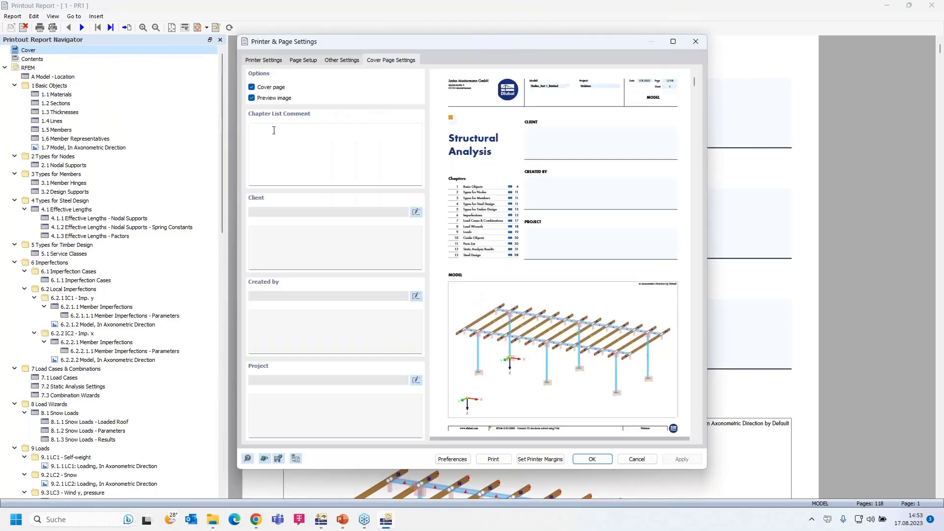
Step: Try the cover page without the preview image and include the image again
{"action": "left_click", "coordinate": [252, 98]}
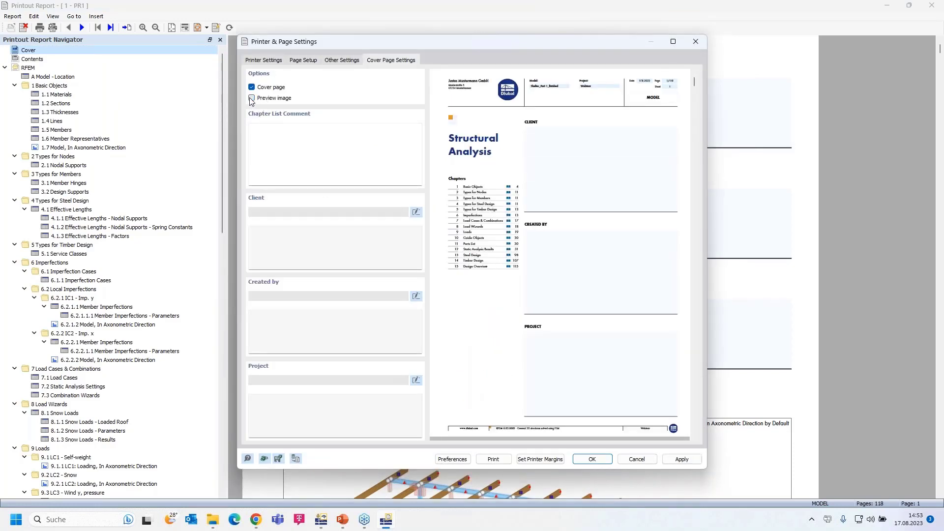
{"action": "left_click", "coordinate": [252, 99]}
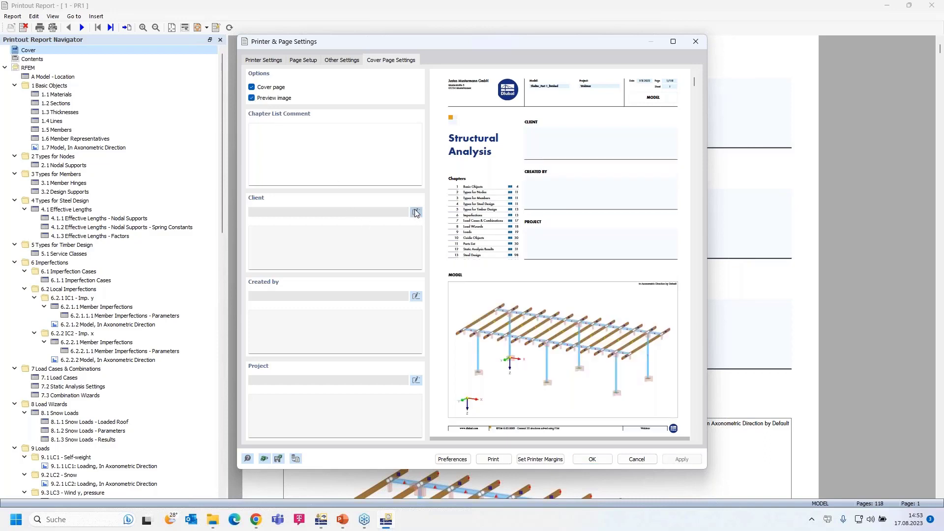
Step: Fill in the client's name and the creator's name for the cover page
{"action": "left_click", "coordinate": [302, 235]}
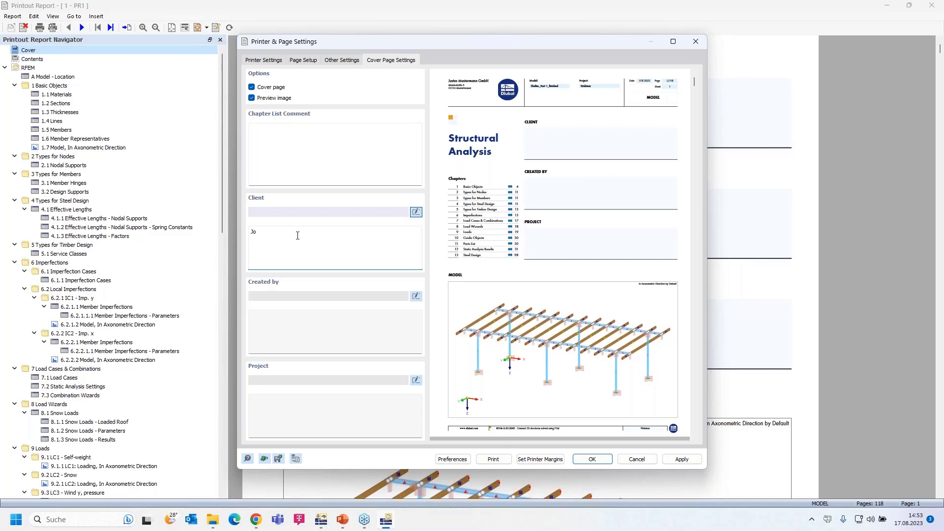
{"action": "type", "text": "John Doe"}
{"action": "left_click", "coordinate": [274, 330]}
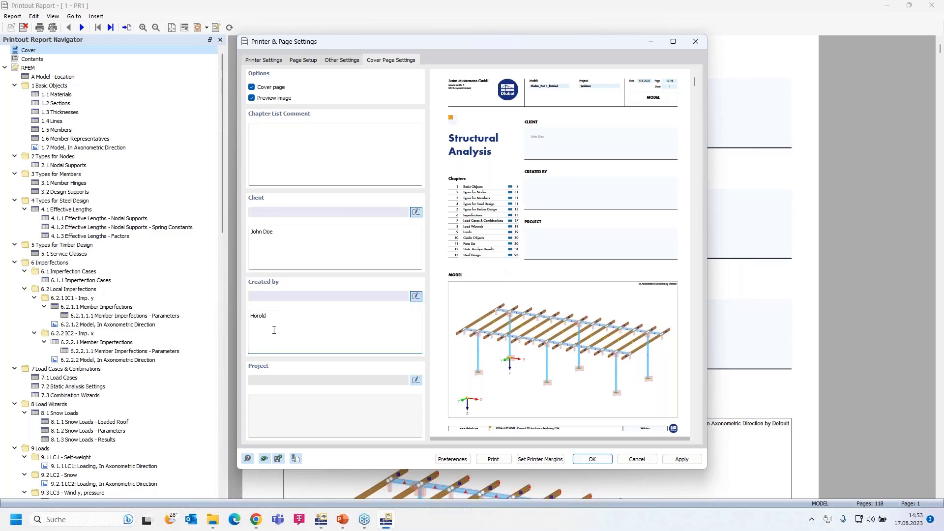
Step: Enter "Shelter on market" as the project text for the cover page
{"action": "left_click", "coordinate": [324, 398]}
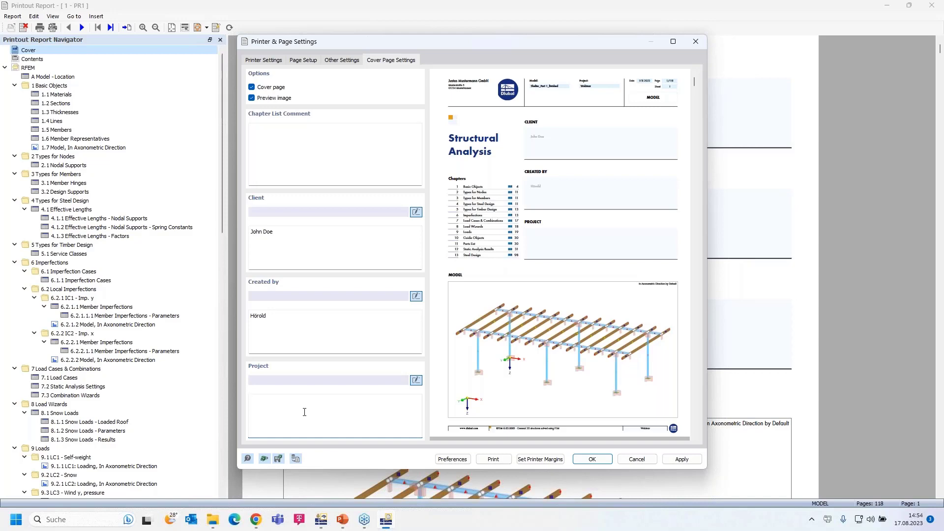
{"action": "type", "text": "oof on market"}
{"action": "left_click_drag", "start_coordinate": [262, 400], "coordinate": [248, 399]}
{"action": "type", "text": "Shelter"}
{"action": "key", "text": "Delete"}
Step: Examine the header's company text lines and logo path, the paper size and margins, and the printer settings
{"action": "left_click", "coordinate": [343, 61]}
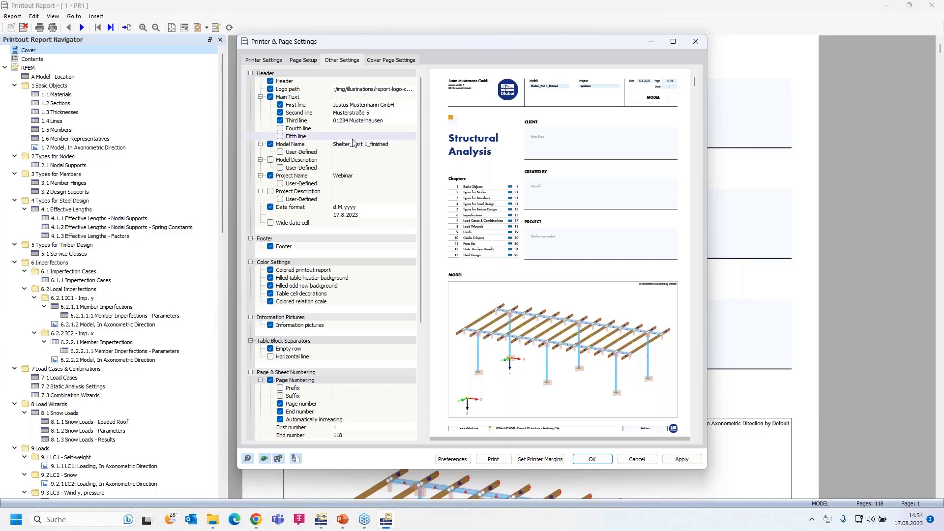
{"action": "left_click", "coordinate": [352, 106]}
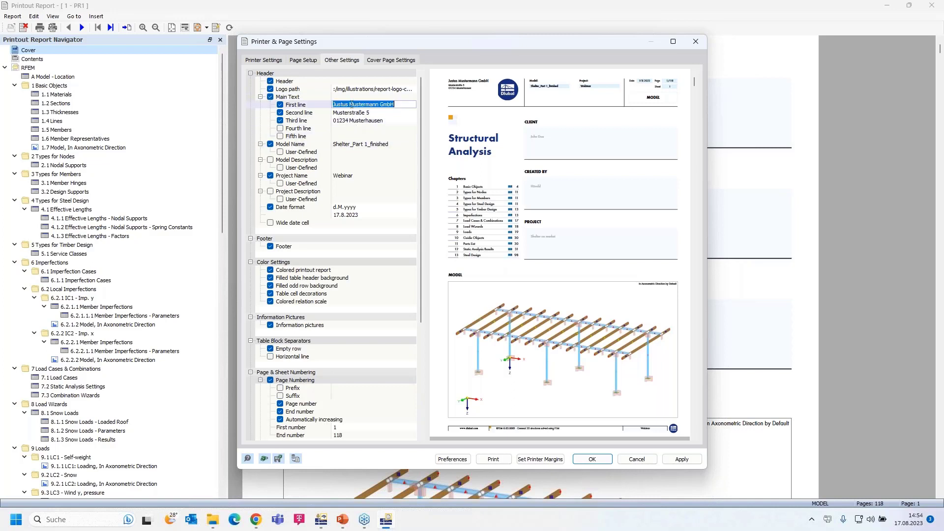
{"action": "left_click", "coordinate": [345, 113]}
{"action": "left_click", "coordinate": [345, 121]}
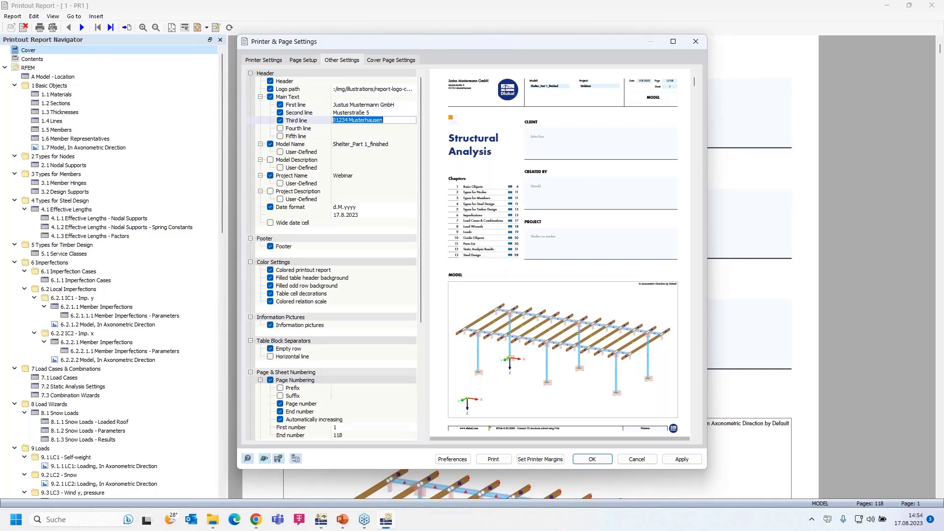
{"action": "left_click", "coordinate": [348, 90]}
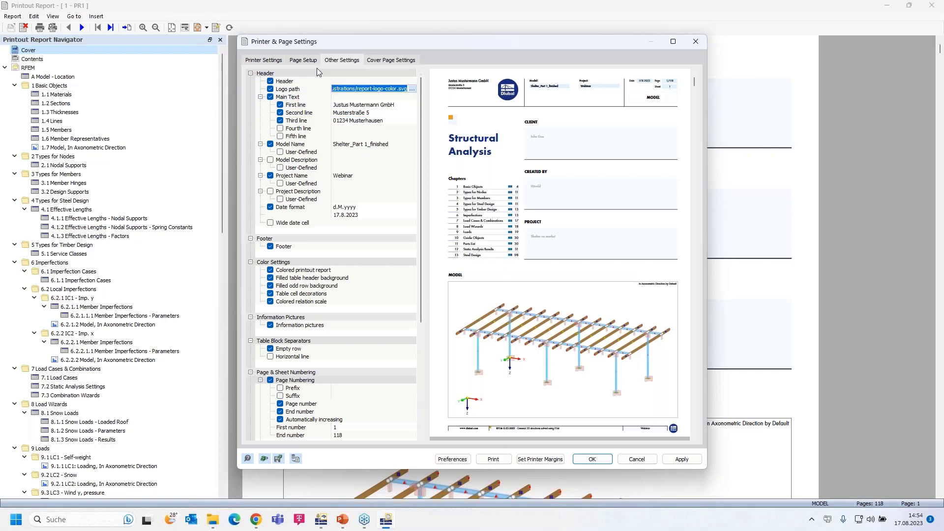
{"action": "left_click", "coordinate": [304, 61]}
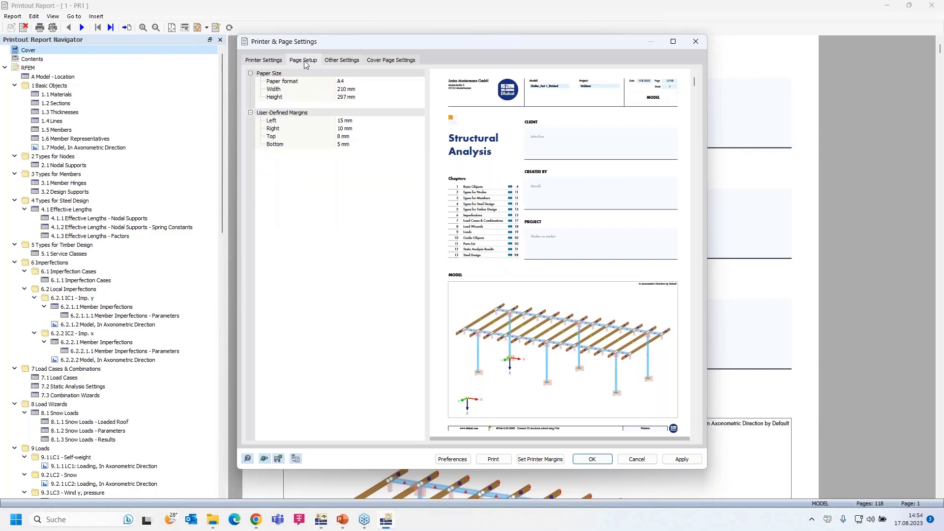
{"action": "left_click", "coordinate": [264, 61]}
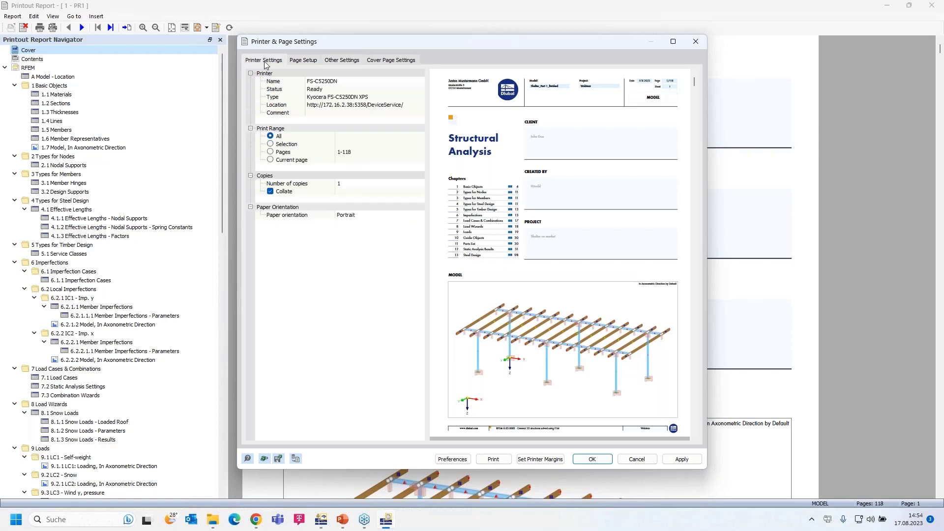
{"action": "left_click", "coordinate": [309, 61]}
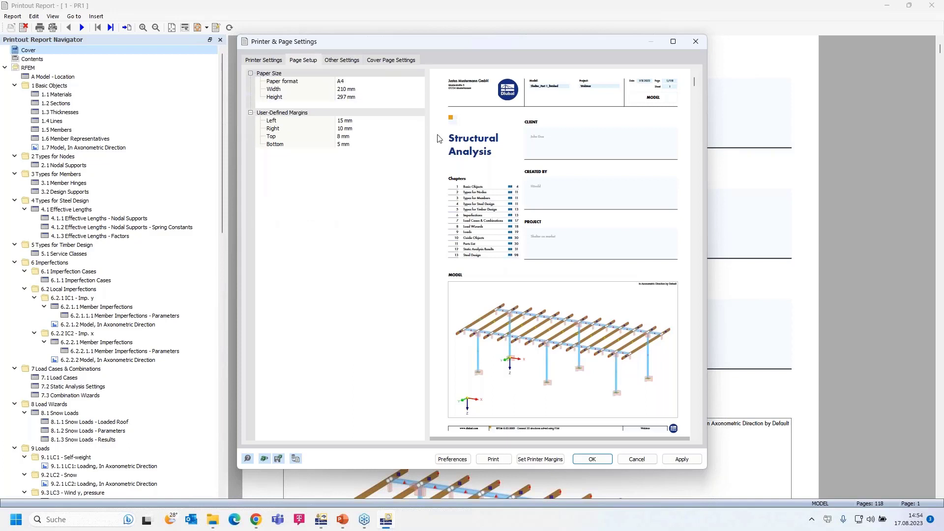
Step: Raise the bottom page margin to at least 7 mm, accept the page settings and review the updated cover page
{"action": "left_click", "coordinate": [590, 461]}
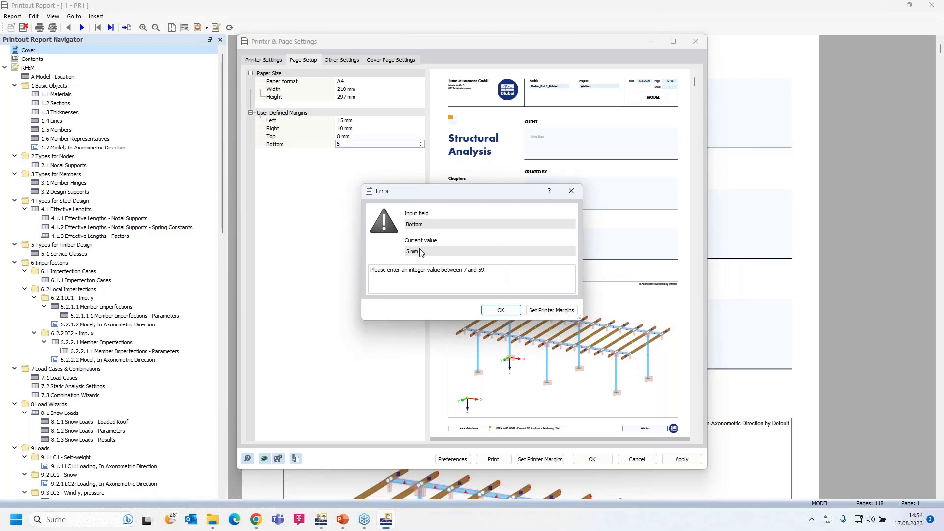
{"action": "left_click", "coordinate": [501, 310]}
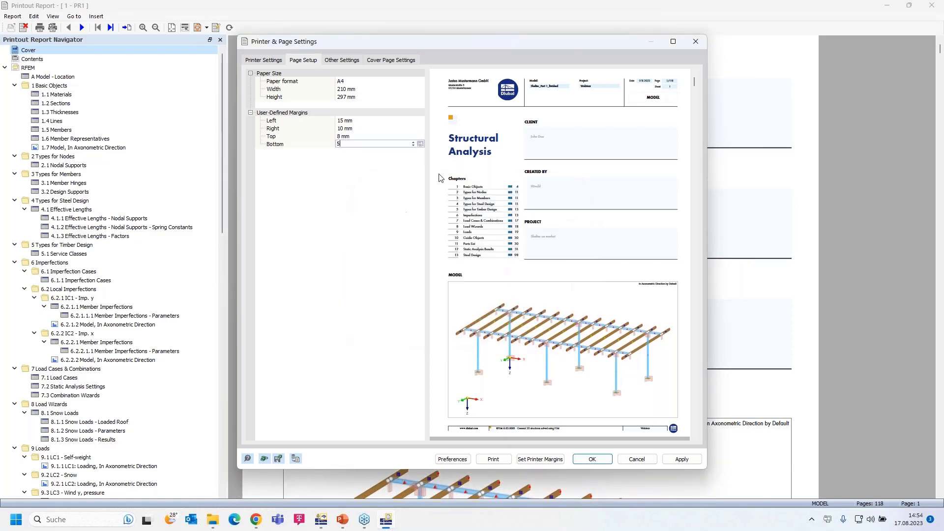
{"action": "double_click", "coordinate": [413, 142]}
{"action": "left_click", "coordinate": [593, 460]}
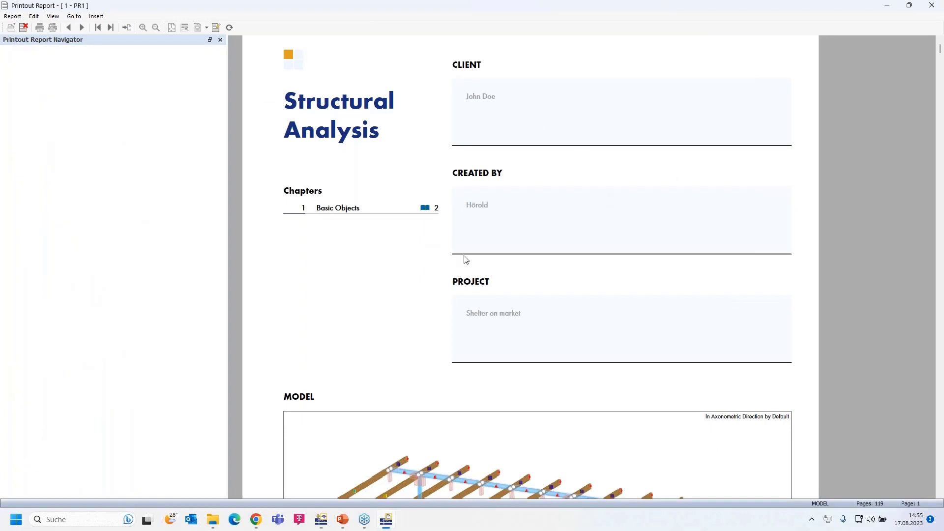
{"action": "scroll", "coordinate": [465, 257], "scroll_direction": "down", "scroll_amount": 3}
{"action": "scroll", "coordinate": [465, 257], "scroll_direction": "up", "scroll_amount": 1}
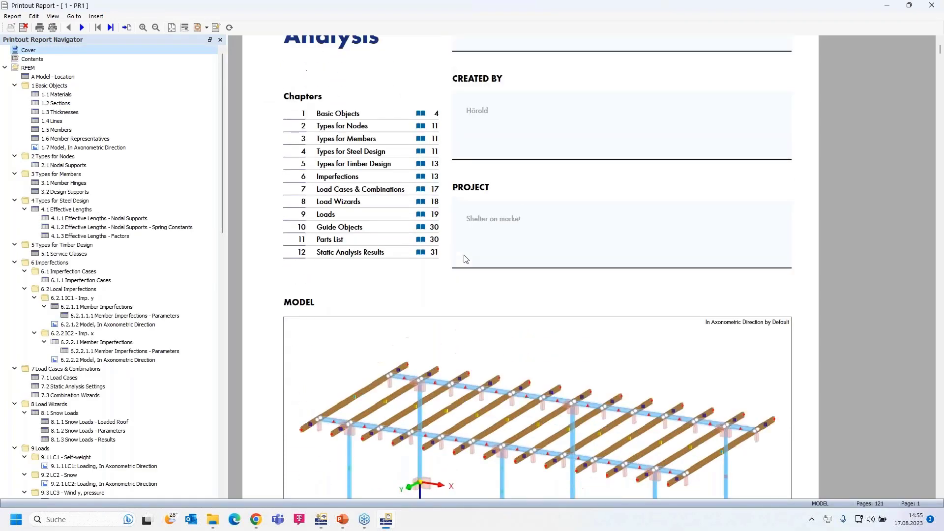
{"action": "scroll", "coordinate": [466, 257], "scroll_direction": "down", "scroll_amount": 1, "text": "ctrl"}
{"action": "scroll", "coordinate": [466, 257], "scroll_direction": "up", "scroll_amount": 4}
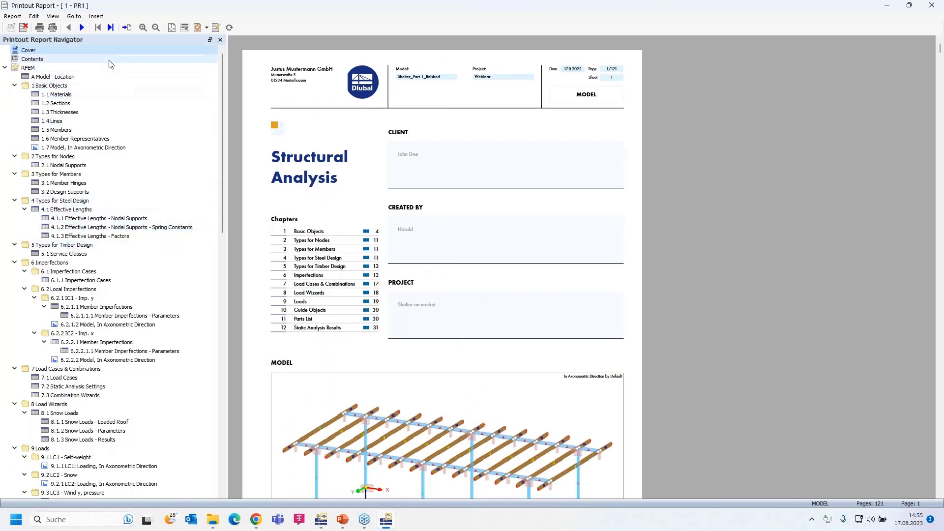
Step: Insert a plain text item named "Preliminary note" into the report
{"action": "left_click", "coordinate": [95, 17]}
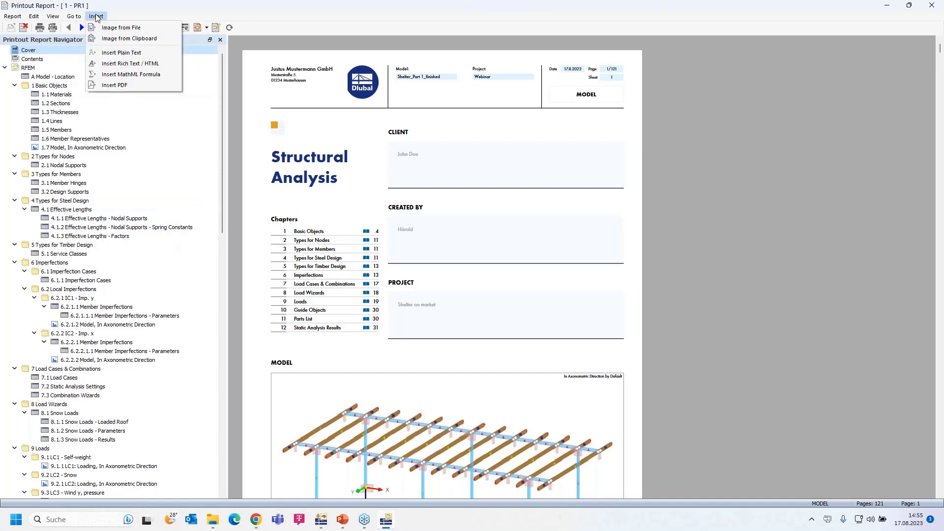
{"action": "left_click", "coordinate": [128, 53]}
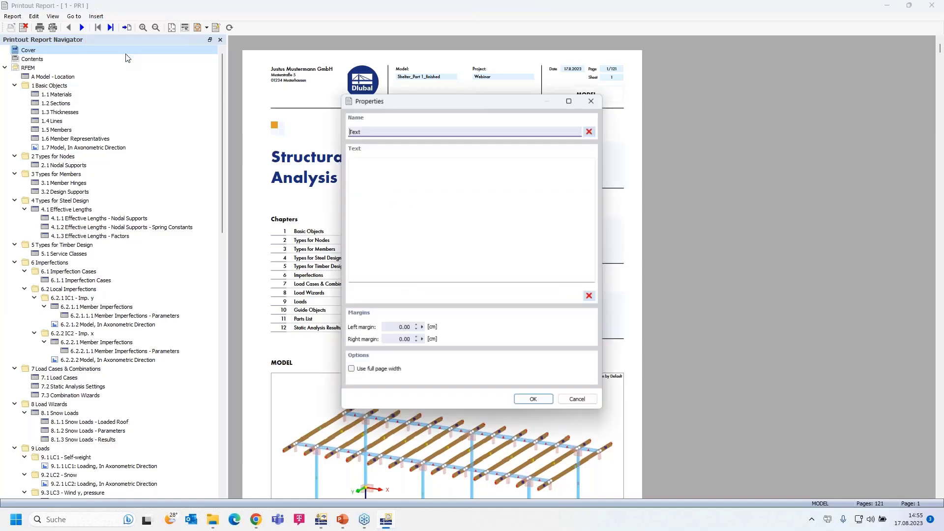
{"action": "left_click_drag", "start_coordinate": [368, 130], "coordinate": [348, 130]}
{"action": "type", "text": "Preliminary note"}
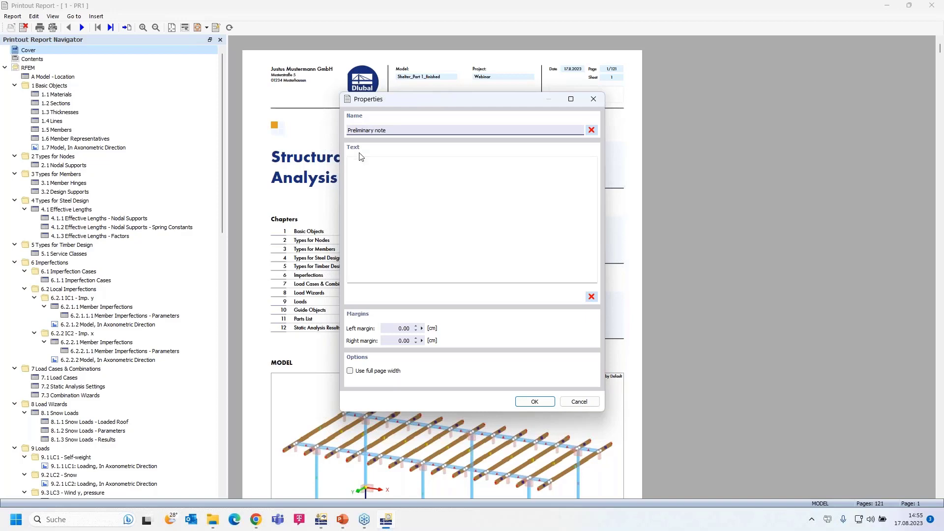
Step: Fill the note's text with several lines of placeholder characters separated by blank lines and accept it
{"action": "left_click", "coordinate": [364, 172]}
{"action": "type", "text": "wraeehezktutu, "}
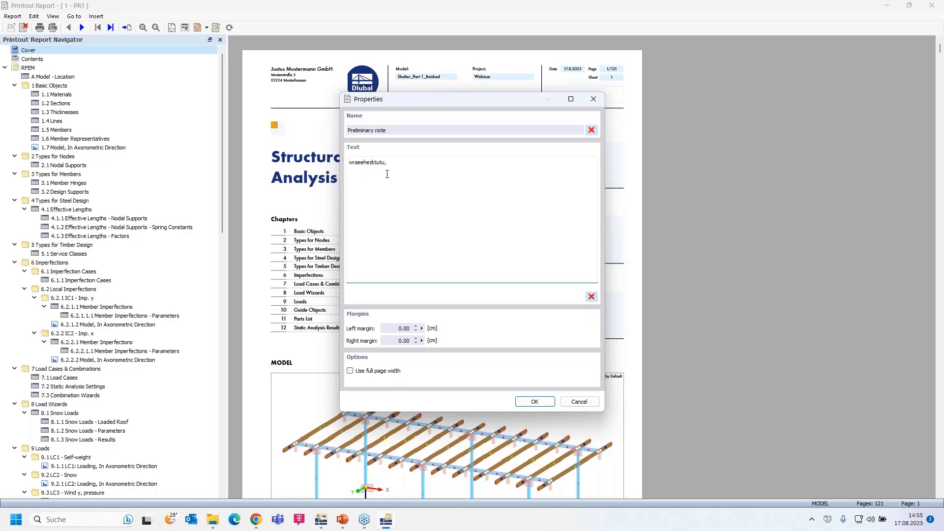
{"action": "type", "text": "trhhrtrhthjr"}
{"action": "key", "text": "Return"}
{"action": "key", "text": "Return"}
{"action": "key", "text": "Return"}
{"action": "key", "text": "Return"}
{"action": "type", "text": "htrrhrhnjzrjzmt     rttrjzjwrzmzumzu"}
{"action": "left_click", "coordinate": [535, 401]}
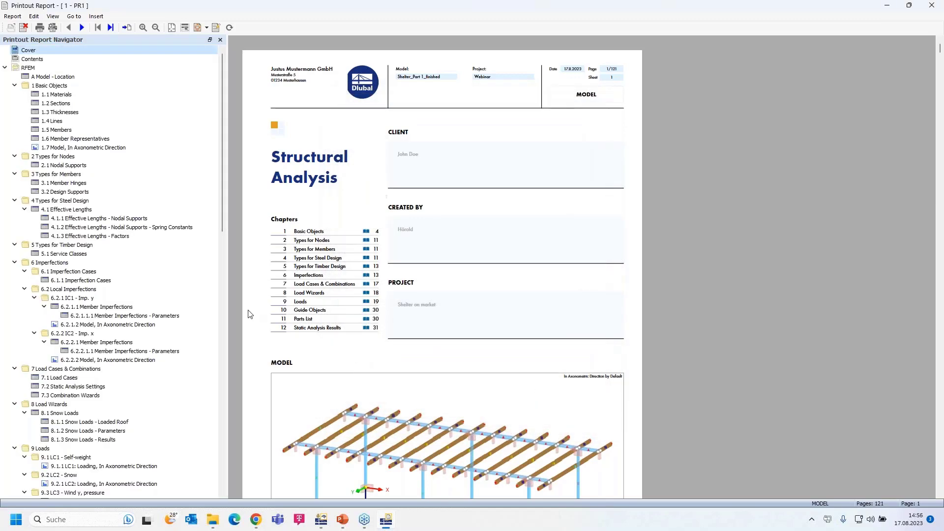
Step: Move the Preliminary note item from chapter 15 to the document start and check its place after the contents pages
{"action": "scroll", "coordinate": [134, 299], "scroll_direction": "down", "scroll_amount": 8}
{"action": "scroll", "coordinate": [135, 298], "scroll_direction": "down", "scroll_amount": 15}
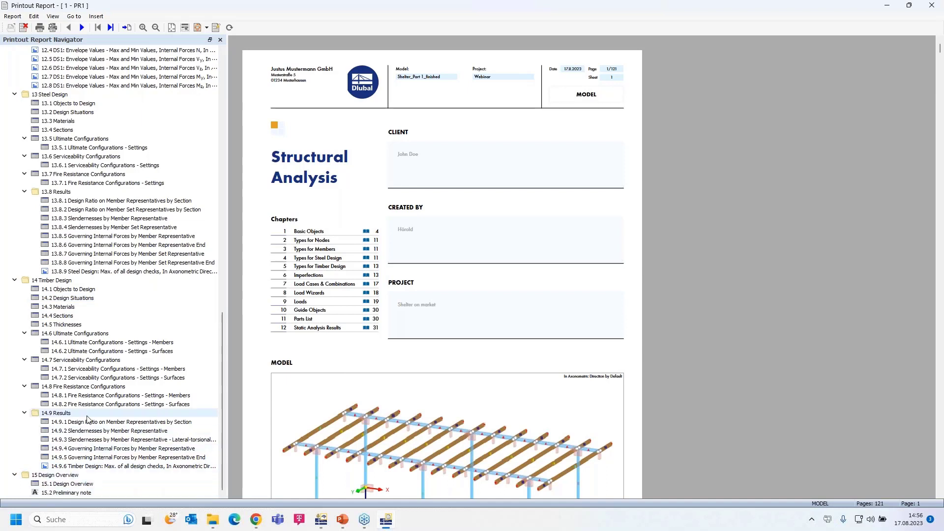
{"action": "left_click", "coordinate": [79, 494]}
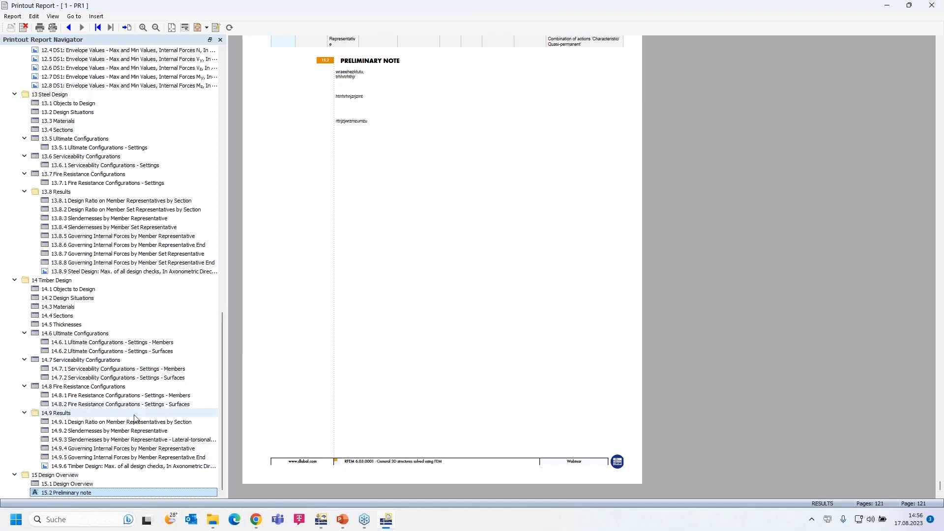
{"action": "right_click", "coordinate": [85, 495]}
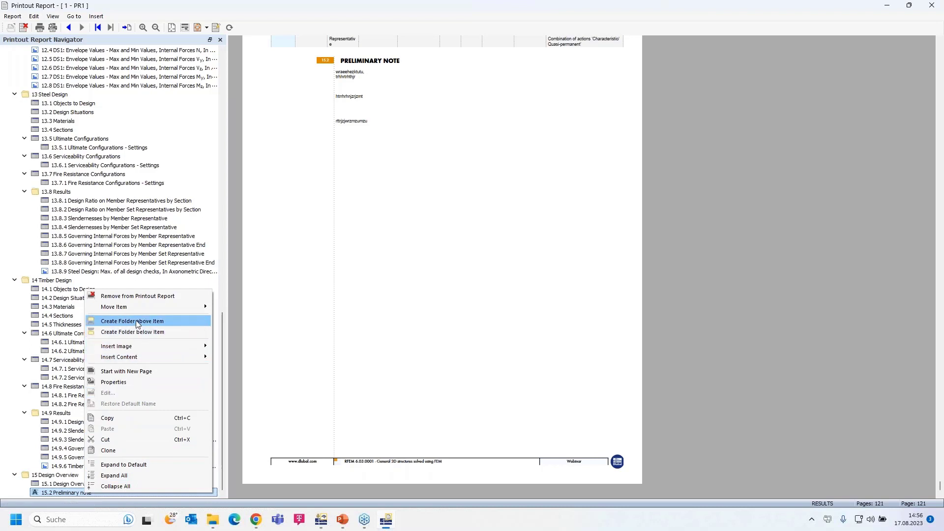
{"action": "mouse_move", "coordinate": [138, 308]}
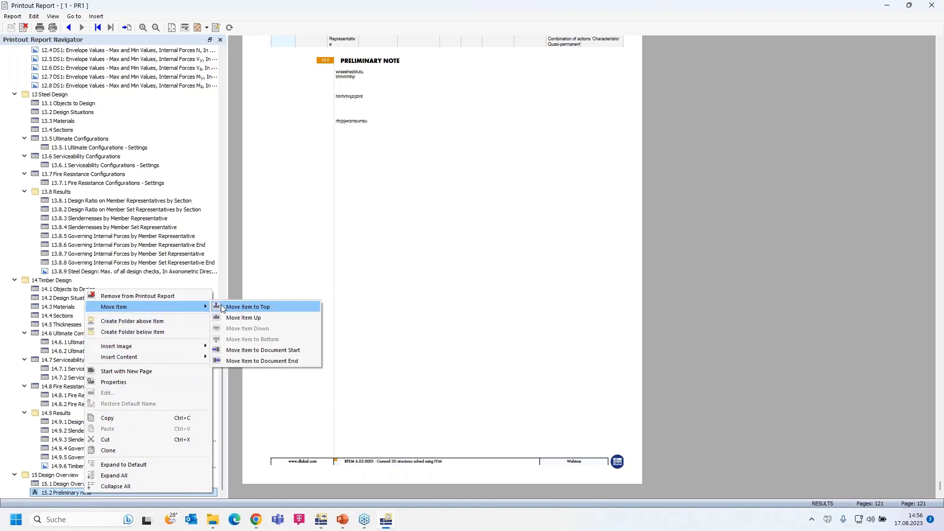
{"action": "left_click", "coordinate": [282, 350]}
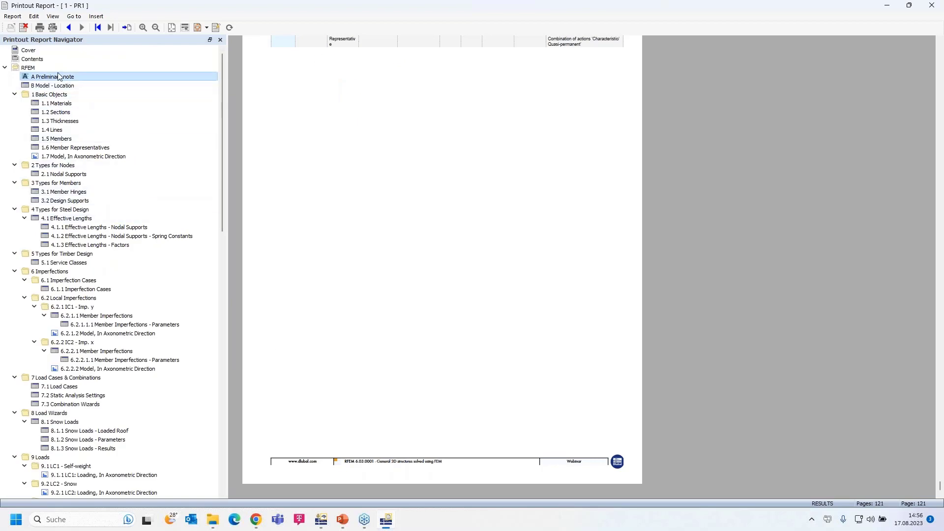
{"action": "left_click", "coordinate": [43, 59]}
{"action": "scroll", "coordinate": [496, 295], "scroll_direction": "down", "scroll_amount": 9}
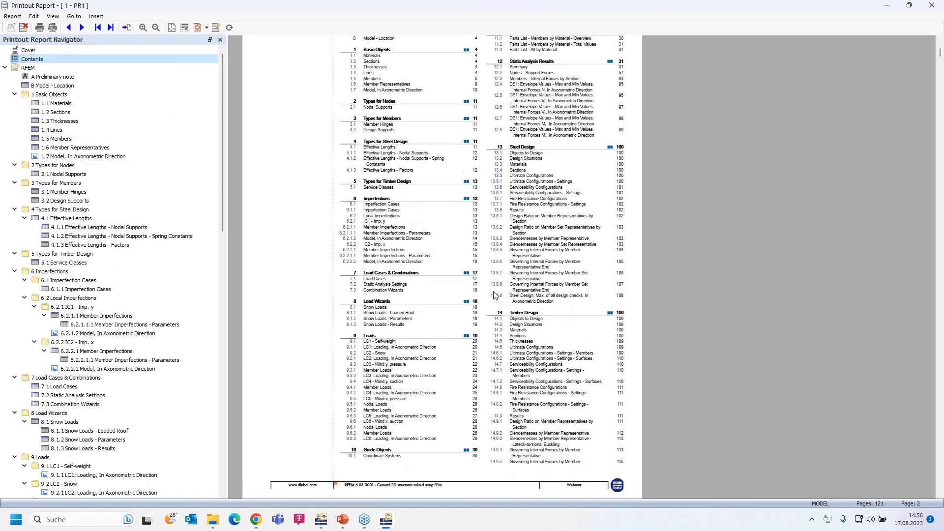
{"action": "scroll", "coordinate": [384, 205], "scroll_direction": "down", "scroll_amount": 10}
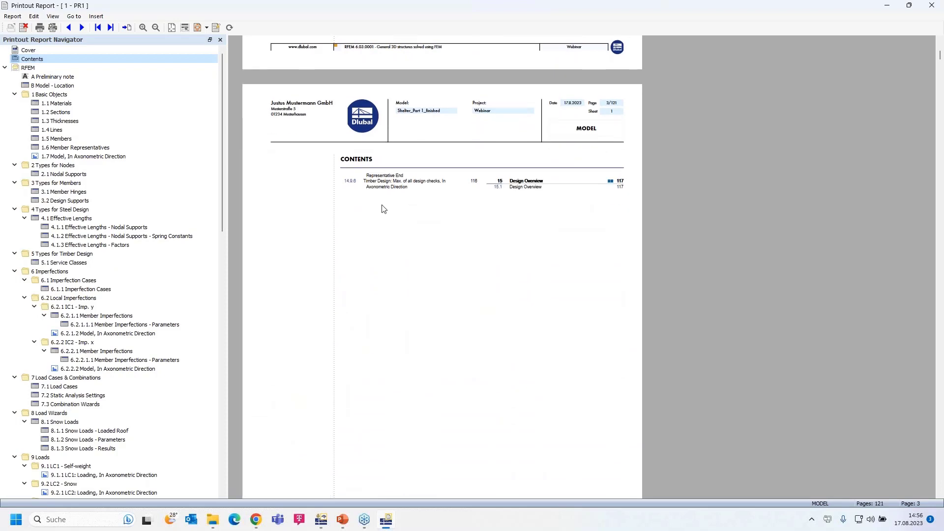
{"action": "scroll", "coordinate": [465, 181], "scroll_direction": "down", "scroll_amount": 10}
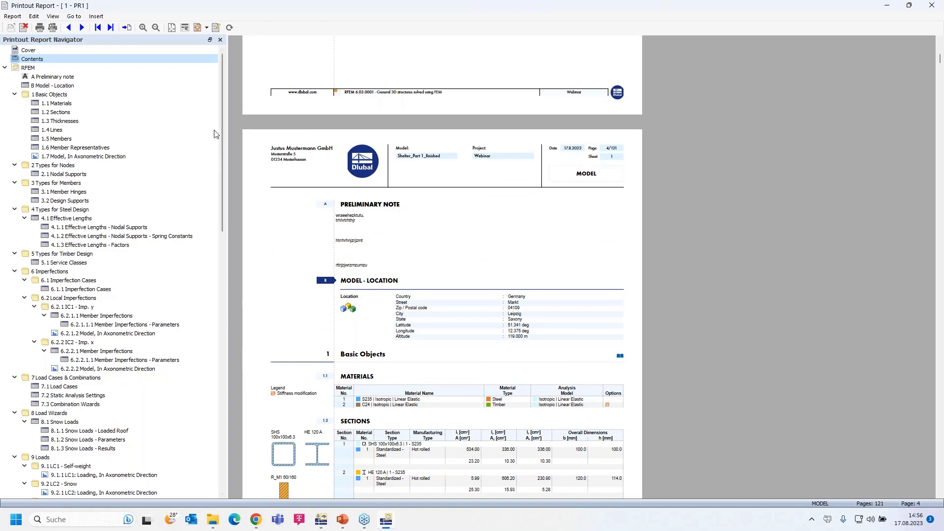
Step: Rename the Preliminary note item as "Preliminary notes"
{"action": "right_click", "coordinate": [56, 77]}
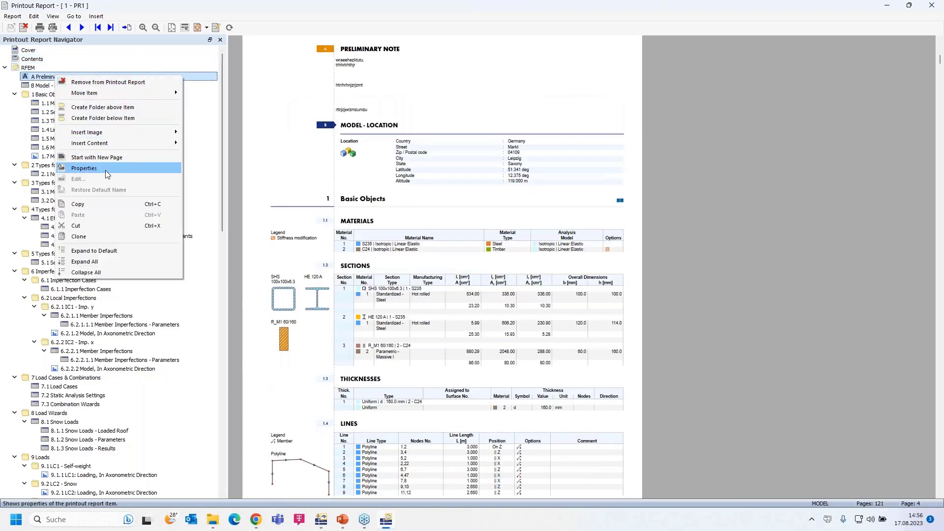
{"action": "left_click", "coordinate": [44, 79]}
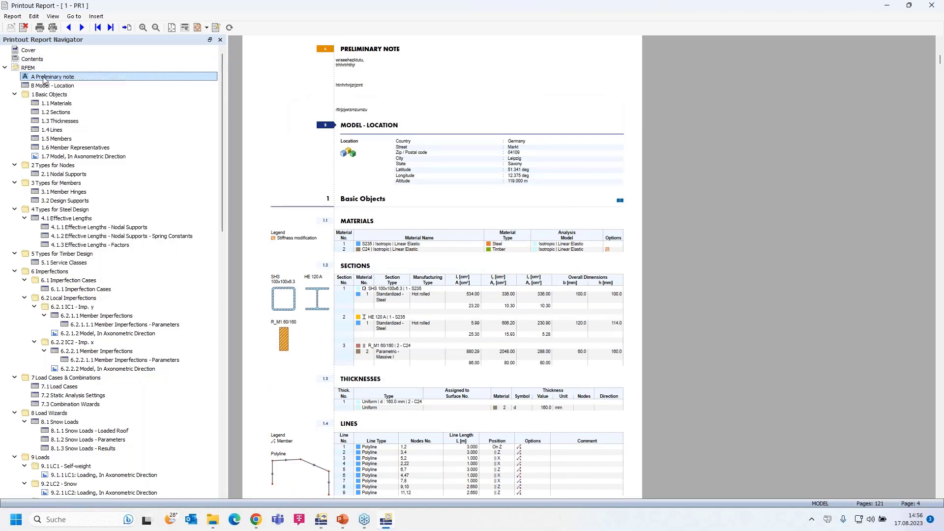
{"action": "right_click", "coordinate": [60, 78]}
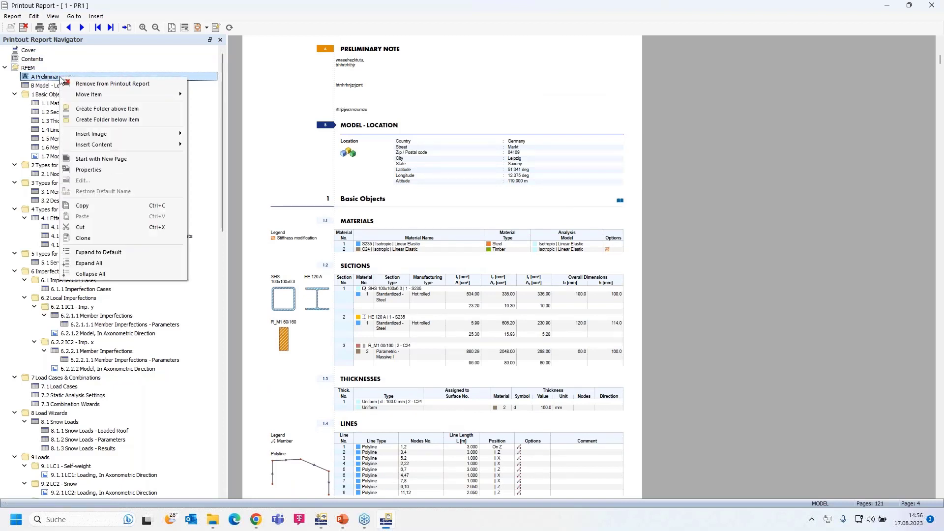
{"action": "left_click", "coordinate": [113, 175]}
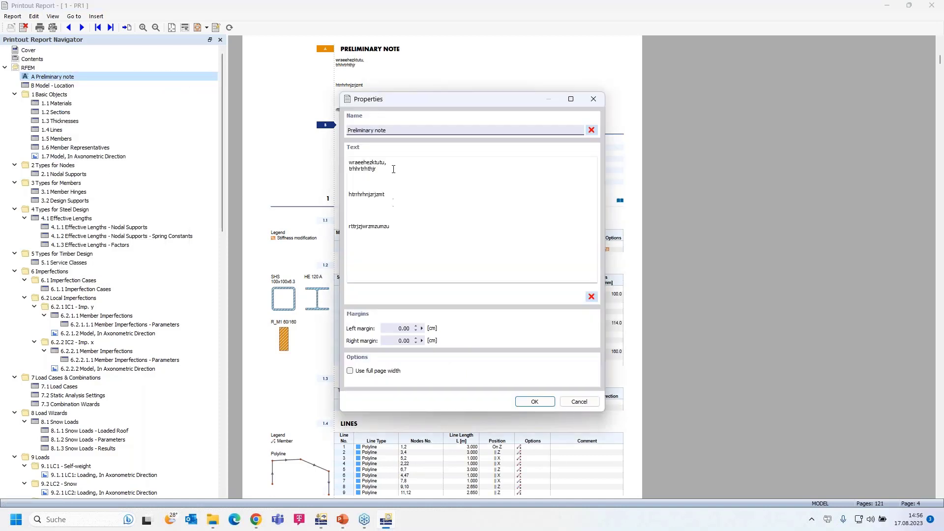
{"action": "left_click", "coordinate": [400, 129]}
{"action": "left_click", "coordinate": [535, 402]}
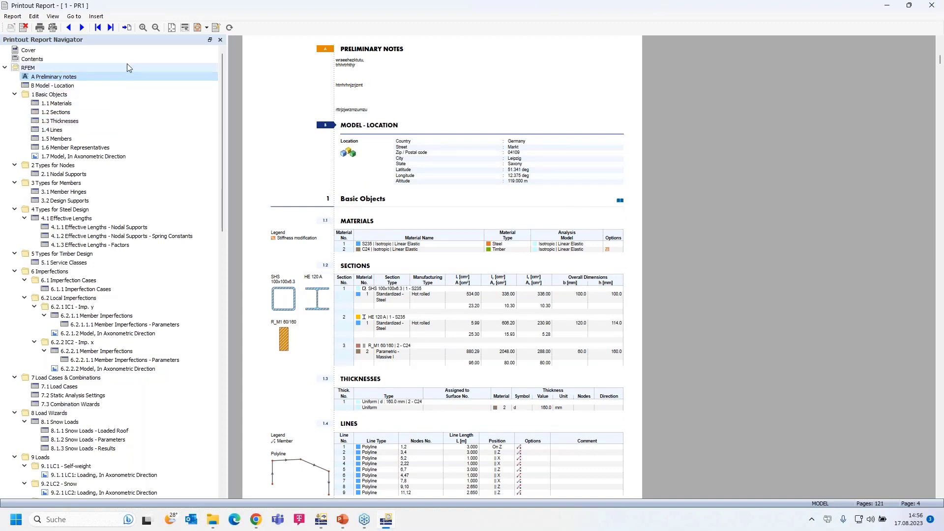
Step: Insert the Dlubal Geo-Zone Tool PDF from the Desktop into the report with all pages at full page width and height
{"action": "left_click", "coordinate": [97, 16]}
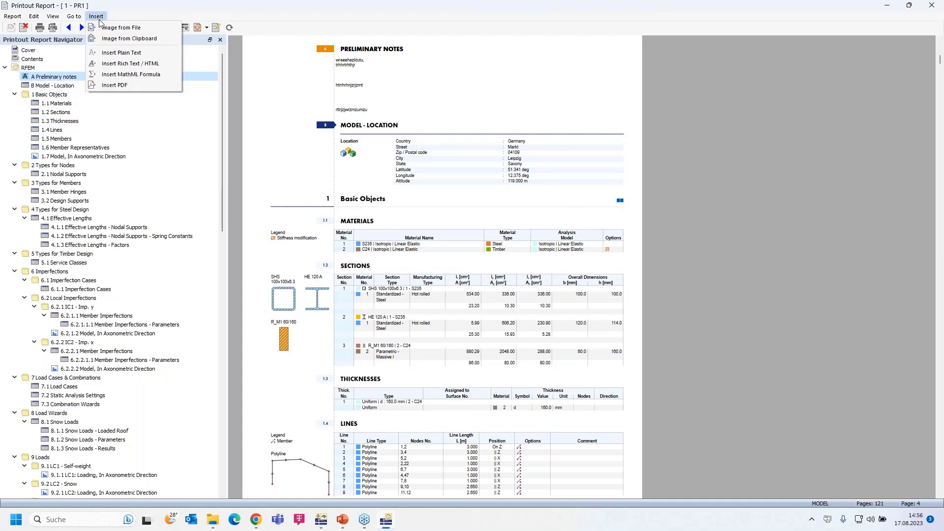
{"action": "left_click", "coordinate": [122, 86]}
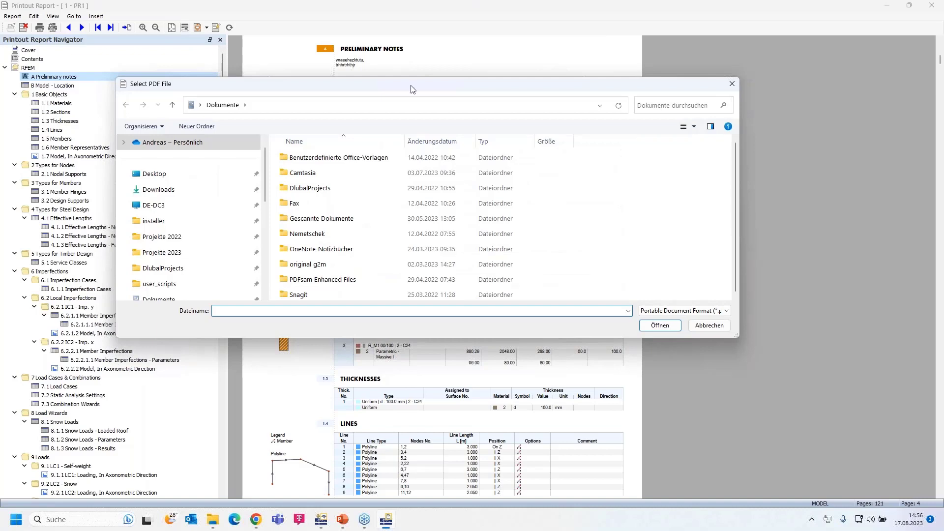
{"action": "key", "text": "Escape"}
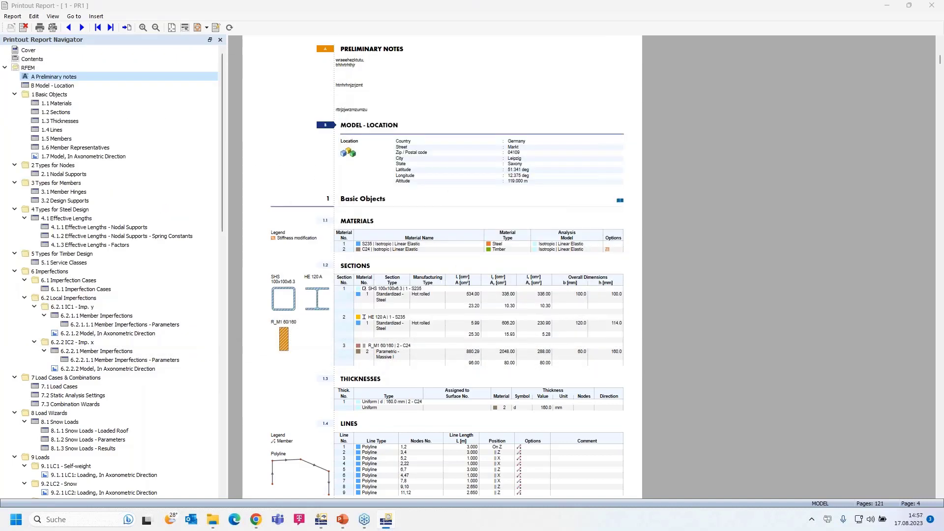
{"action": "left_click_drag", "start_coordinate": [0, 67], "coordinate": [424, 71]}
{"action": "left_click", "coordinate": [336, 151]}
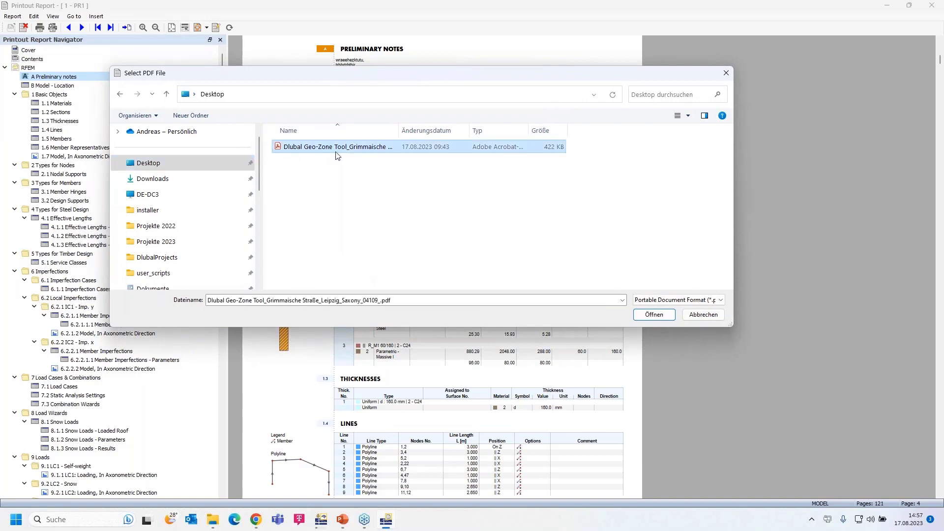
{"action": "left_click", "coordinate": [653, 315]}
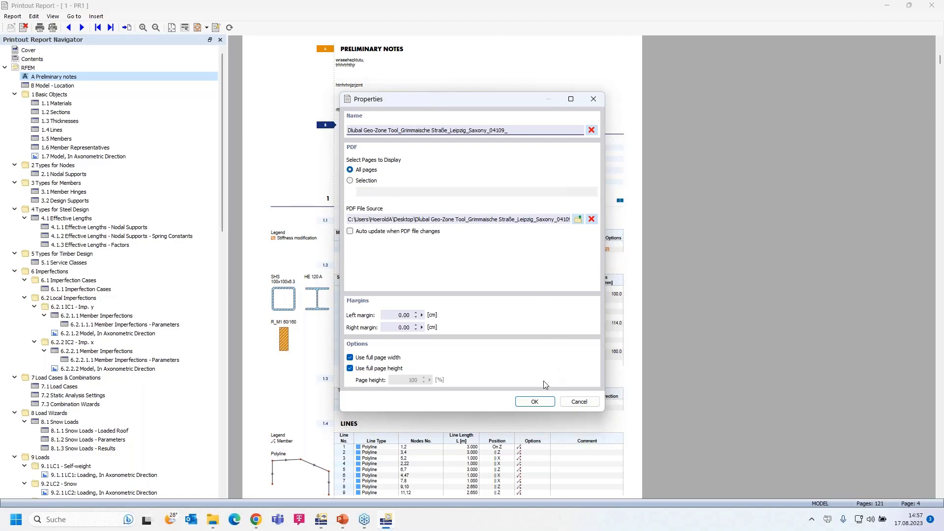
{"action": "left_click", "coordinate": [534, 402]}
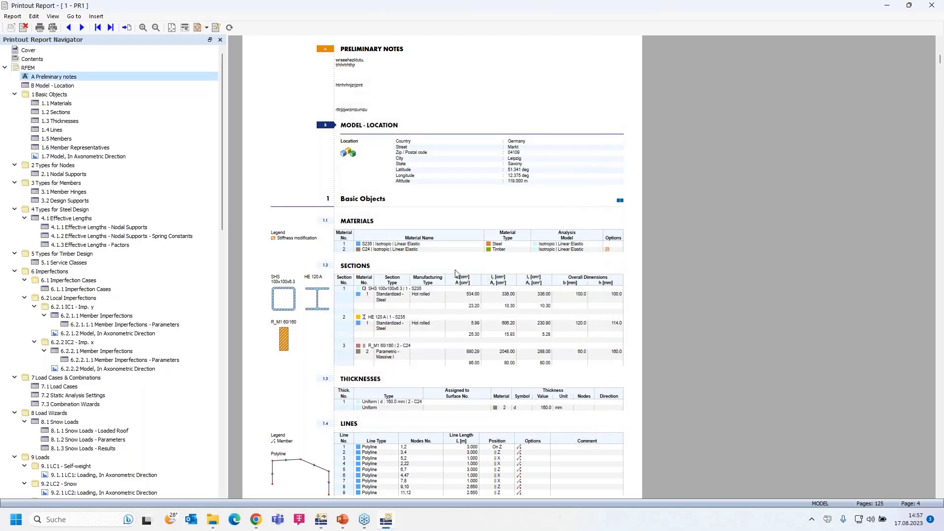
Step: Examine the inserted Geo-Zone Tool PDF pages at the end of chapter 15, from the snow map to the disclaimer
{"action": "scroll", "coordinate": [127, 273], "scroll_direction": "down", "scroll_amount": 9}
{"action": "scroll", "coordinate": [126, 274], "scroll_direction": "down", "scroll_amount": 16}
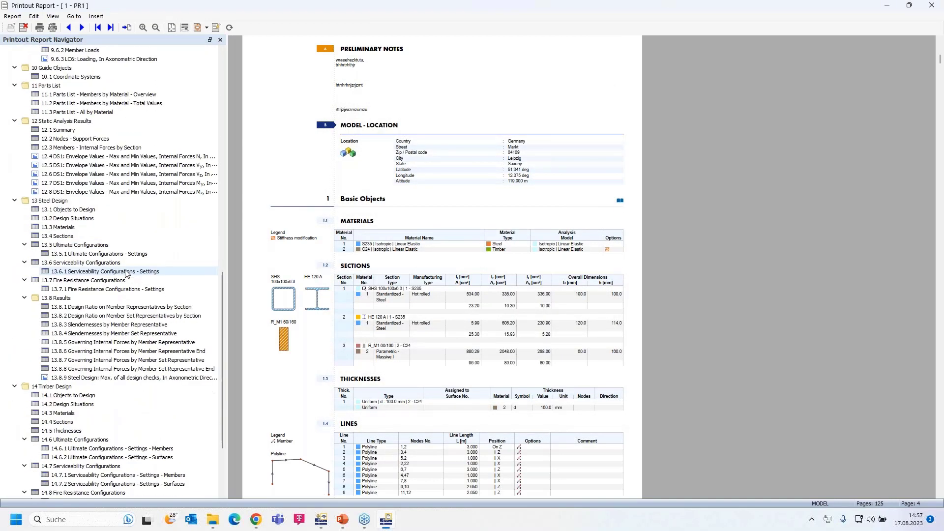
{"action": "left_click", "coordinate": [122, 493]}
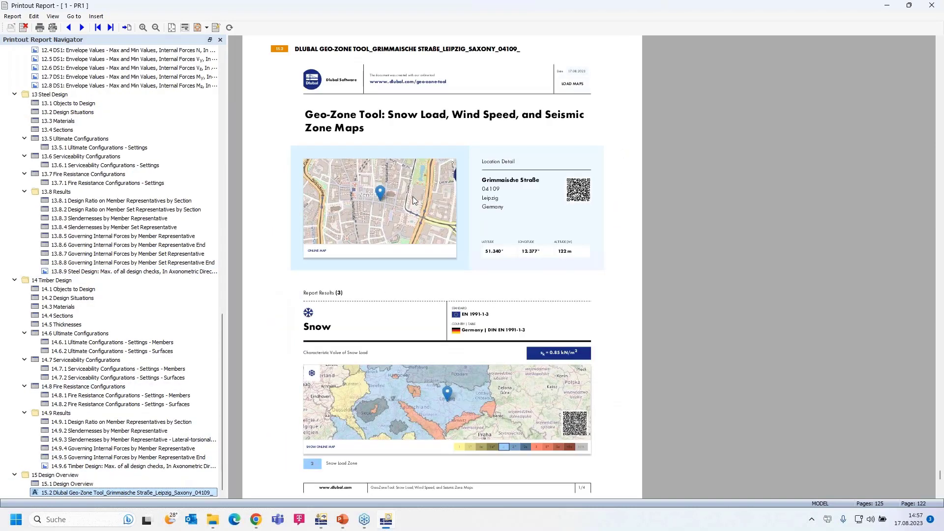
{"action": "scroll", "coordinate": [412, 197], "scroll_direction": "down", "scroll_amount": 10}
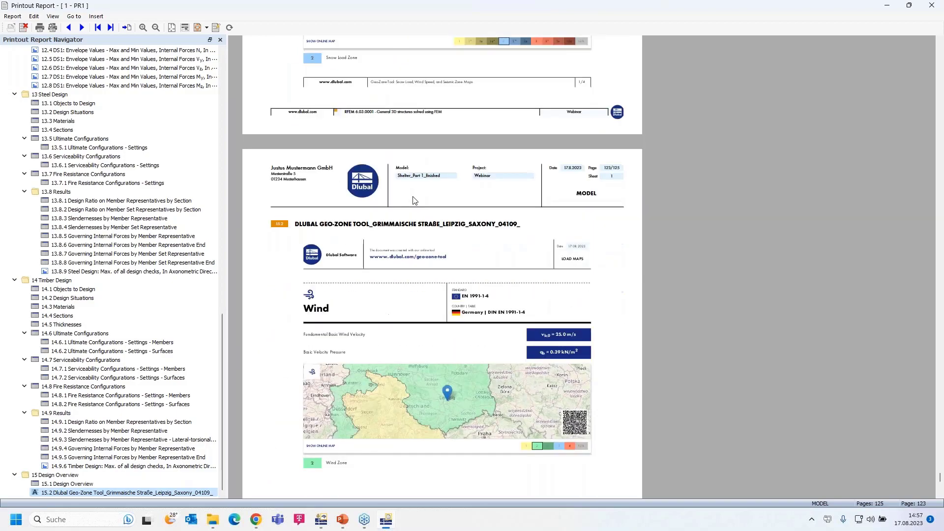
{"action": "scroll", "coordinate": [412, 196], "scroll_direction": "down", "scroll_amount": 10}
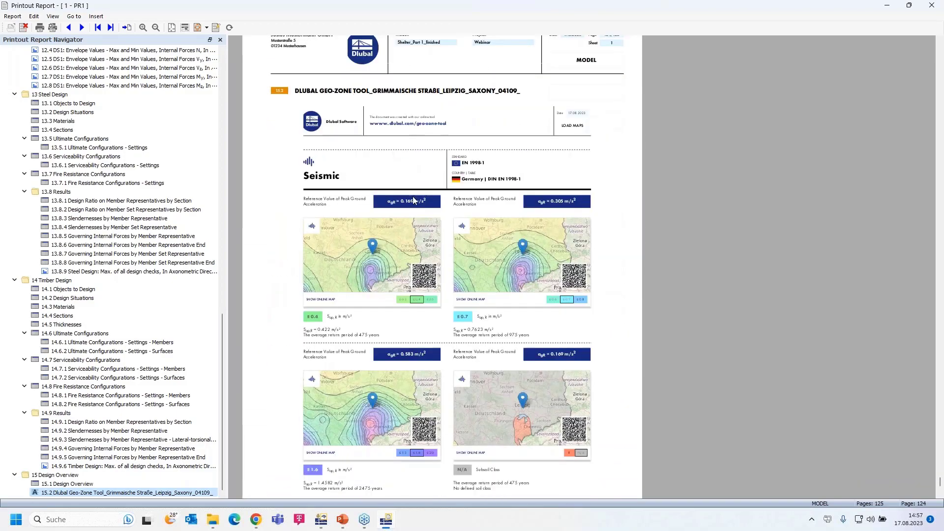
{"action": "scroll", "coordinate": [413, 199], "scroll_direction": "down", "scroll_amount": 7}
{"action": "scroll", "coordinate": [413, 199], "scroll_direction": "up", "scroll_amount": 3}
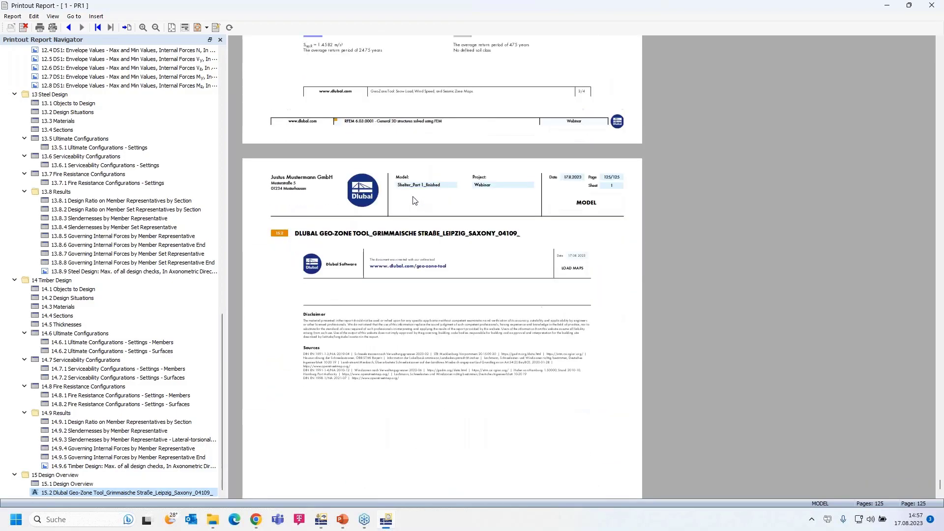
{"action": "scroll", "coordinate": [413, 200], "scroll_direction": "up", "scroll_amount": 3}
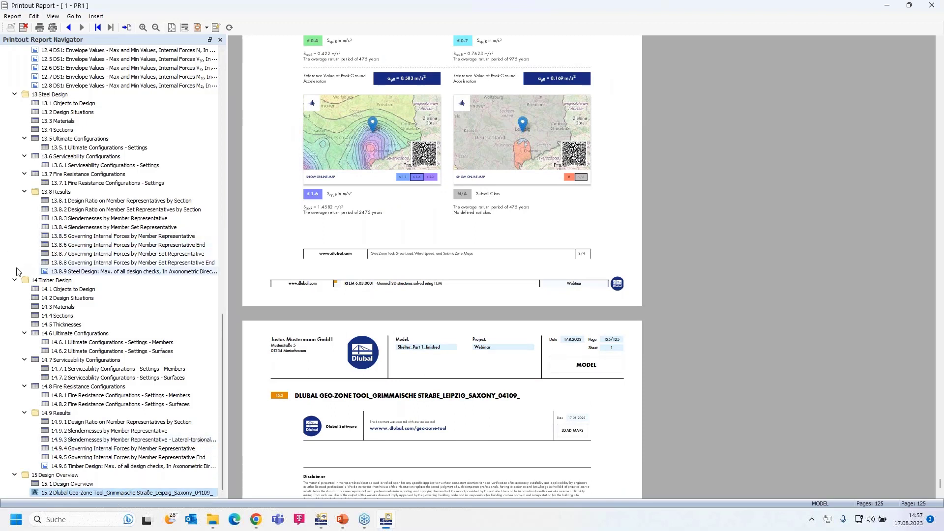
Step: Collapse chapters 9, 12, 13 and 14 and move the Geo-Zone Tool PDF item directly before chapter 8 Load Wizards
{"action": "left_click", "coordinate": [15, 280]}
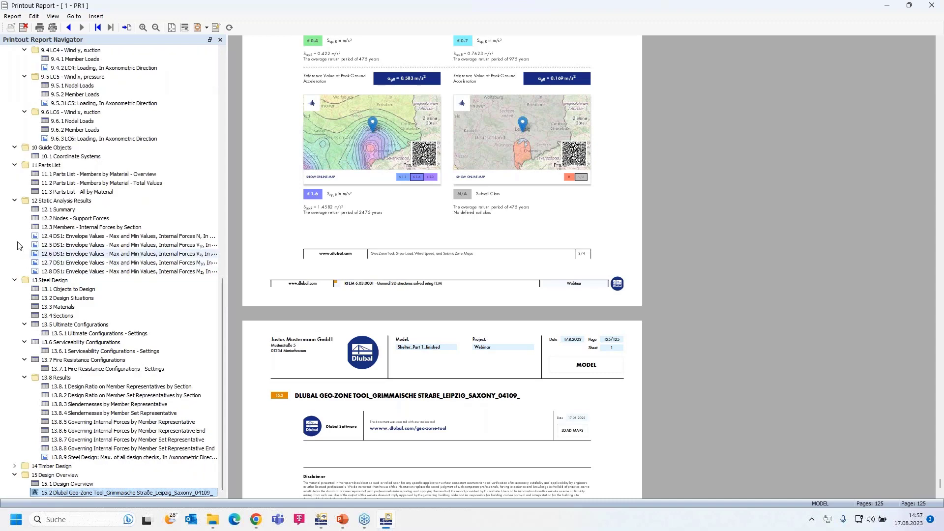
{"action": "left_click", "coordinate": [14, 200]}
{"action": "left_click", "coordinate": [15, 281]}
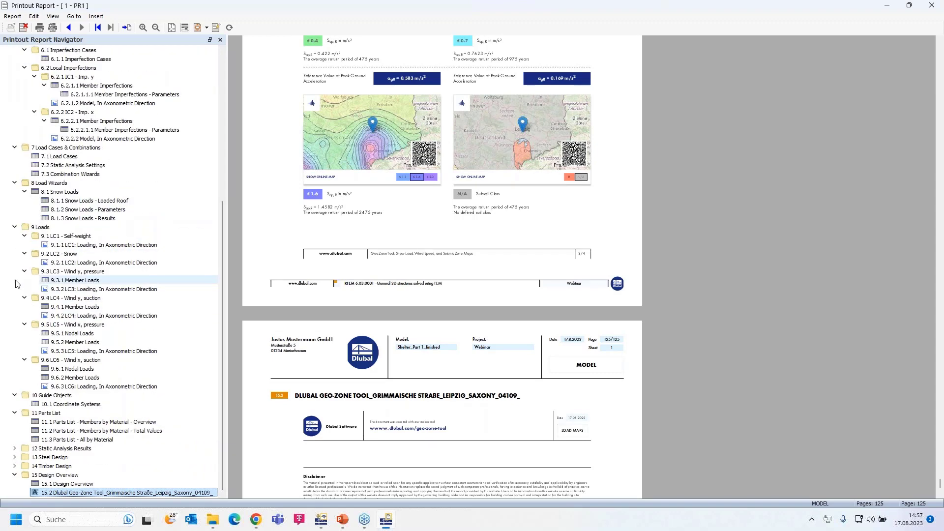
{"action": "left_click", "coordinate": [15, 228]}
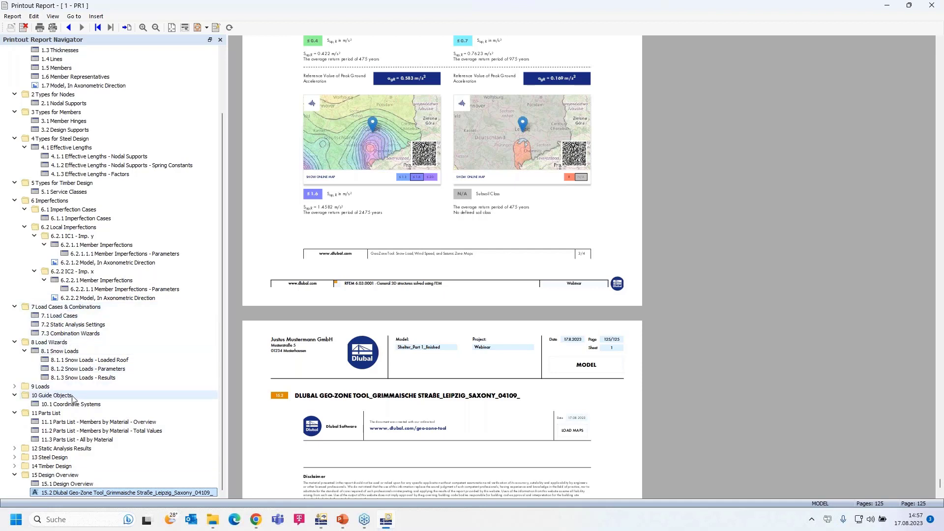
{"action": "left_click_drag", "start_coordinate": [109, 496], "coordinate": [49, 345]}
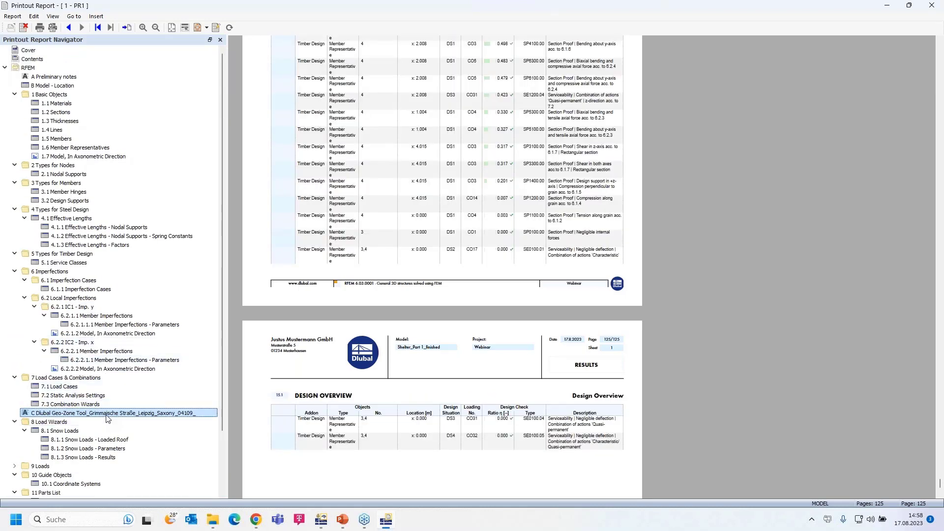
Step: Check the moved Geo-Zone Tool pages in the report preview through to the start of the Load Wizards chapter
{"action": "left_click", "coordinate": [108, 417]}
{"action": "scroll", "coordinate": [426, 376], "scroll_direction": "down", "scroll_amount": 15}
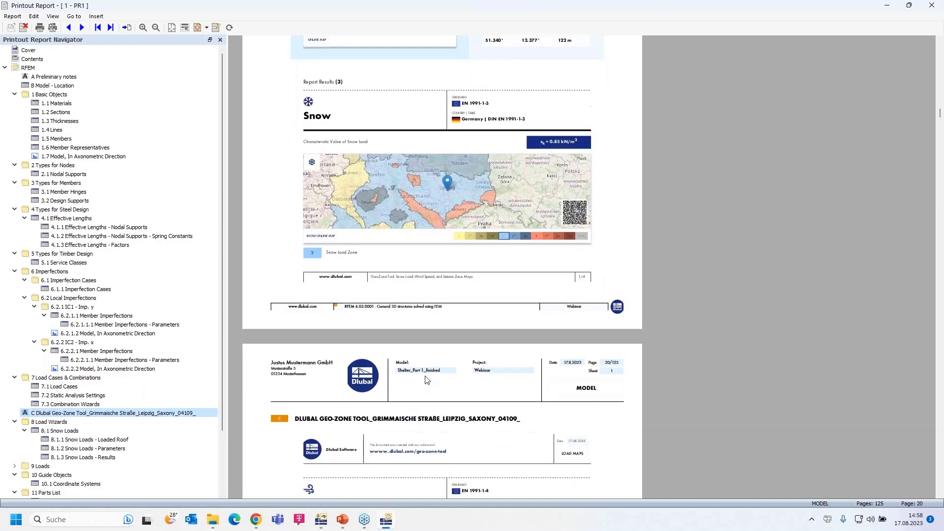
{"action": "scroll", "coordinate": [426, 378], "scroll_direction": "down", "scroll_amount": 15}
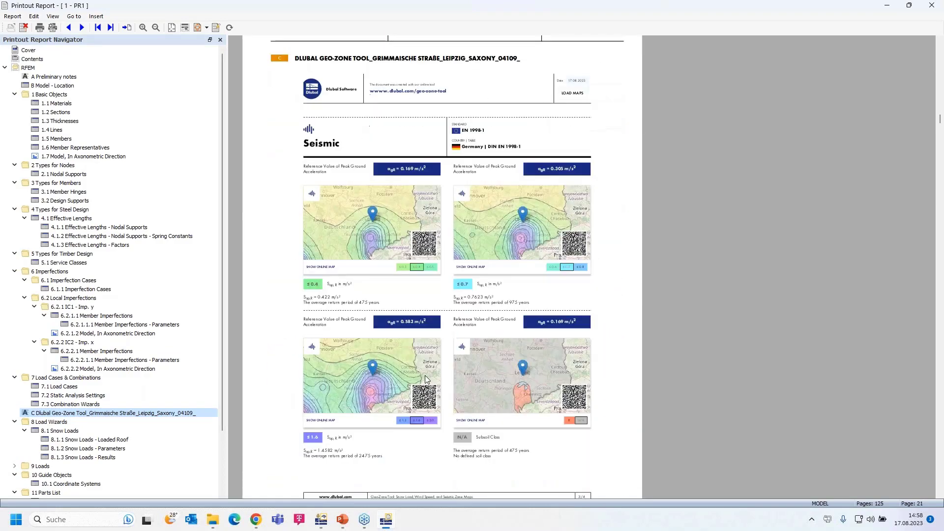
{"action": "scroll", "coordinate": [427, 380], "scroll_direction": "down", "scroll_amount": 10}
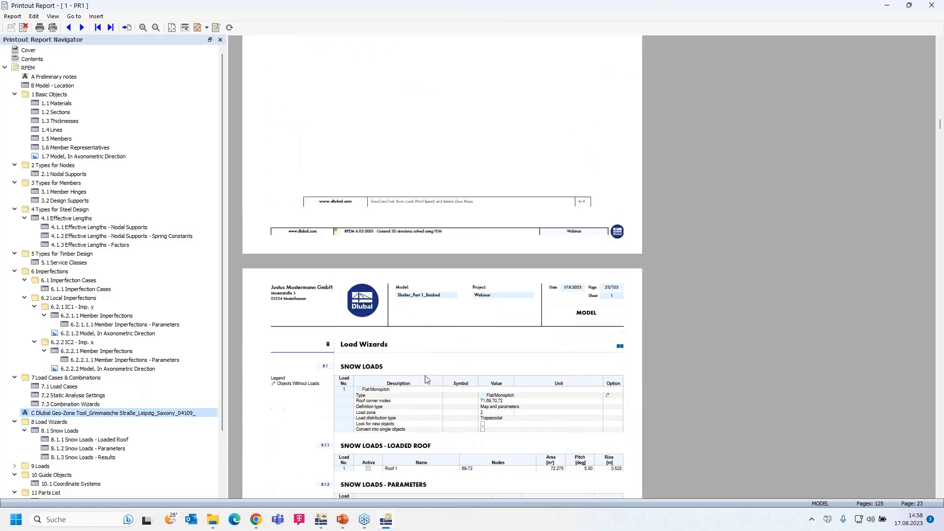
{"action": "scroll", "coordinate": [484, 308], "scroll_direction": "down", "scroll_amount": 3}
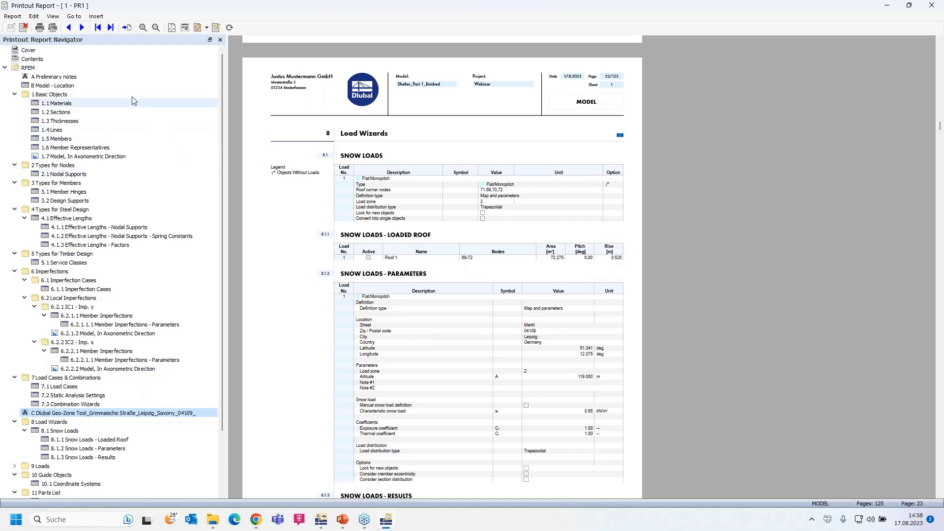
Step: Check which languages are available for the printout report
{"action": "left_click", "coordinate": [34, 16]}
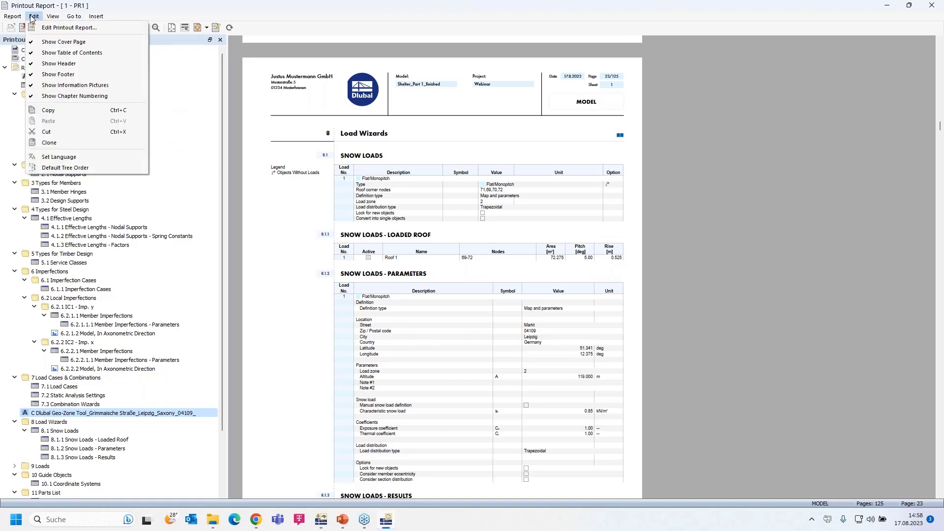
{"action": "left_click", "coordinate": [93, 156]}
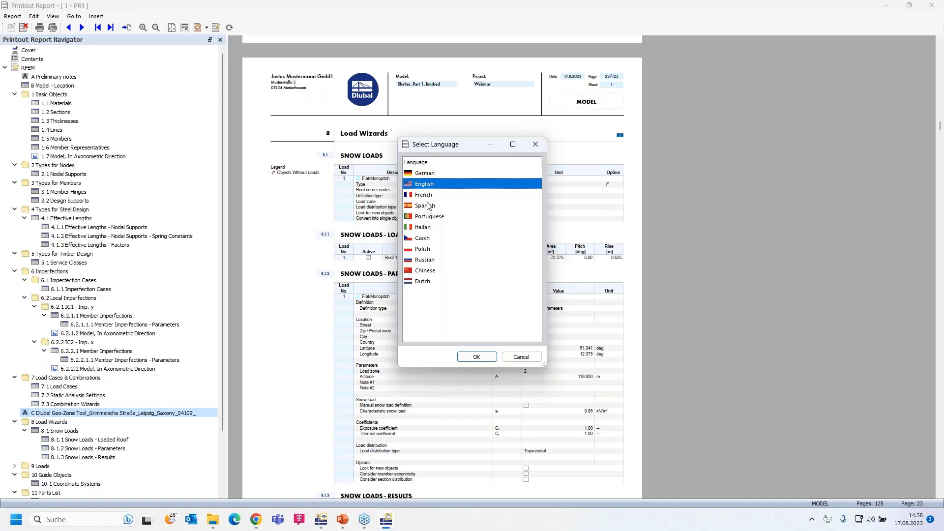
{"action": "left_click", "coordinate": [522, 358]}
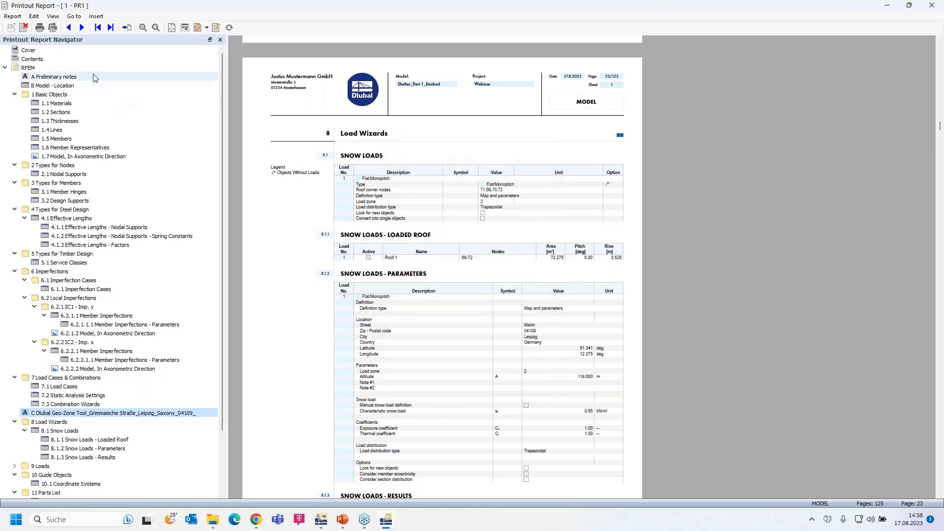
Step: Export the printout report to the Desktop as PR1.pdf and open the exported file in a maximized PDF viewer
{"action": "left_click", "coordinate": [13, 16]}
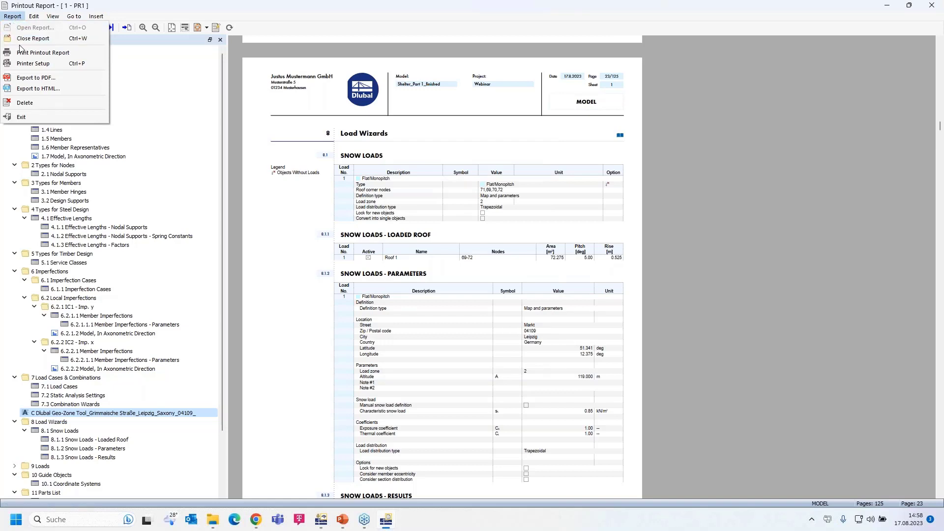
{"action": "left_click", "coordinate": [63, 77]}
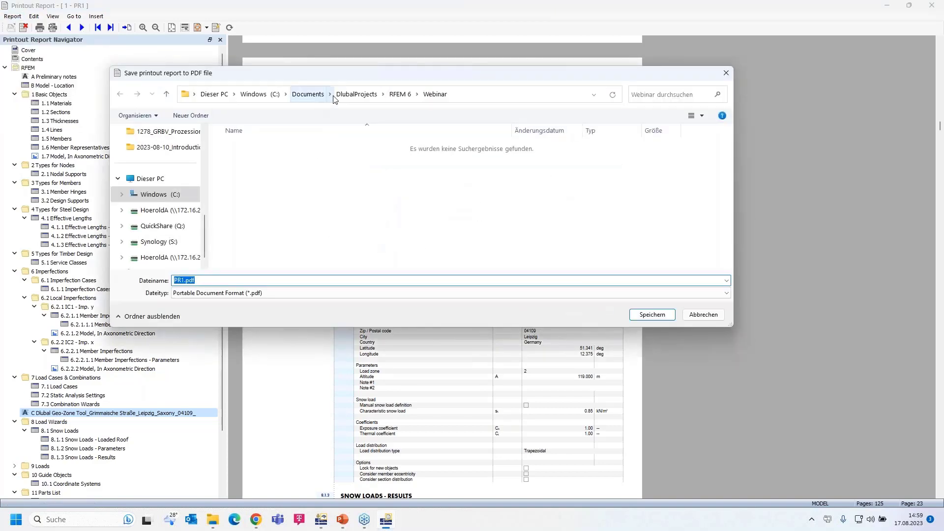
{"action": "left_click_drag", "start_coordinate": [398, 79], "coordinate": [0, 78]}
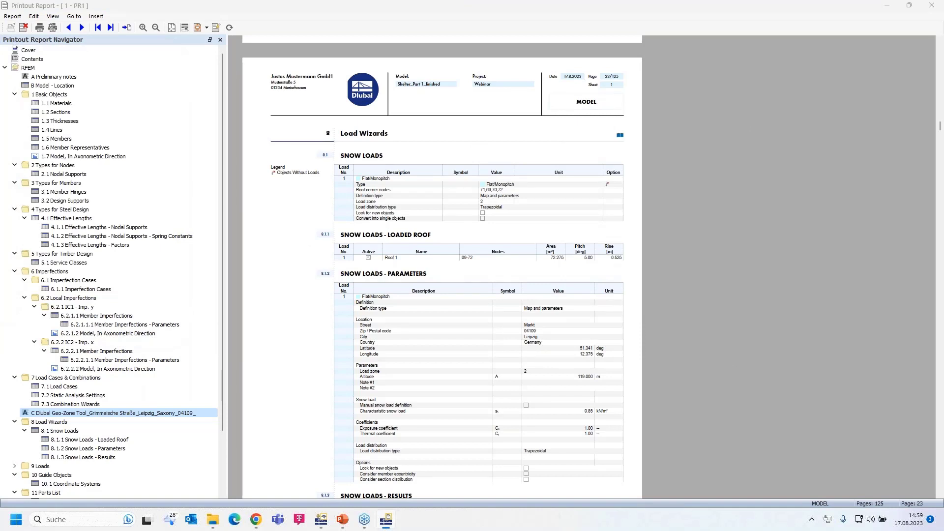
{"action": "left_click_drag", "start_coordinate": [0, 77], "coordinate": [320, 57]}
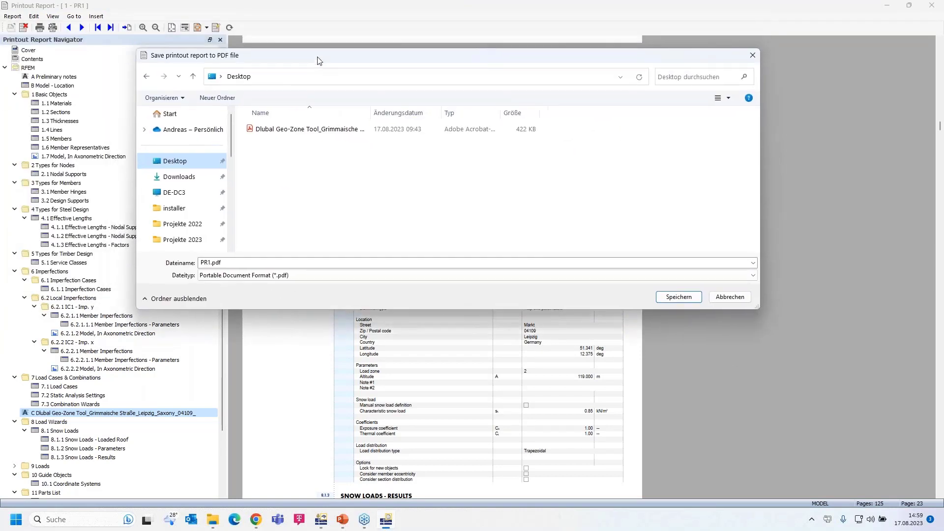
{"action": "left_click", "coordinate": [682, 298]}
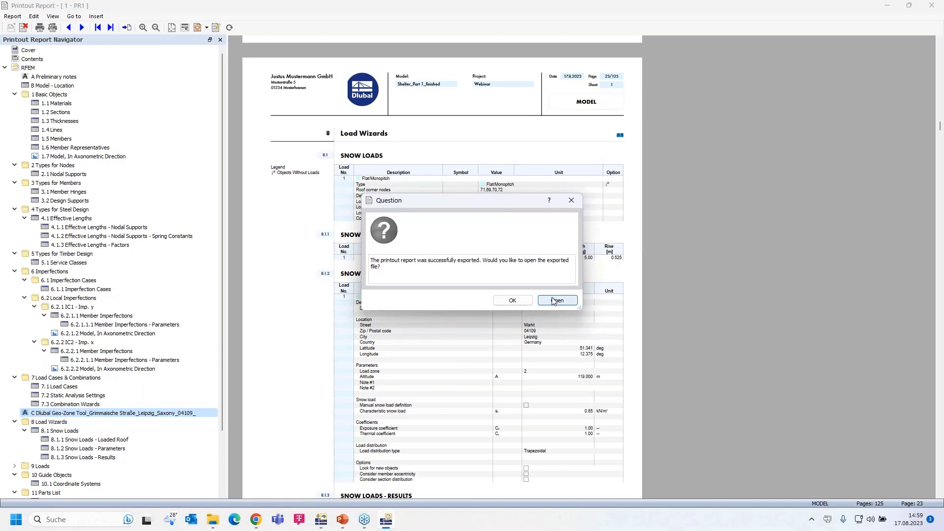
{"action": "left_click", "coordinate": [555, 300]}
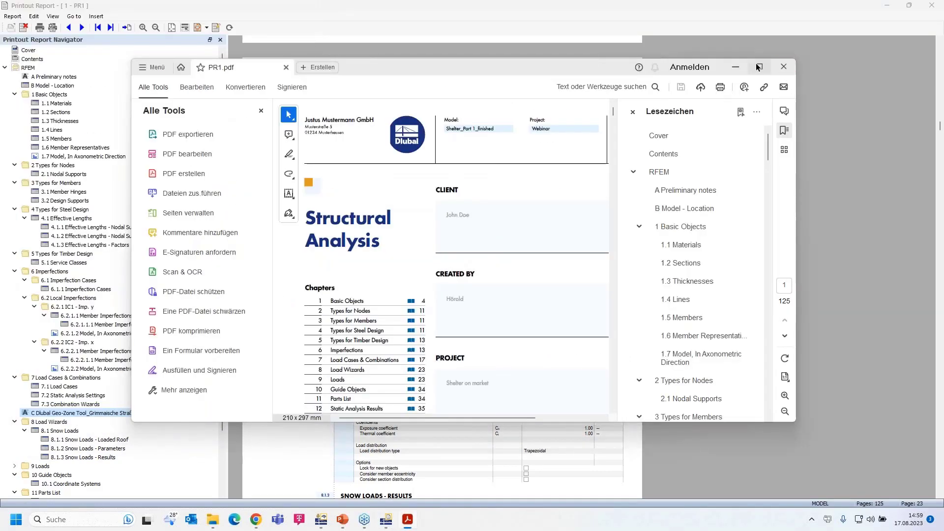
{"action": "left_click", "coordinate": [760, 67]}
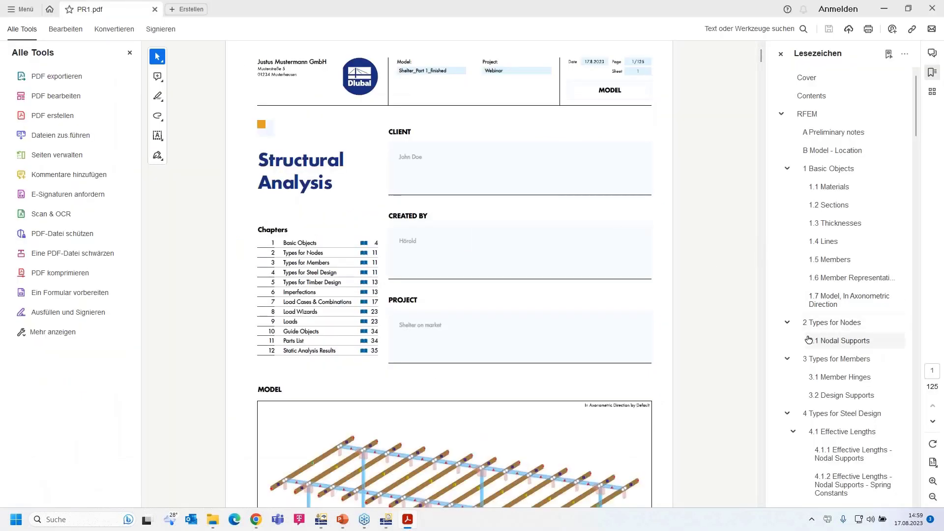
Step: Browse the exported PDF through its bookmarks, examining Types for Nodes, Nodal Supports, Imperfection Cases and the following imperfection graphic
{"action": "left_click", "coordinate": [837, 328]}
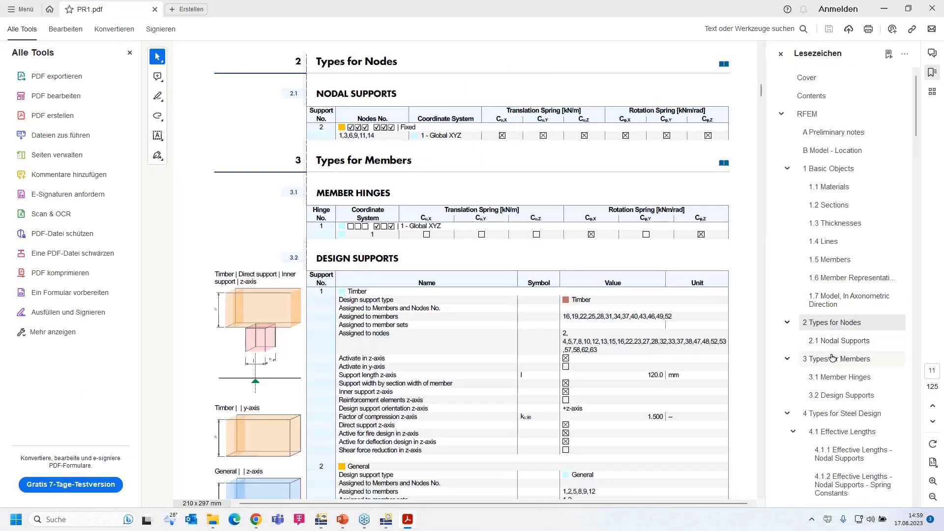
{"action": "left_click", "coordinate": [840, 345]}
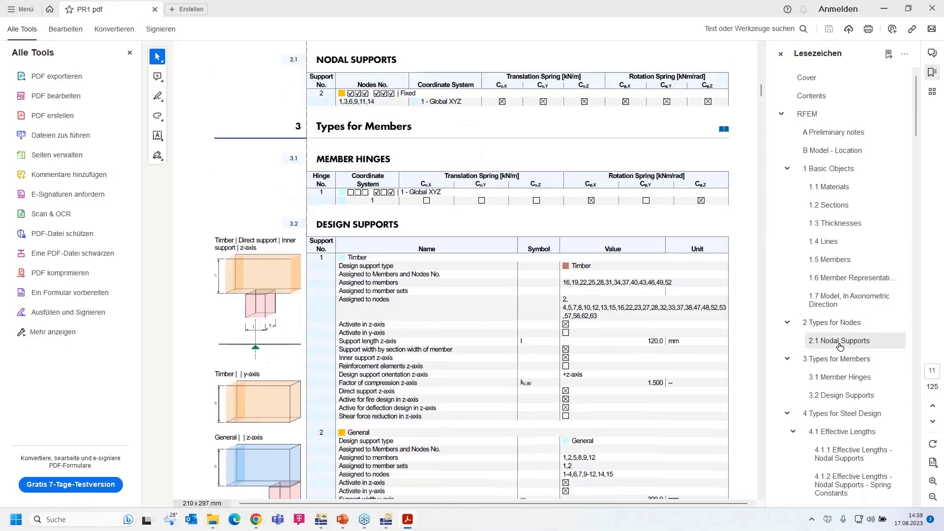
{"action": "scroll", "coordinate": [841, 349], "scroll_direction": "down", "scroll_amount": 5}
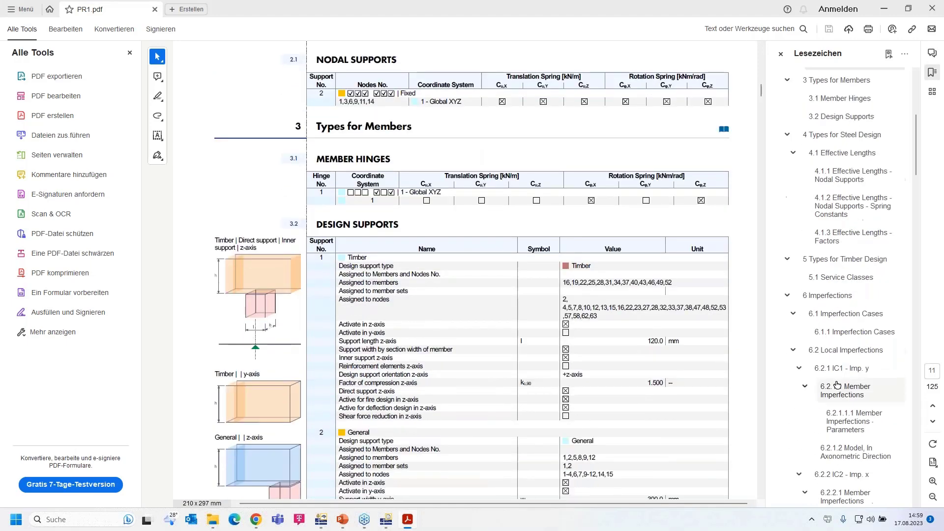
{"action": "left_click", "coordinate": [842, 335]}
{"action": "scroll", "coordinate": [672, 320], "scroll_direction": "down", "scroll_amount": 5}
{"action": "scroll", "coordinate": [673, 321], "scroll_direction": "down", "scroll_amount": 10}
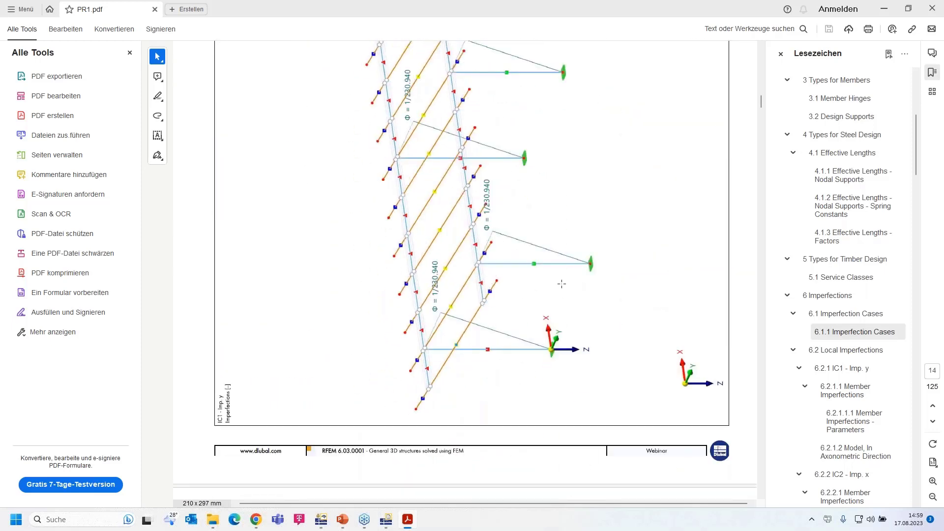
{"action": "scroll", "coordinate": [562, 284], "scroll_direction": "up", "scroll_amount": 8}
{"action": "scroll", "coordinate": [560, 281], "scroll_direction": "down", "scroll_amount": 7}
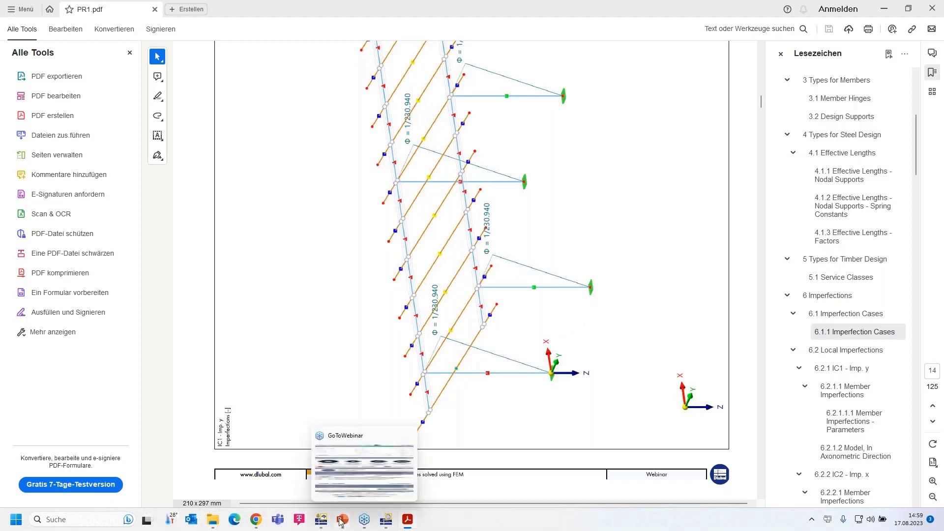
Step: Switch to the PowerPoint presentation and advance past the webinar's Content slide
{"action": "mouse_move", "coordinate": [343, 520]}
{"action": "left_click", "coordinate": [330, 485]}
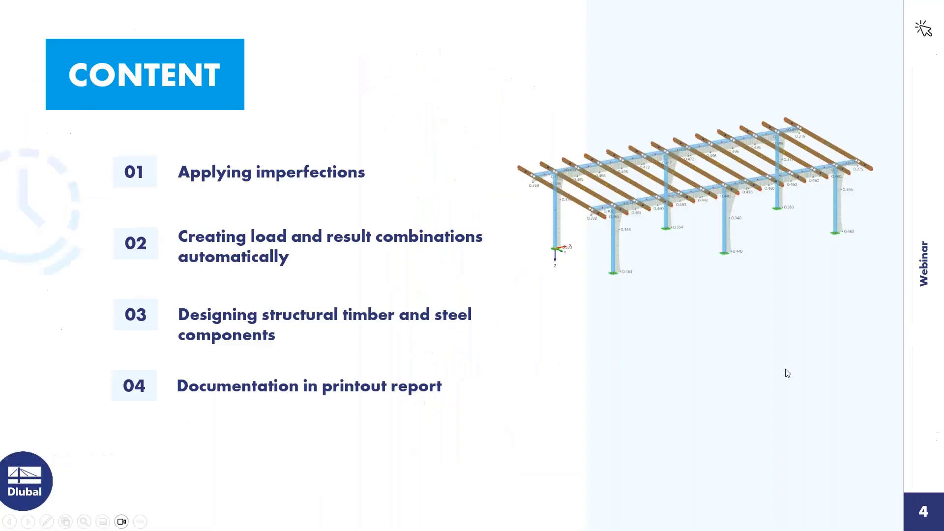
{"action": "left_click", "coordinate": [820, 427]}
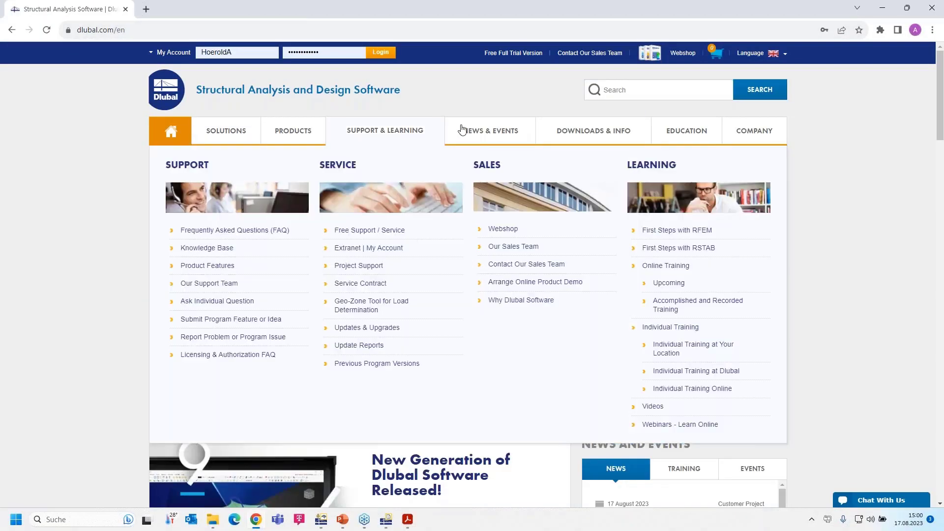
Step: Open the webinars overview on the Dlubal website and look through the list down to the two Introduction to RFEM 6 and RSTAB 9 parts
{"action": "mouse_move", "coordinate": [490, 136]}
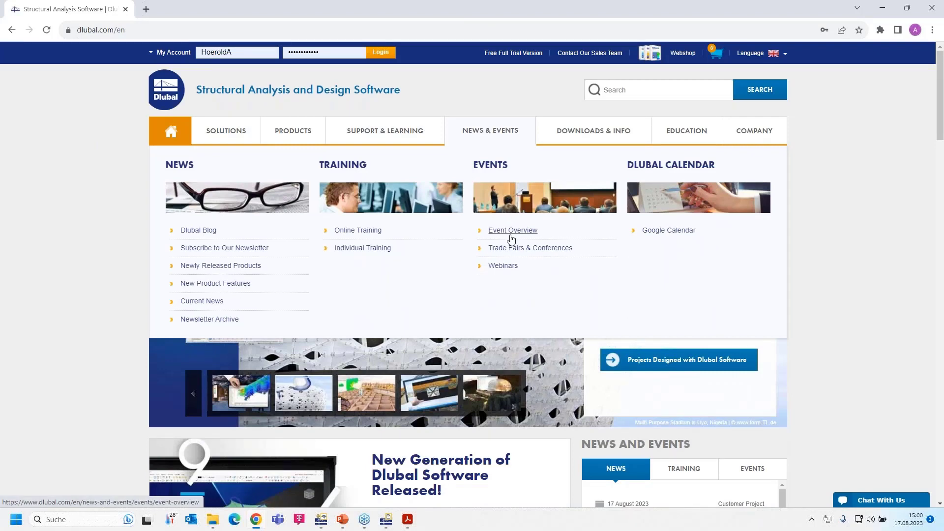
{"action": "left_click", "coordinate": [504, 267]}
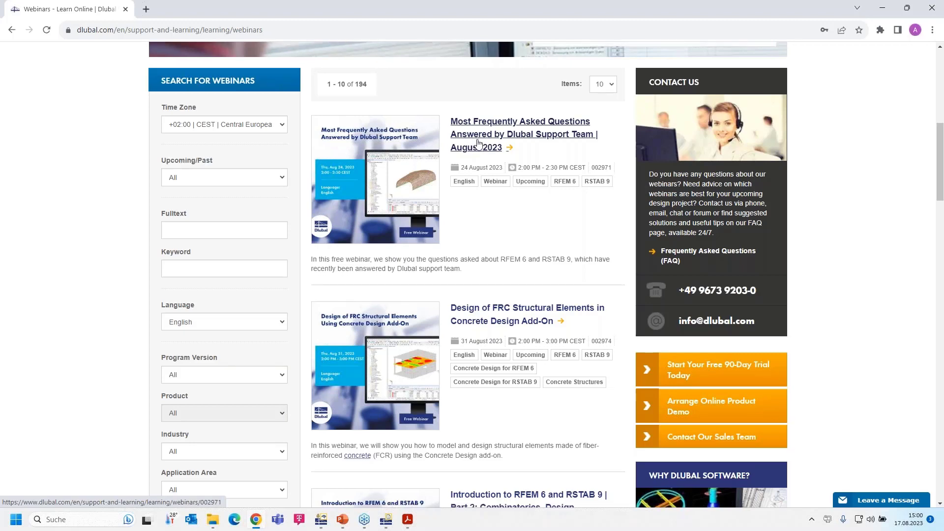
{"action": "scroll", "coordinate": [478, 143], "scroll_direction": "down", "scroll_amount": 4}
{"action": "scroll", "coordinate": [478, 143], "scroll_direction": "up", "scroll_amount": 3}
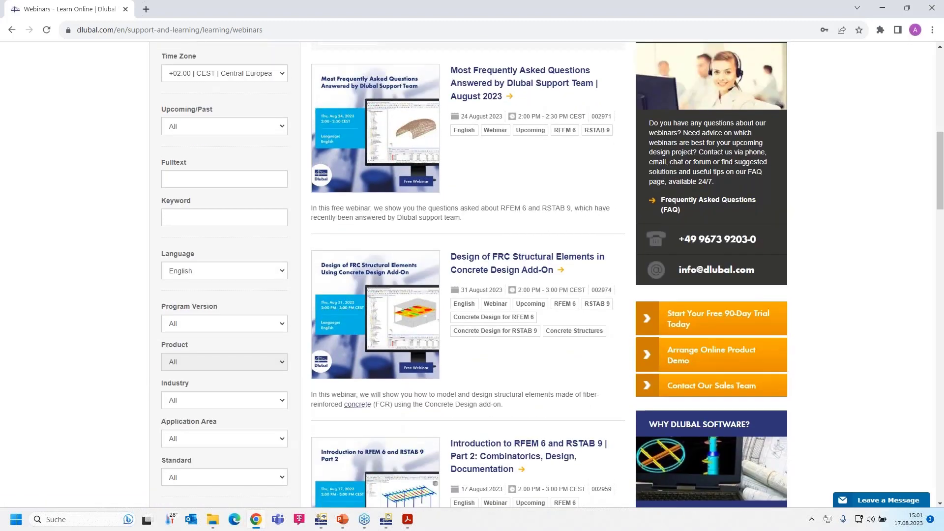
{"action": "scroll", "coordinate": [478, 143], "scroll_direction": "down", "scroll_amount": 2}
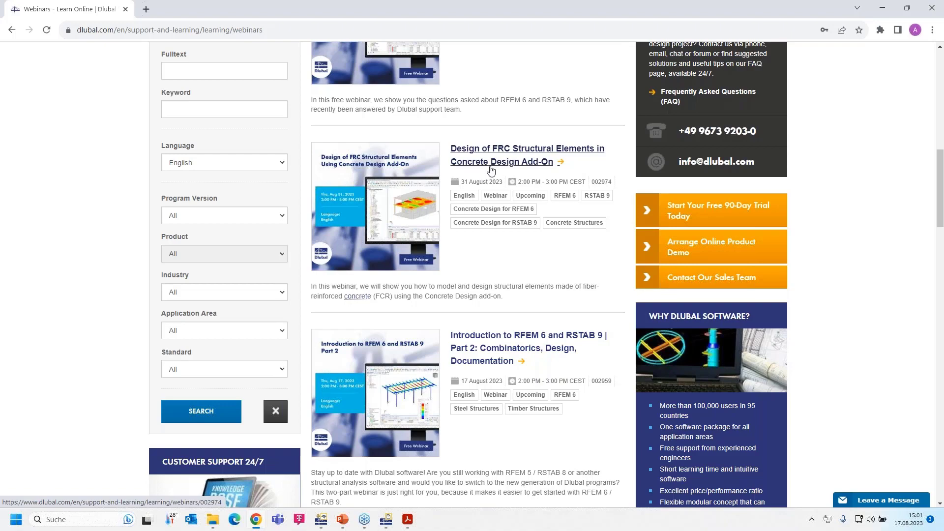
{"action": "scroll", "coordinate": [504, 208], "scroll_direction": "down", "scroll_amount": 4}
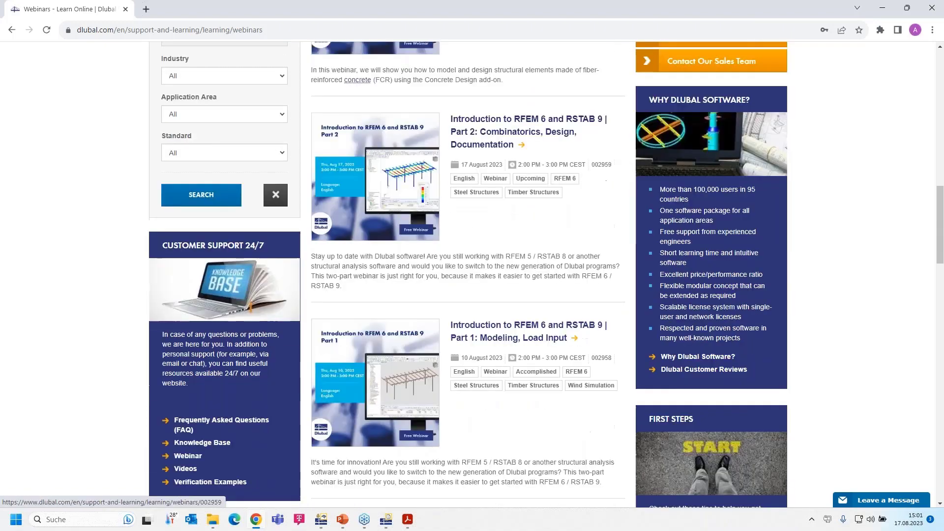
{"action": "scroll", "coordinate": [504, 208], "scroll_direction": "down", "scroll_amount": 1}
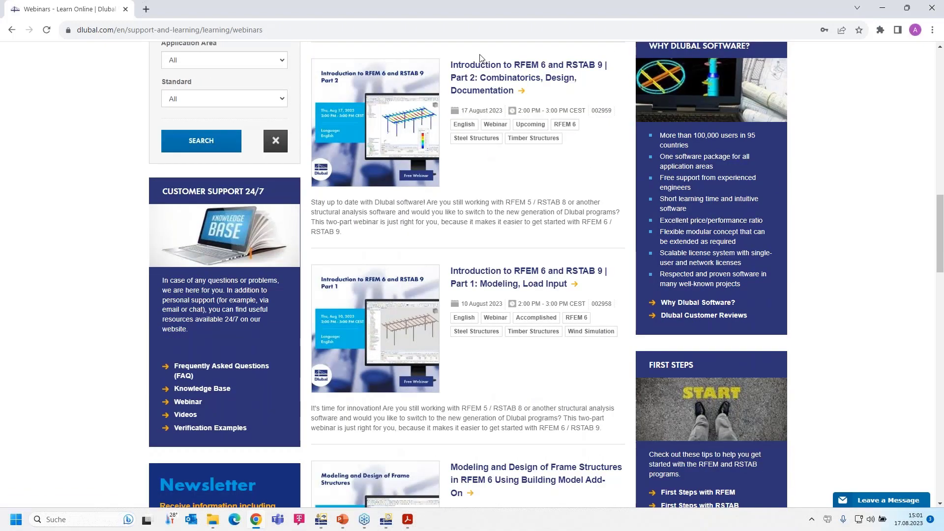
Step: Open the webinar page Introduction to RFEM 6 and RSTAB 9 Part 2 and examine its recording, downloads, videos and models sections
{"action": "left_click", "coordinate": [497, 80]}
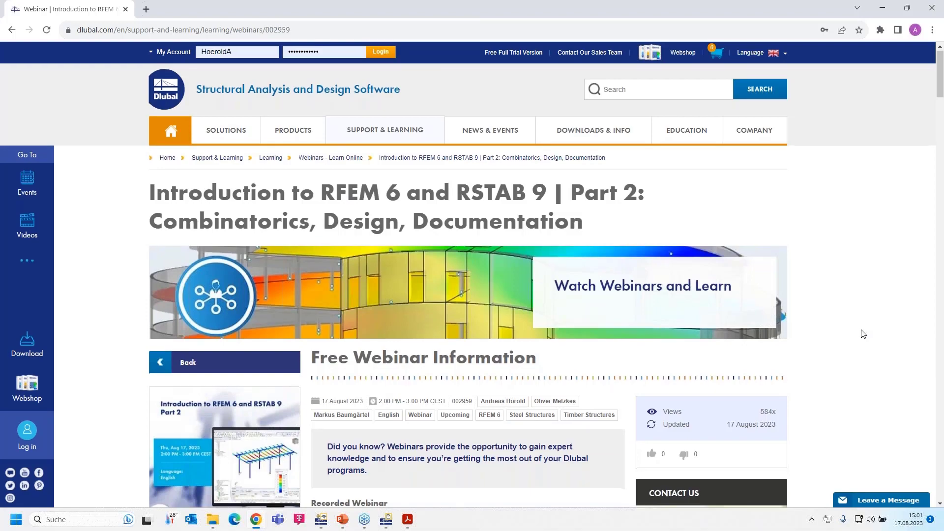
{"action": "scroll", "coordinate": [861, 332], "scroll_direction": "down", "scroll_amount": 6}
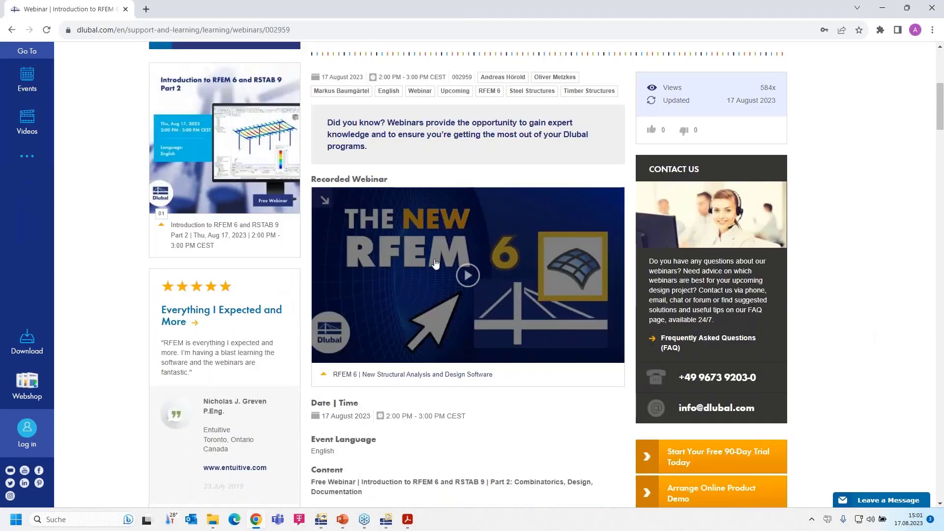
{"action": "scroll", "coordinate": [484, 275], "scroll_direction": "down", "scroll_amount": 4}
{"action": "scroll", "coordinate": [482, 279], "scroll_direction": "down", "scroll_amount": 14}
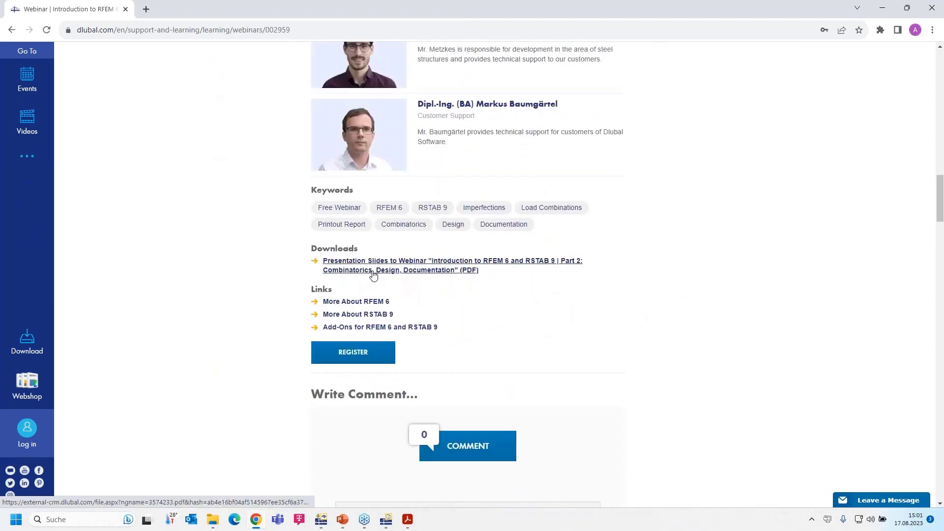
{"action": "scroll", "coordinate": [371, 276], "scroll_direction": "down", "scroll_amount": 9}
{"action": "scroll", "coordinate": [290, 275], "scroll_direction": "down", "scroll_amount": 14}
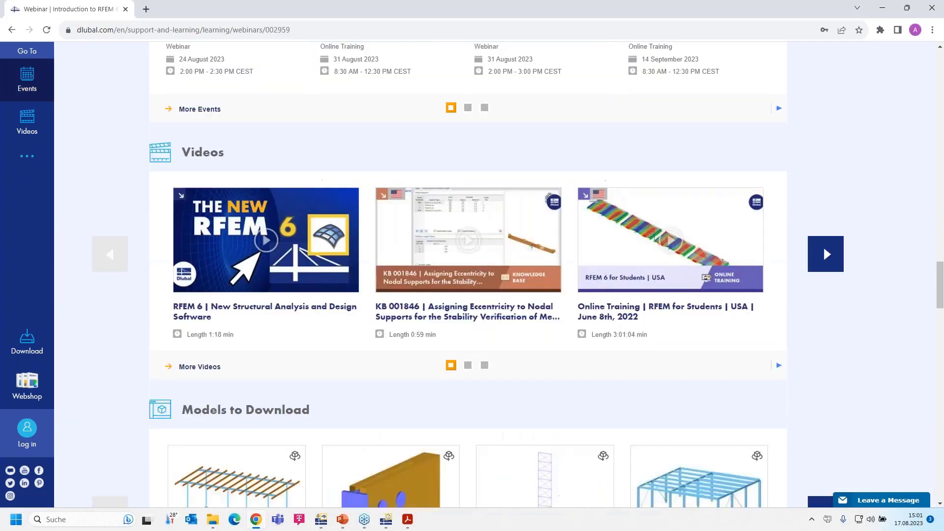